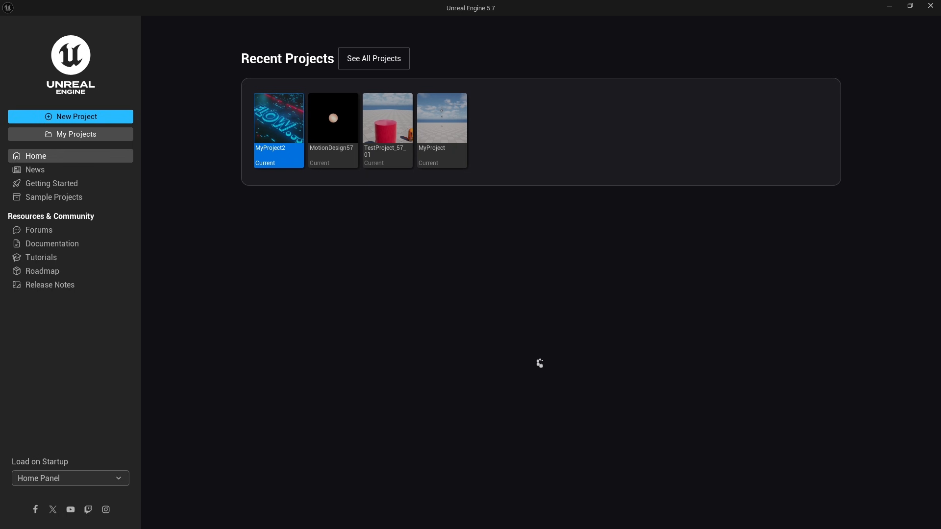
# Create a new project named DigitalFlow from the Blank template in the Film / Video & Live Events category.
pyautogui.click(68, 118)
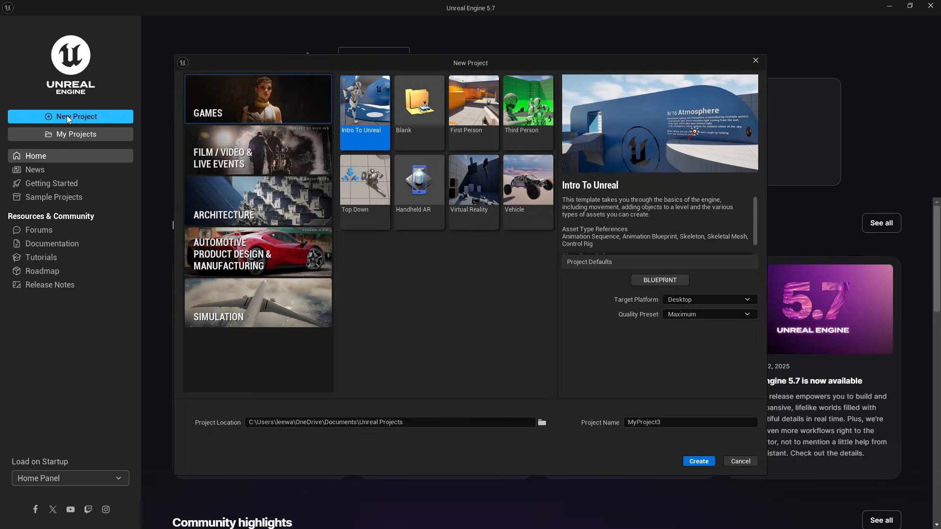
pyautogui.click(263, 152)
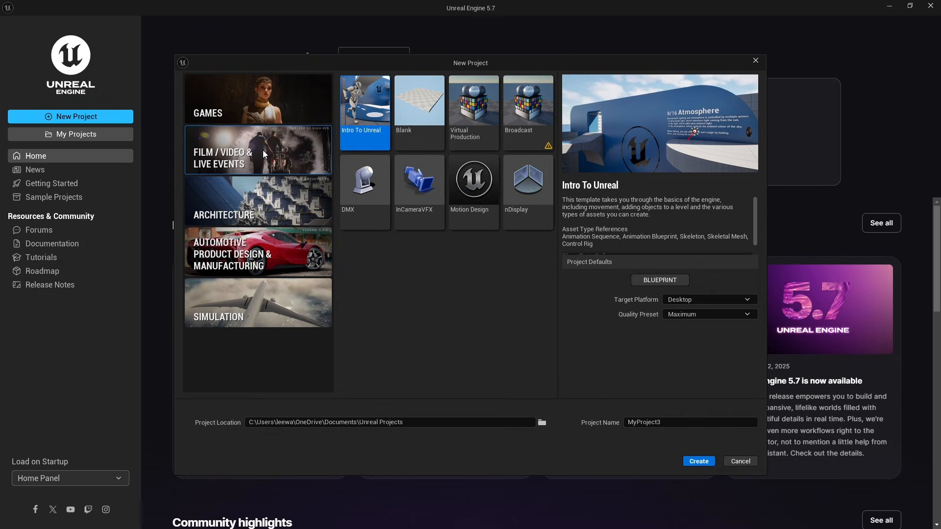
pyautogui.click(420, 119)
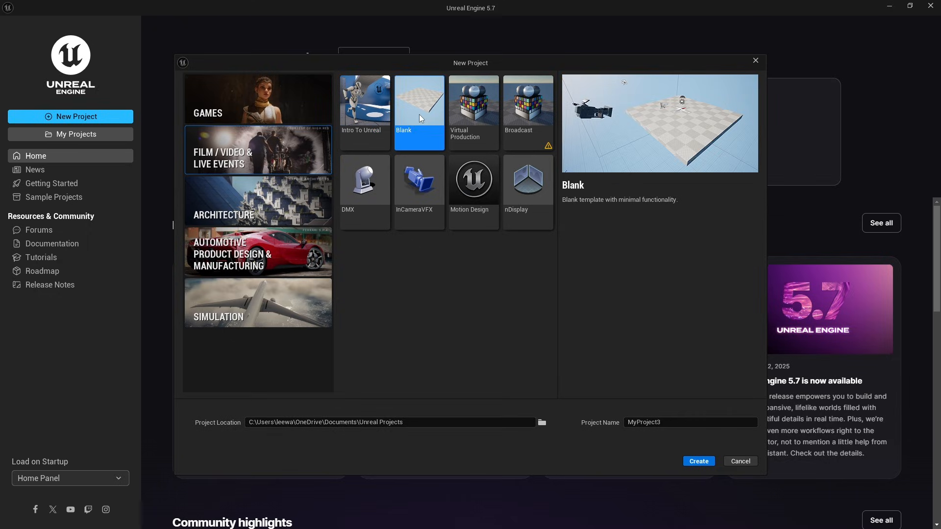
pyautogui.moveTo(686, 422); pyautogui.dragTo(615, 421)
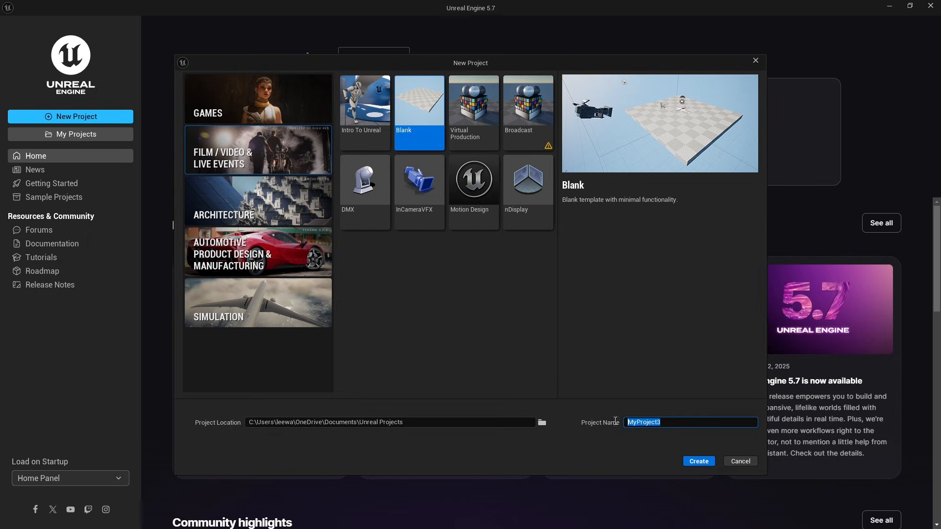
pyautogui.write('DigitalFlow')
pyautogui.click(698, 462)
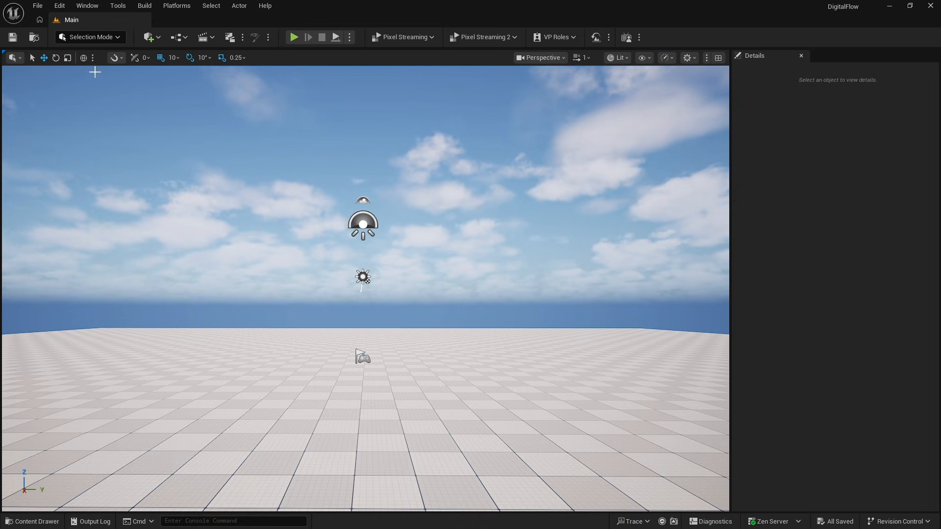
# Enable the Motion Design plugin for the project.
pyautogui.click(56, 11)
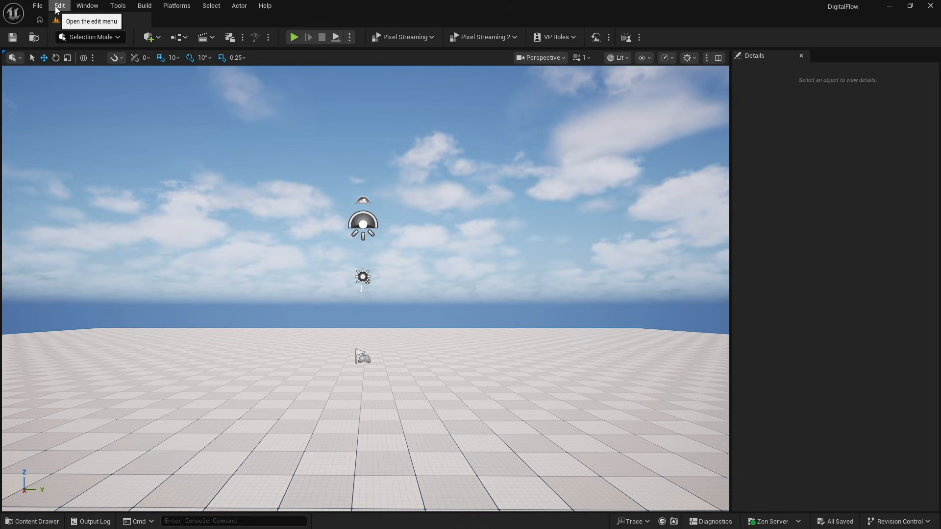
pyautogui.click(82, 166)
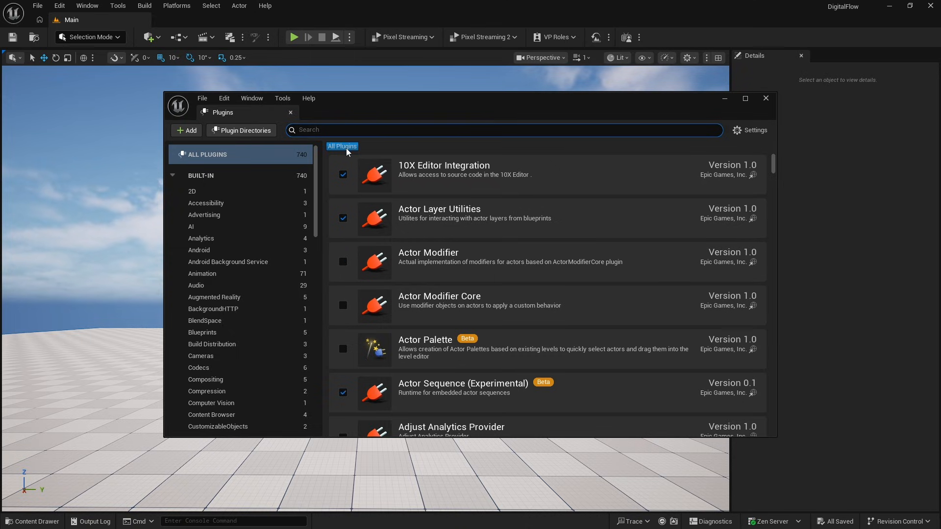
pyautogui.write('motion desig')
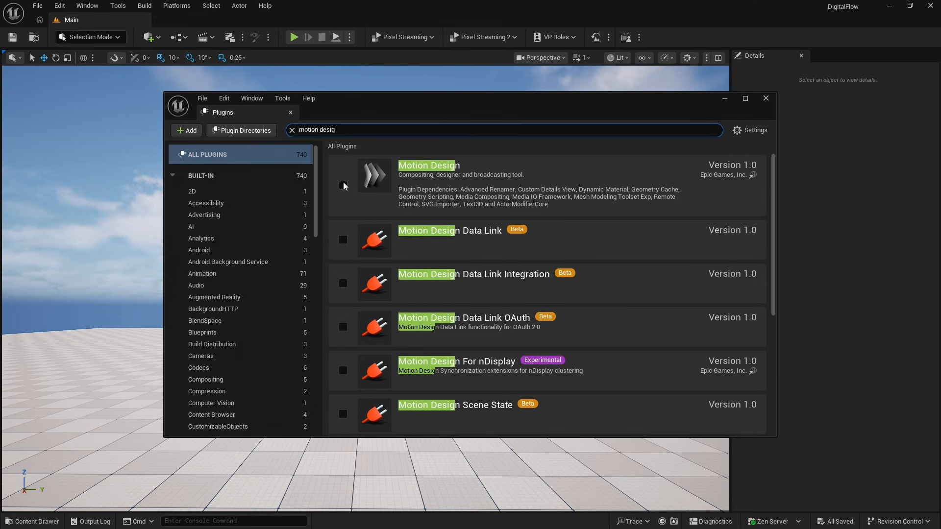
pyautogui.click(343, 185)
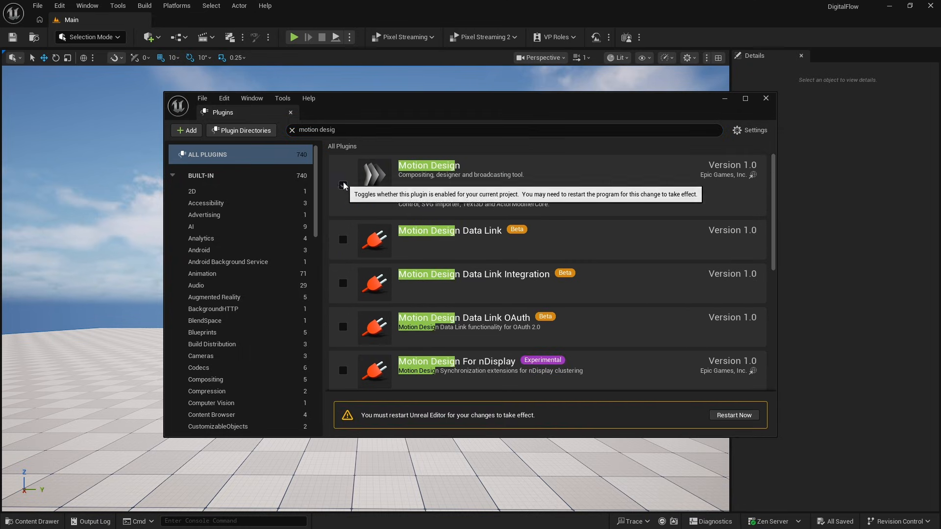
pyautogui.click(766, 98)
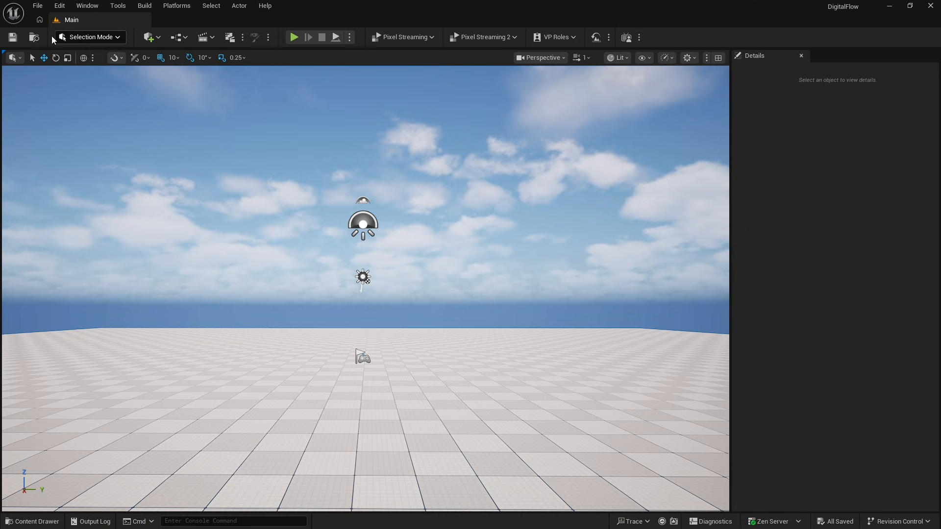
# Disable Substrate materials in the project's rendering settings and restart the editor to apply the changes.
pyautogui.click(60, 6)
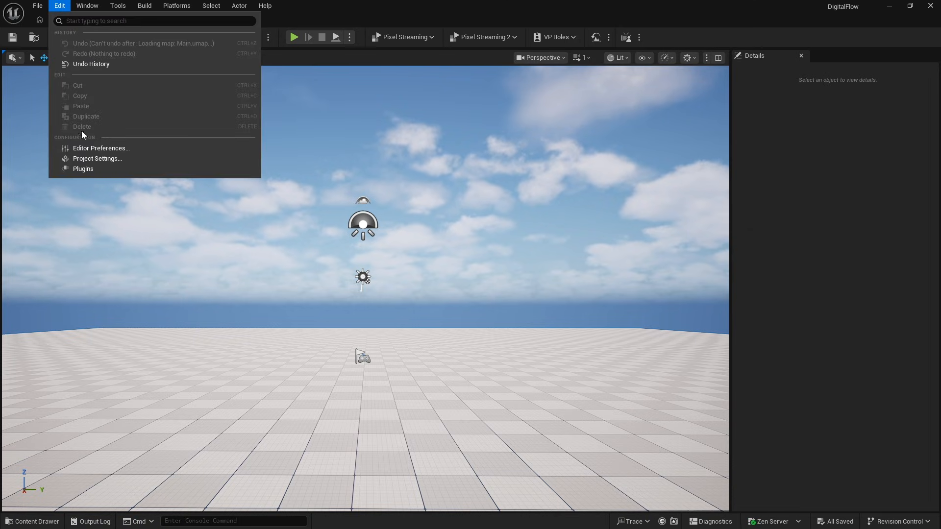
pyautogui.click(86, 151)
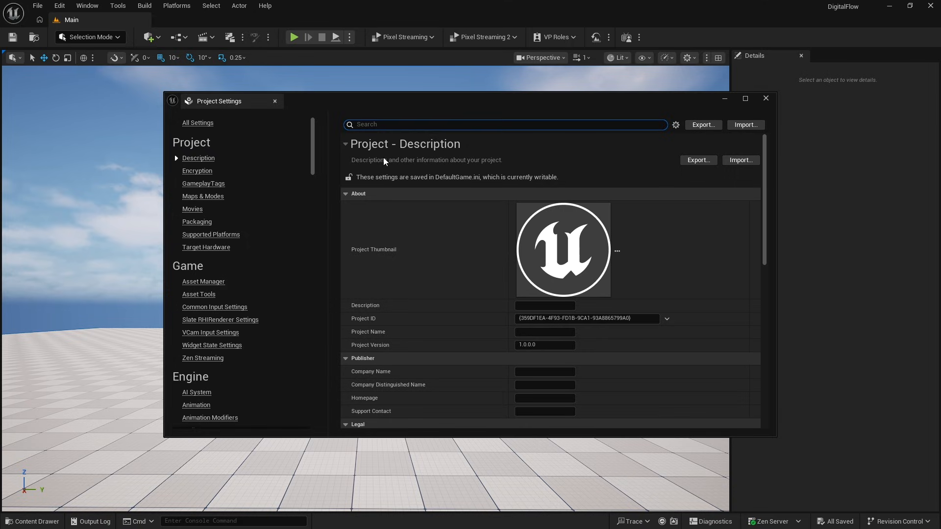
pyautogui.write('substra')
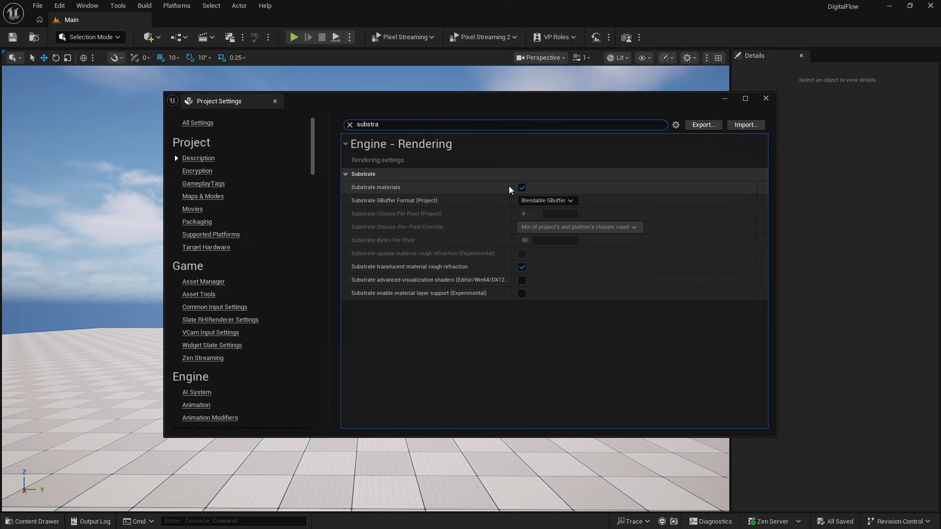
pyautogui.click(522, 188)
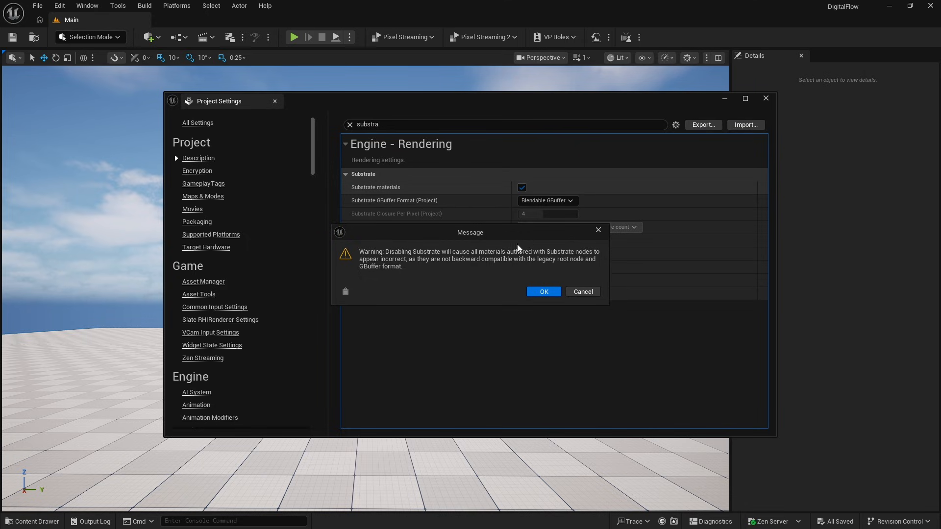
pyautogui.click(539, 291)
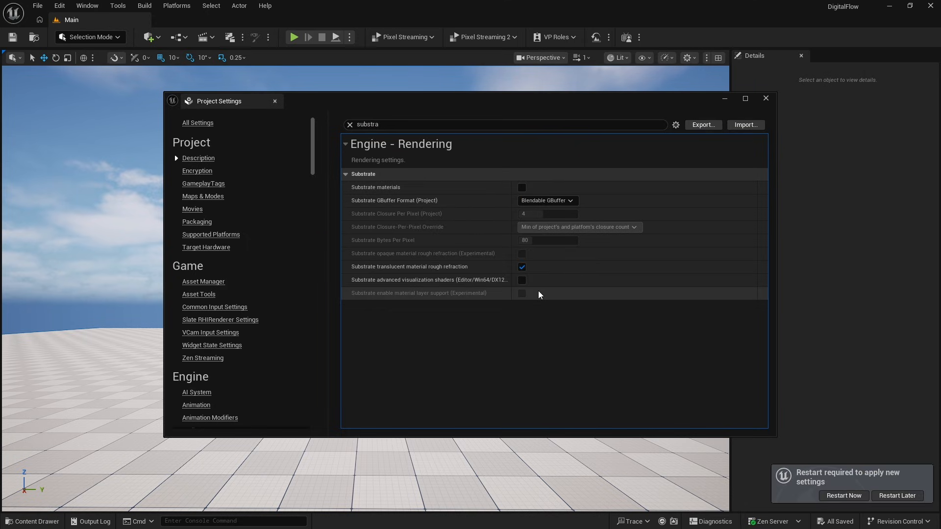
pyautogui.click(766, 98)
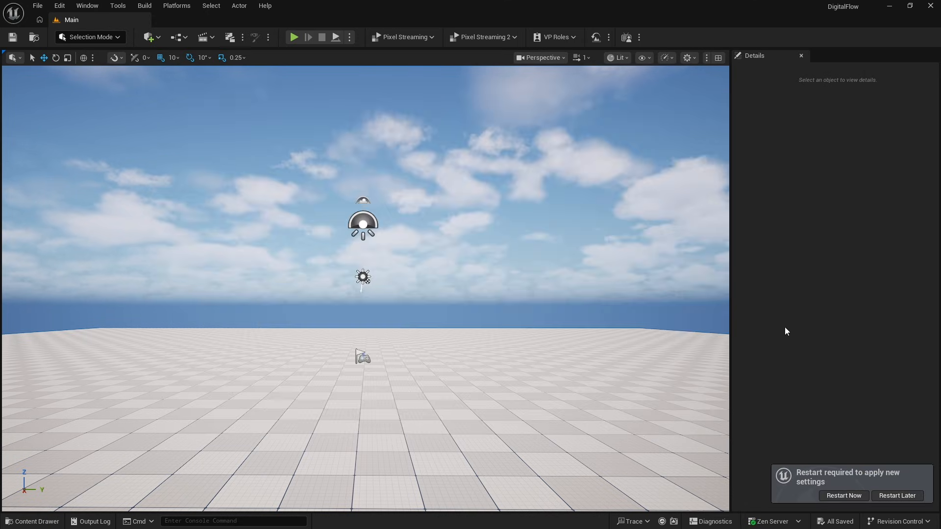
pyautogui.click(841, 494)
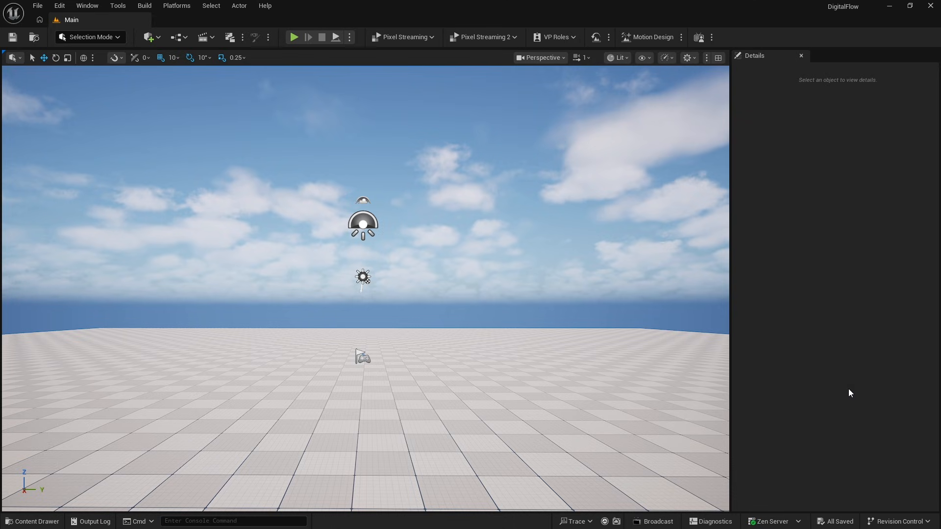
# Switch to Motion Design mode and delete all the existing actors under PersistentLevel, from VolumetricCloud to the last one.
pyautogui.click(642, 37)
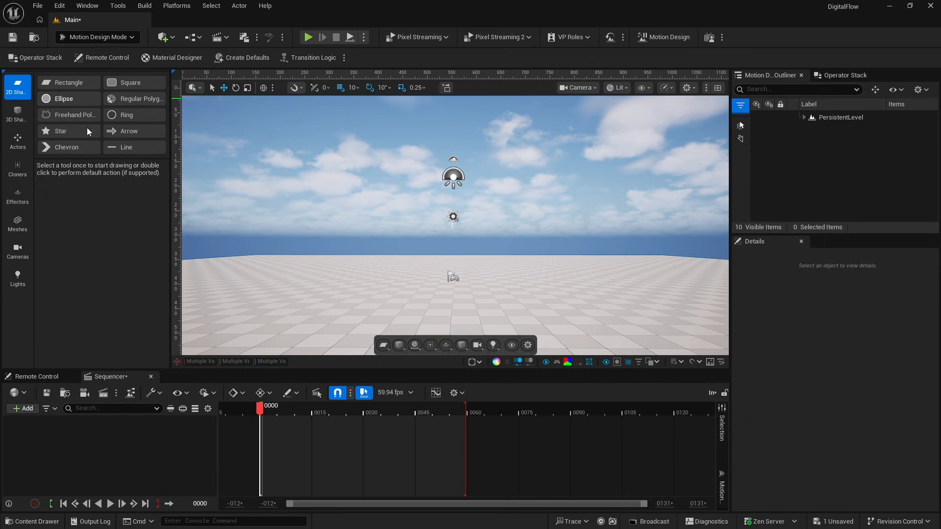
pyautogui.click(804, 118)
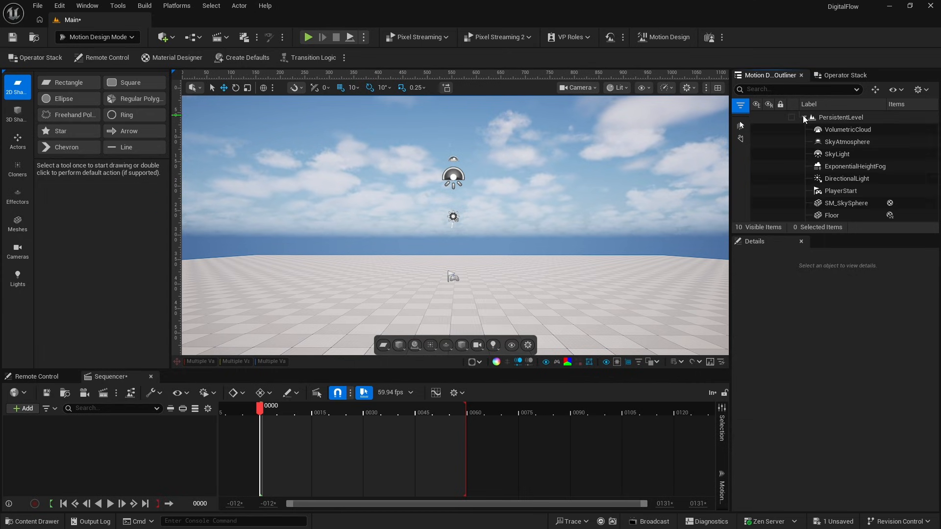
pyautogui.click(828, 130)
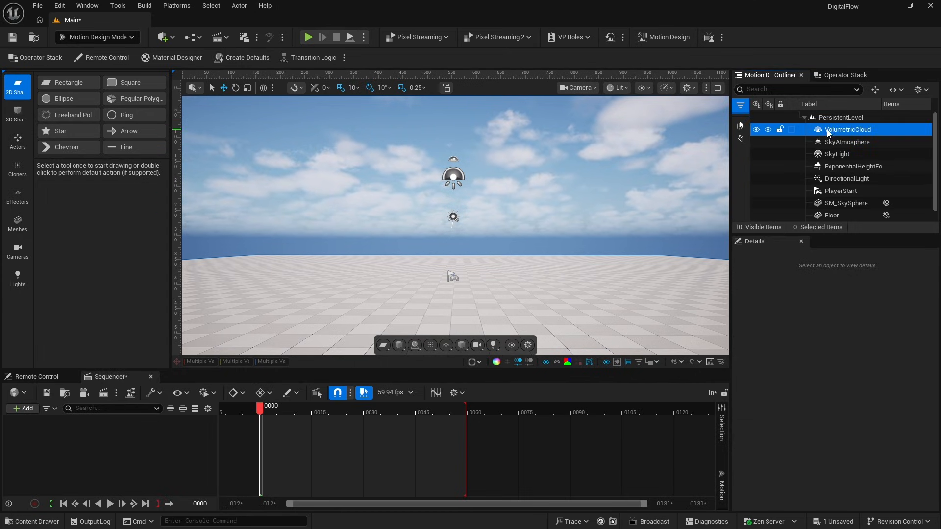
pyautogui.scroll(-2, 839, 164)
pyautogui.keyDown('shift'); pyautogui.click(842, 214); pyautogui.keyUp('shift')
pyautogui.press('Delete')
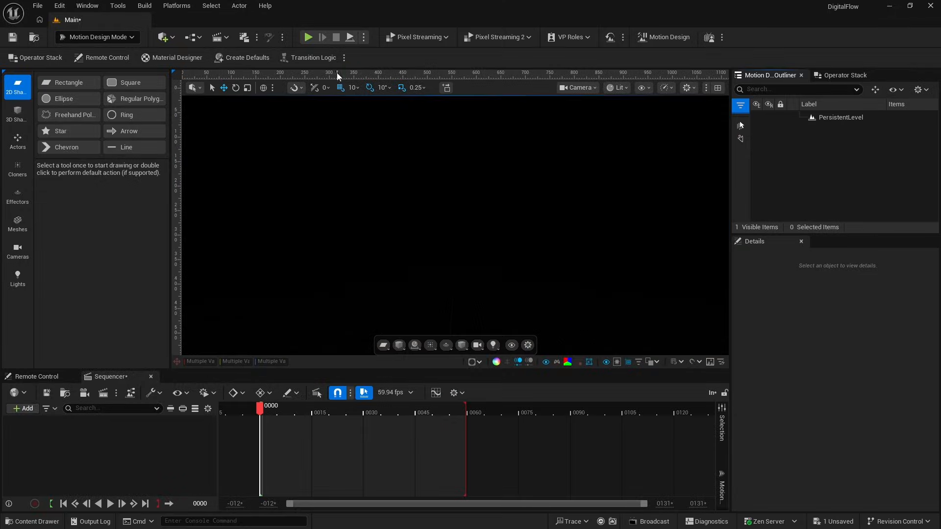
# Create the Motion Design default scene and set the sequence display rate to 30 fps.
pyautogui.click(237, 58)
pyautogui.click(410, 392)
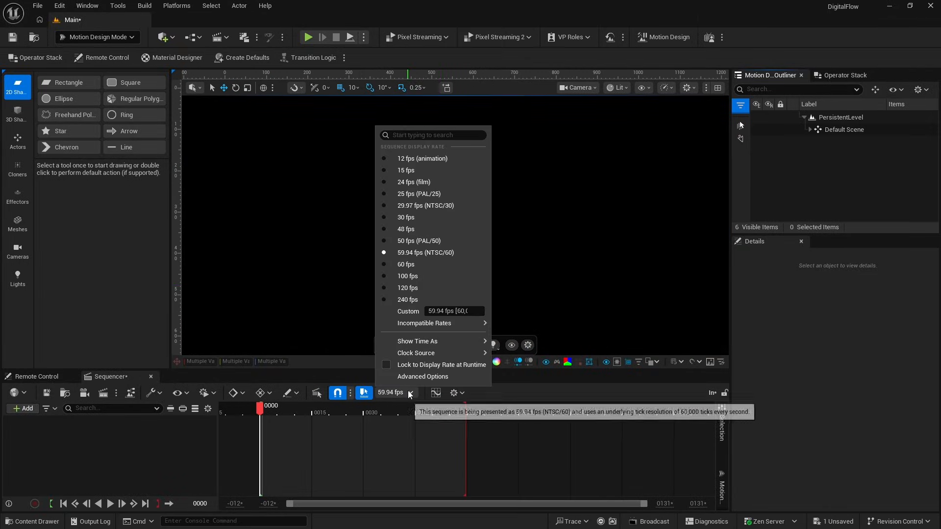
pyautogui.click(409, 217)
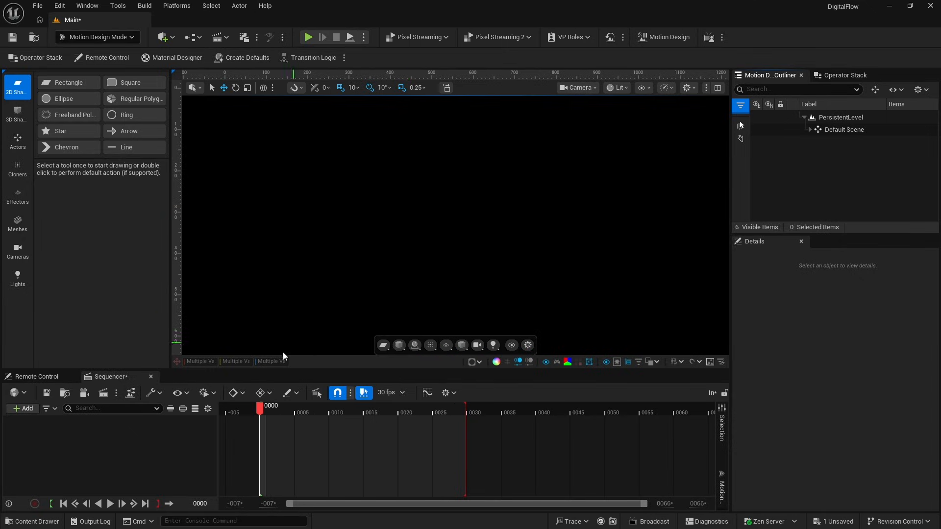
# Set the playback end of the sequence to frame 300.
pyautogui.click(204, 393)
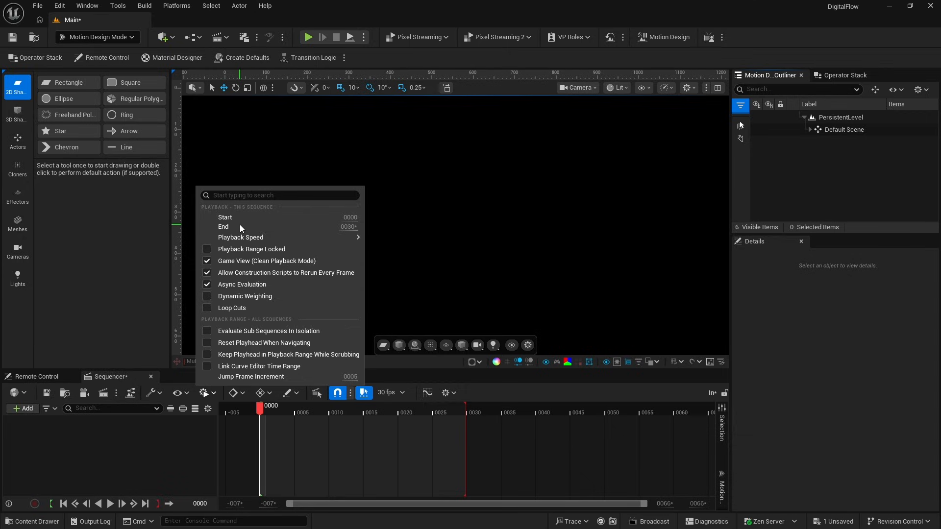
pyautogui.click(348, 227)
pyautogui.write('100')
pyautogui.press('Return')
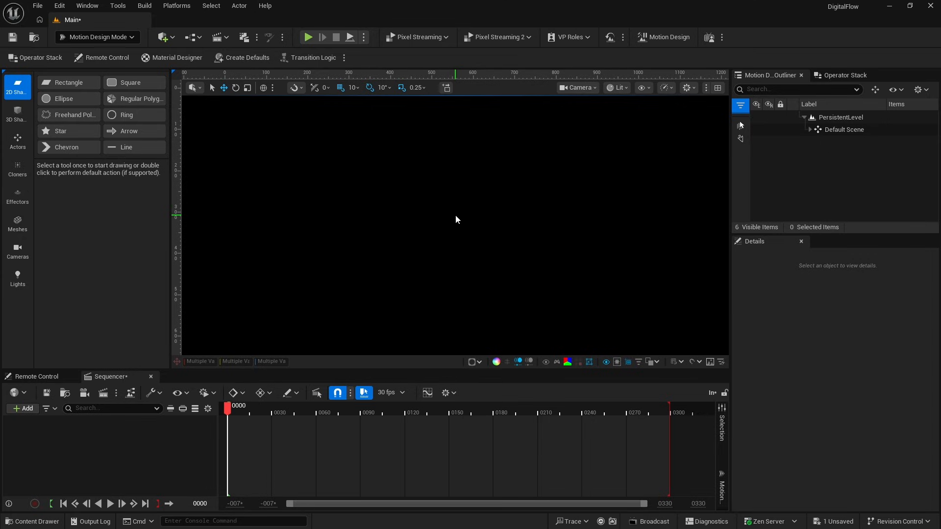
# Add a 2D rectangle with its default placement to the scene and rename it Background.
pyautogui.doubleClick(68, 83)
pyautogui.moveTo(776, 236); pyautogui.dragTo(784, 184)
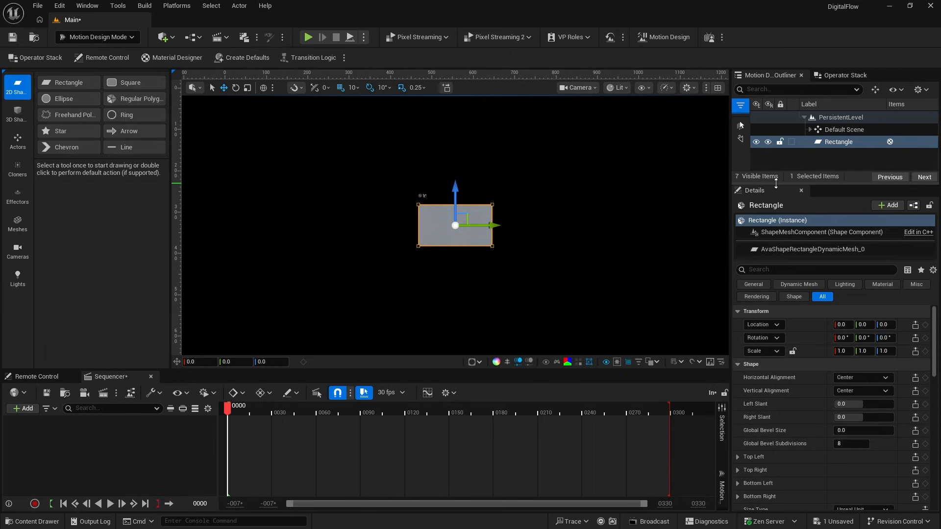
pyautogui.click(832, 142)
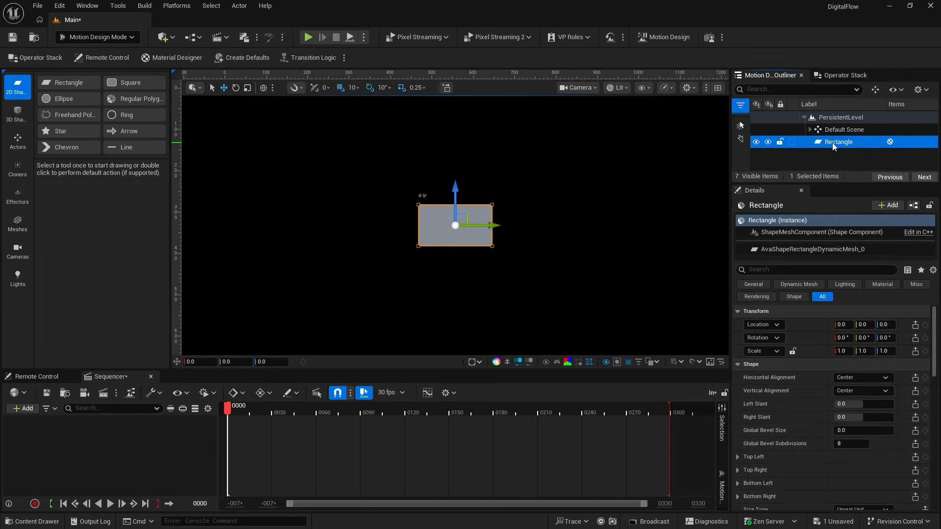
pyautogui.write('Background')
pyautogui.press('Return')
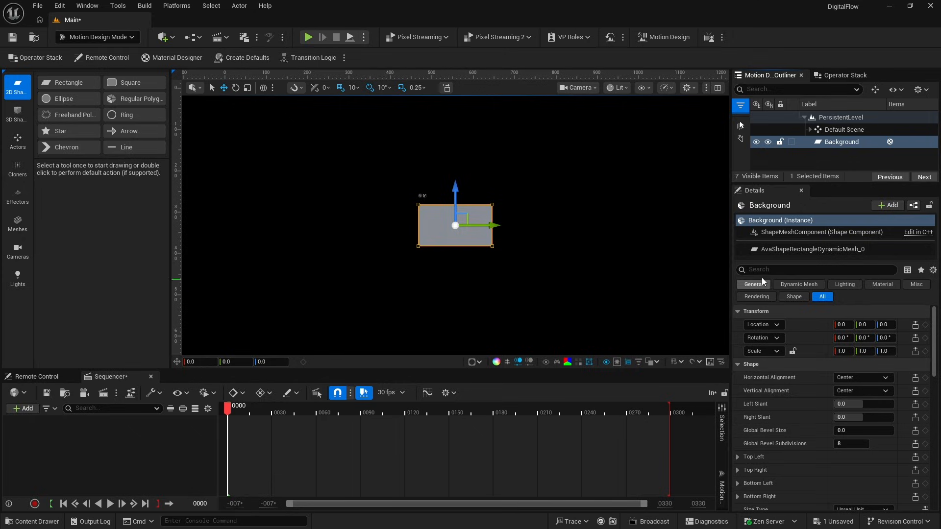
# Free the Background rectangle's mesh size proportions, setting X to 4000 and Y large enough to fill the view's height.
pyautogui.scroll(-3, 787, 419)
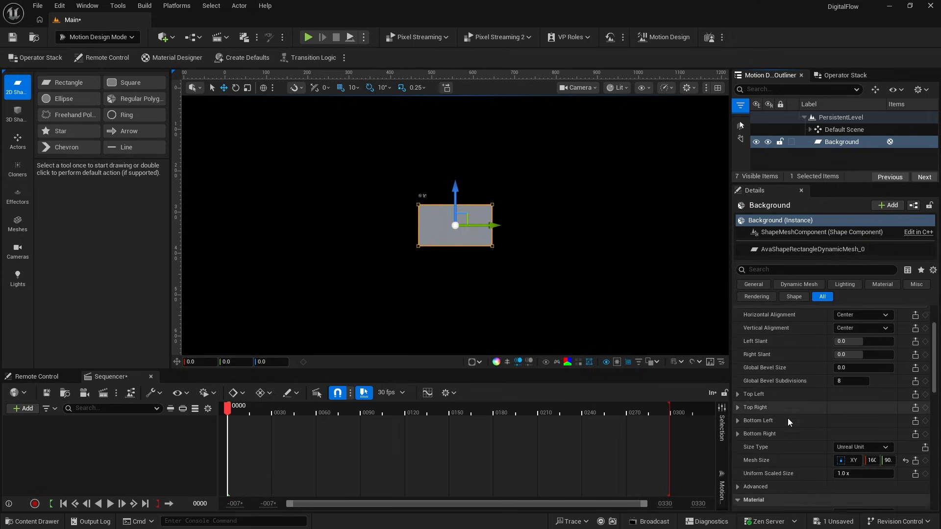
pyautogui.scroll(-1, 787, 419)
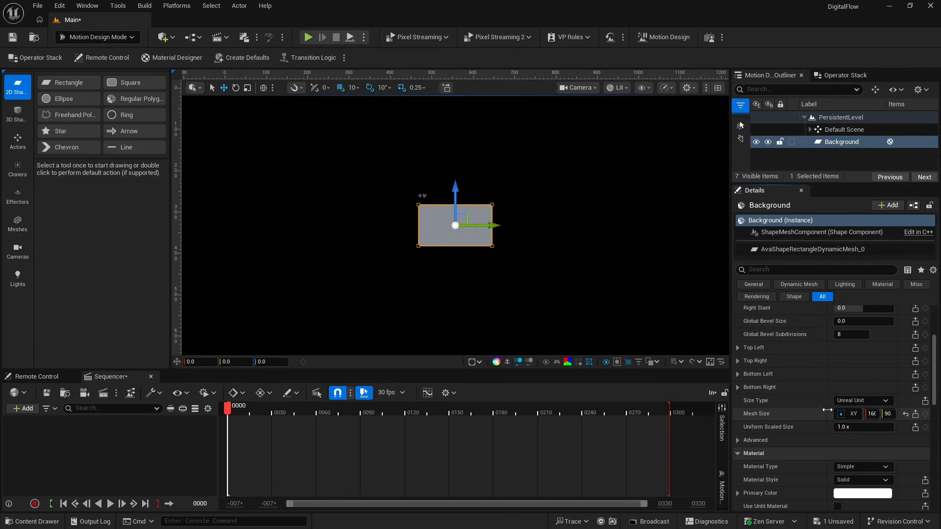
pyautogui.moveTo(827, 413); pyautogui.dragTo(791, 412)
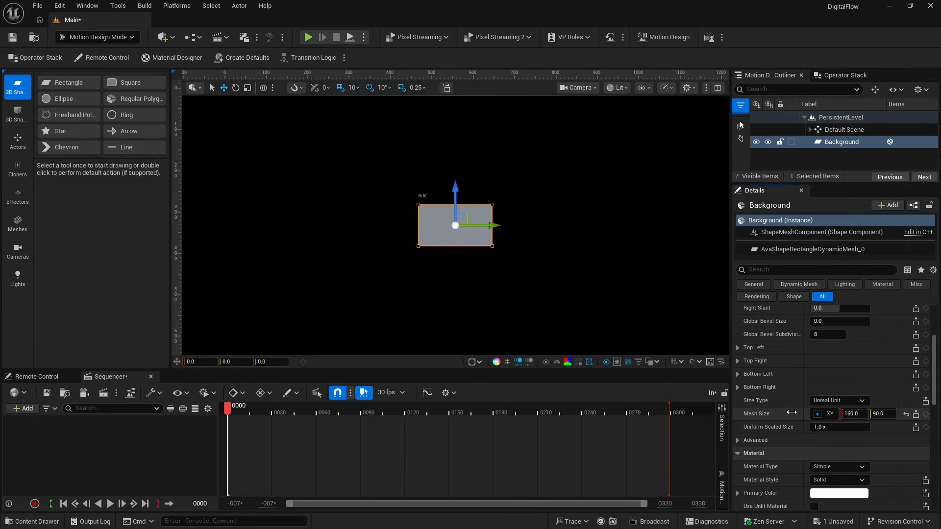
pyautogui.click(828, 415)
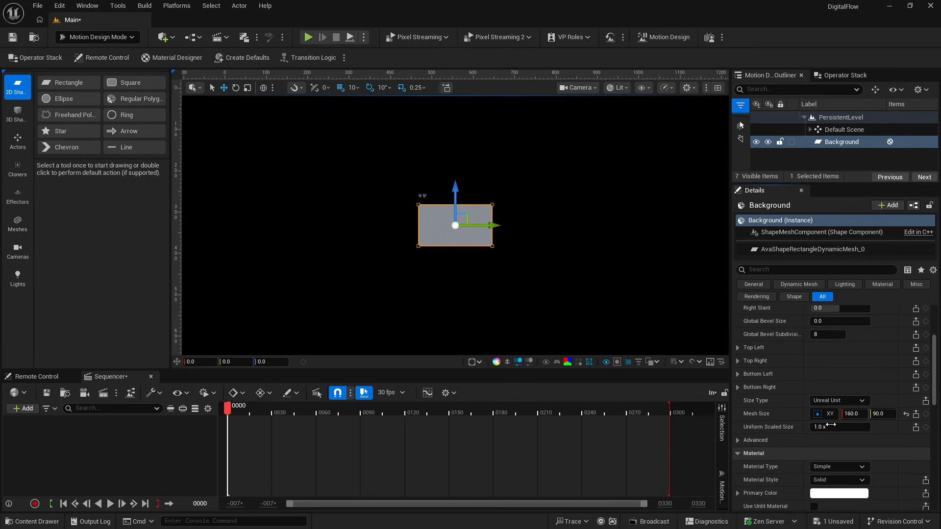
pyautogui.click(850, 415)
pyautogui.write('4')
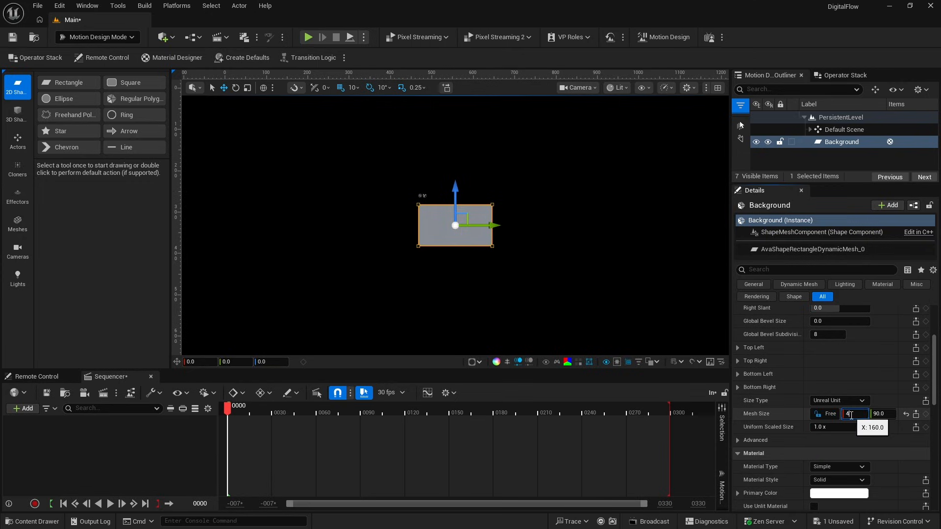
pyautogui.write('0000')
pyautogui.press('Tab')
pyautogui.write('4')
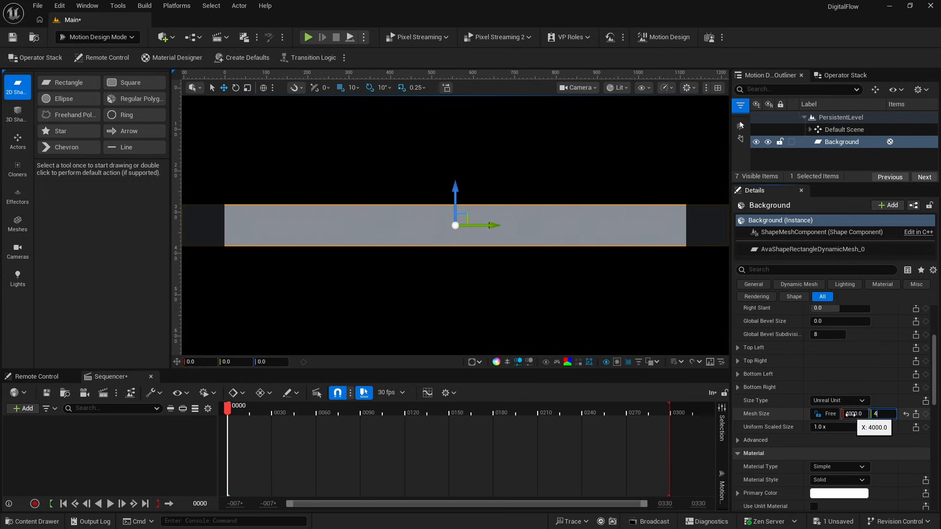
pyautogui.press('Return')
pyautogui.scroll(5, 883, 369)
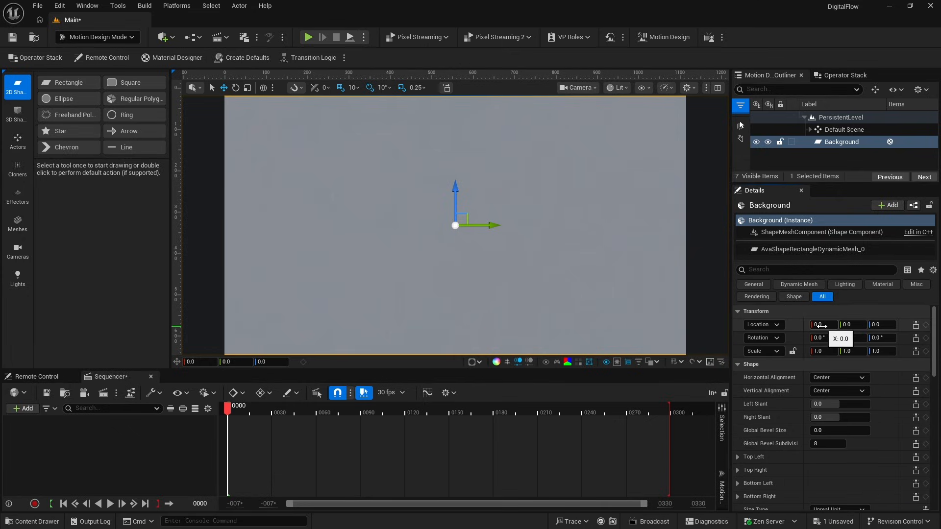
# Set the Background rectangle's X location to 10.
pyautogui.click(818, 326)
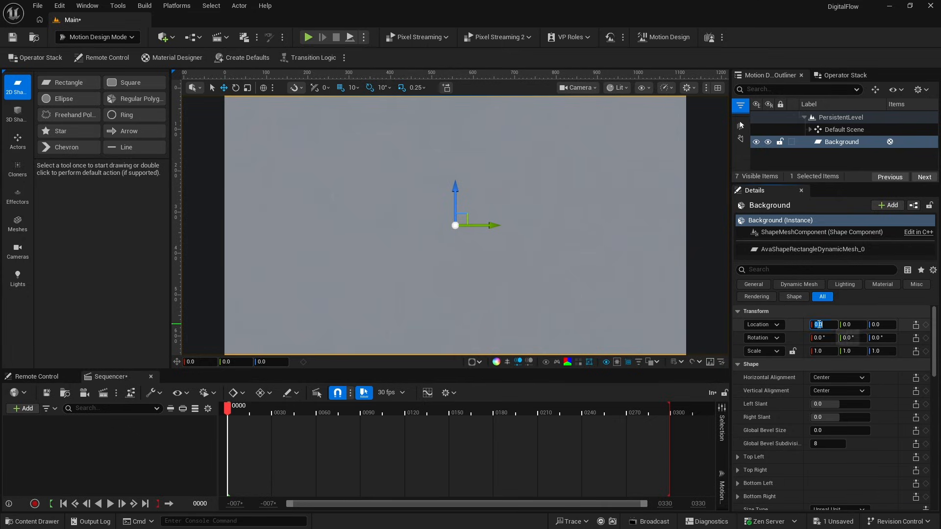
pyautogui.write('10')
pyautogui.press('Return')
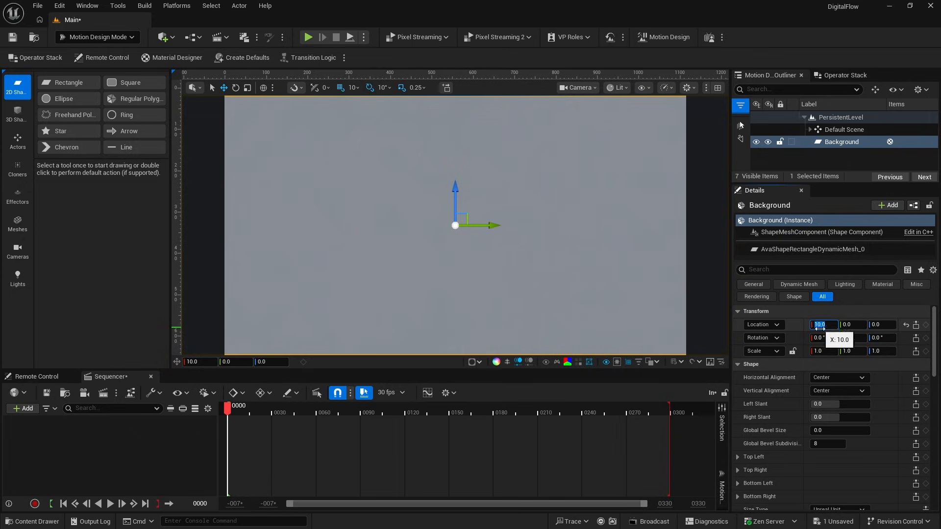
# Switch the Background's material type to Material Designer and create a new material of the PBR type.
pyautogui.scroll(-3, 892, 387)
pyautogui.scroll(-5, 889, 388)
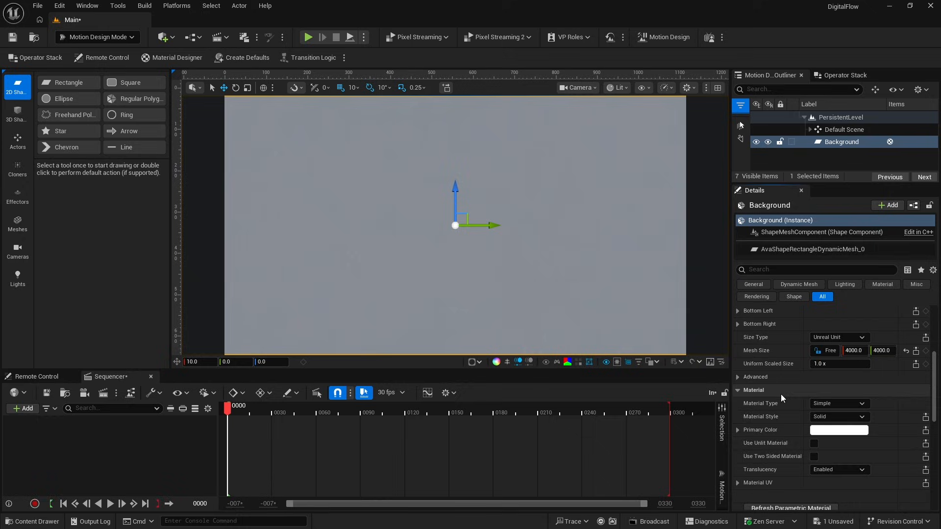
pyautogui.click(840, 403)
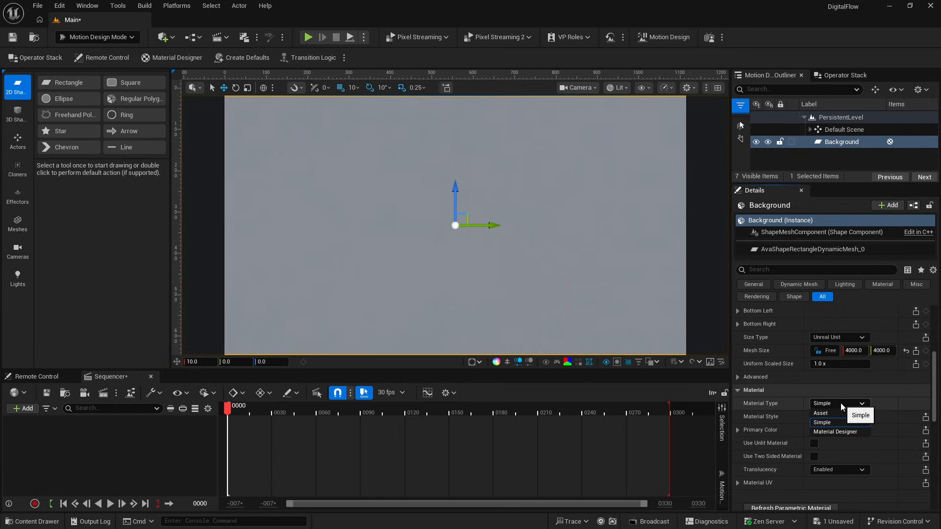
pyautogui.click(842, 431)
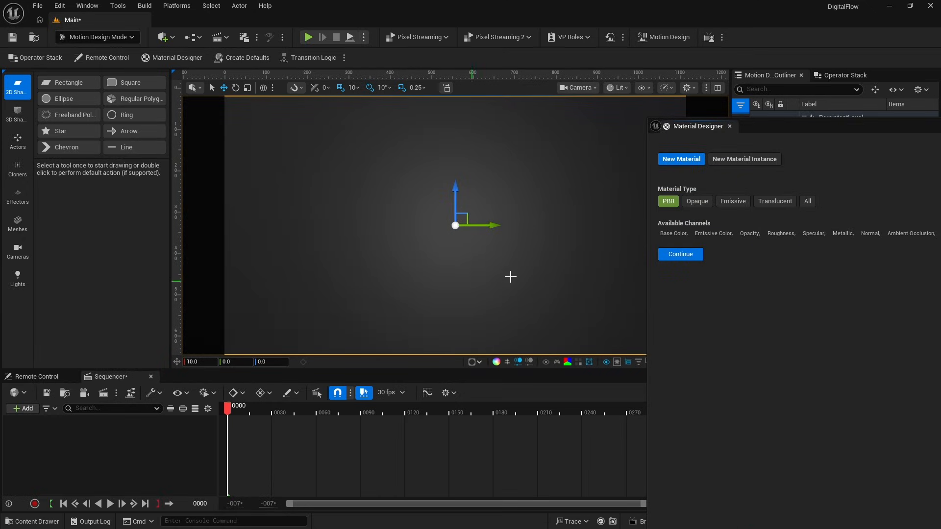
pyautogui.moveTo(839, 127); pyautogui.dragTo(506, 95)
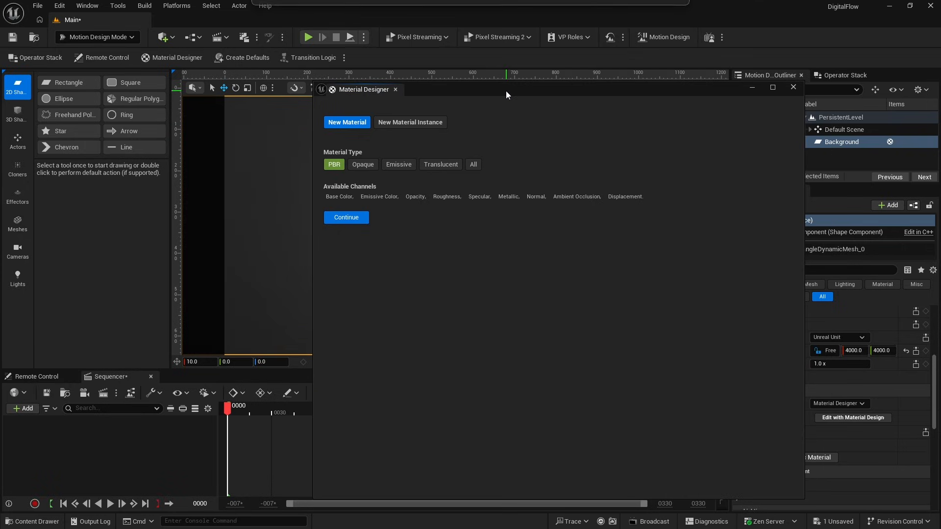
pyautogui.click(351, 218)
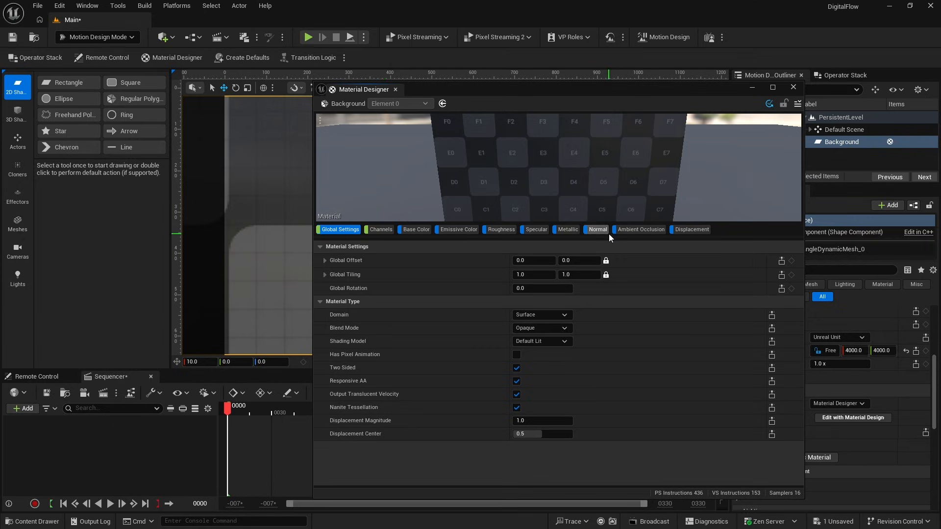
# Change the Base Color layer's source to a solid color and set its hex sRGB value to 002700FF.
pyautogui.click(413, 230)
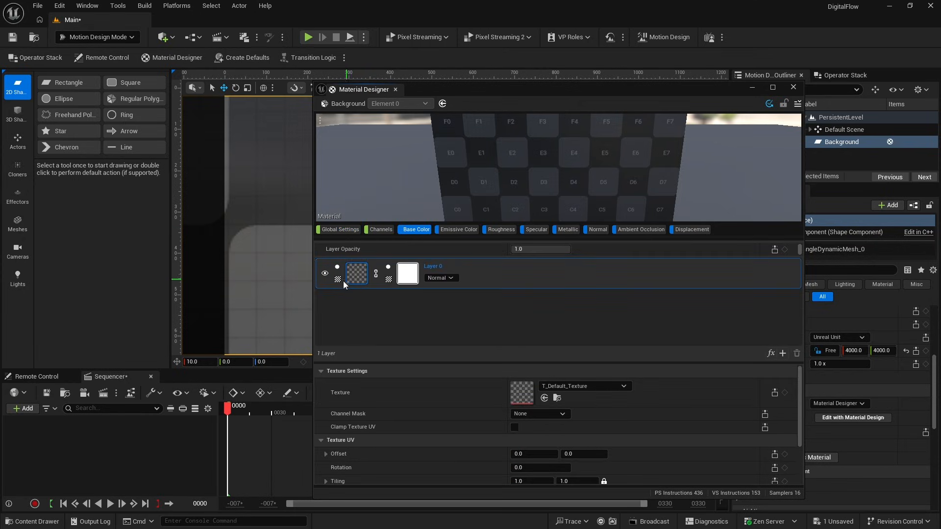
pyautogui.click(338, 279)
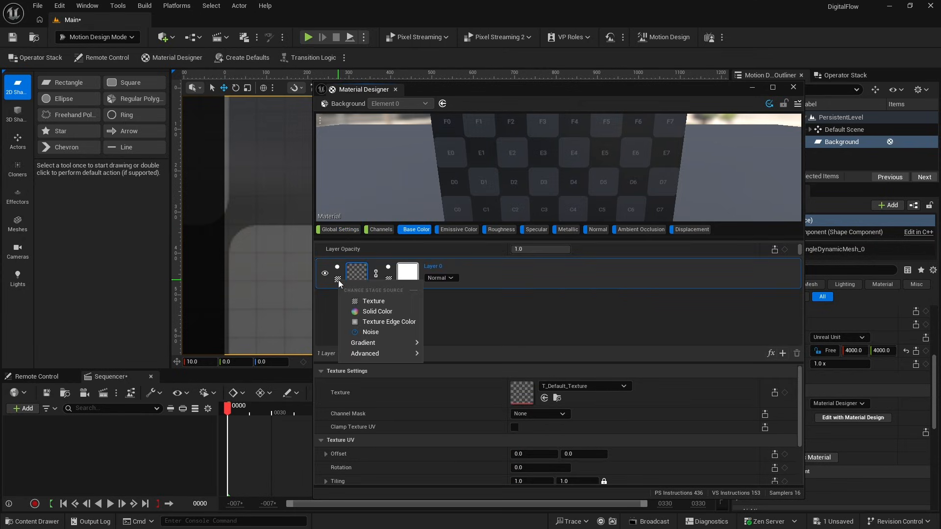
pyautogui.click(376, 311)
pyautogui.click(542, 399)
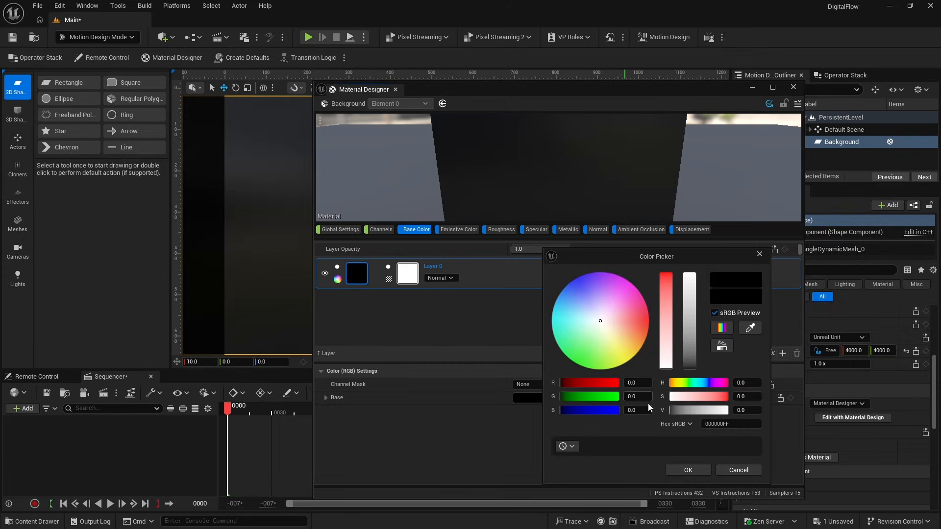
pyautogui.click(732, 424)
pyautogui.write('002700ff')
pyautogui.press('Return')
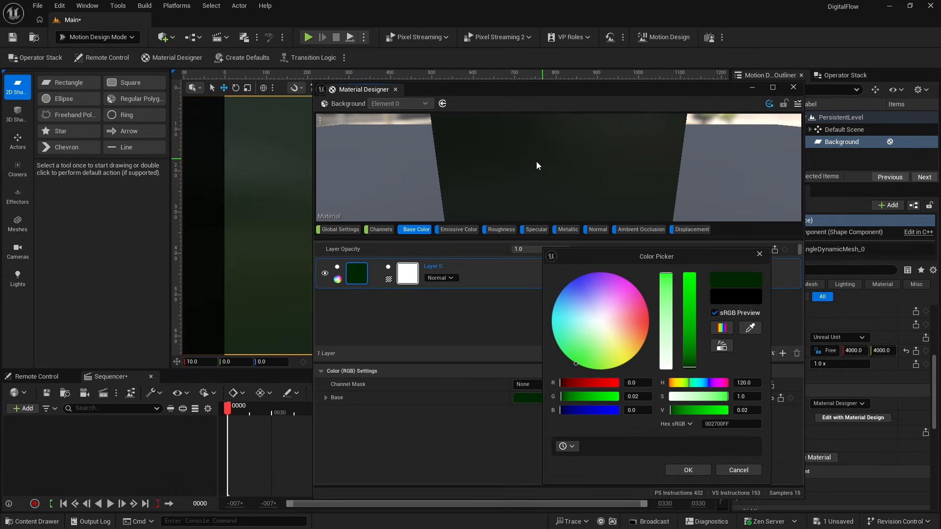
pyautogui.click(683, 472)
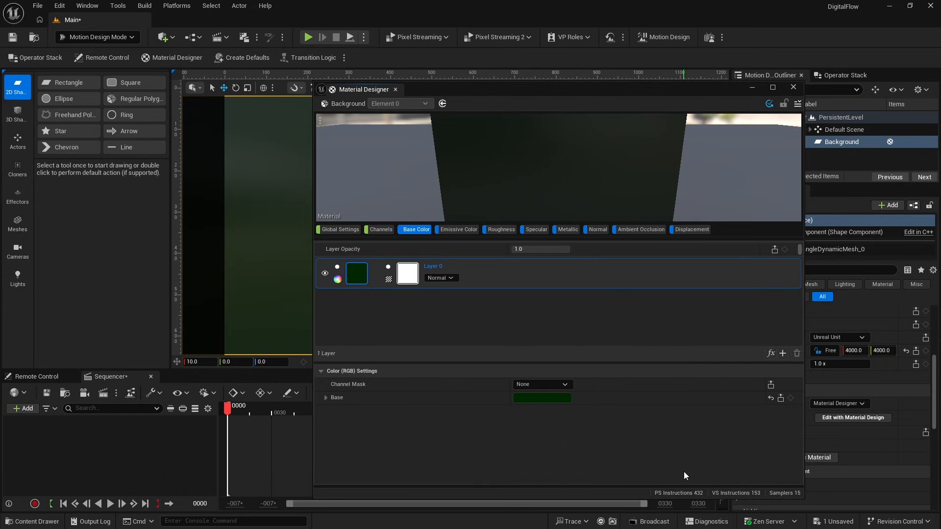
# Change the Roughness layer's source to a solid color and raise its base color to full white.
pyautogui.click(502, 231)
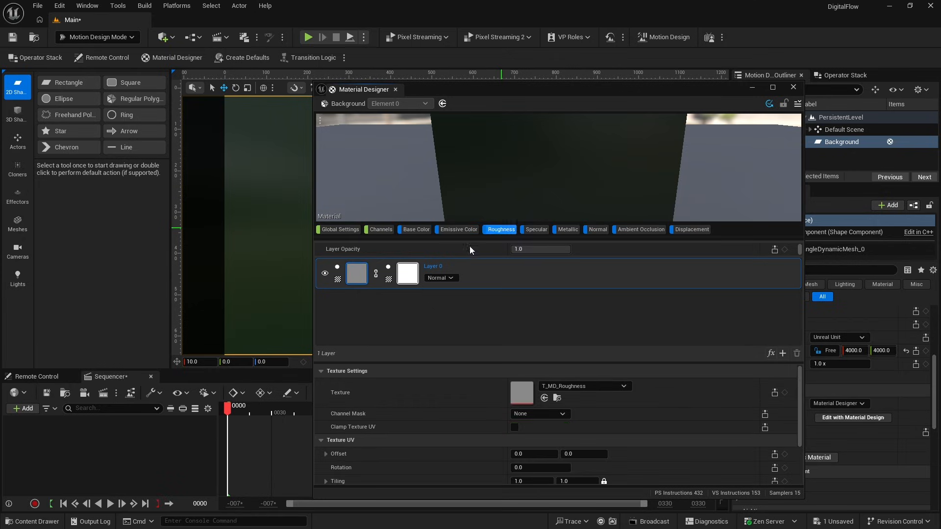
pyautogui.click(337, 279)
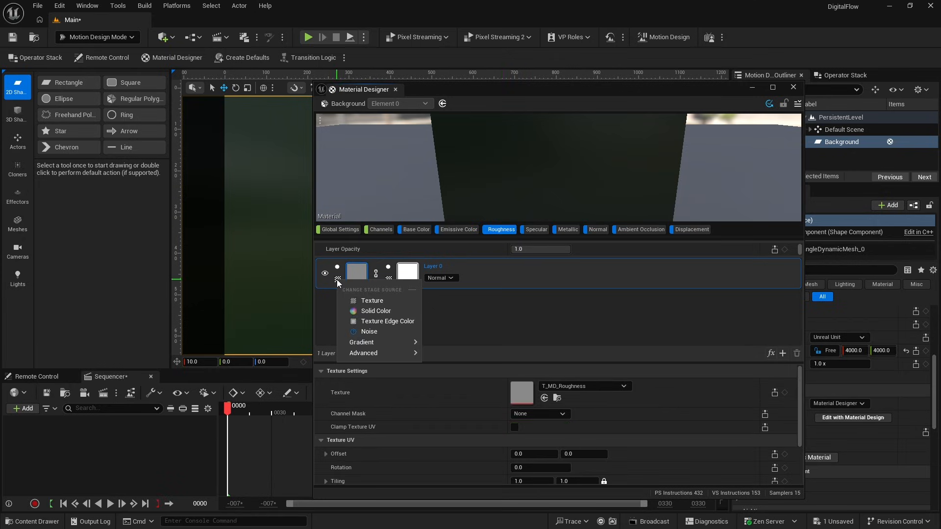
pyautogui.click(382, 310)
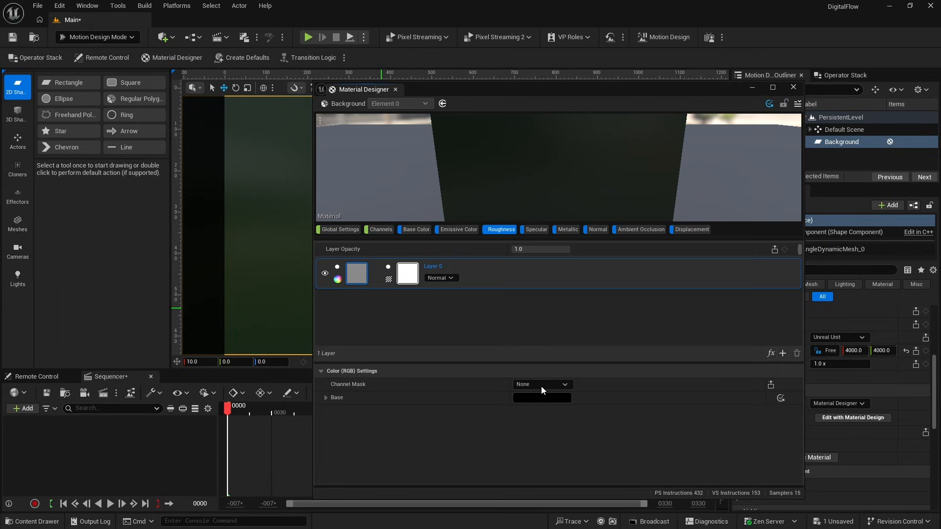
pyautogui.click(543, 398)
pyautogui.moveTo(688, 314); pyautogui.dragTo(685, 254)
pyautogui.click(689, 469)
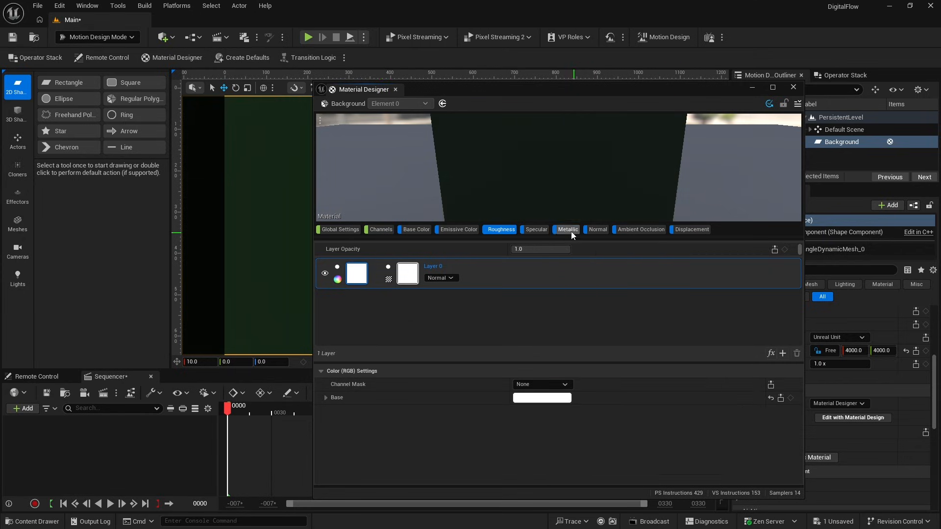
# Give the Metallic channel's layer a solid color source with a pure white base.
pyautogui.click(568, 230)
pyautogui.click(337, 279)
pyautogui.click(382, 309)
pyautogui.click(543, 397)
pyautogui.moveTo(691, 298); pyautogui.dragTo(688, 254)
pyautogui.click(687, 467)
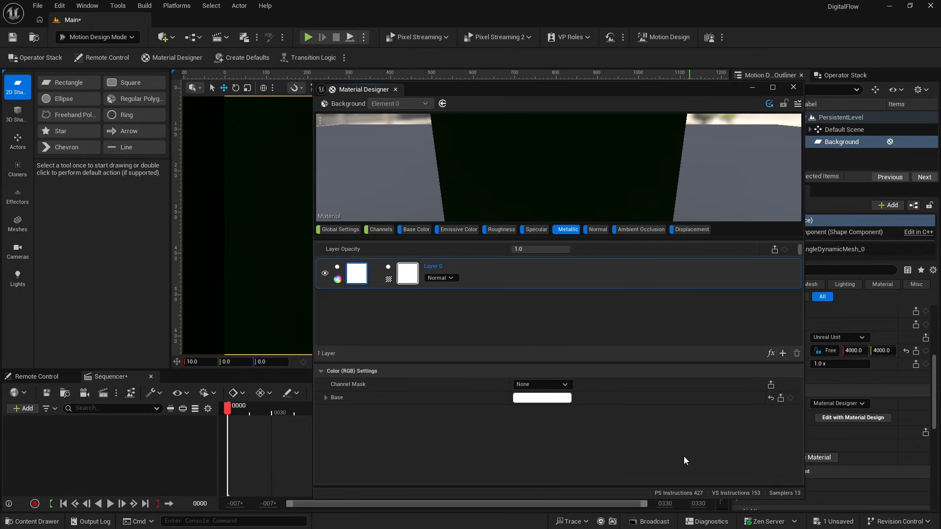
# In the material's active channels, set both the Roughness and Metallic strengths to 0.5.
pyautogui.click(414, 230)
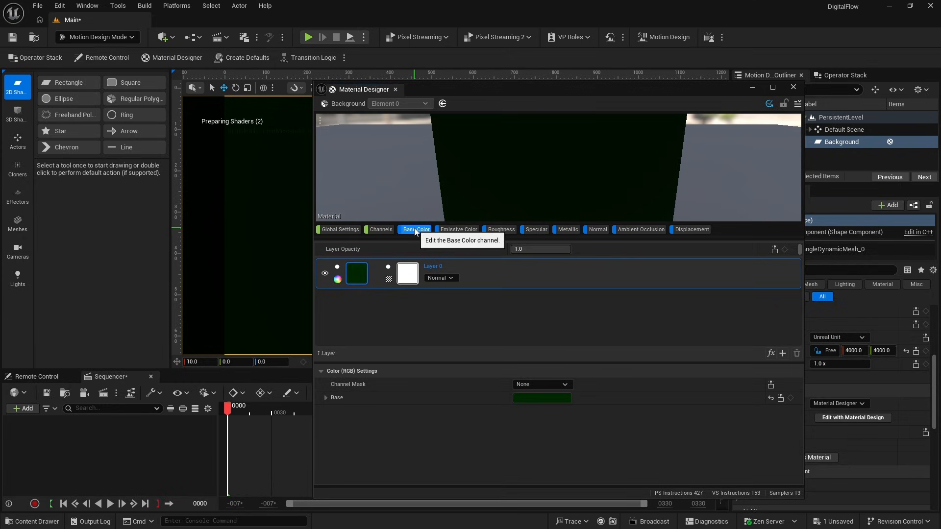
pyautogui.click(379, 230)
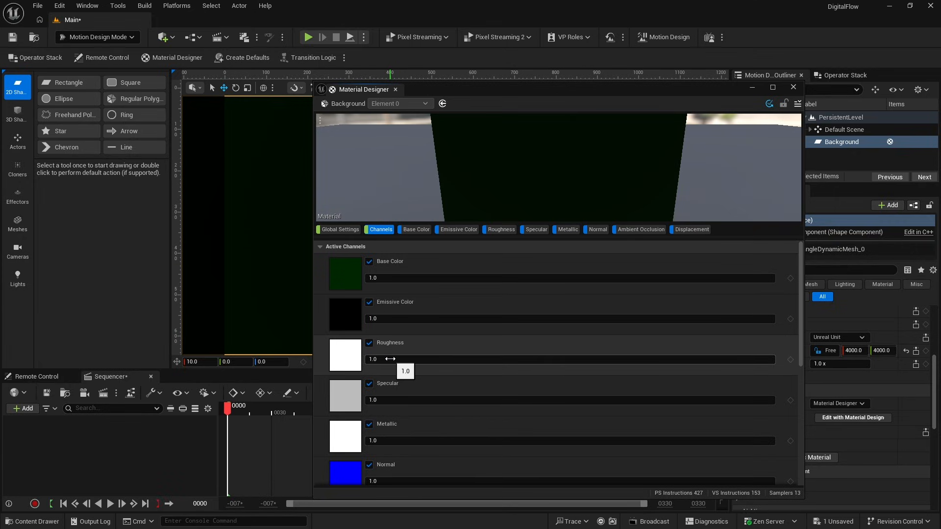
pyautogui.click(368, 359)
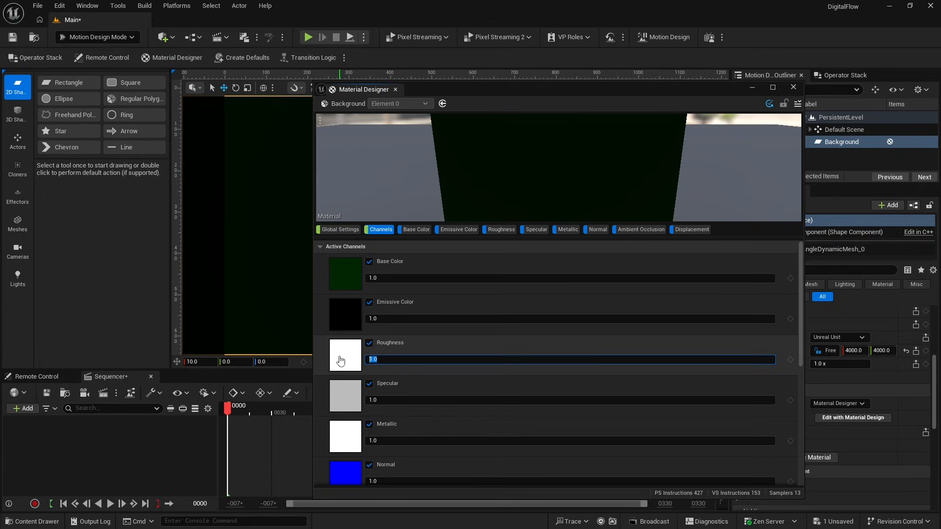
pyautogui.write('0.5')
pyautogui.press('Return')
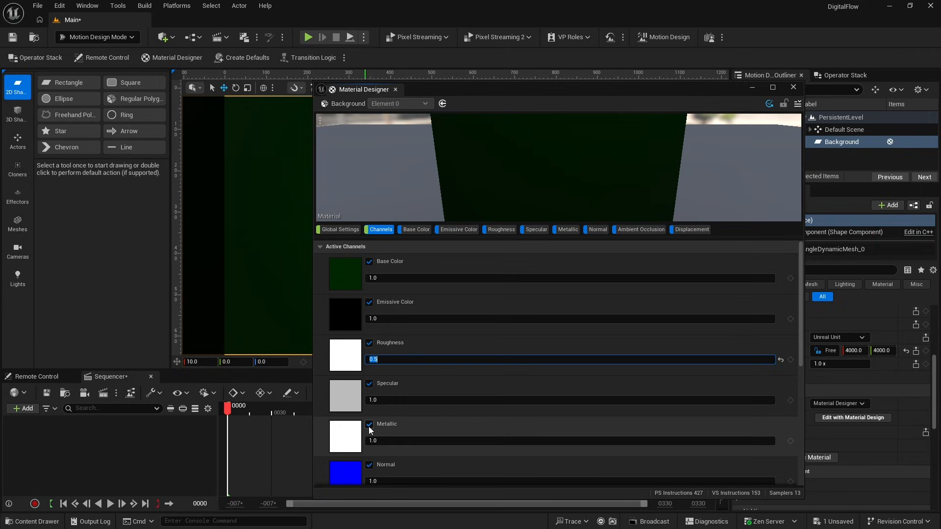
pyautogui.click(385, 441)
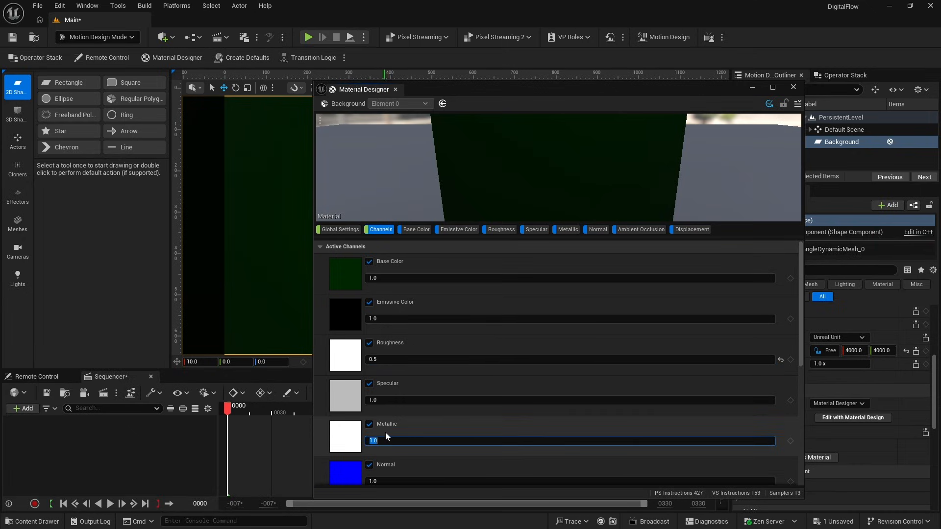
pyautogui.write('0.5')
pyautogui.press('Return')
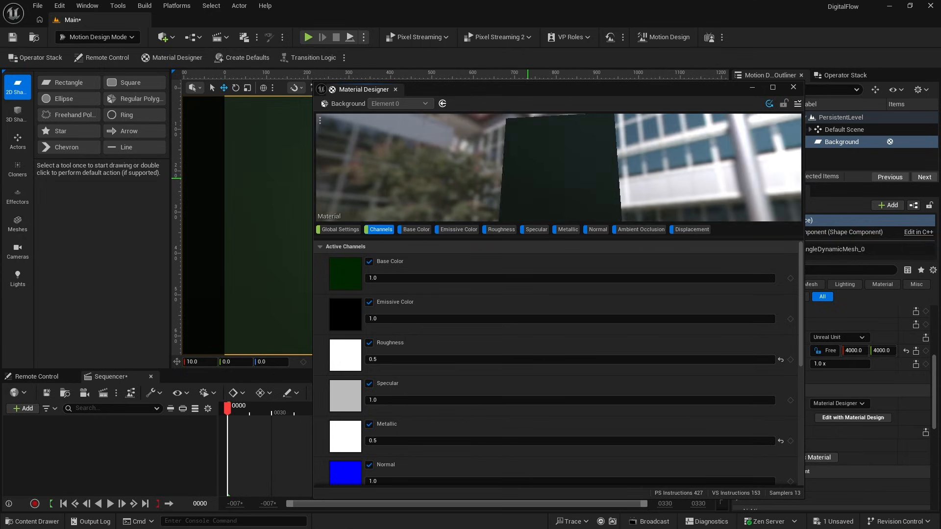
# Start saving the material as an asset and create a Materials folder under Content as its destination.
pyautogui.click(798, 103)
pyautogui.click(821, 151)
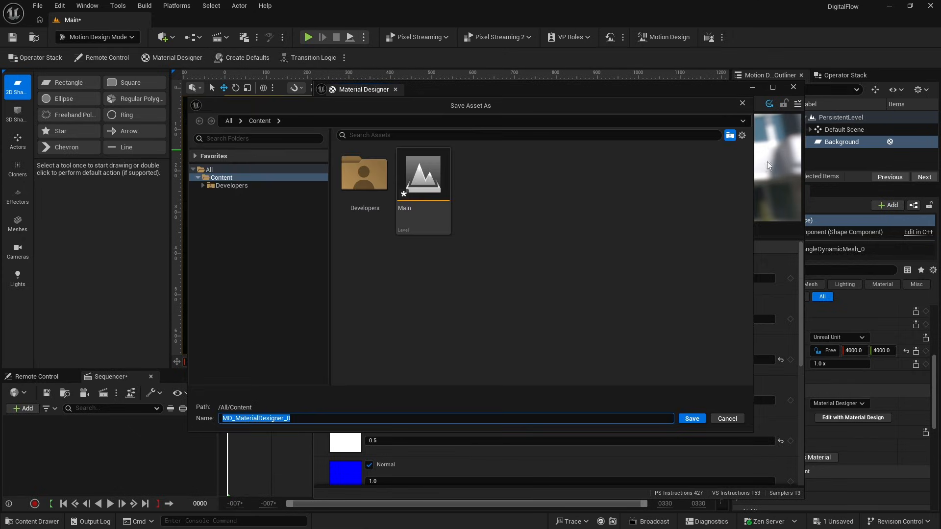
pyautogui.rightClick(485, 175)
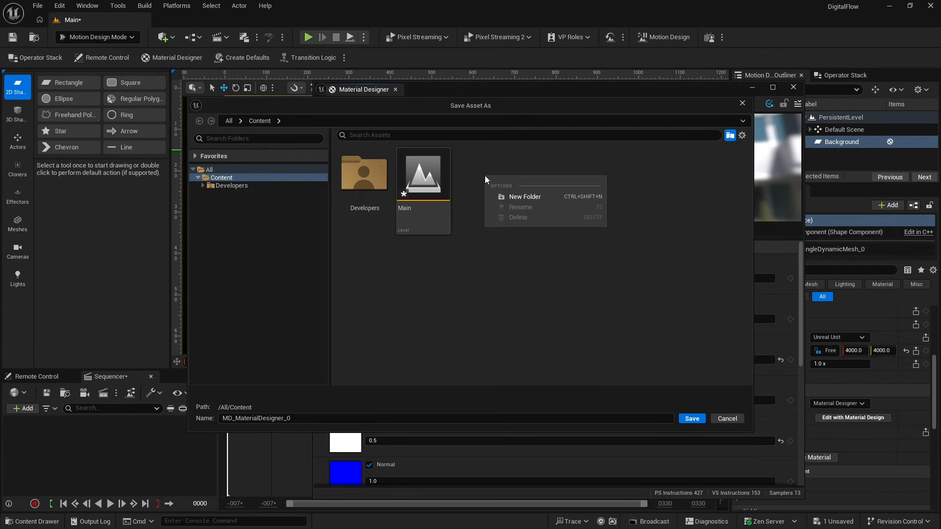
pyautogui.click(511, 199)
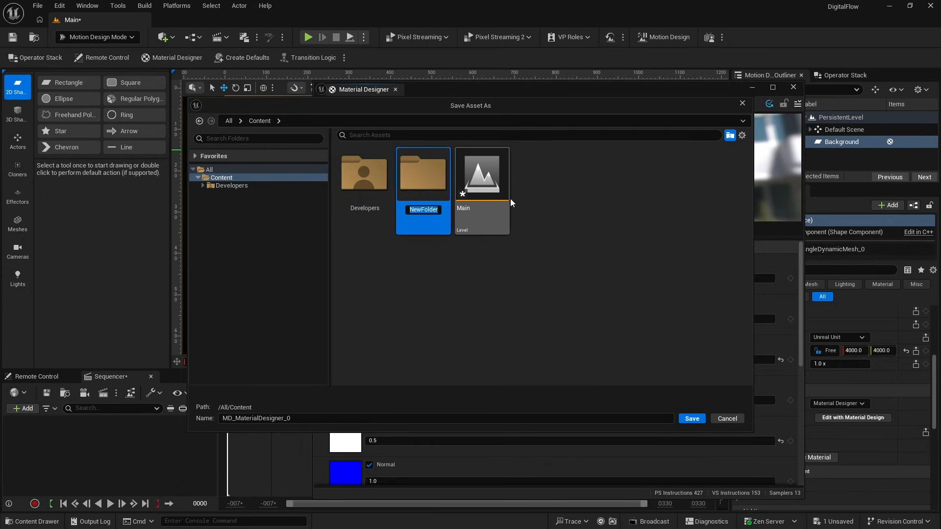
pyautogui.write('Materials')
pyautogui.press('Return')
pyautogui.doubleClick(416, 182)
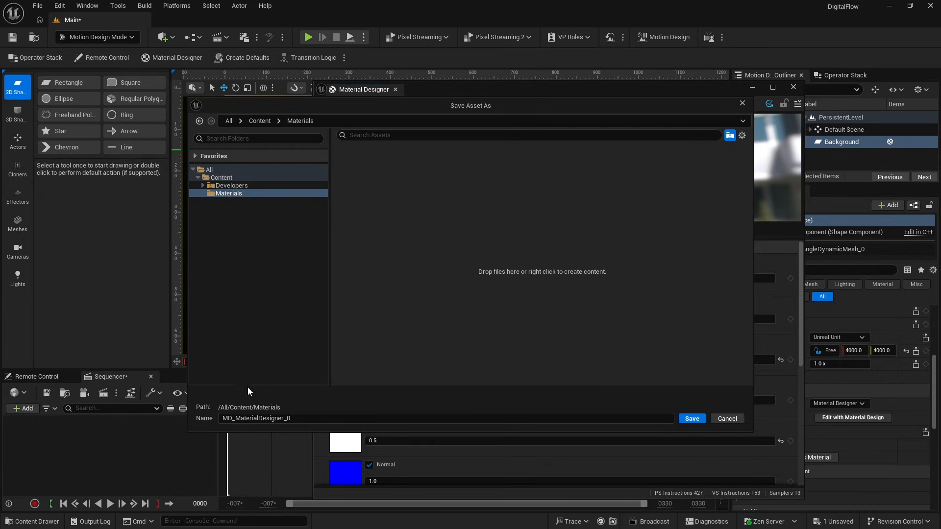
# Save the material in the Materials folder as MD_Background and close the Material Designer.
pyautogui.click(376, 419)
pyautogui.hotkey('ctrl', 'a')
pyautogui.write('MD_B')
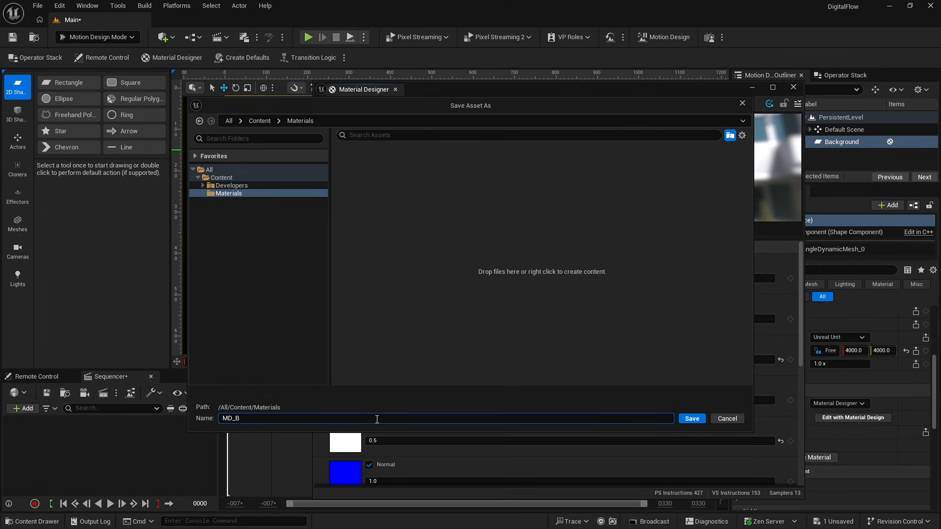
pyautogui.write('ackground')
pyautogui.press('Return')
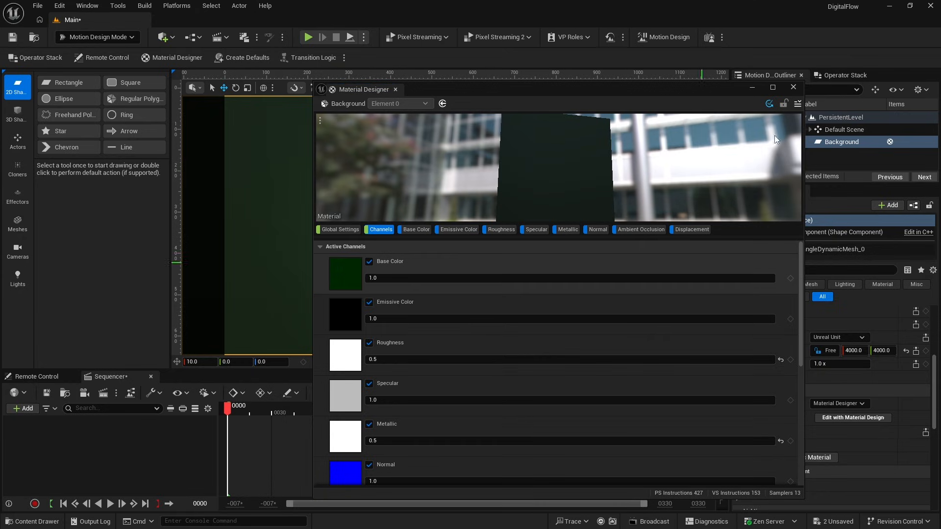
pyautogui.click(793, 87)
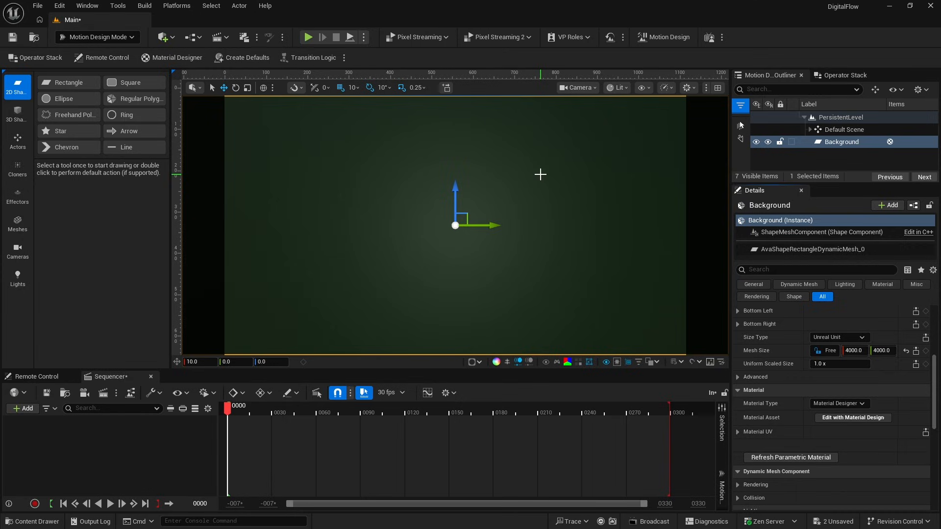
# Select AvaCineCameraActor0 in the Default Scene and set its lens to 30mm Prime f/1.4.
pyautogui.click(809, 129)
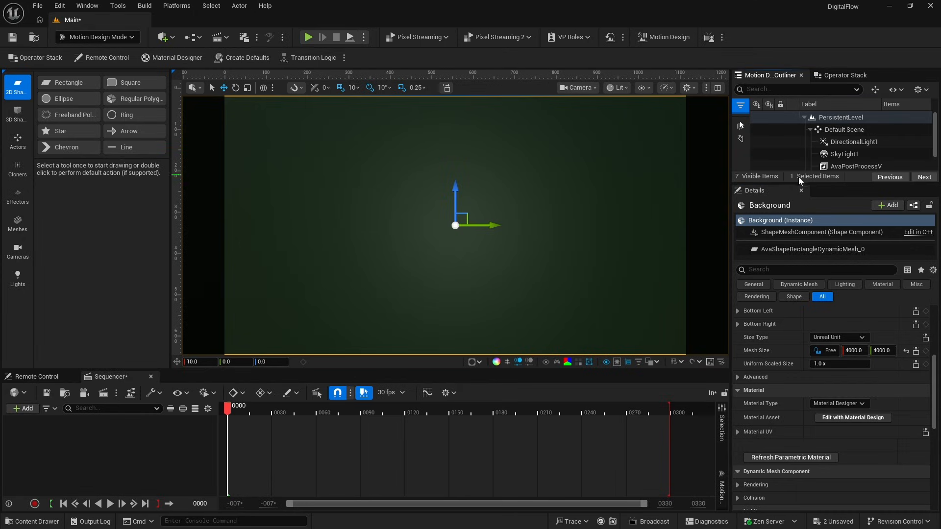
pyautogui.moveTo(798, 183); pyautogui.dragTo(790, 210)
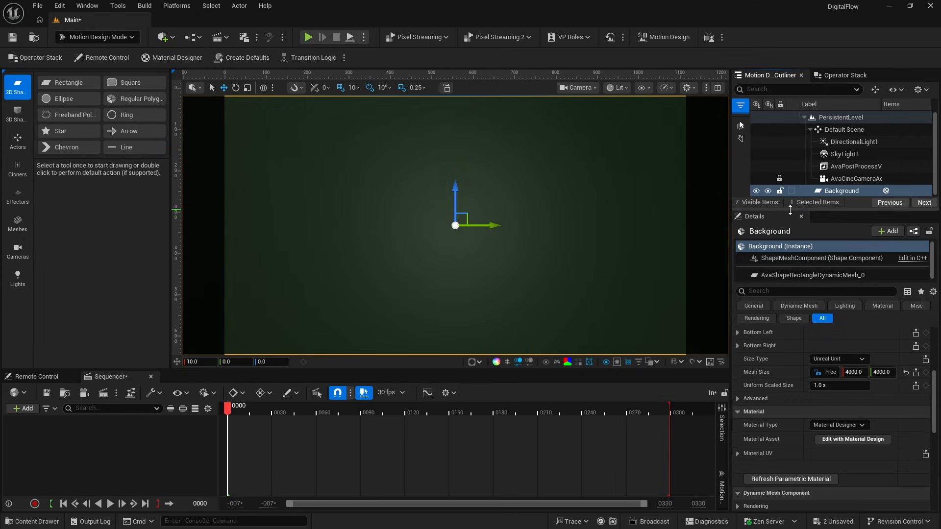
pyautogui.click(833, 179)
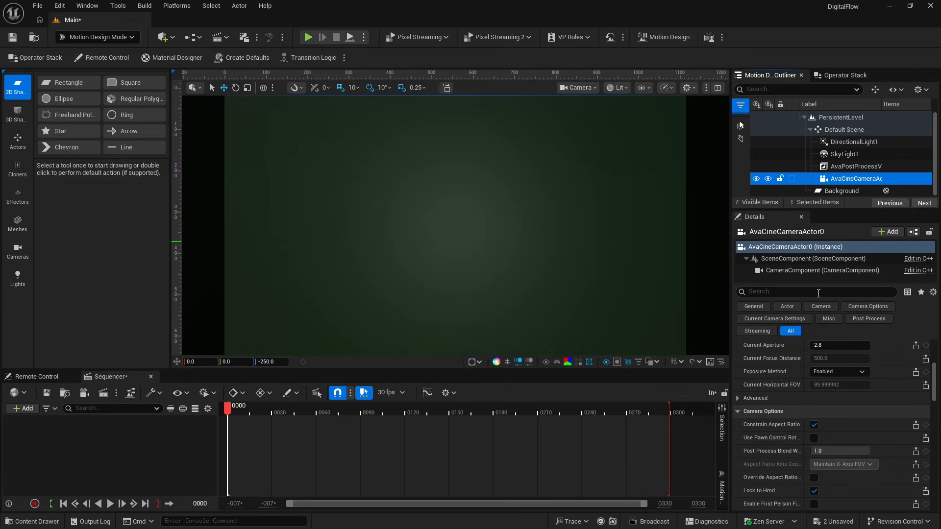
pyautogui.scroll(5, 853, 361)
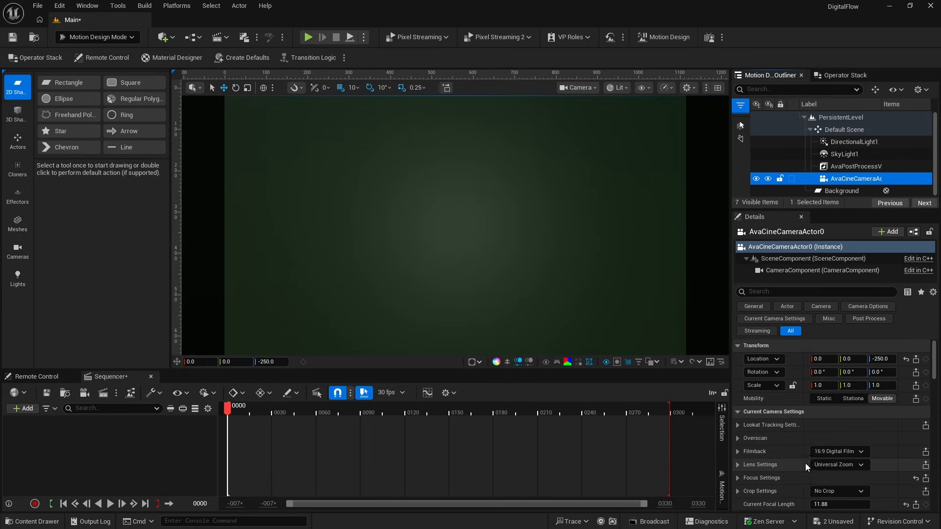
pyautogui.click(840, 465)
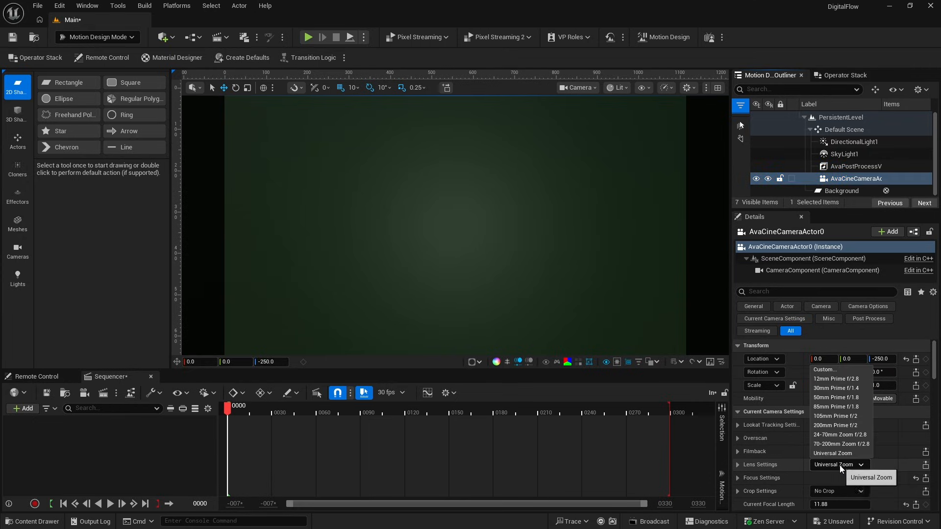
pyautogui.click(836, 388)
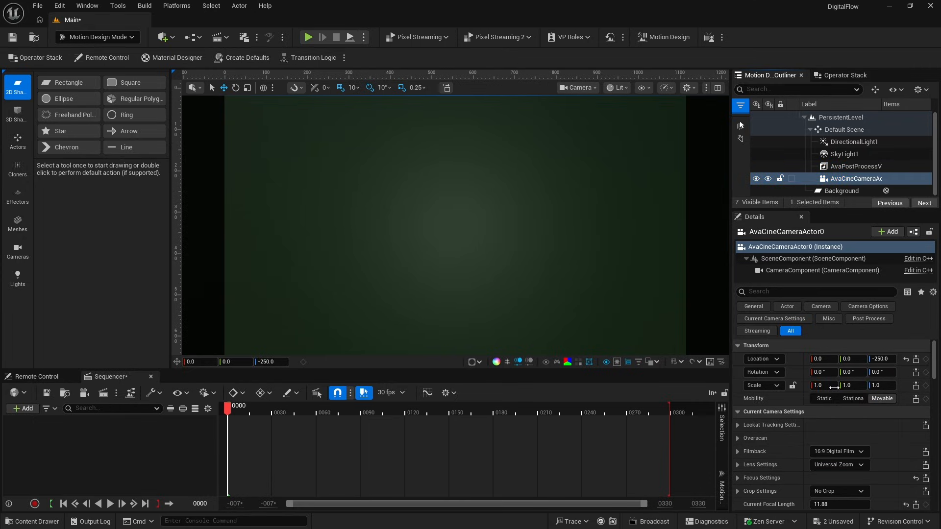
# Set the cine camera's location to 67 on X and -665 on Z.
pyautogui.click(828, 359)
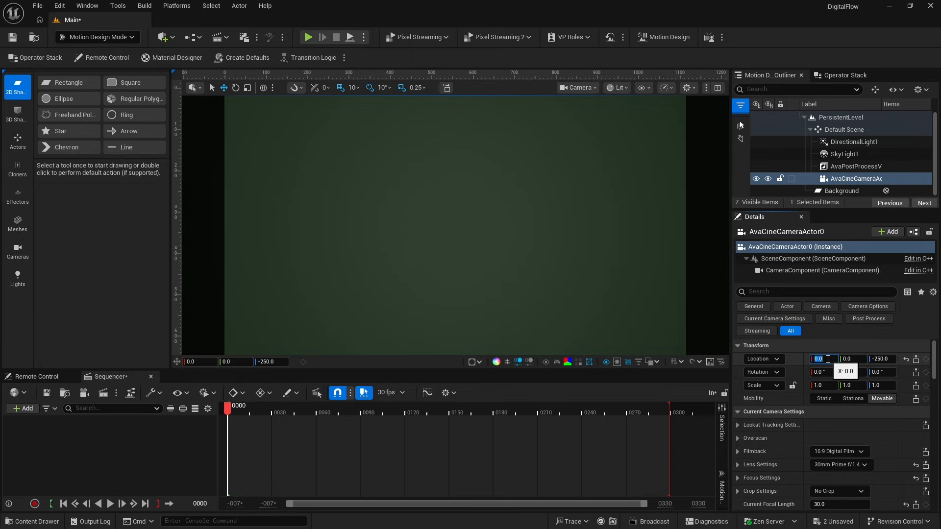
pyautogui.write('67')
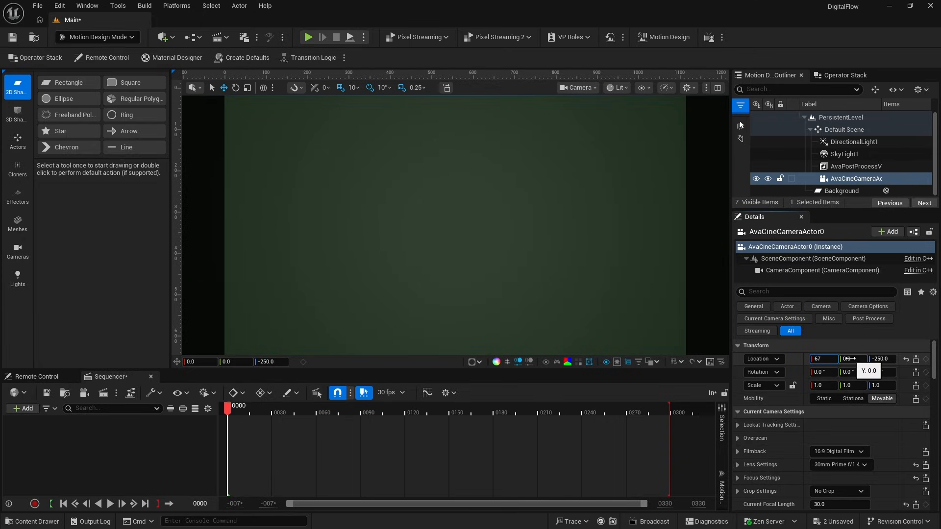
pyautogui.click(888, 360)
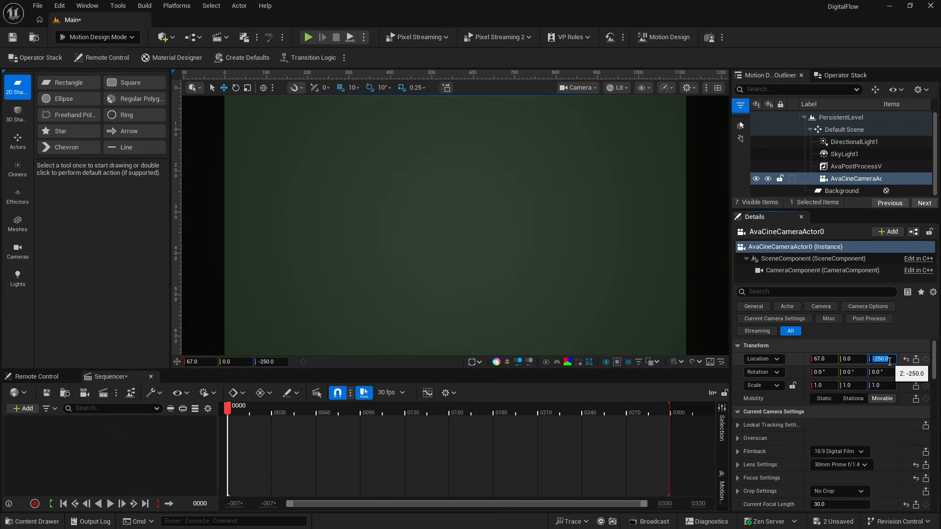
pyautogui.write('-665')
# Set the cine camera's rotation to -58° roll, 33° pitch and -44° yaw.
pyautogui.click(821, 373)
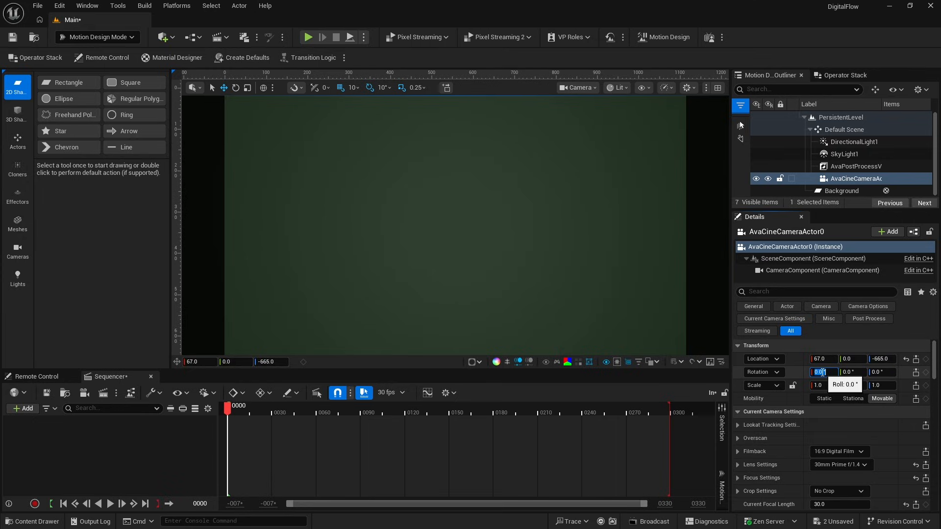
pyautogui.write('-58')
pyautogui.click(854, 372)
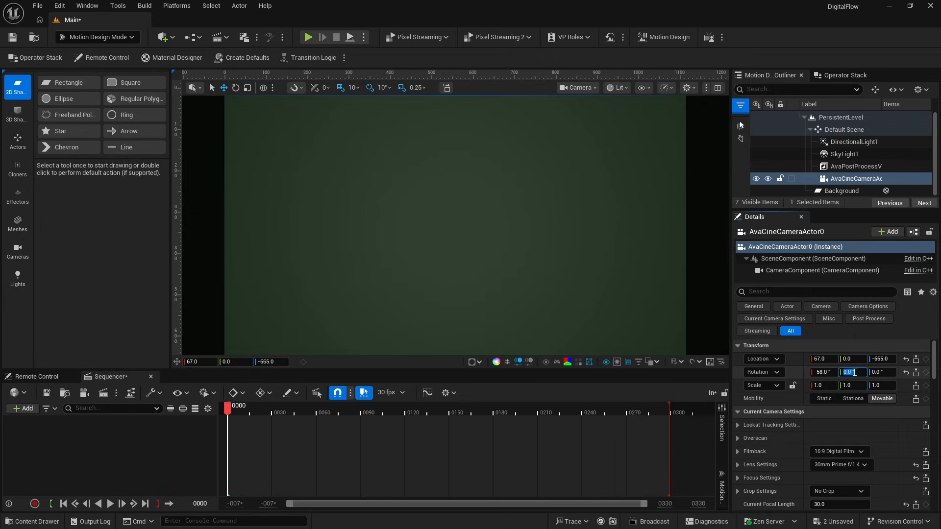
pyautogui.write('3')
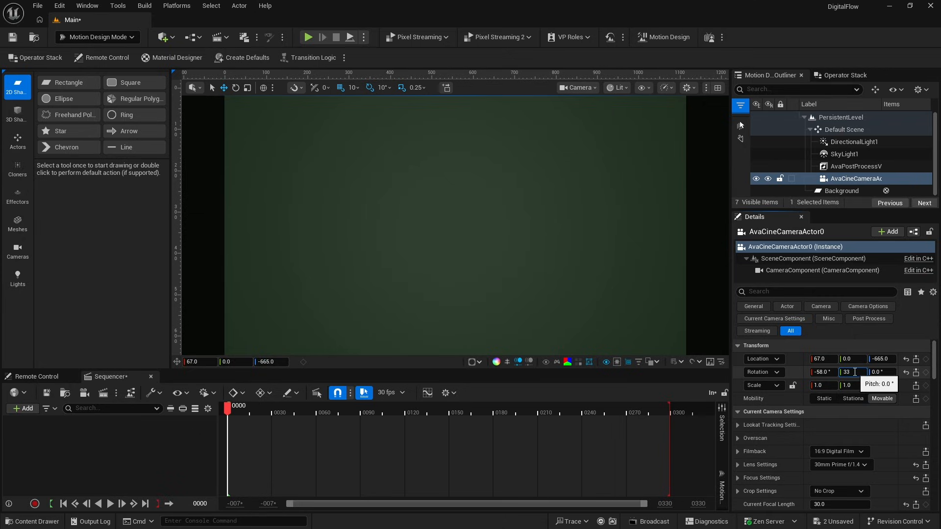
pyautogui.write('3')
pyautogui.click(882, 373)
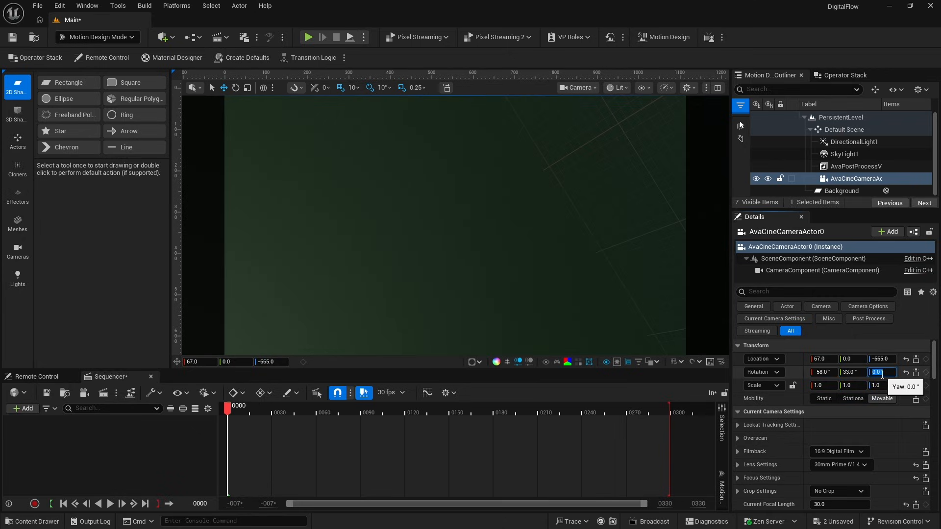
pyautogui.write('-44')
pyautogui.press('Return')
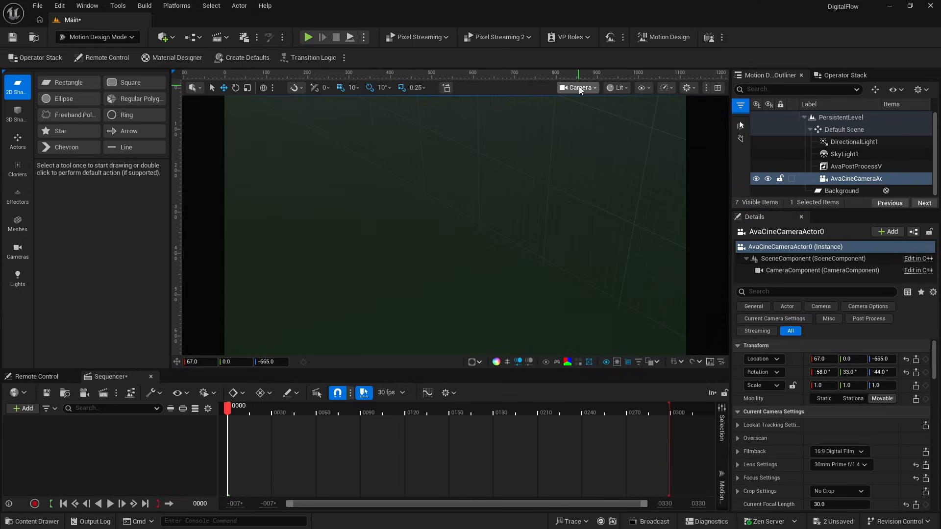
# Change the viewport type to Default Viewport and eject from AvaCineCameraActor0 into the free perspective view.
pyautogui.click(578, 86)
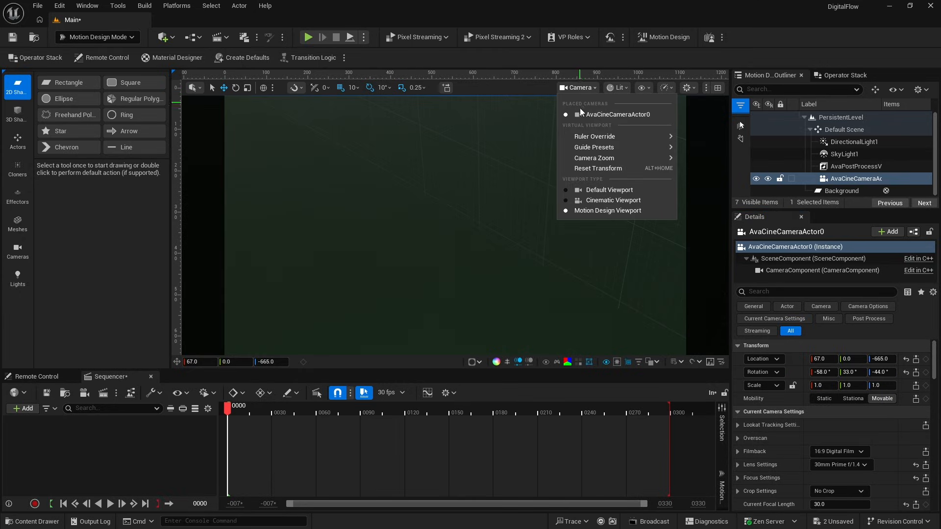
pyautogui.click(590, 191)
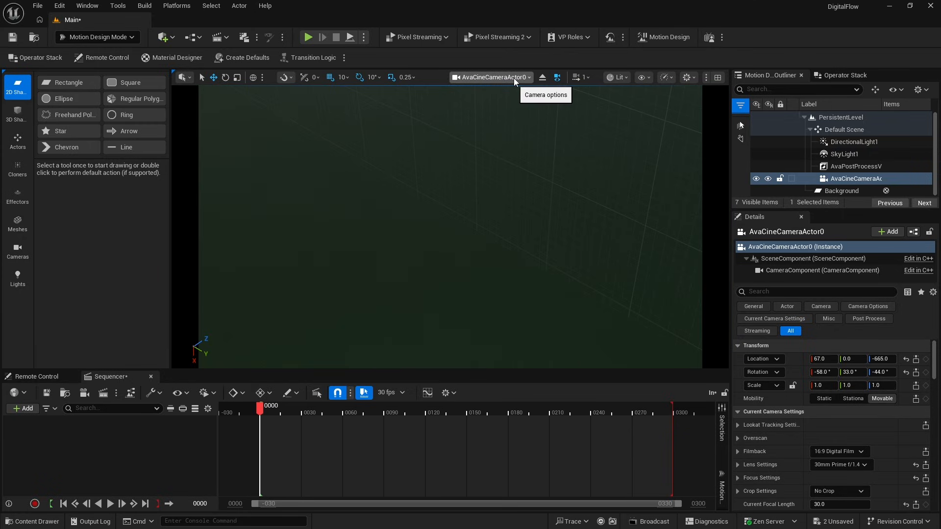
pyautogui.click(542, 77)
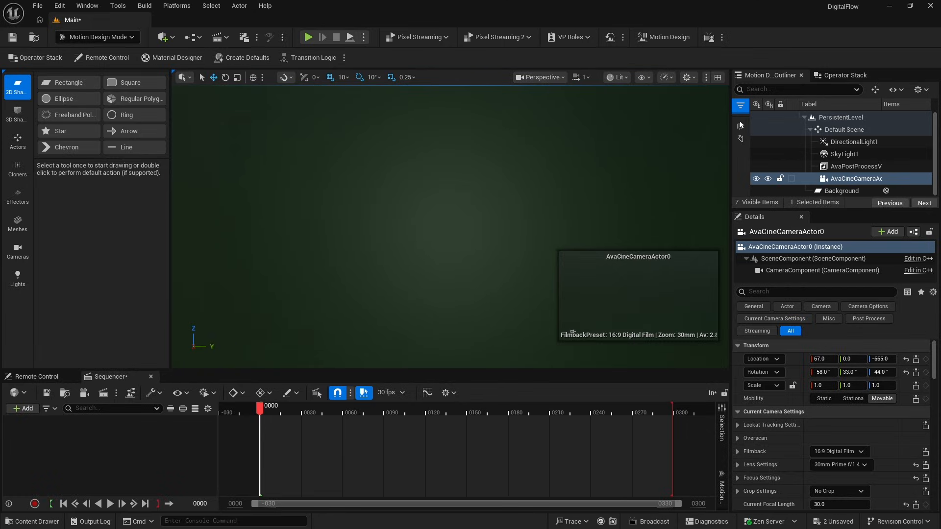
# Look over the background plane in the perspective view and return to the AvaCineCameraActor0 view.
pyautogui.click(477, 211)
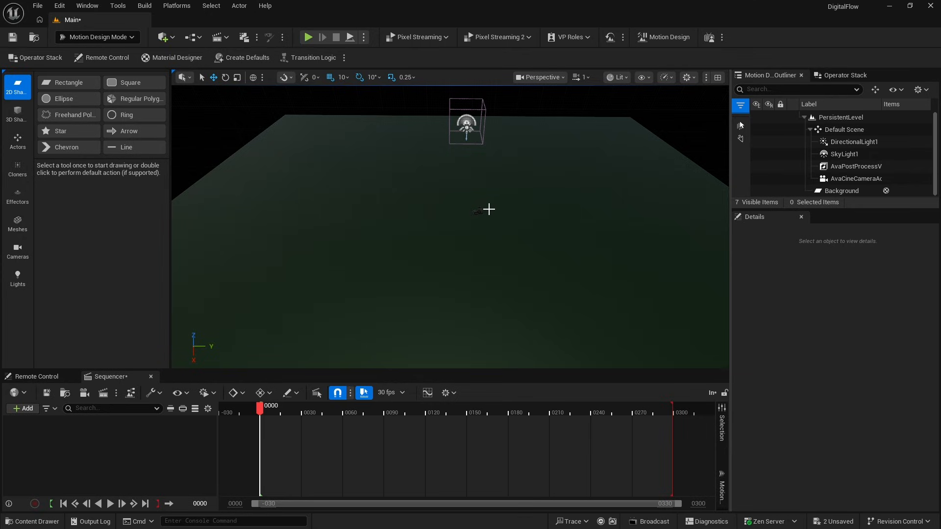
pyautogui.click(549, 78)
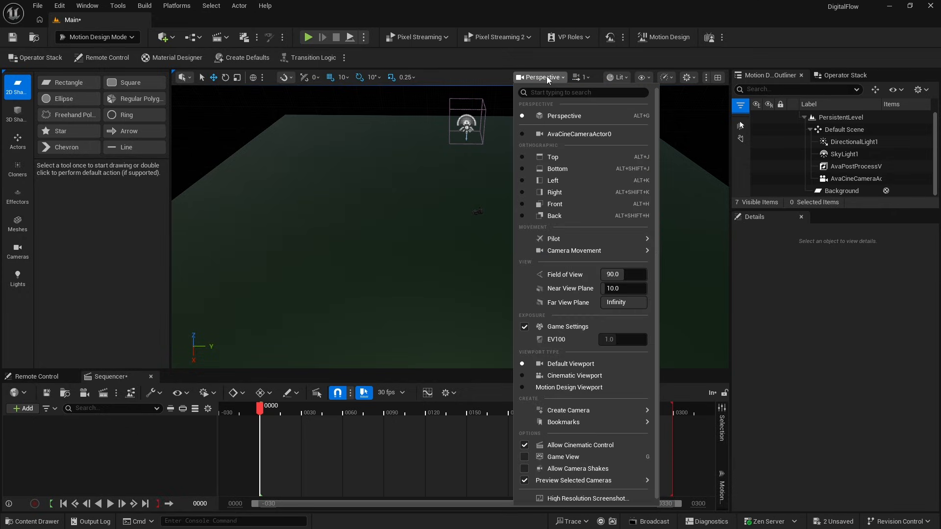
pyautogui.click(579, 133)
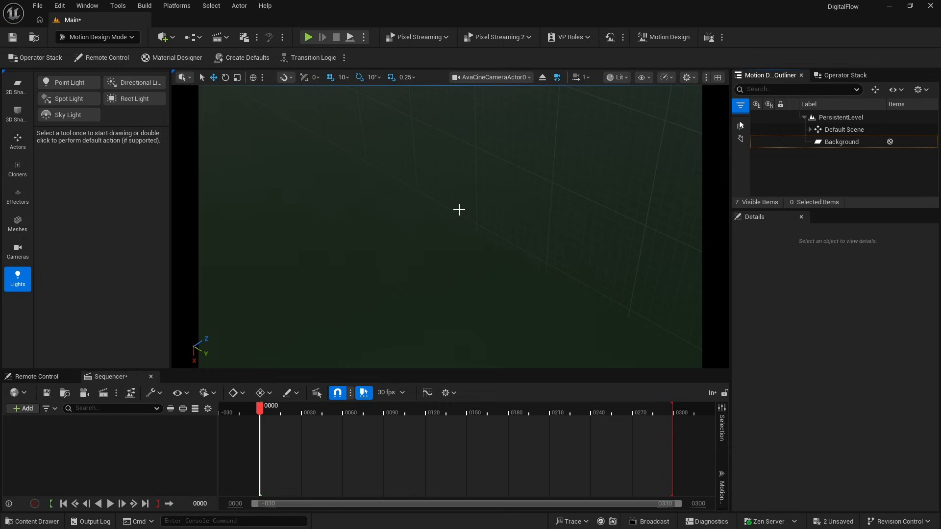
# Add a Grid cloner at the scene origin and move the cine camera to 383 on Y to frame it.
pyautogui.click(18, 169)
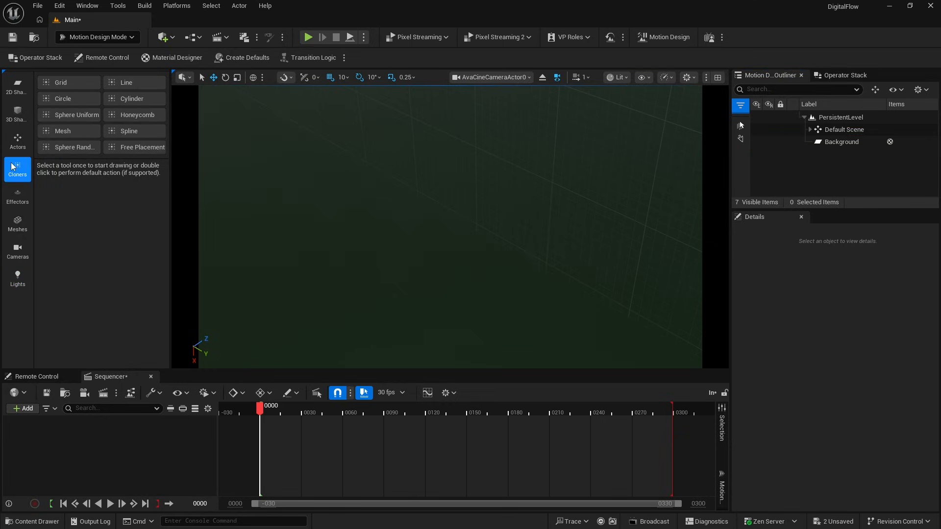
pyautogui.doubleClick(67, 83)
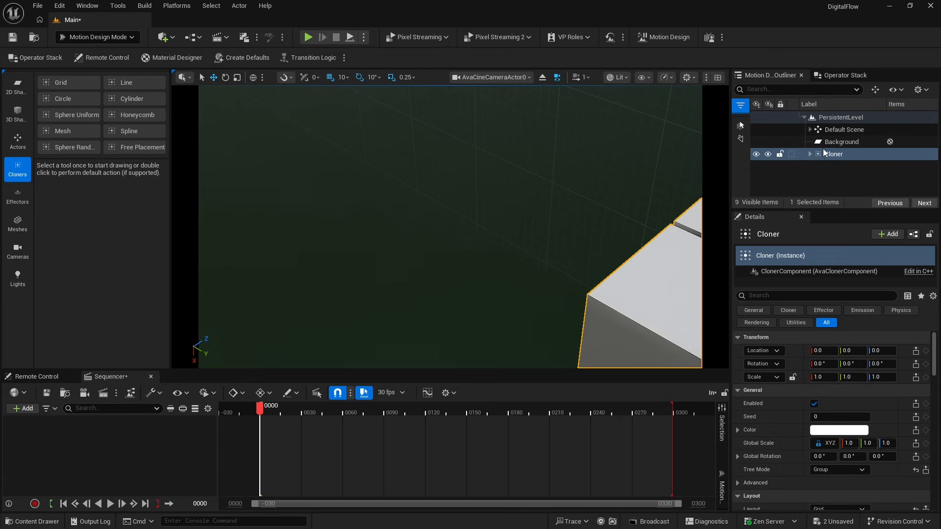
pyautogui.click(811, 130)
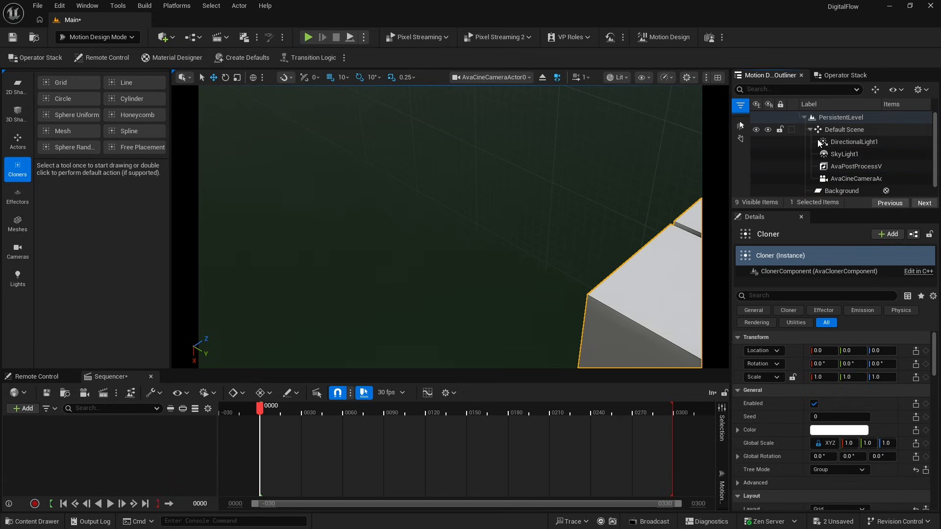
pyautogui.click(843, 177)
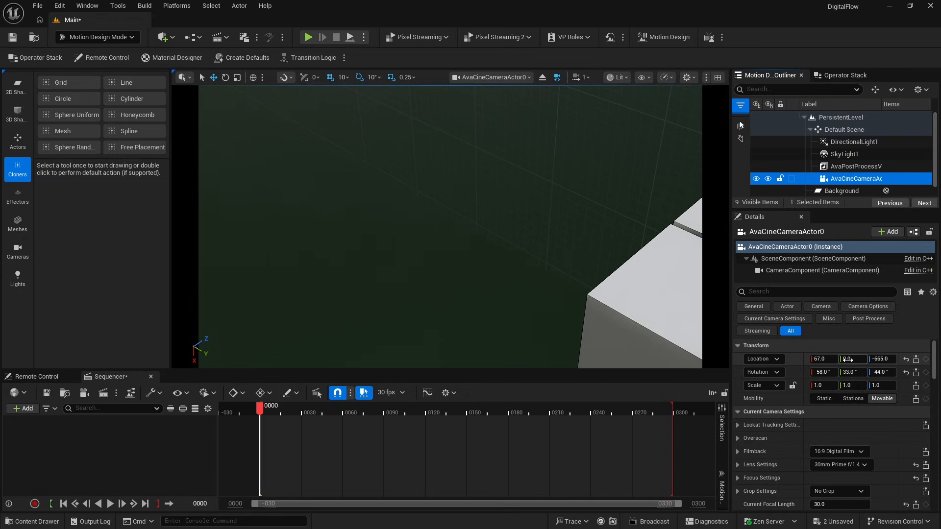
pyautogui.moveTo(849, 359); pyautogui.dragTo(921, 359)
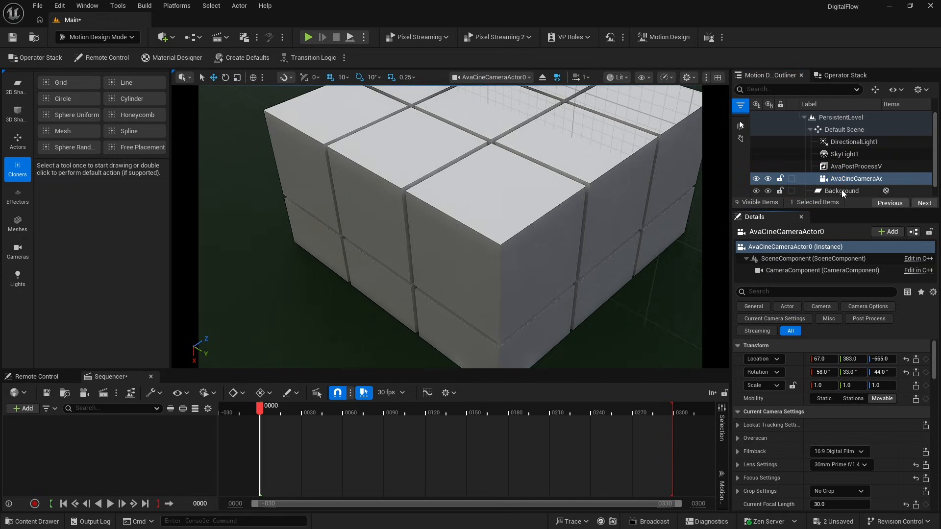
# Delete the DefaultClone cube from inside the Cloner.
pyautogui.scroll(-1, 843, 191)
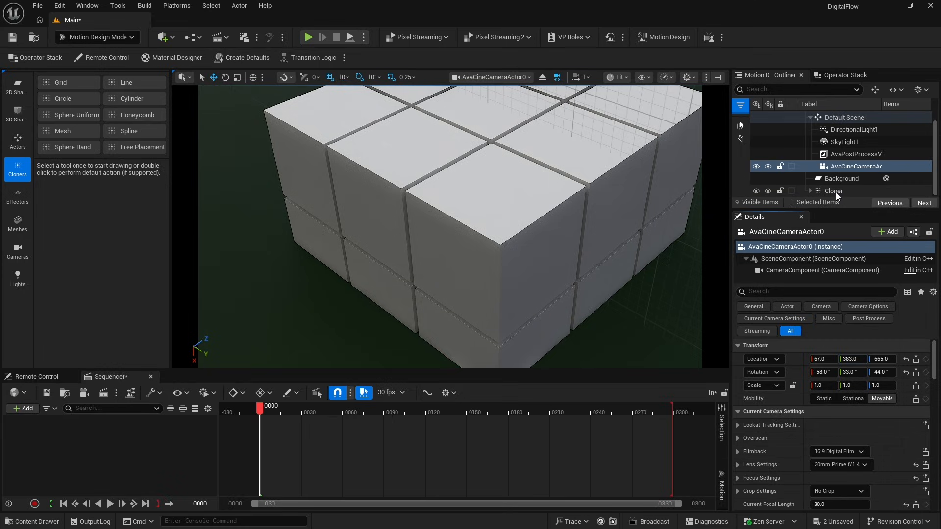
pyautogui.click(836, 191)
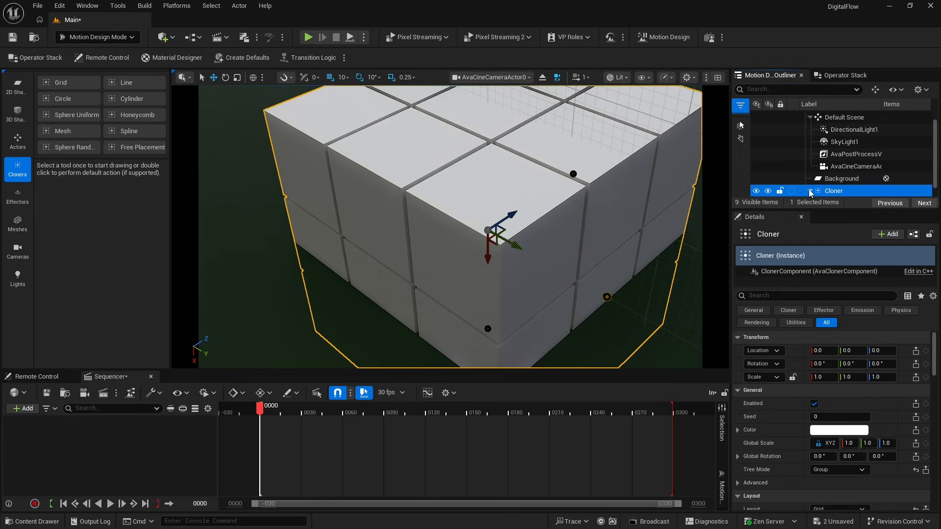
pyautogui.click(809, 191)
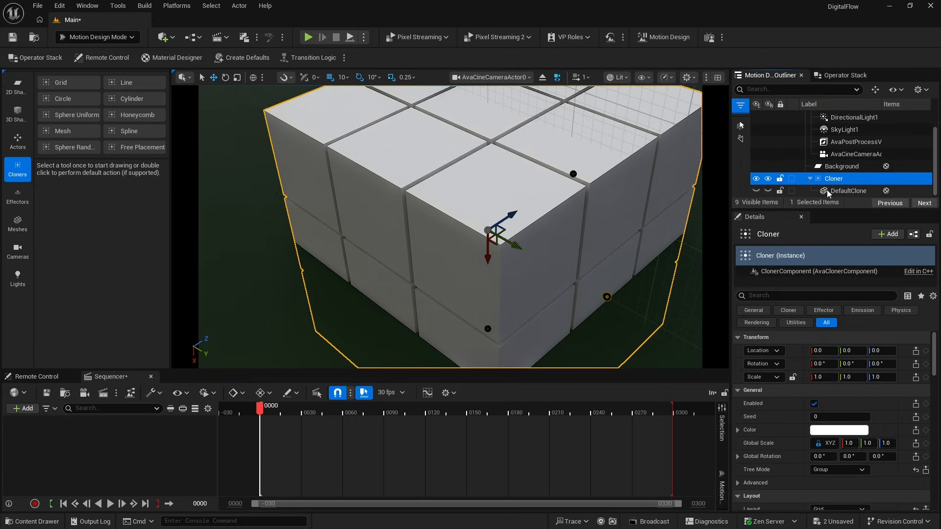
pyautogui.click(827, 191)
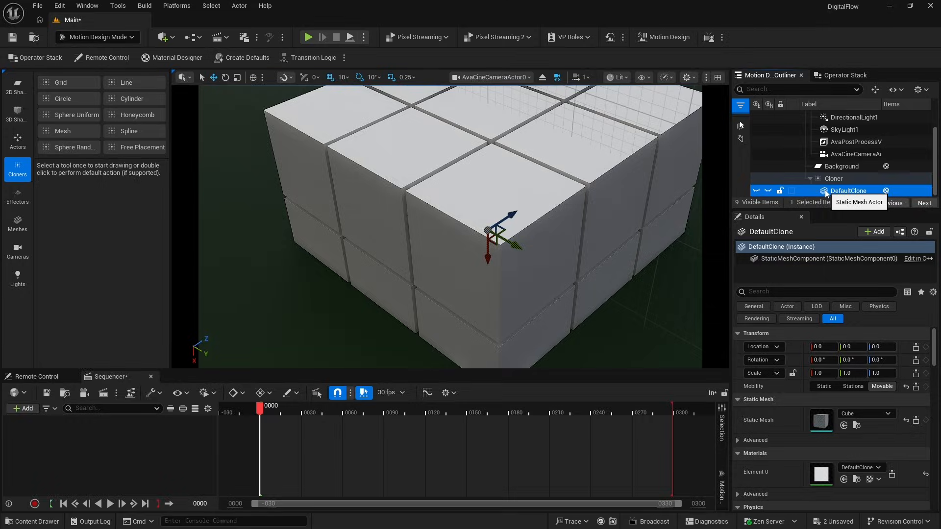
pyautogui.press('Delete')
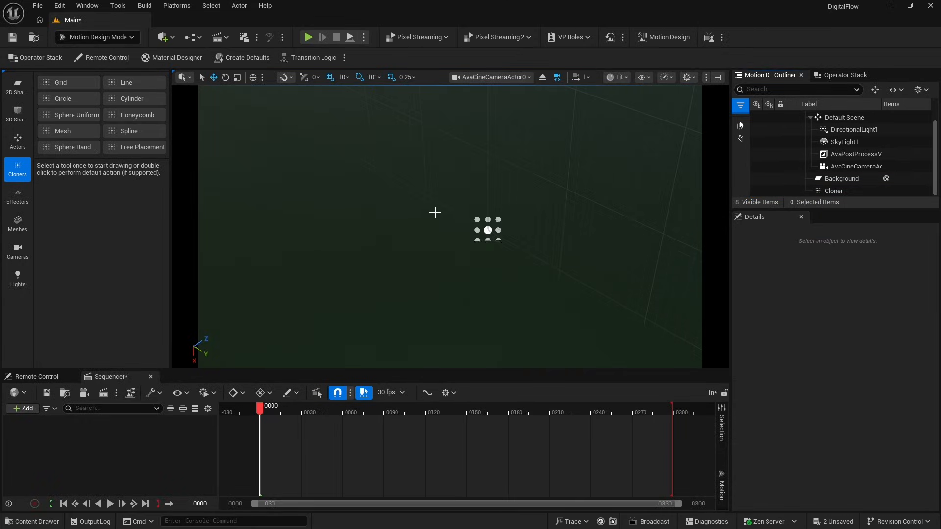
# Add a 2D rectangle shape at the origin and set its mesh size to 25 by 4.
pyautogui.click(15, 92)
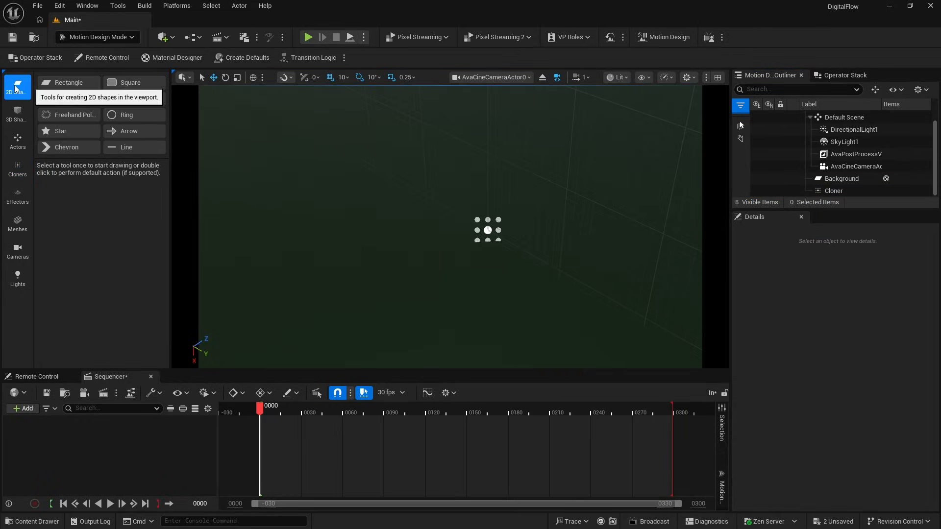
pyautogui.doubleClick(68, 84)
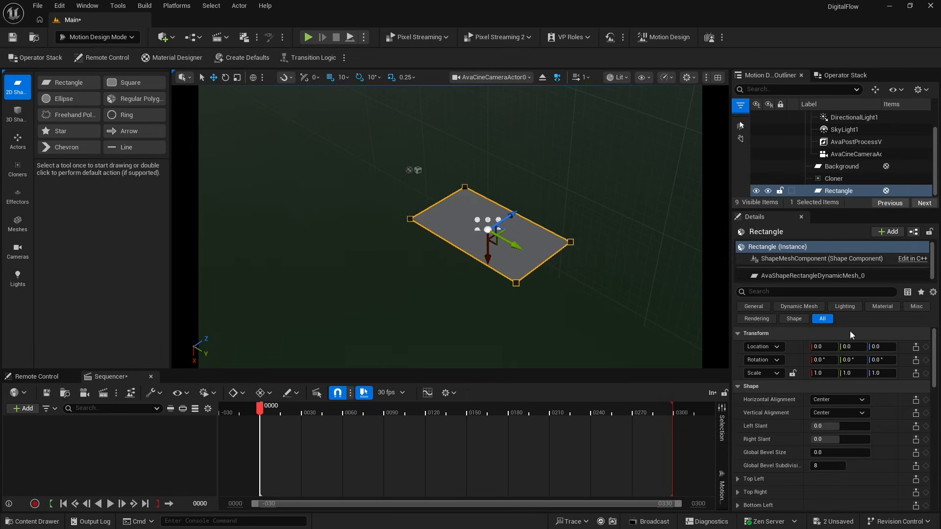
pyautogui.scroll(-5, 874, 436)
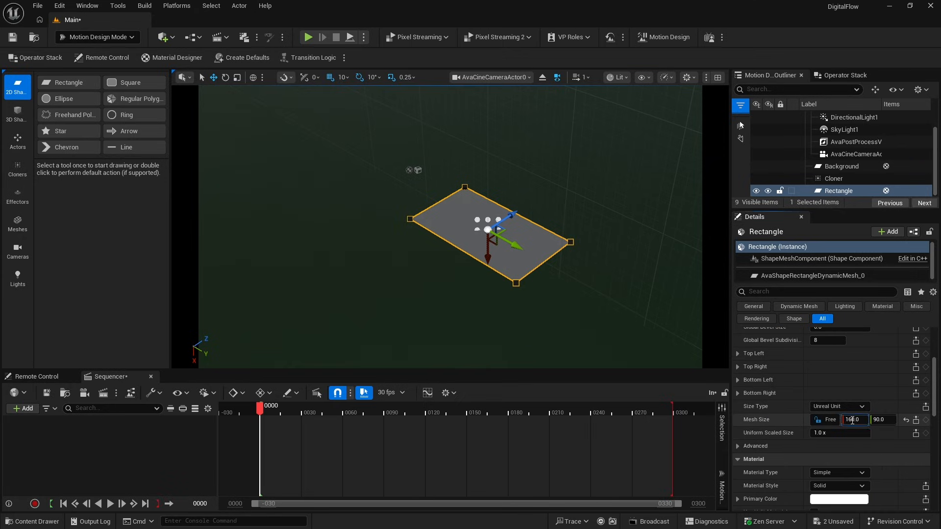
pyautogui.click(852, 420)
pyautogui.write('25')
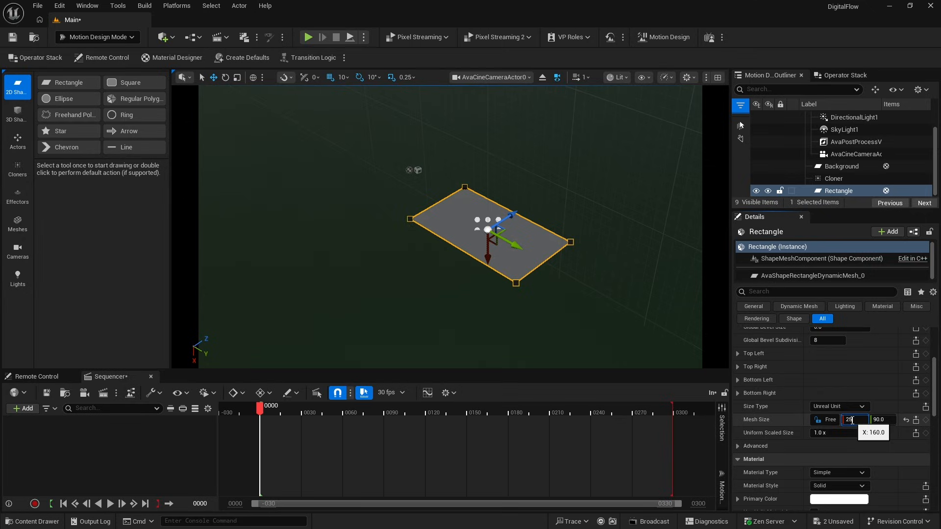
pyautogui.press('Tab')
pyautogui.write('4')
pyautogui.press('Return')
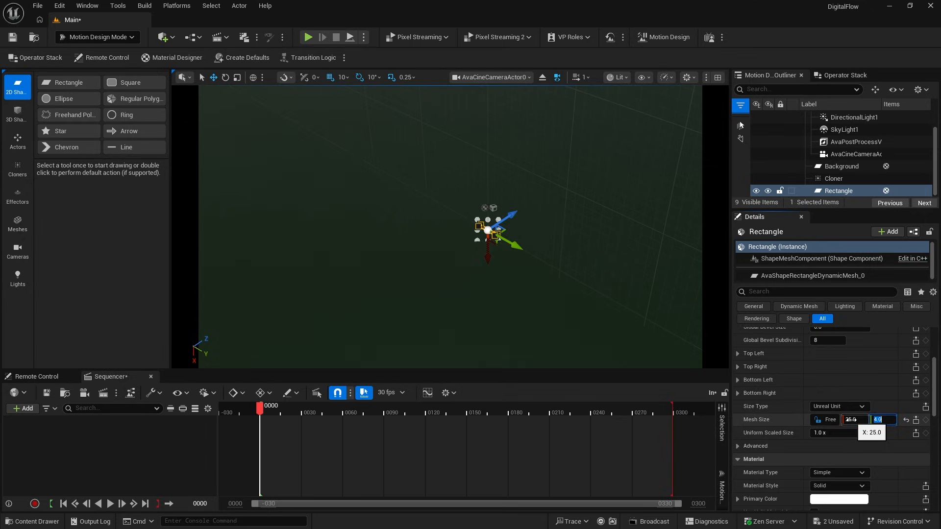
# Nest the Rectangle inside the Cloner and set the grid counts to 1 in X, 80 in Y and 20 in Z.
pyautogui.moveTo(828, 193); pyautogui.dragTo(836, 180)
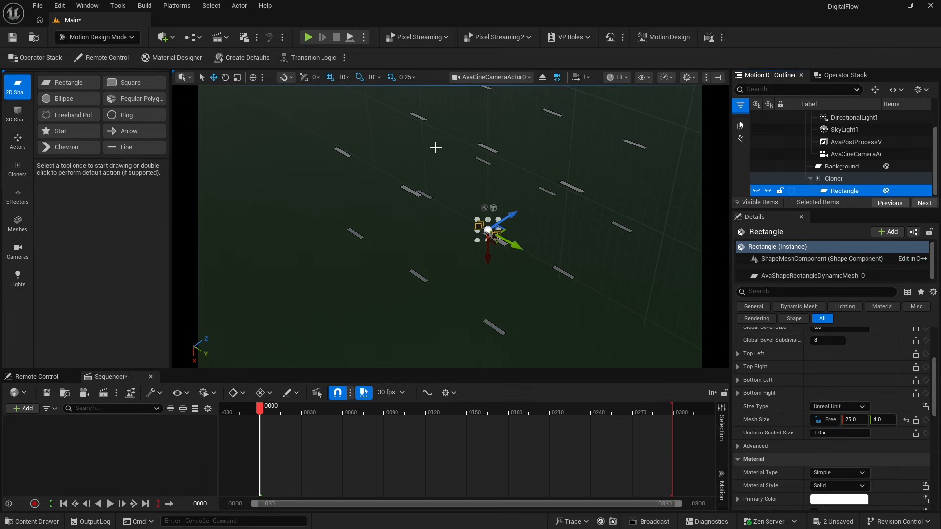
pyautogui.click(832, 179)
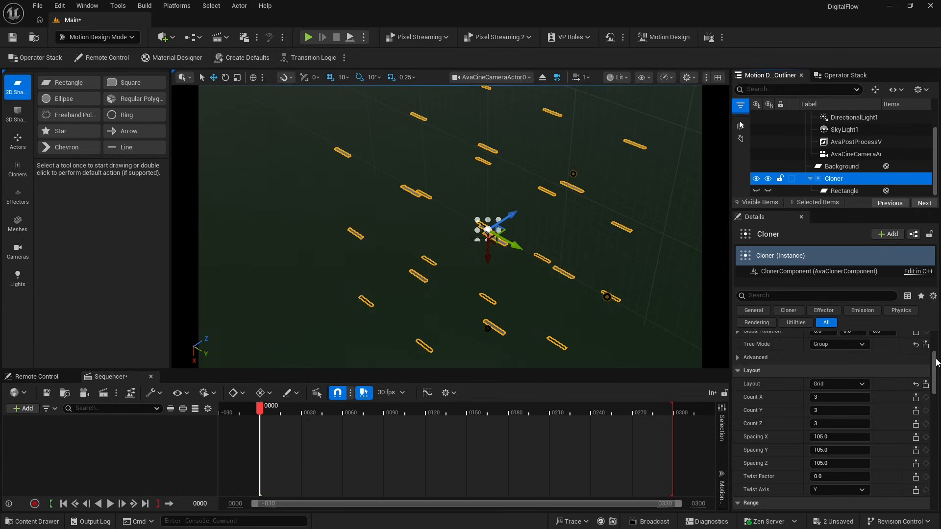
pyautogui.moveTo(935, 368); pyautogui.dragTo(935, 372)
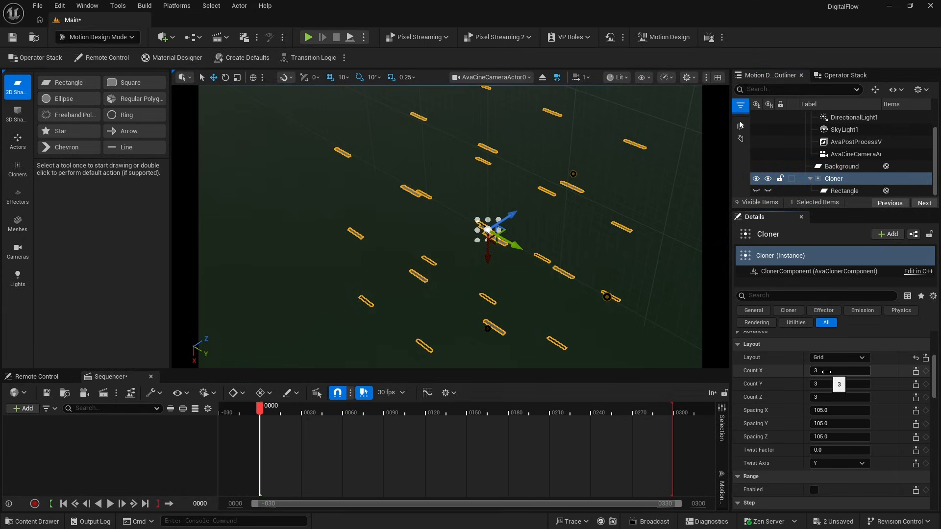
pyautogui.click(826, 372)
pyautogui.press('Tab')
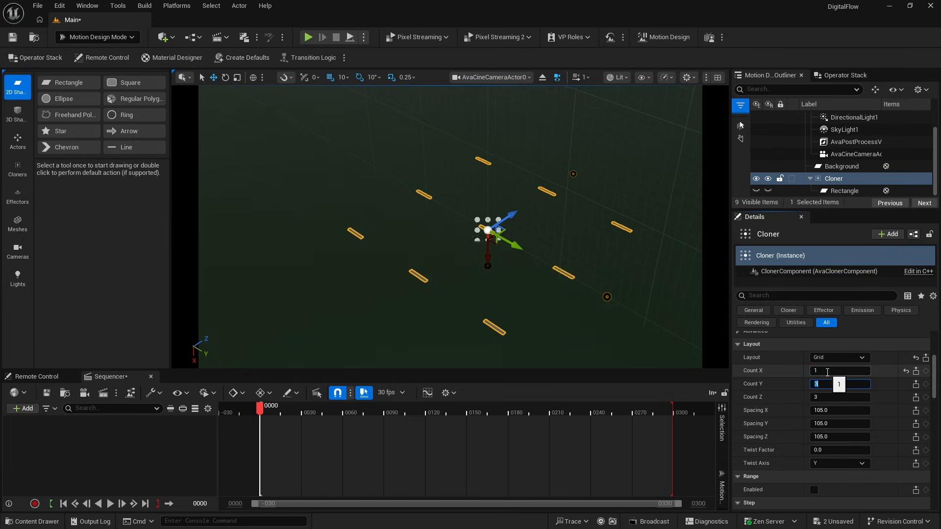
pyautogui.write('80')
pyautogui.press('Tab')
pyautogui.write('2')
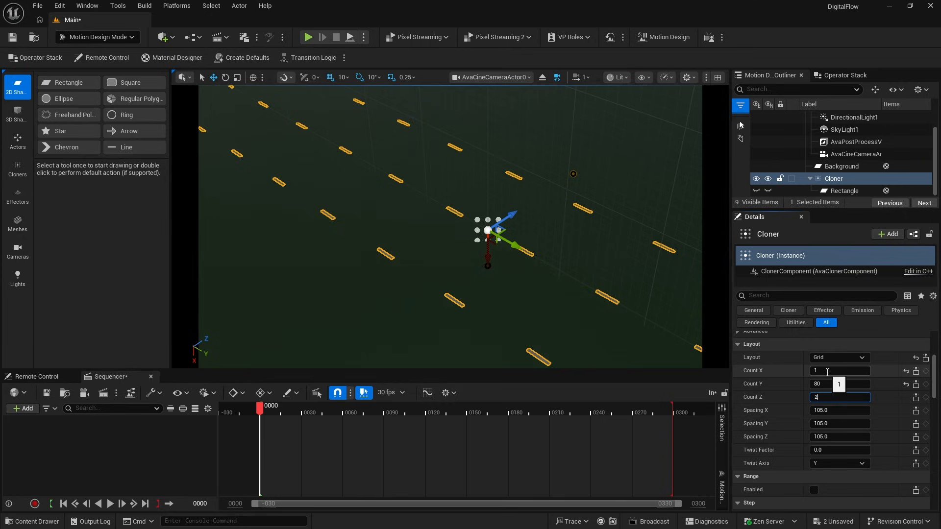
pyautogui.write('0')
pyautogui.press('Tab')
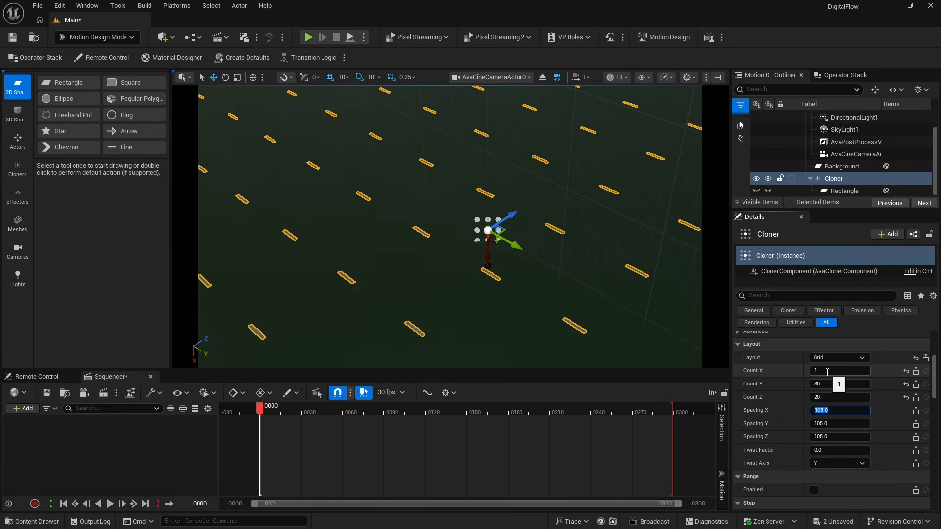
# Set the Cloner's grid spacing to 40 in Y and 50 in Z.
pyautogui.press('Tab')
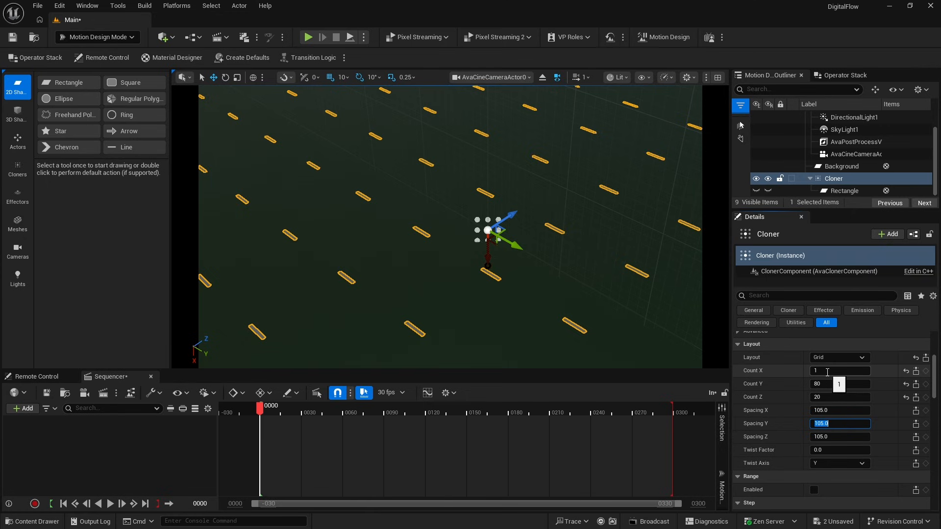
pyautogui.write('40')
pyautogui.press('Tab')
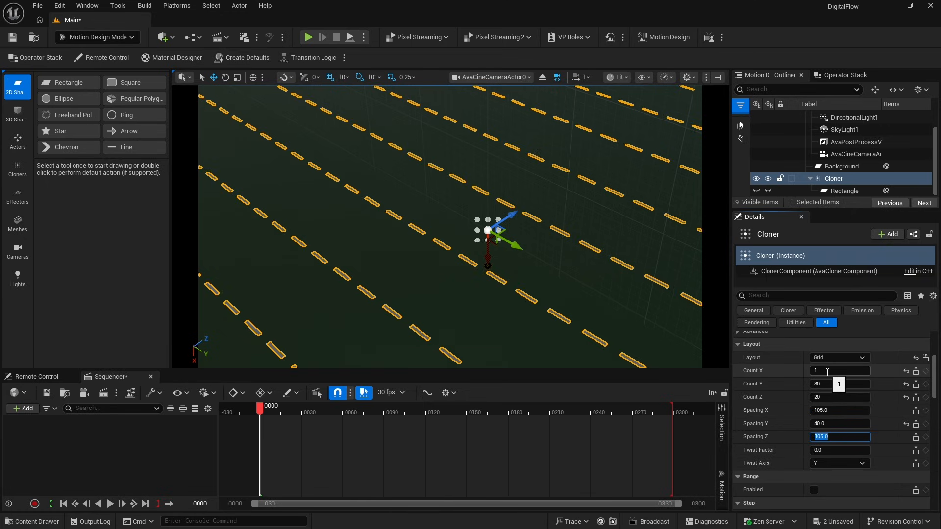
pyautogui.write('50')
pyautogui.press('Return')
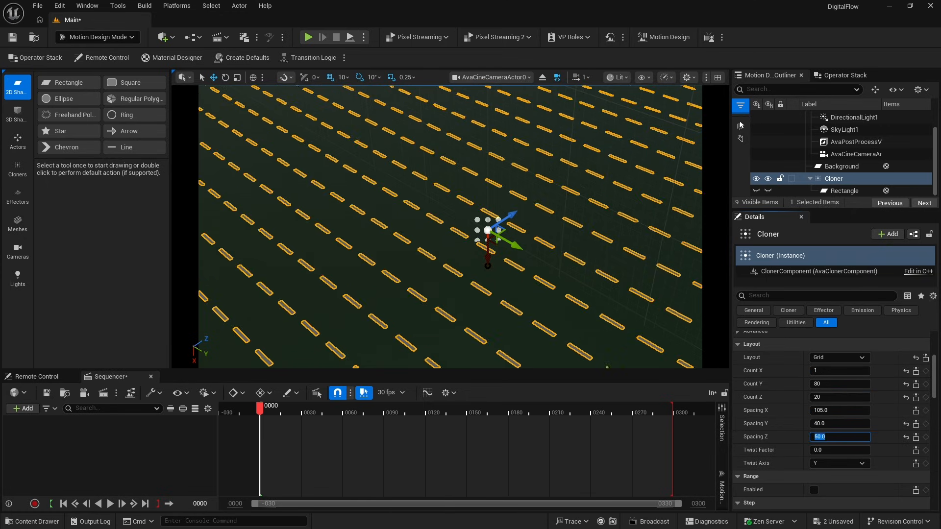
# Enable the Cloner's Range with Mirror Min & Max turned off, and set the OffsetMax Y value to 1000.
pyautogui.scroll(-3, 896, 377)
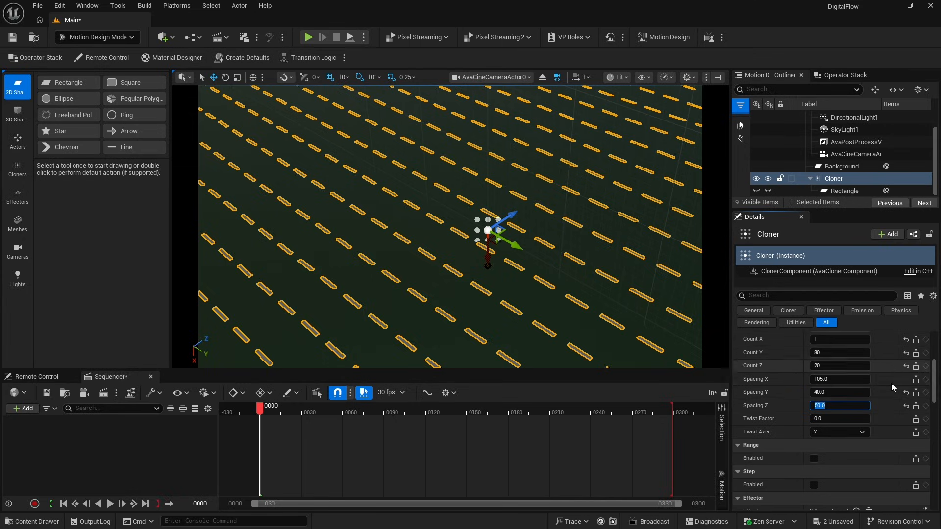
pyautogui.scroll(-5, 886, 374)
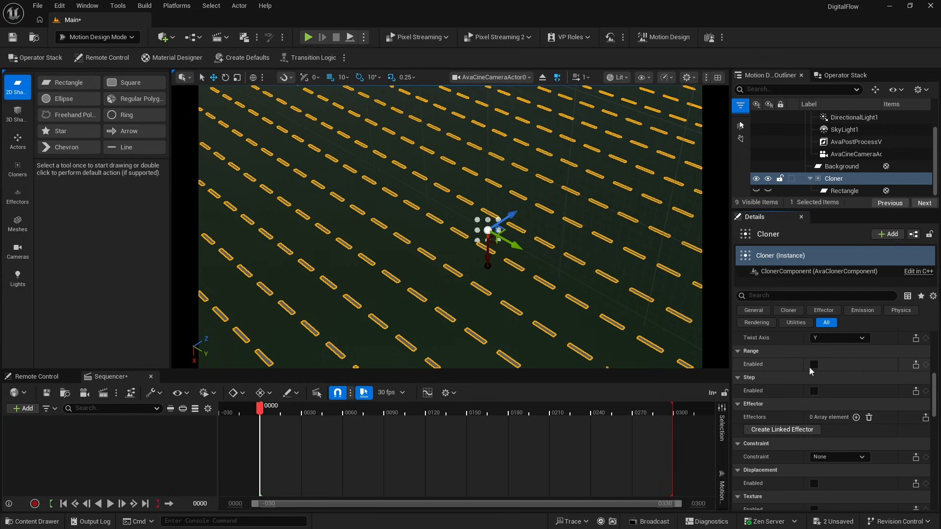
pyautogui.click(813, 364)
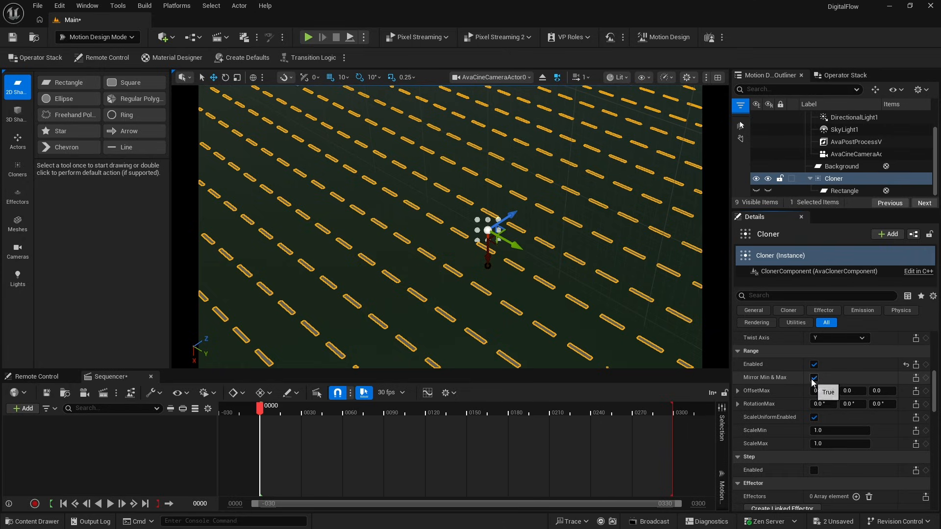
pyautogui.click(814, 378)
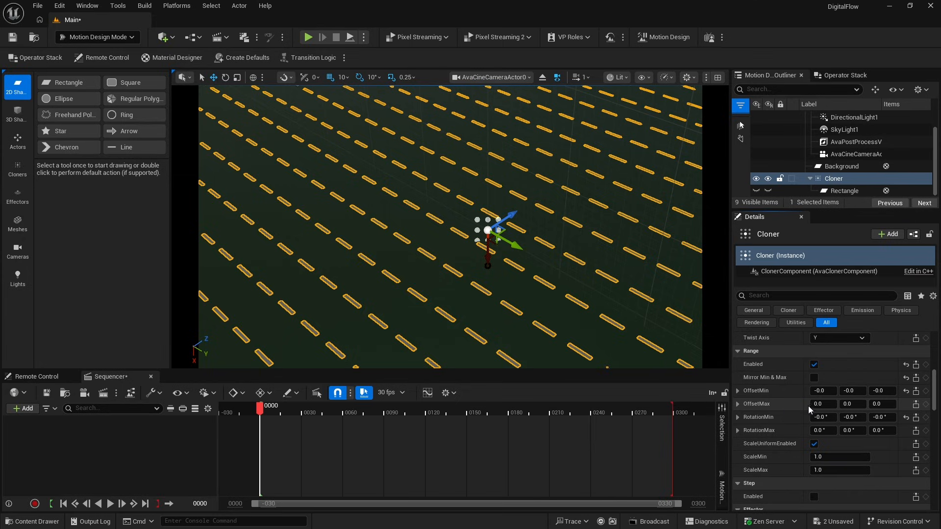
pyautogui.click(845, 404)
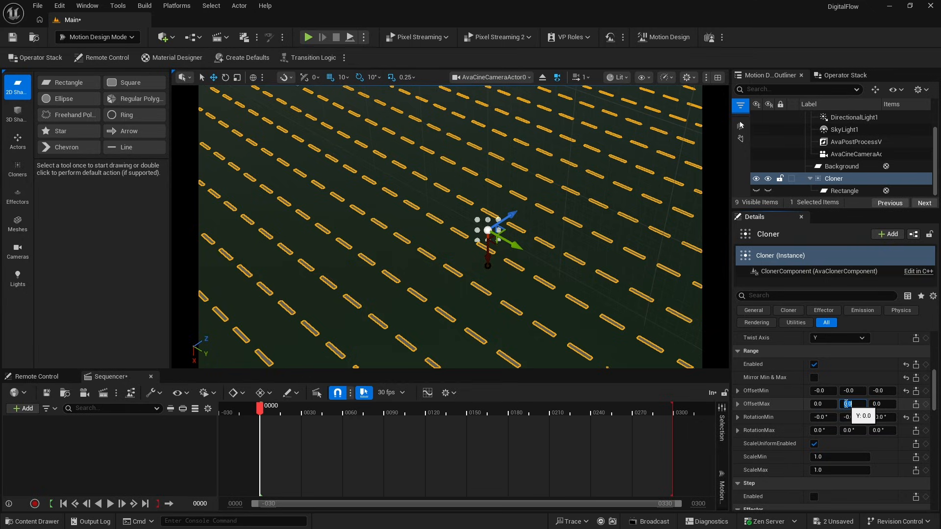
pyautogui.write('1000')
pyautogui.press('Return')
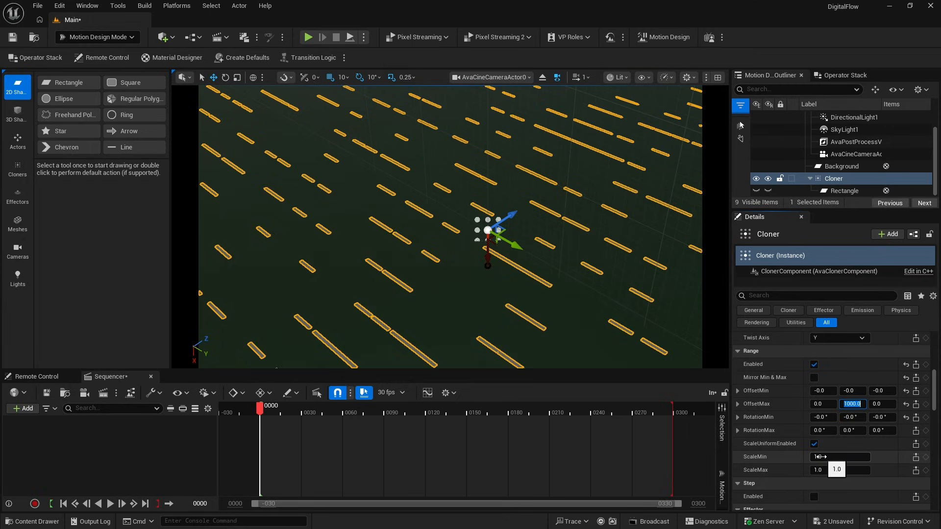
# Set the Cloner's range ScaleMin to 0.25.
pyautogui.click(822, 457)
pyautogui.write('.25')
pyautogui.press('Return')
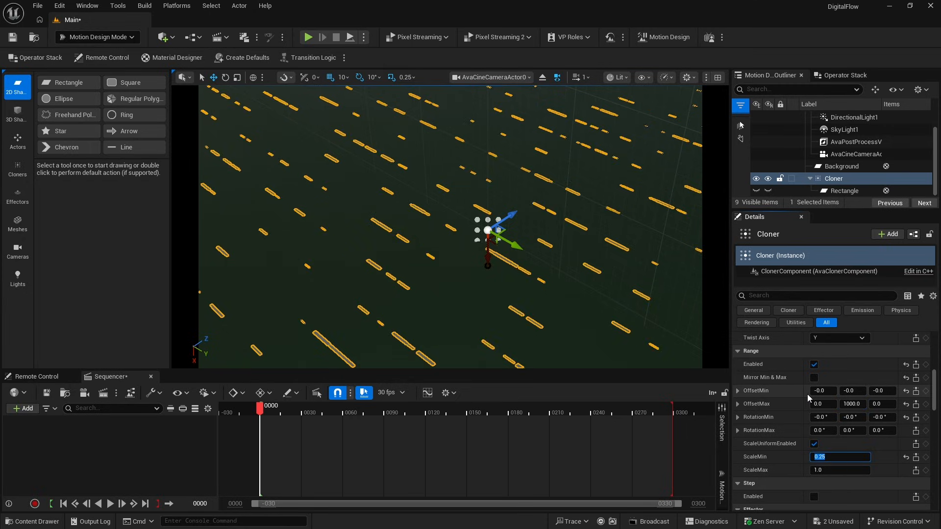
# Create a linked effector for the Cloner and set its shape to Unbound.
pyautogui.scroll(-5, 799, 391)
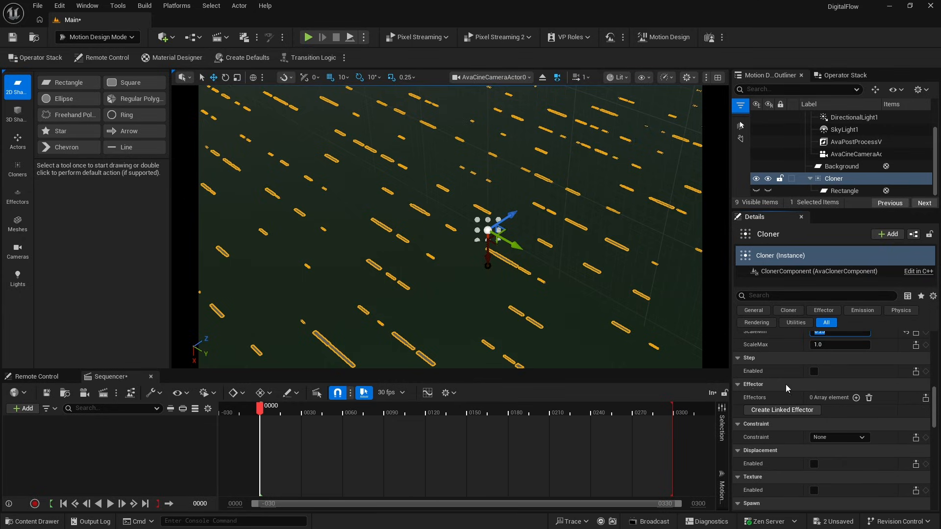
pyautogui.click(779, 410)
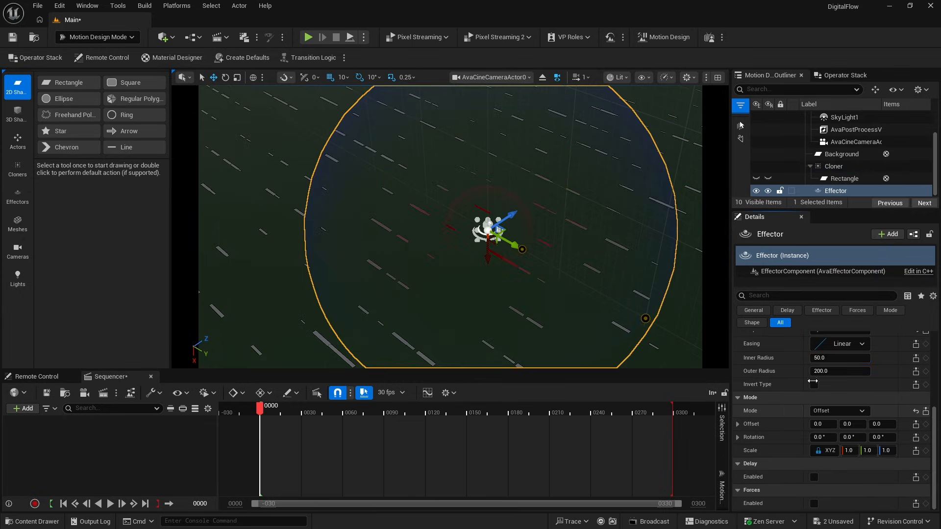
pyautogui.click(837, 193)
pyautogui.scroll(5, 890, 421)
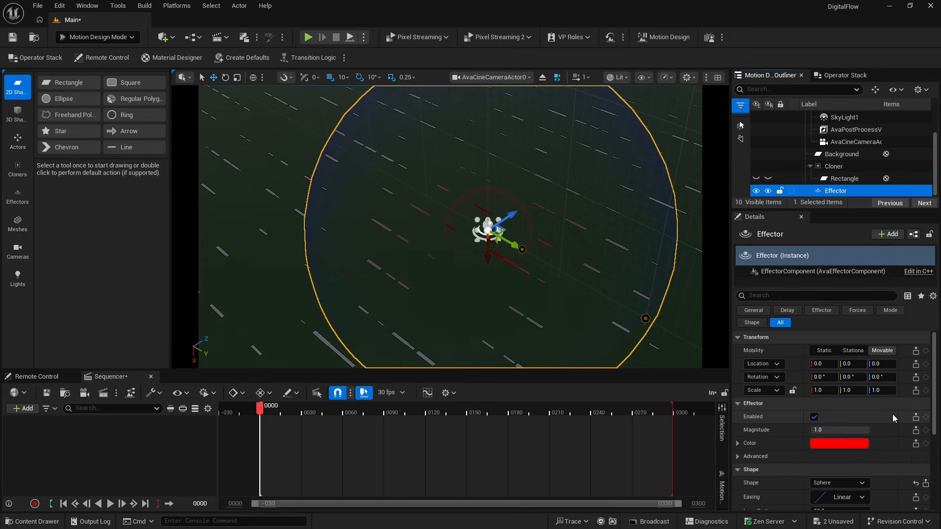
pyautogui.scroll(-3, 894, 413)
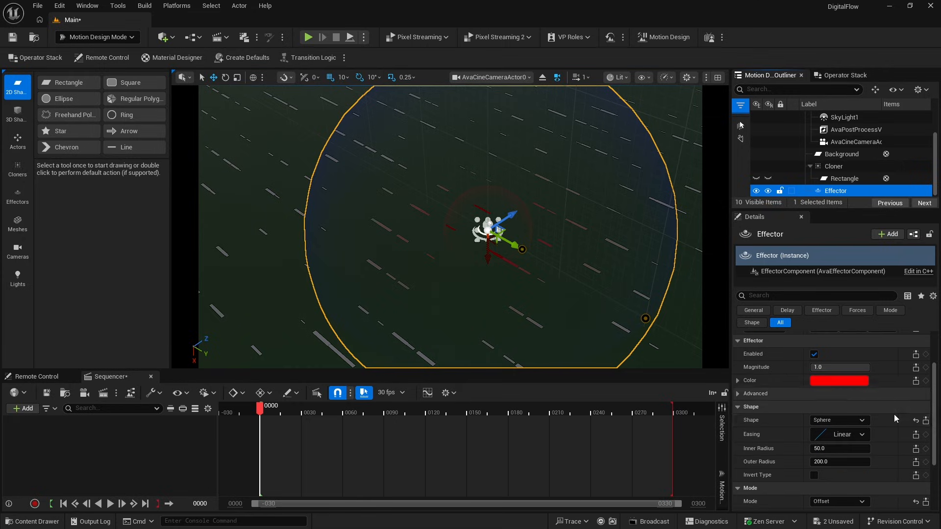
pyautogui.click(843, 420)
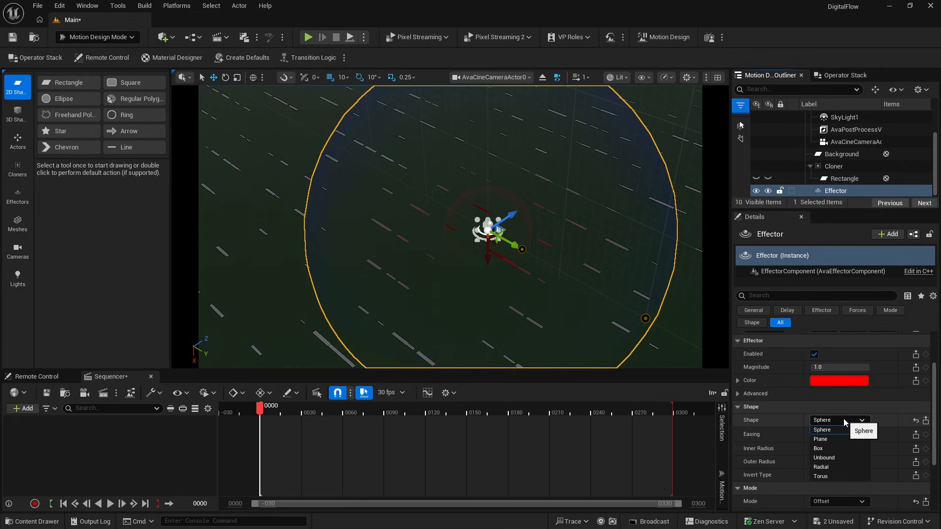
pyautogui.click(843, 458)
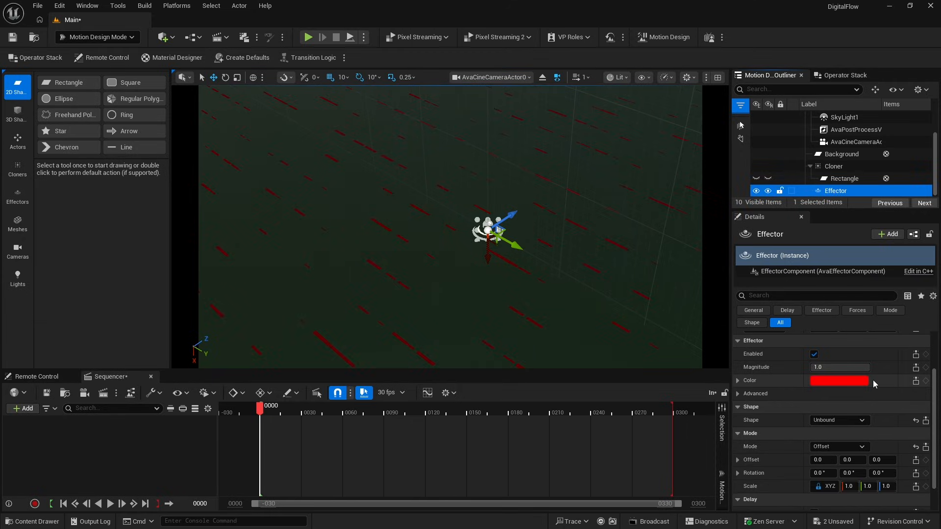
# Change the Effector's color to white.
pyautogui.click(833, 380)
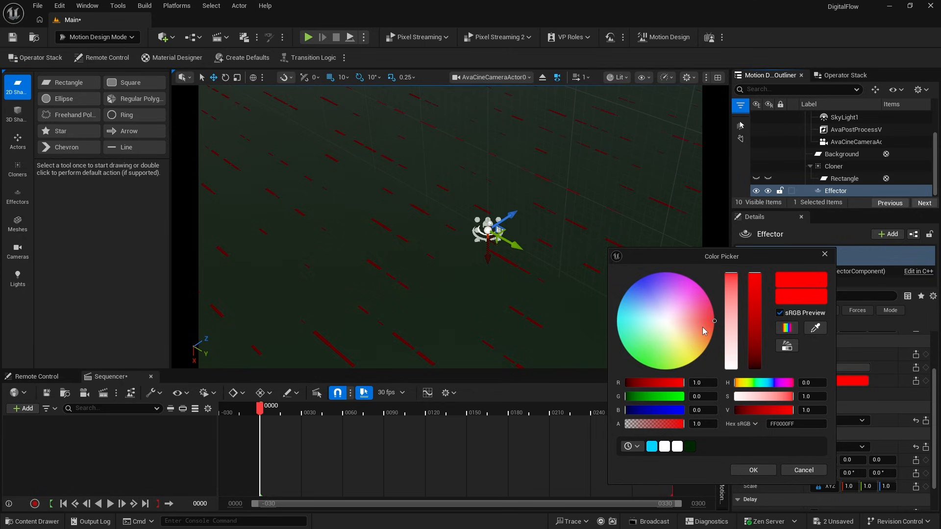
pyautogui.moveTo(735, 329); pyautogui.dragTo(731, 368)
pyautogui.click(753, 470)
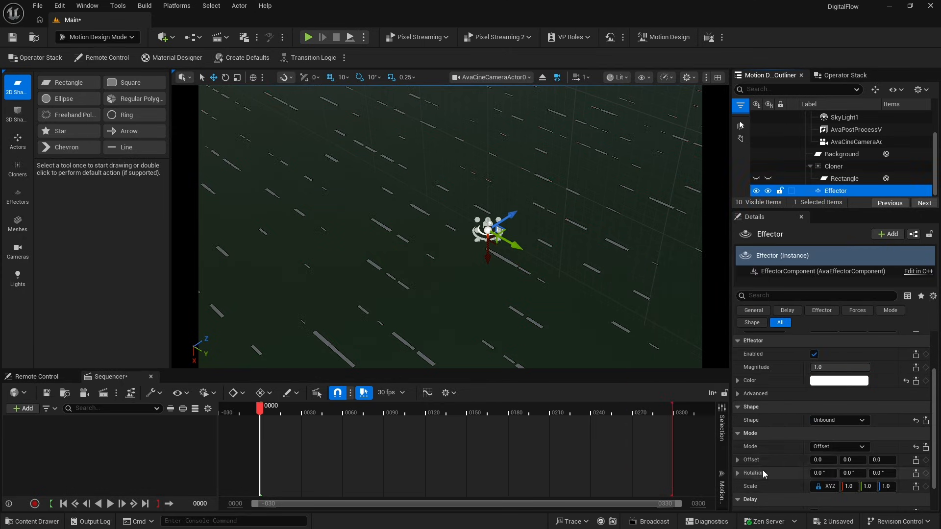
# Switch the Effector's mode to Procedural and set its Scale Strength to 0.1 on all axes.
pyautogui.scroll(-2, 840, 411)
pyautogui.click(840, 411)
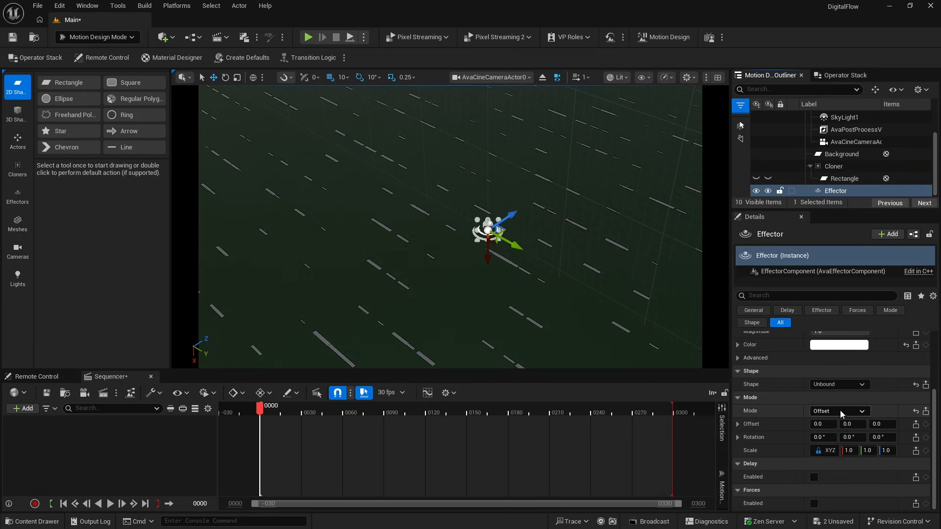
pyautogui.click(843, 439)
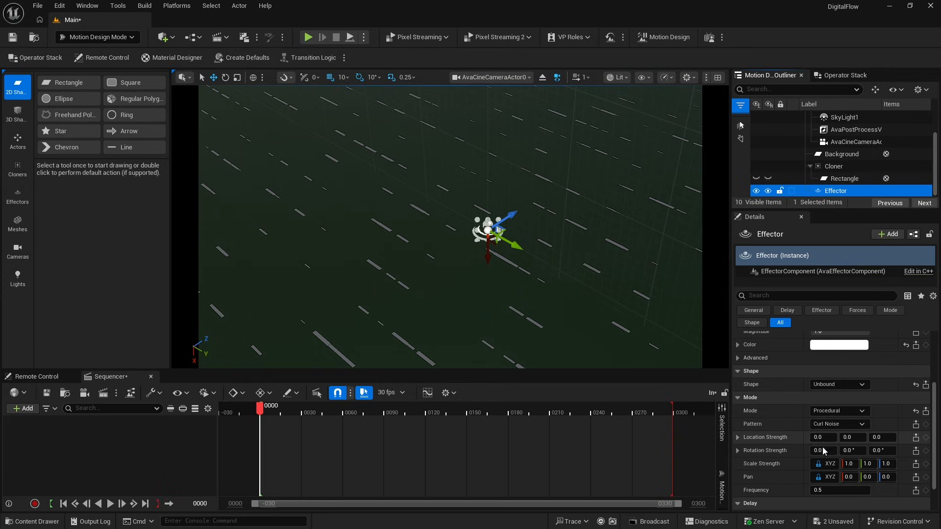
pyautogui.click(850, 463)
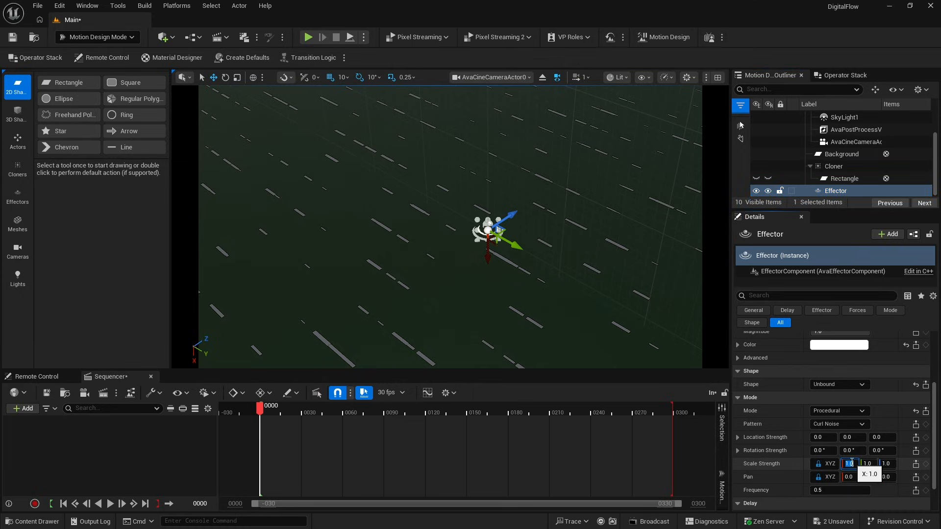
pyautogui.write('0.1')
pyautogui.press('Return')
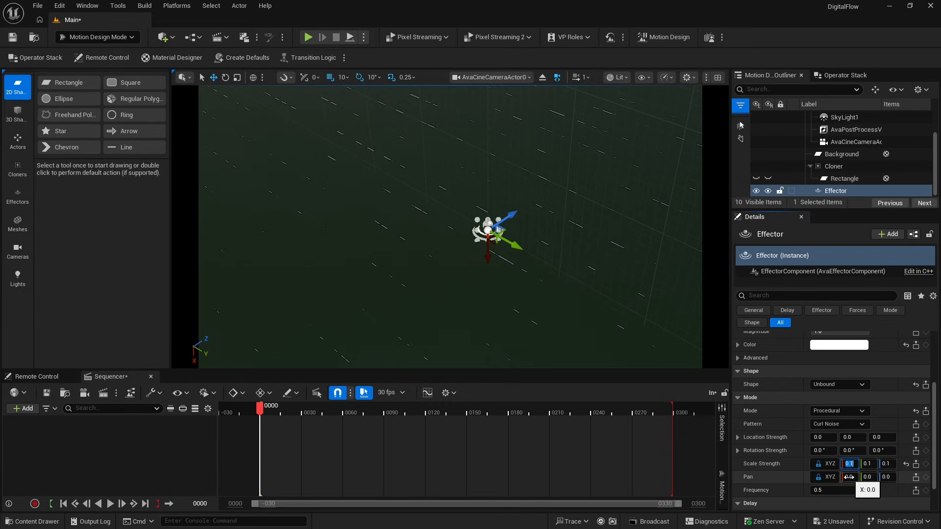
# Set the Effector's Pan to 100 on all axes and its Frequency to 1.5.
pyautogui.click(848, 477)
pyautogui.write('100')
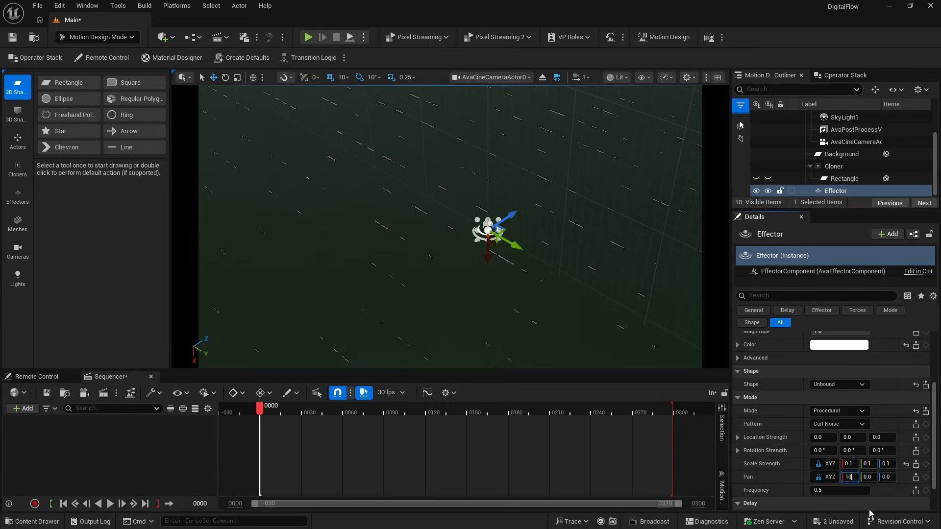
pyautogui.press('Return')
pyautogui.click(823, 491)
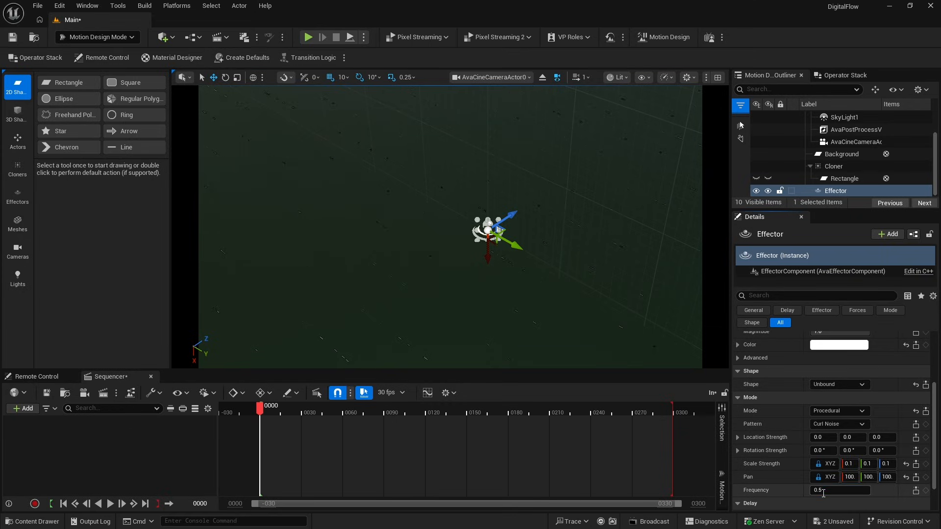
pyautogui.write('1.5')
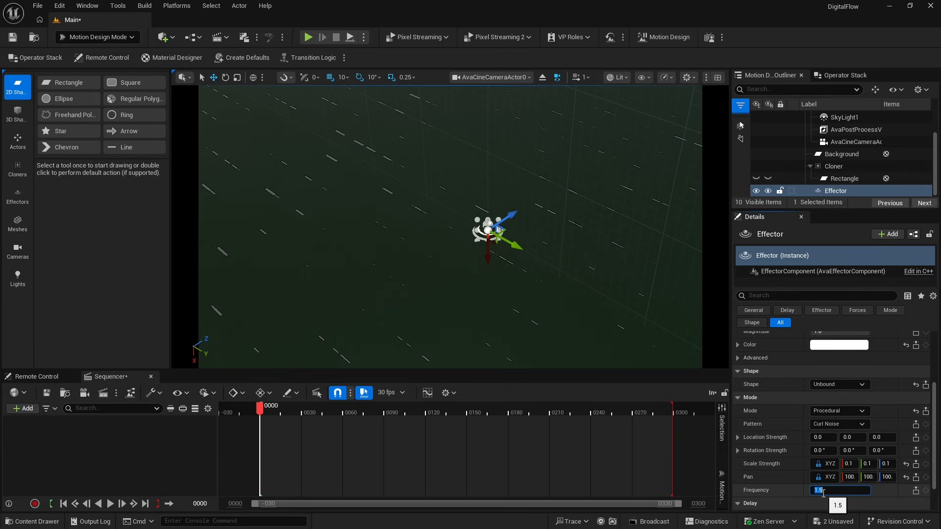
pyautogui.press('Return')
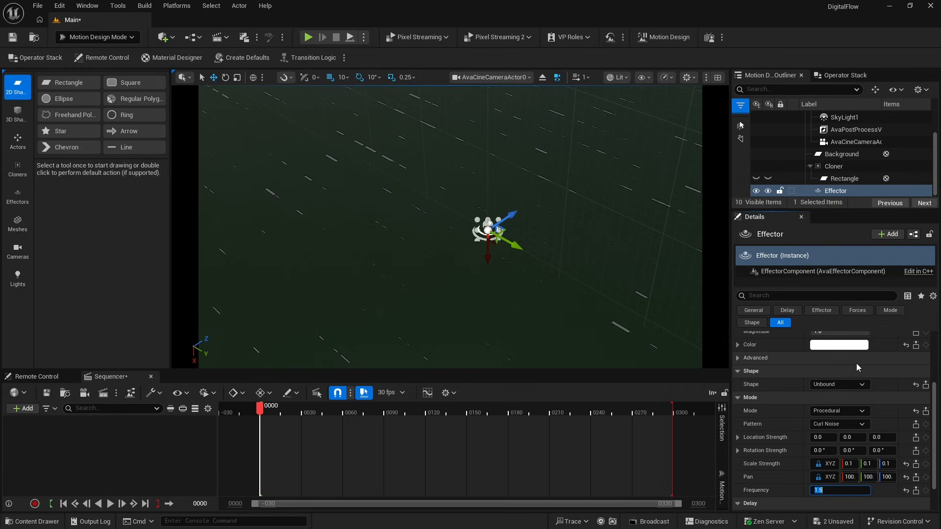
# Switch the cloned Rectangle's material type to Material Designer and create a new PBR material for it.
pyautogui.click(844, 177)
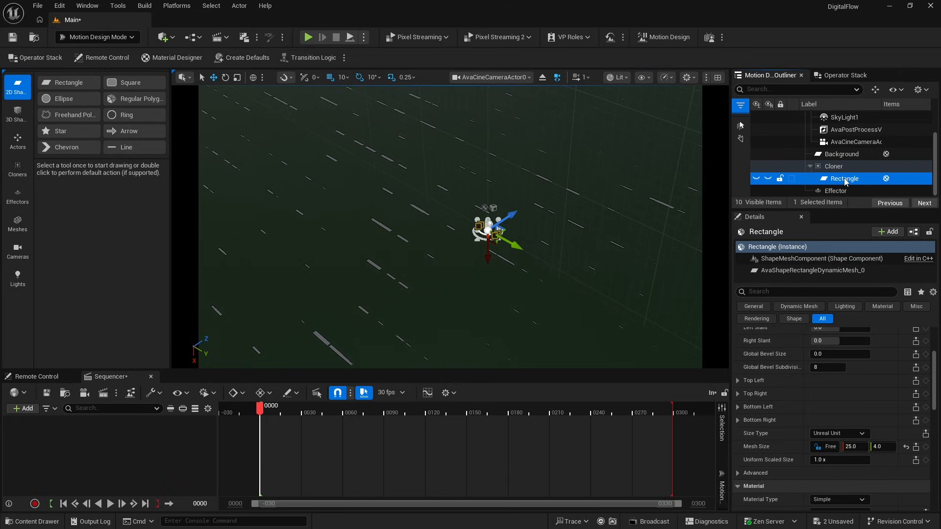
pyautogui.scroll(-3, 889, 365)
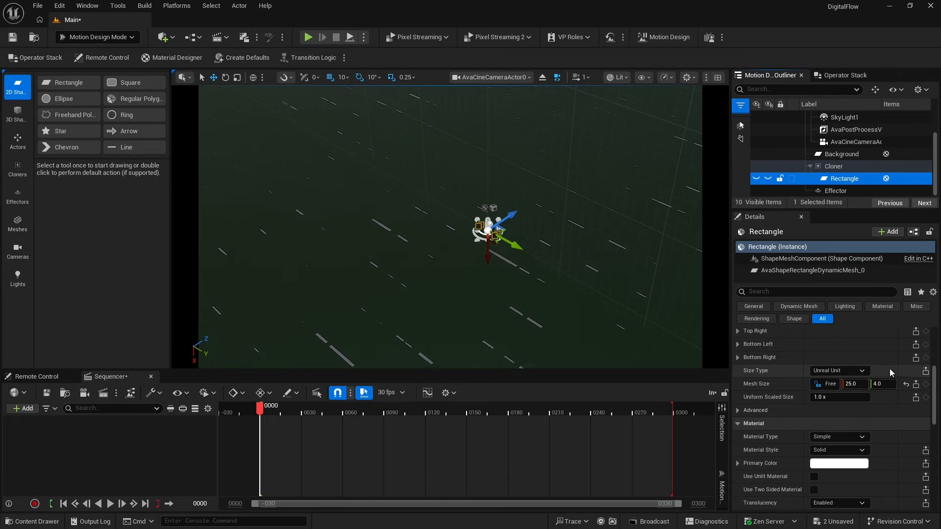
pyautogui.scroll(-2, 890, 368)
pyautogui.click(838, 389)
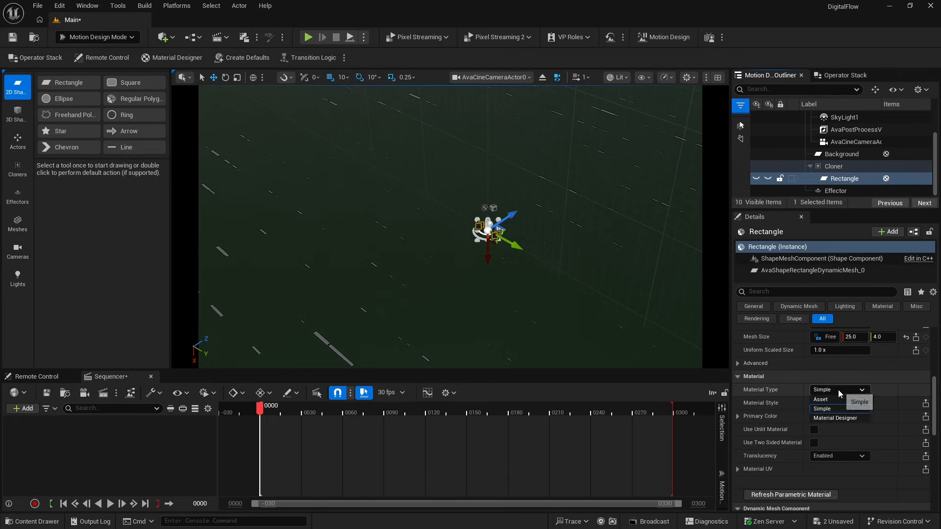
pyautogui.click(840, 418)
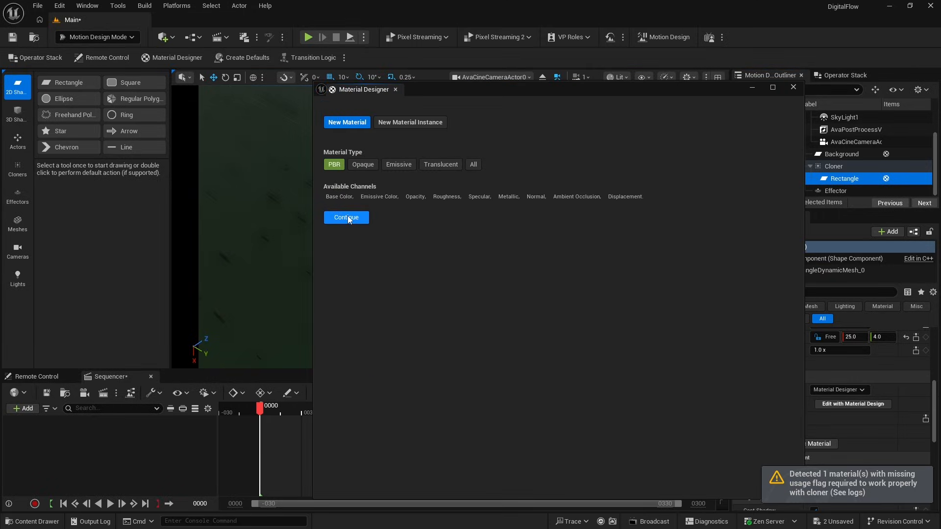
pyautogui.click(348, 218)
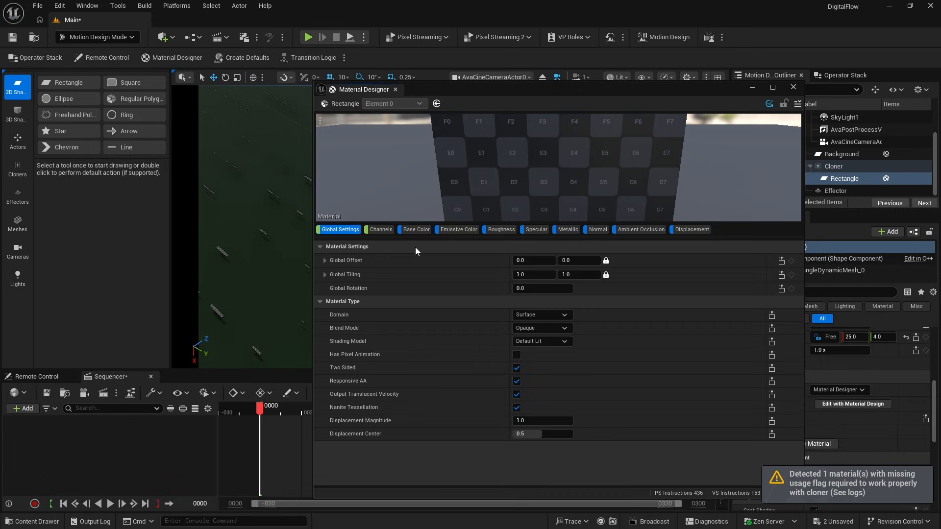
# Change the Emissive Color channel's layer from a texture to a solid color with hex value 00A3FFFF.
pyautogui.click(457, 229)
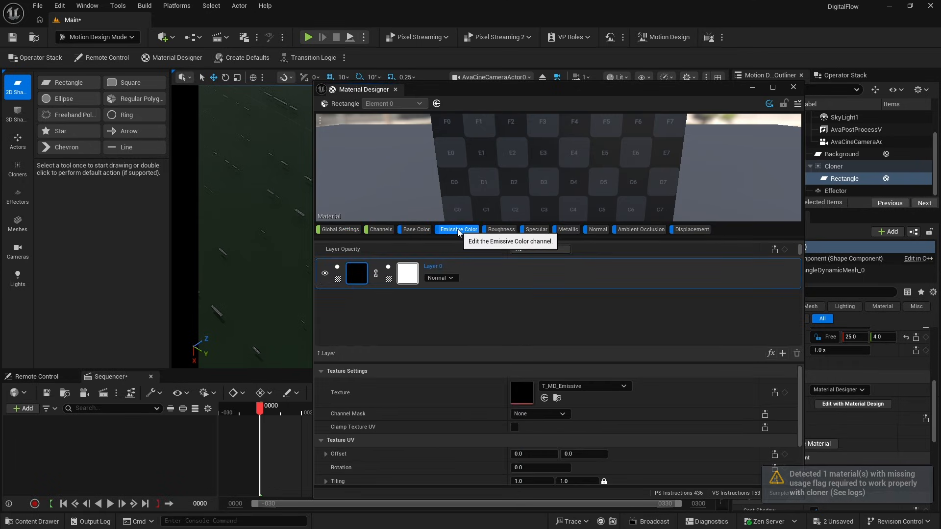
pyautogui.click(338, 279)
pyautogui.click(374, 309)
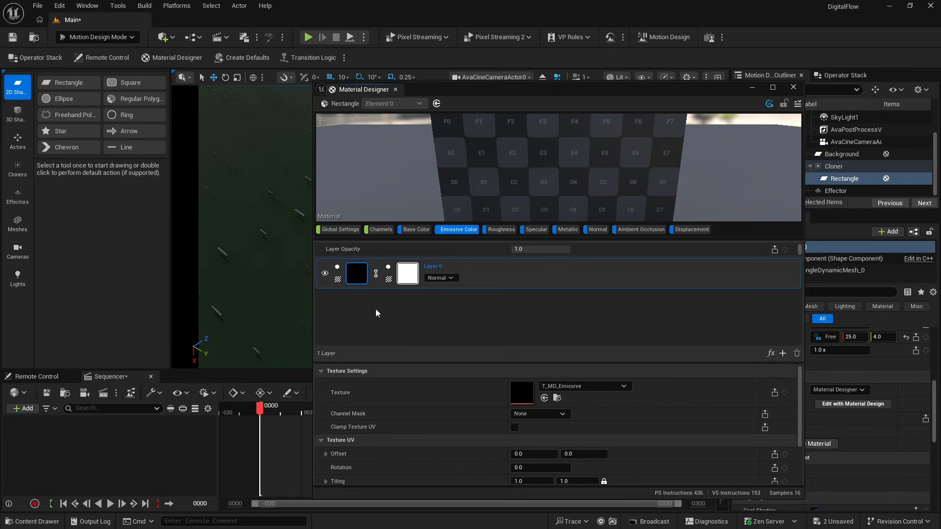
pyautogui.click(541, 398)
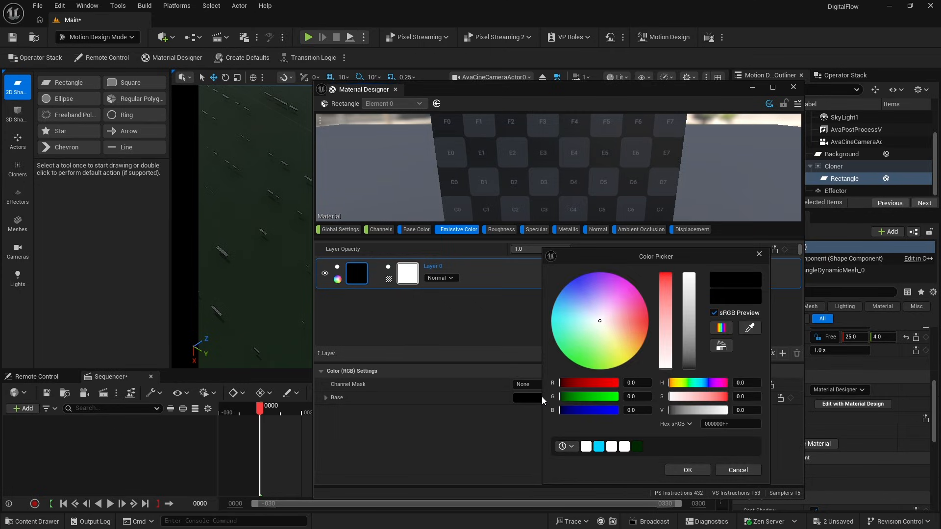
pyautogui.click(710, 424)
pyautogui.write('00a3ffff')
pyautogui.press('Return')
pyautogui.click(688, 470)
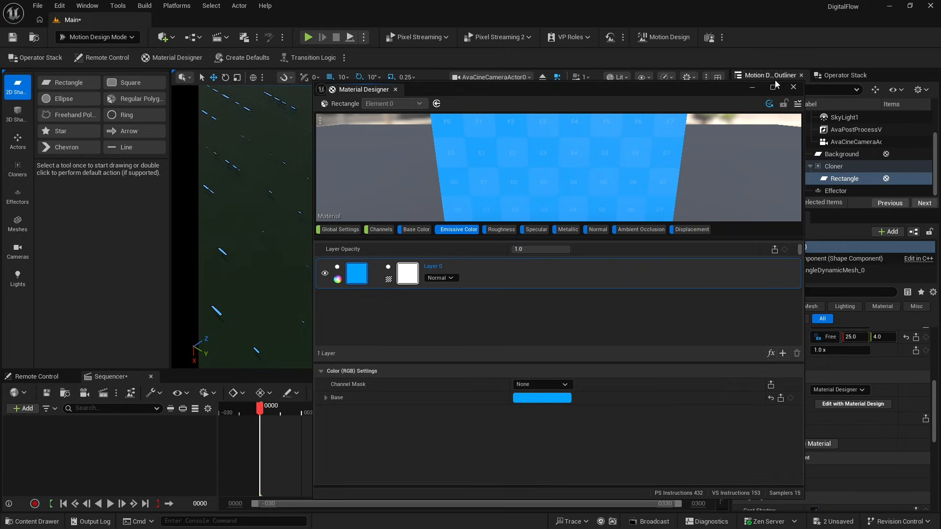
# Set the strength of the material's Emissive Color channel to 10.
pyautogui.click(387, 231)
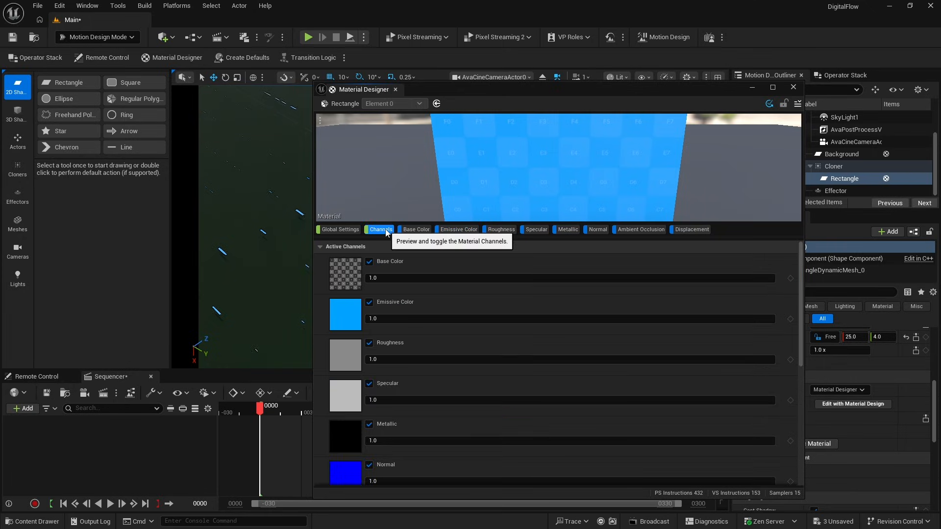
pyautogui.click(385, 319)
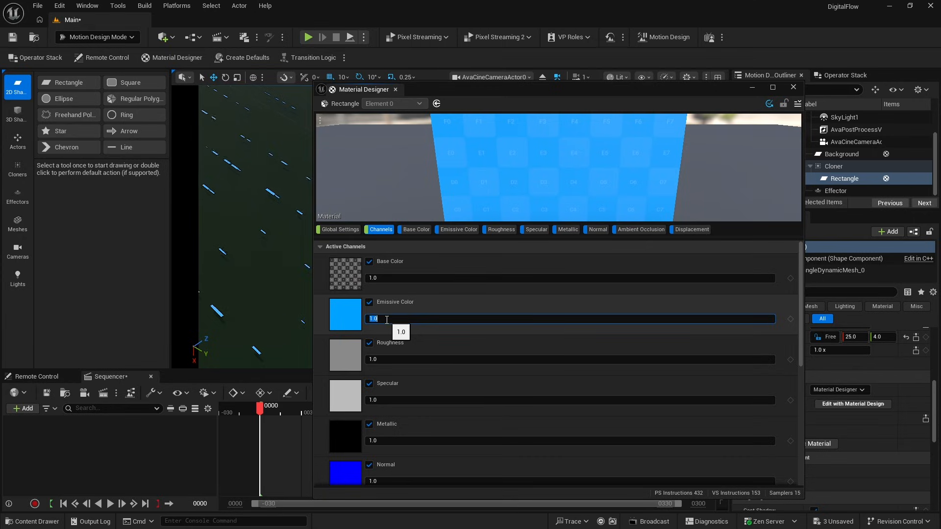
pyautogui.write('10')
pyautogui.press('Return')
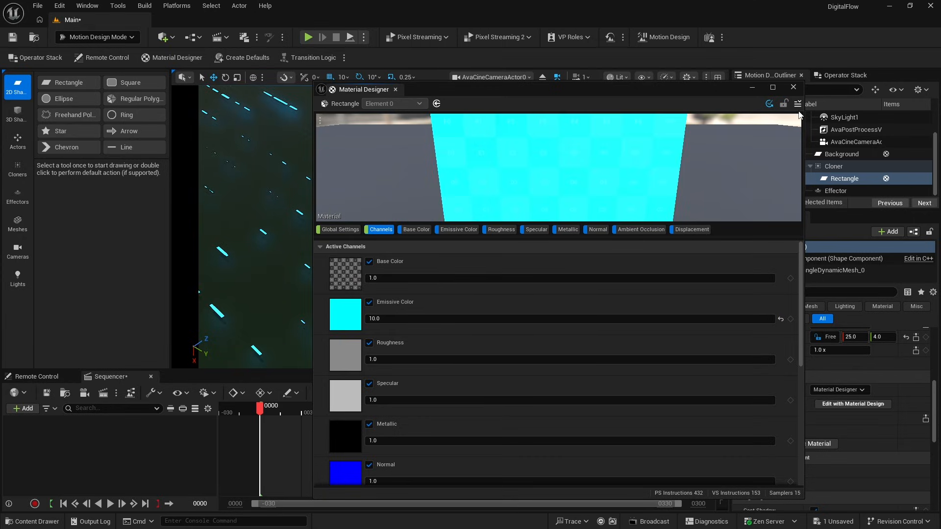
# Save the material as a new Material Designer asset named MD_EMissiveBlueClones in the Materials folder and close the designer.
pyautogui.click(797, 104)
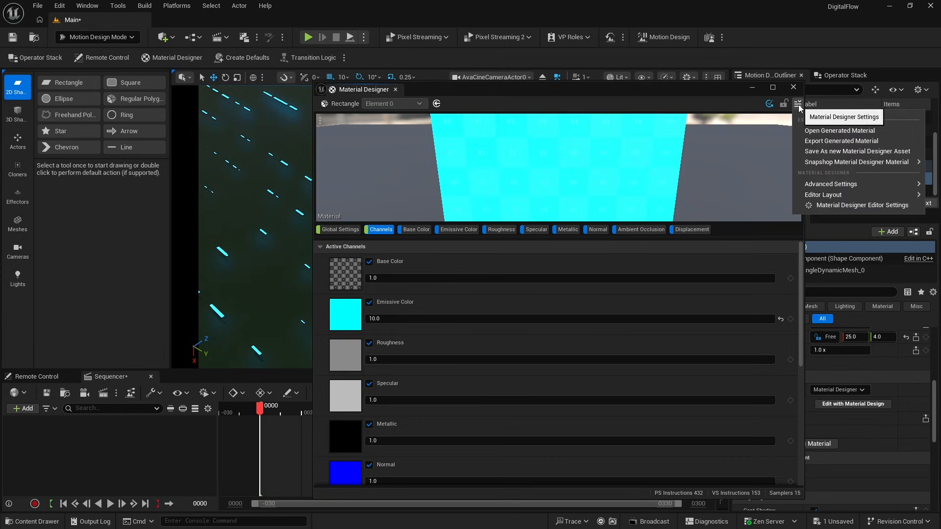
pyautogui.click(819, 152)
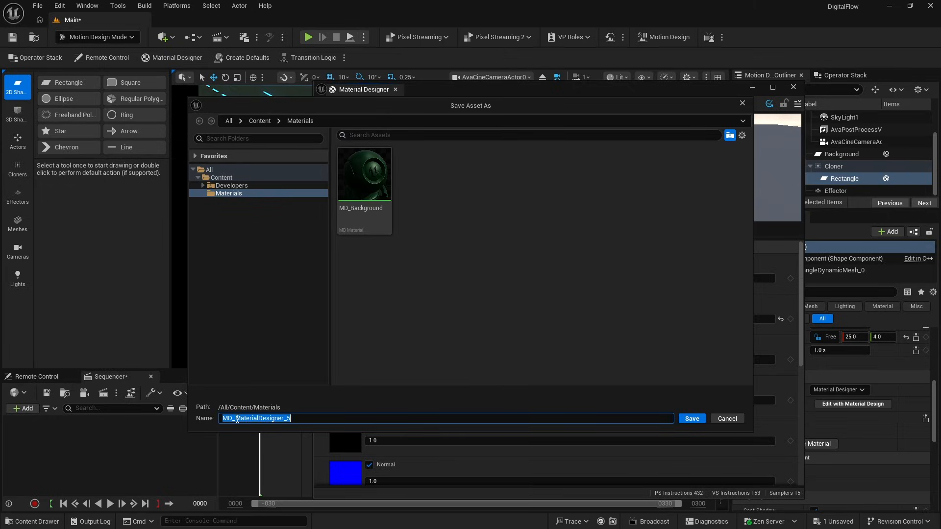
pyautogui.moveTo(237, 419); pyautogui.dragTo(345, 426)
pyautogui.write('EMissiveBlueClk')
pyautogui.press('BackSpace')
pyautogui.write('ones')
pyautogui.press('Return')
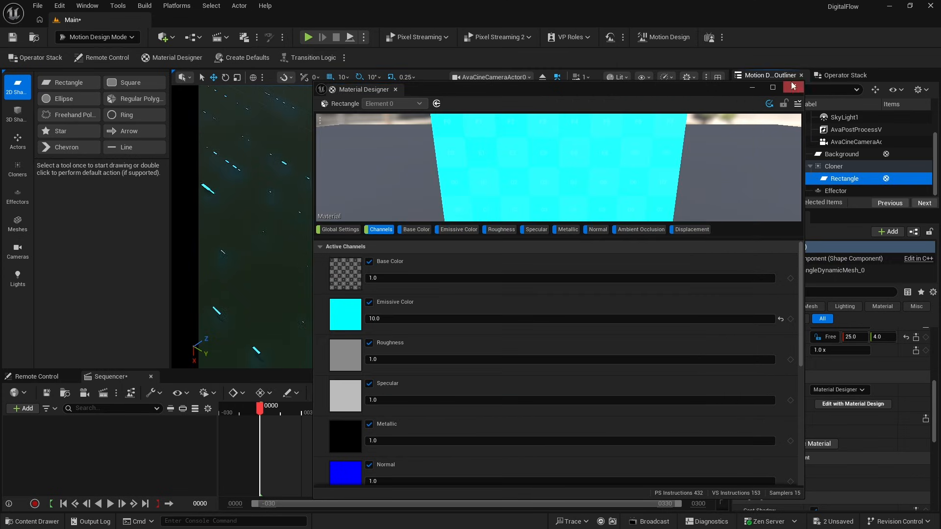
pyautogui.click(794, 87)
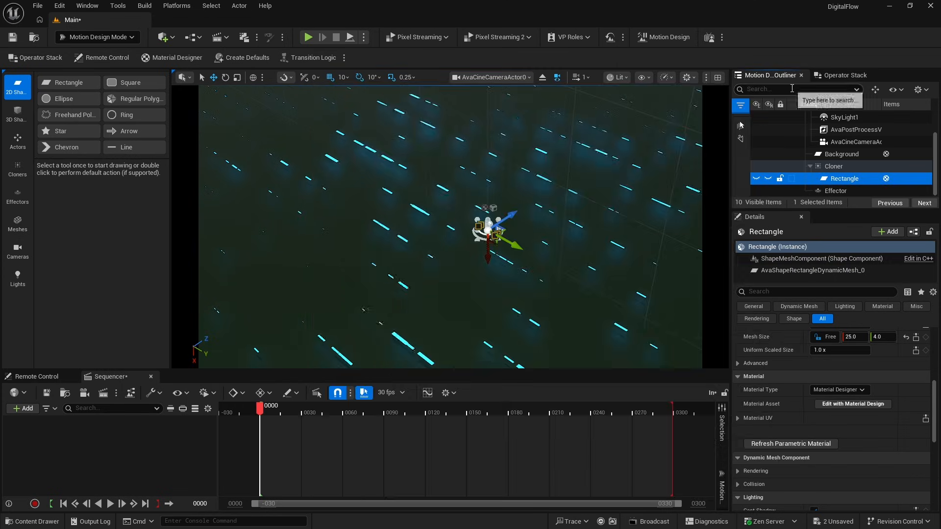
# Switch the Rectangle's material type to Asset and assign MD_EMissiveBlueClones to it.
pyautogui.click(835, 390)
pyautogui.click(834, 400)
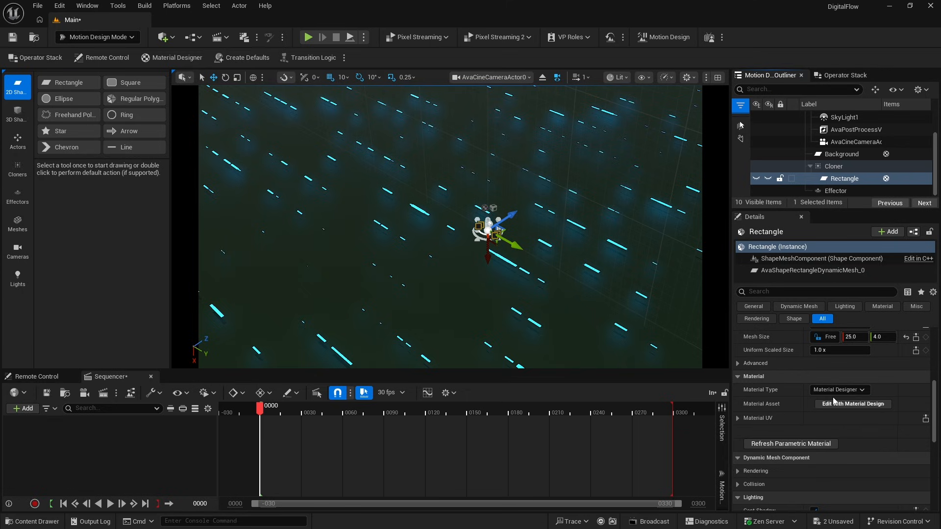
pyautogui.click(853, 407)
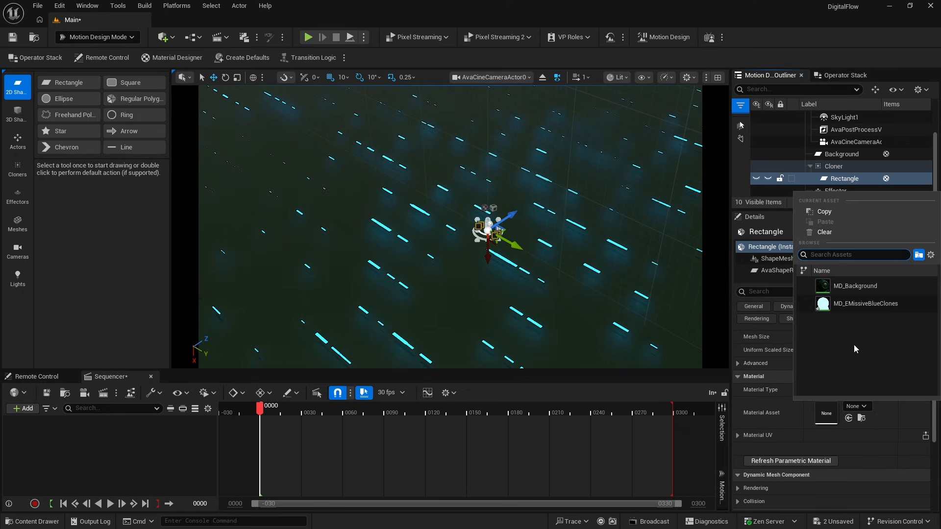
pyautogui.click(846, 304)
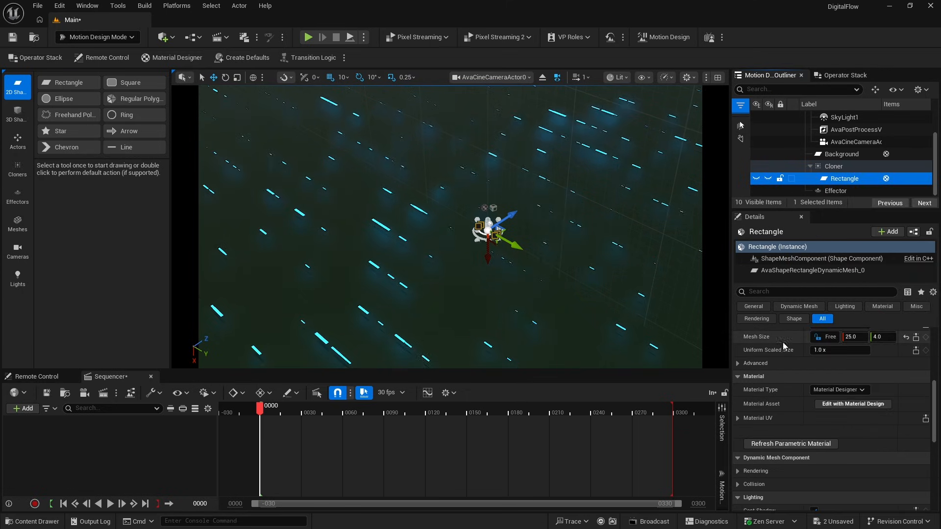
# Save the unsaved MD_EMissiveBlueClones asset in the project's Materials folder.
pyautogui.click(34, 521)
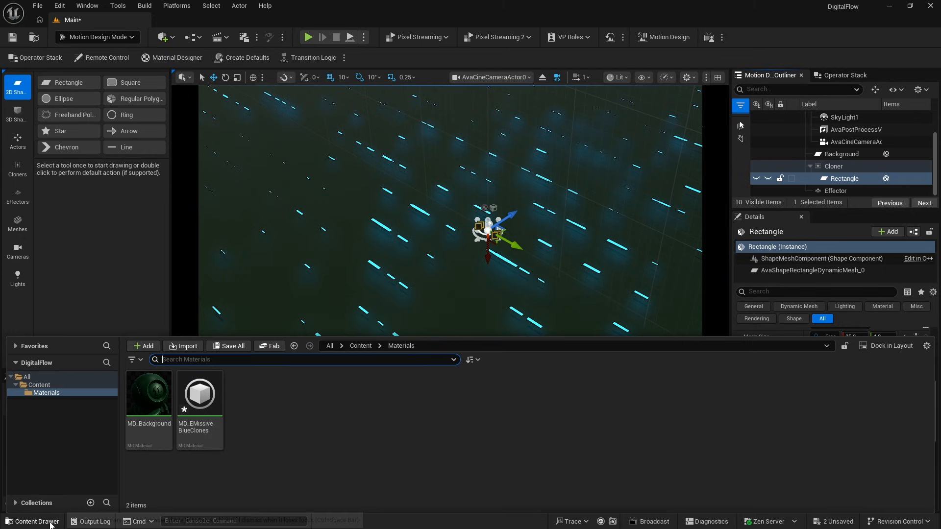
pyautogui.click(202, 392)
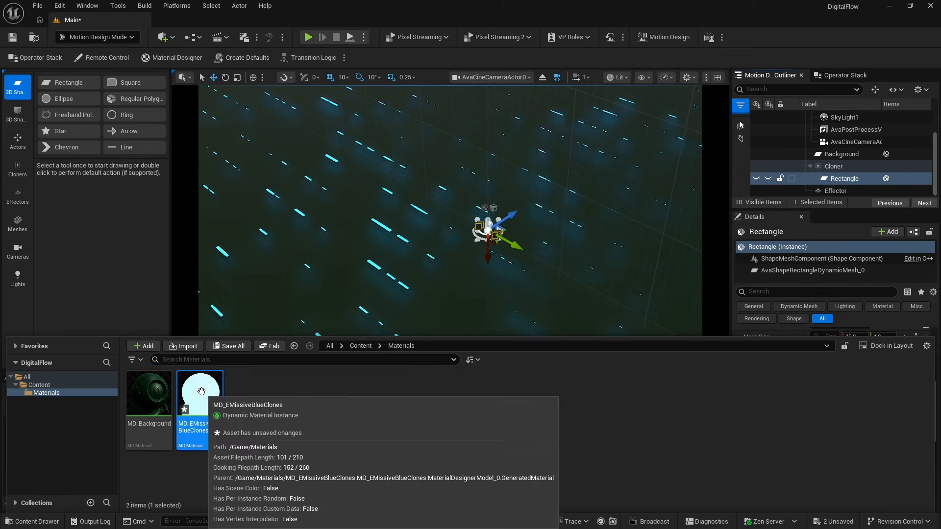
pyautogui.hotkey('ctrl', 's')
pyautogui.click(269, 387)
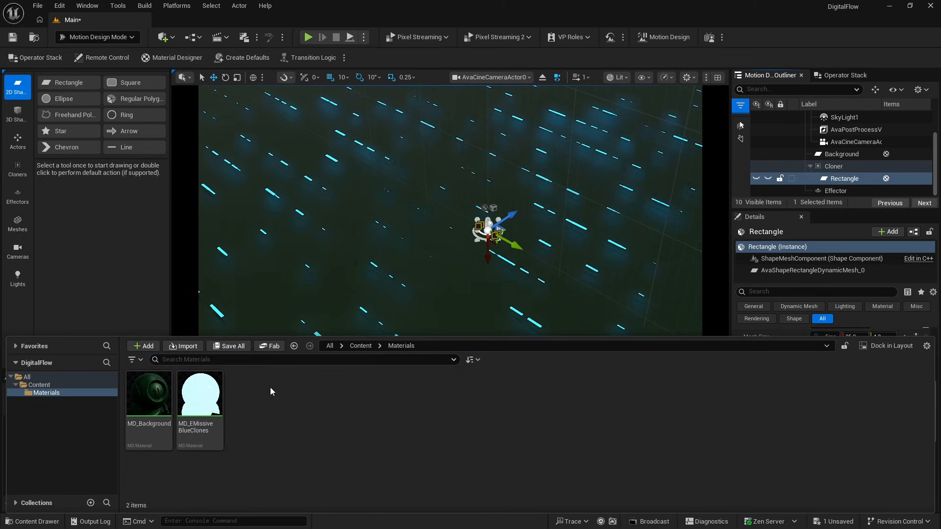
pyautogui.hotkey('ctrl', 'space')
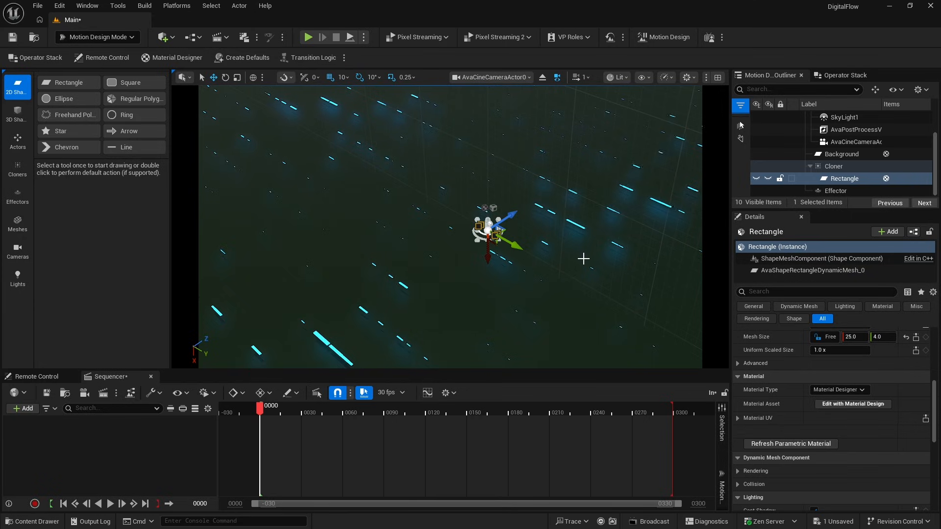
# Rename the Cloner to Cloner_BlueClones_01.
pyautogui.doubleClick(834, 167)
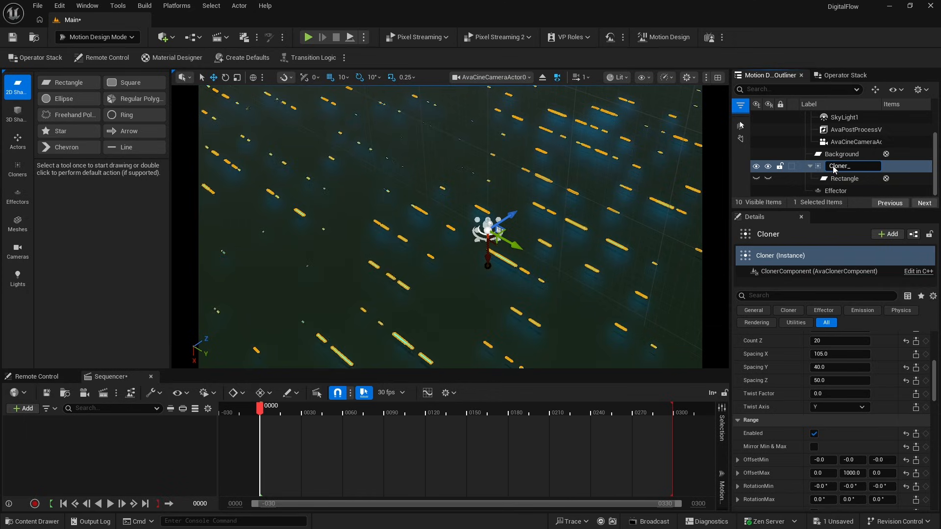
pyautogui.write('_BlueClones_')
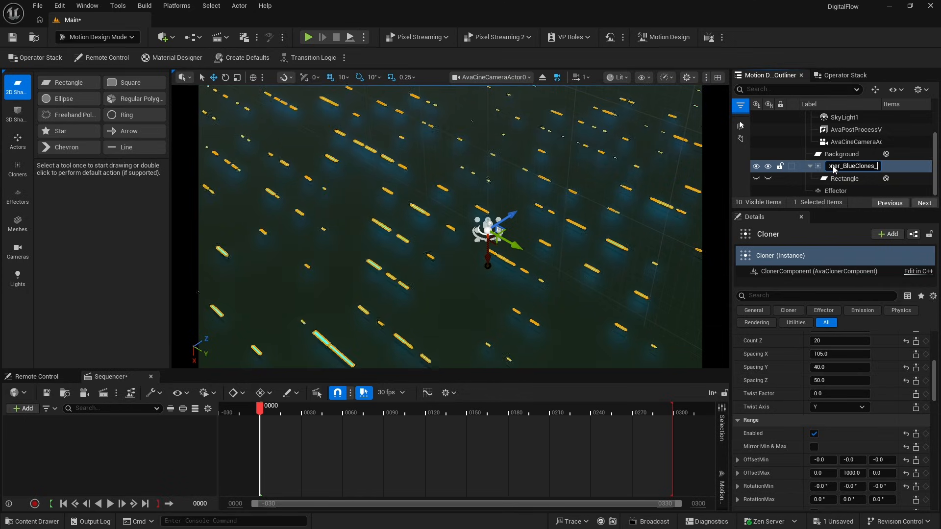
pyautogui.write('01')
pyautogui.press('Return')
# Rename the Effector to Effector_BlueClones_01, then collapse the blue cloner and widen the outliner to fit full names.
pyautogui.click(841, 194)
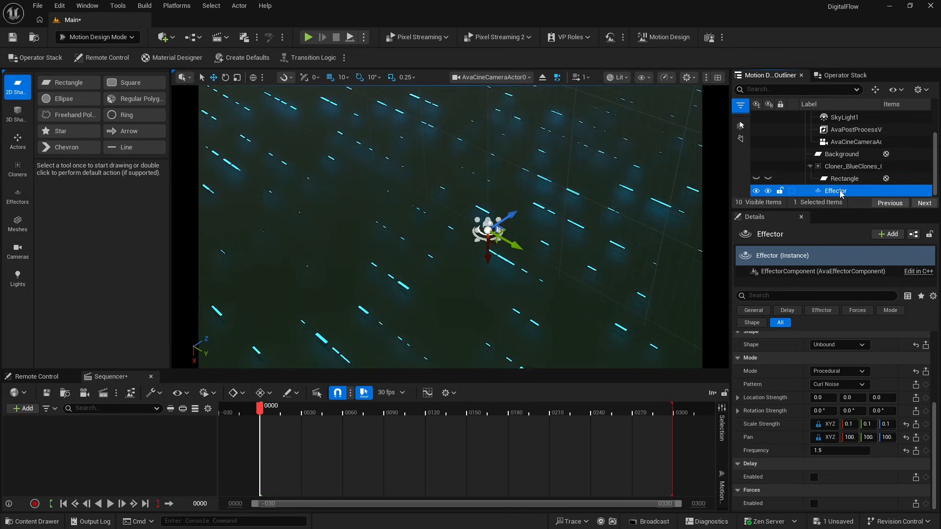
pyautogui.click(841, 193)
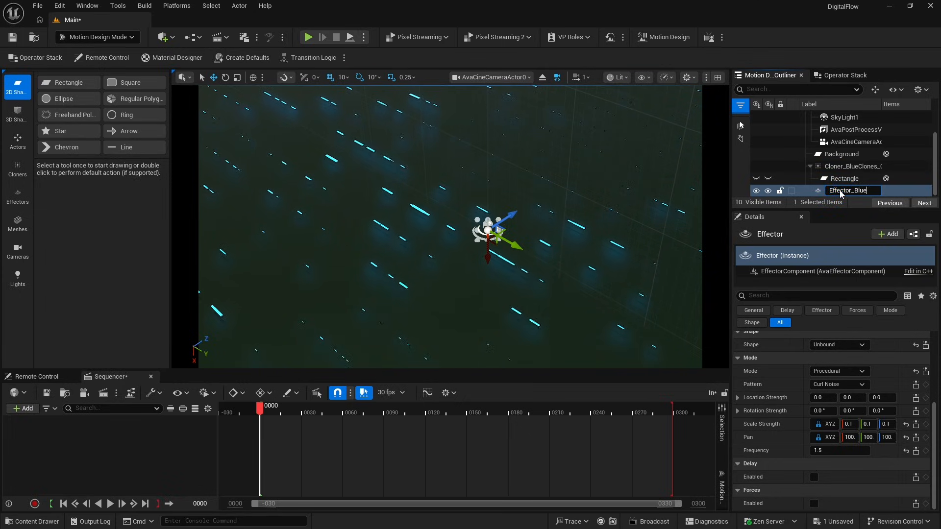
pyautogui.write('_BlueClones')
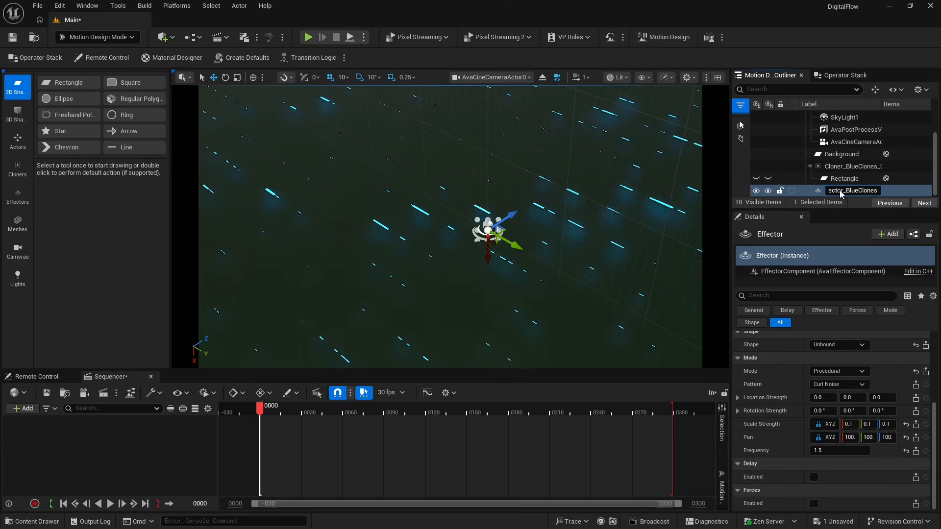
pyautogui.write('_01')
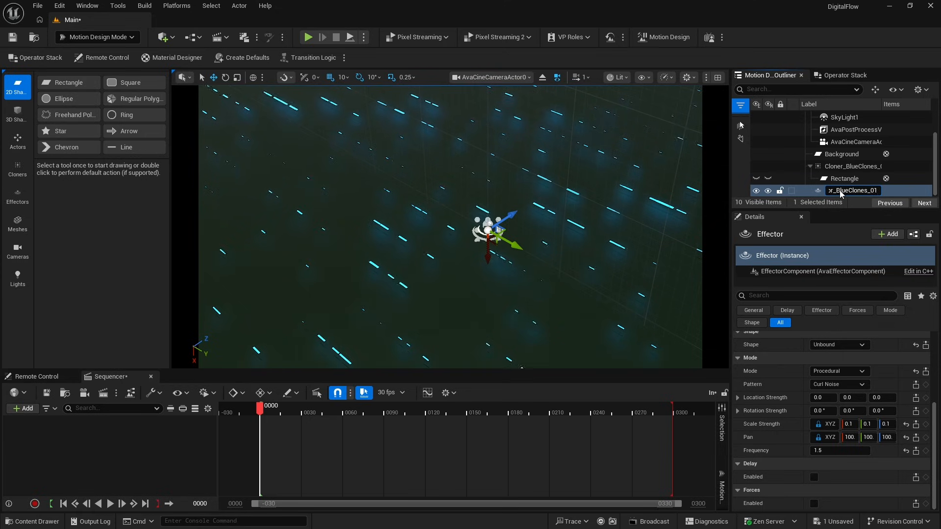
pyautogui.press('Return')
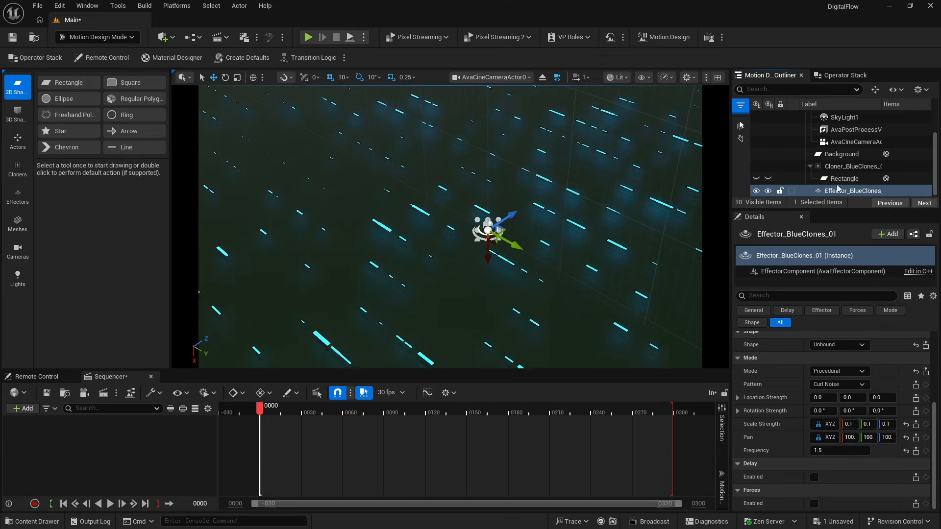
pyautogui.click(810, 167)
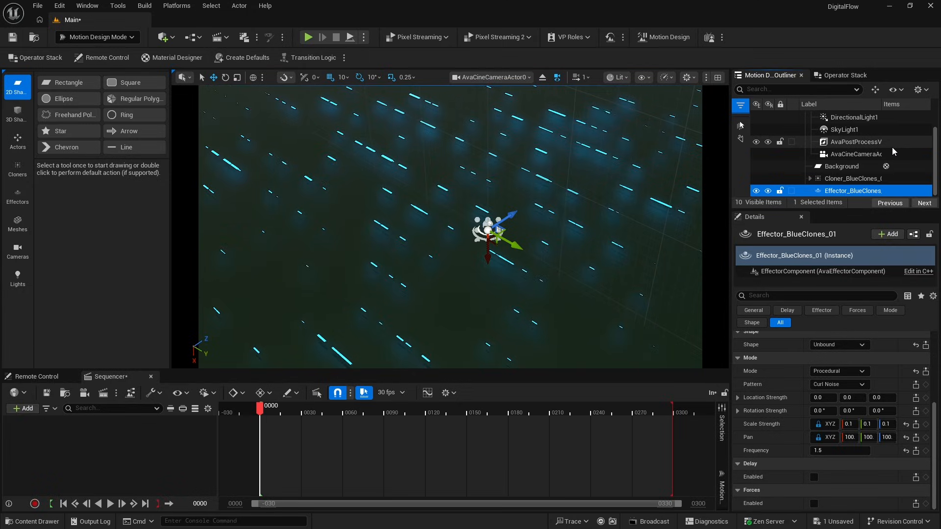
pyautogui.moveTo(731, 191); pyautogui.dragTo(702, 194)
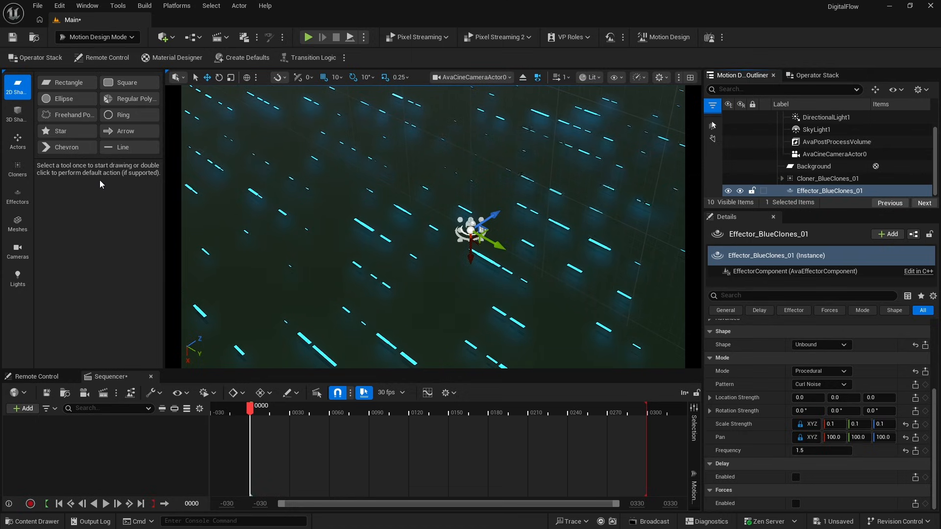
# Add a second Grid cloner to the scene and expand it in the outliner.
pyautogui.click(17, 172)
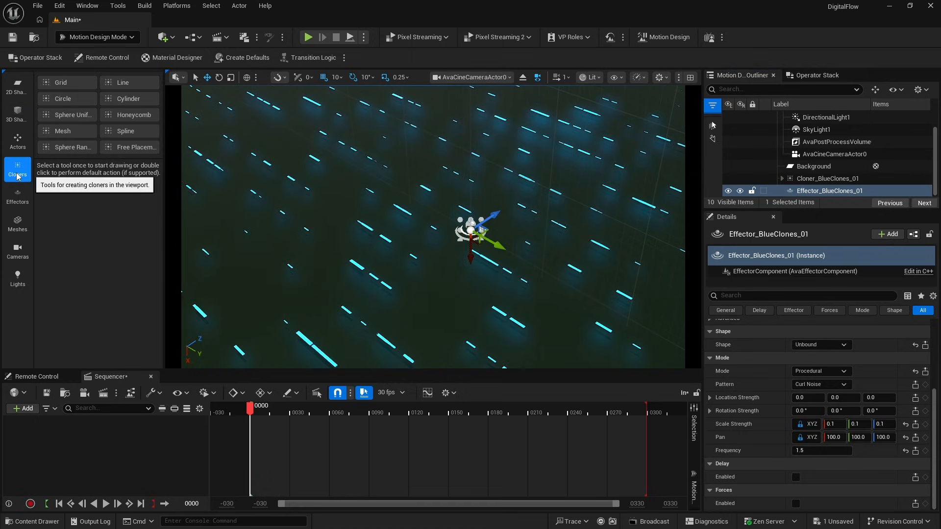
pyautogui.doubleClick(60, 82)
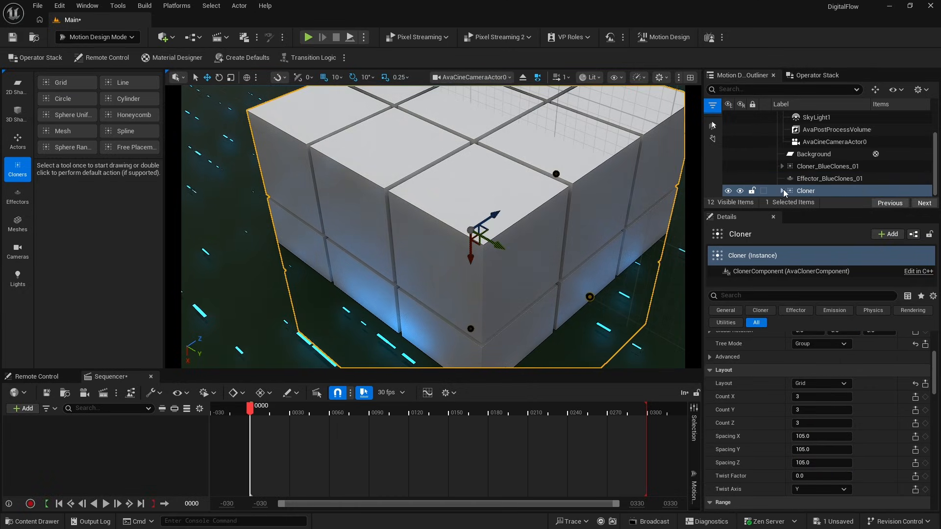
pyautogui.click(782, 191)
pyautogui.scroll(-1, 789, 192)
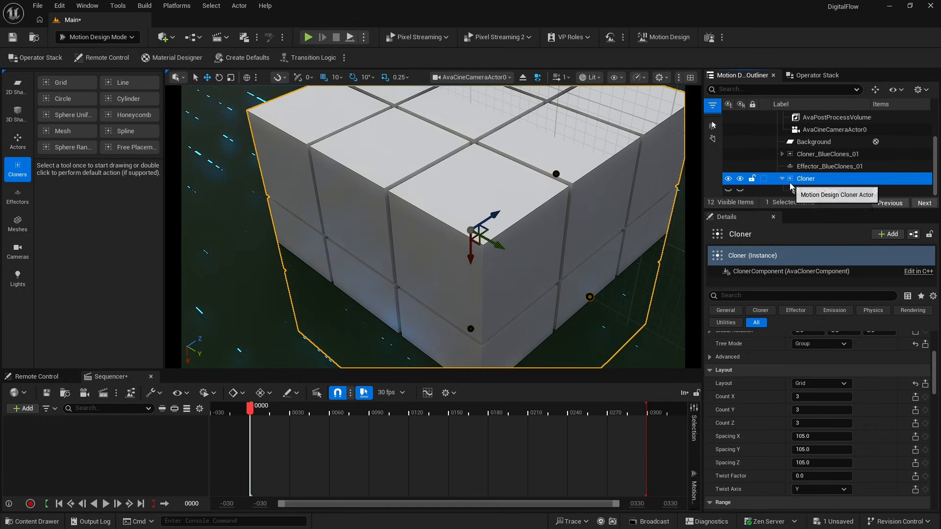
# Delete the new Cloner's DefaultClone mesh and add a default 2D Rectangle to the scene.
pyautogui.click(796, 190)
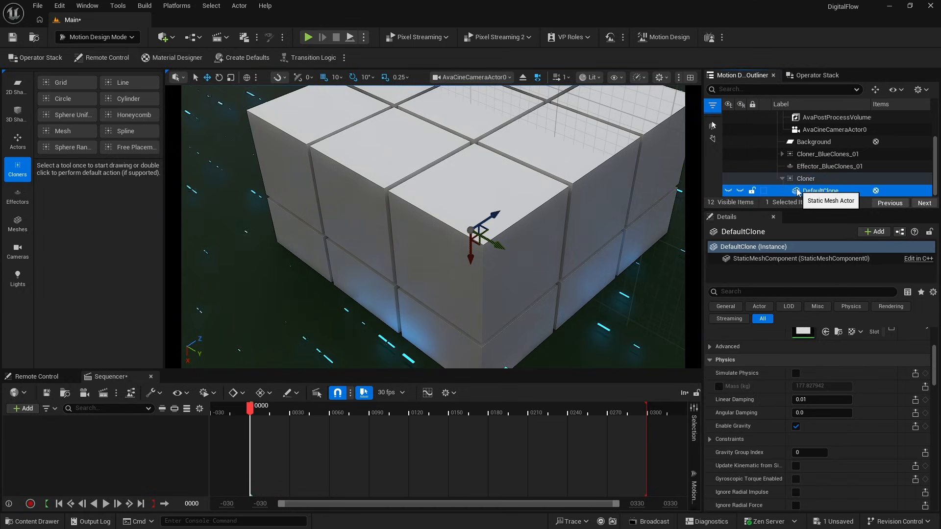
pyautogui.press('Delete')
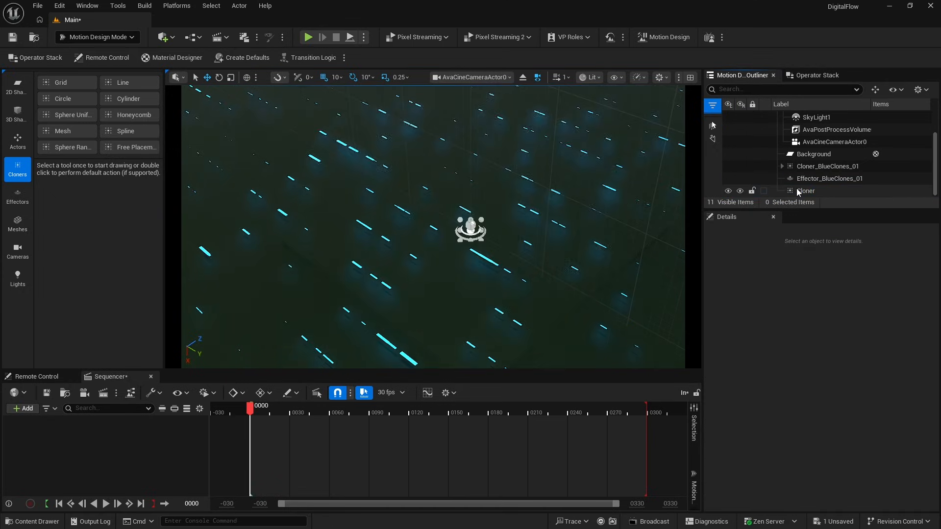
pyautogui.click(14, 93)
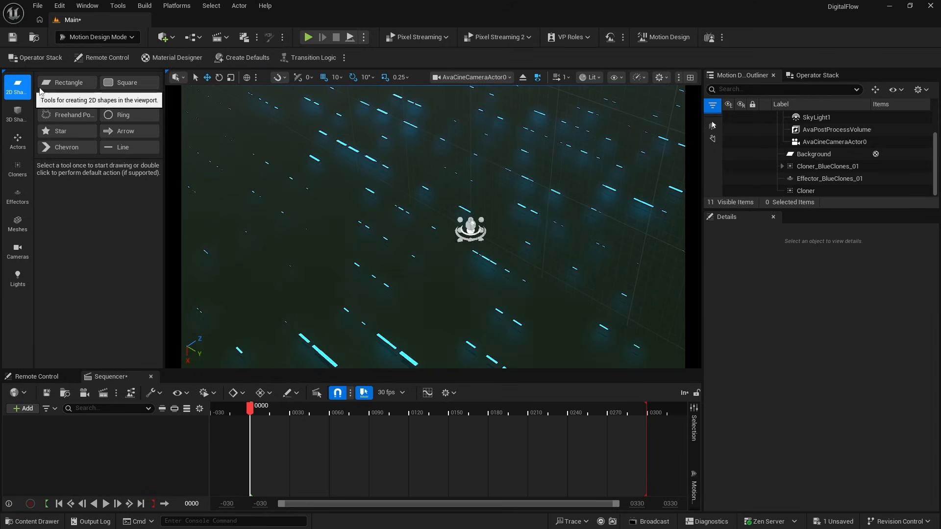
pyautogui.click(71, 85)
pyautogui.click(71, 85)
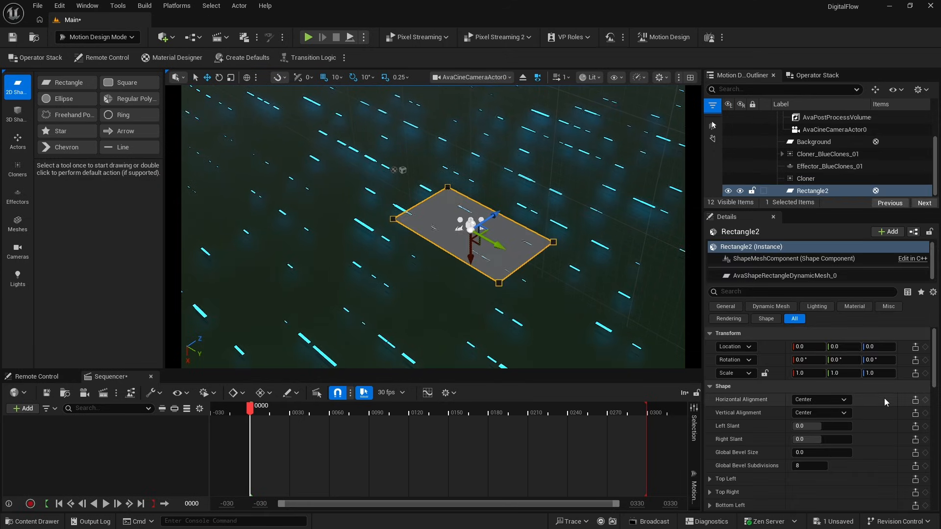
# Set the new rectangle's Mesh Size to 25 by 4.
pyautogui.scroll(-4, 874, 399)
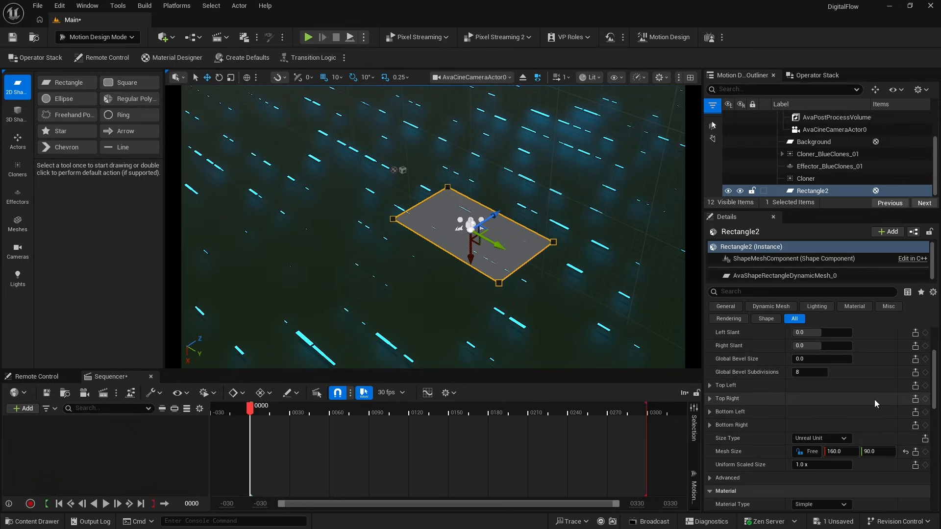
pyautogui.click(836, 451)
pyautogui.doubleClick(836, 451)
pyautogui.write('25')
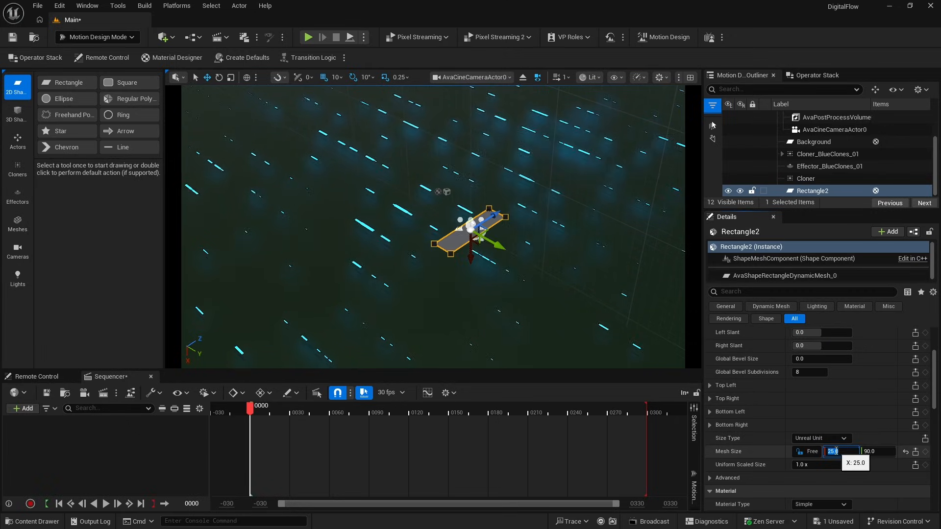
pyautogui.press('Tab')
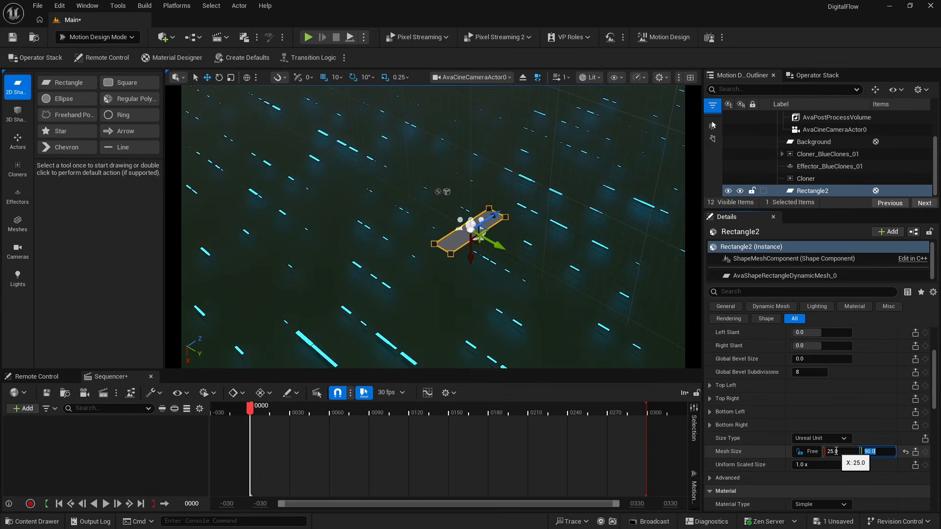
pyautogui.write('4')
pyautogui.press('Return')
# Switch the rectangle's material type to Asset with MD_EMissiveBlueClones and parent the rectangle under the new Cloner.
pyautogui.scroll(-3, 863, 393)
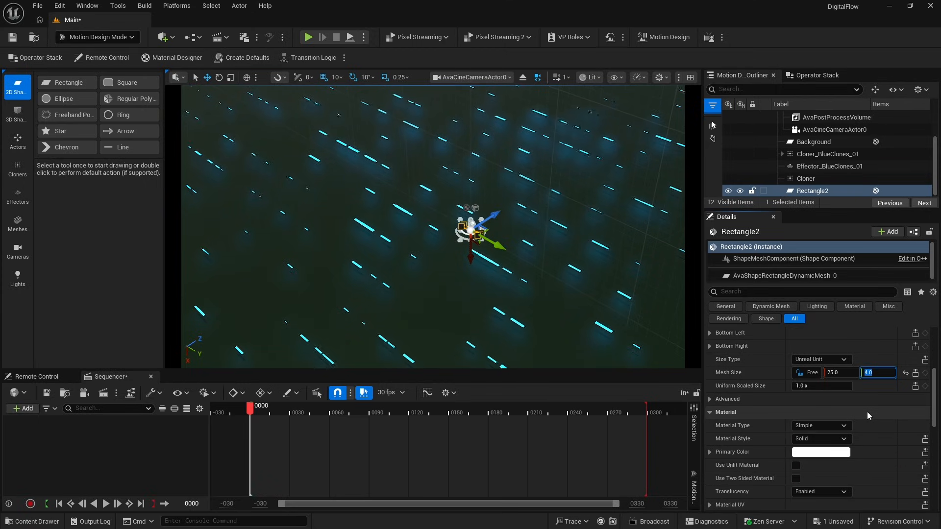
pyautogui.click(822, 426)
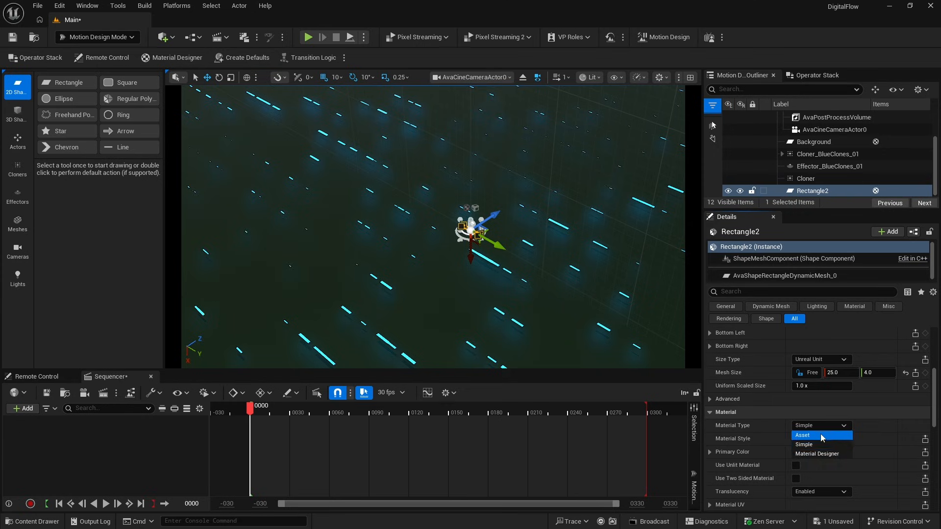
pyautogui.click(822, 436)
pyautogui.click(855, 442)
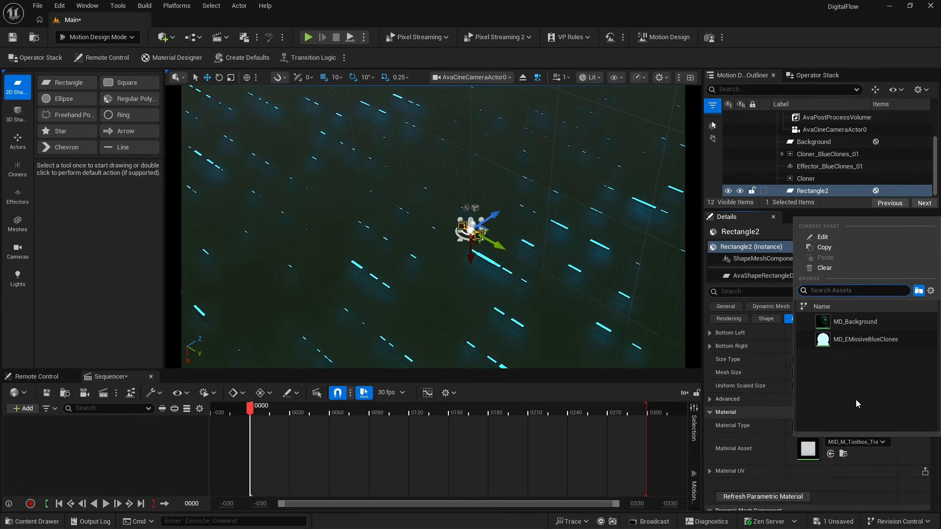
pyautogui.click(847, 339)
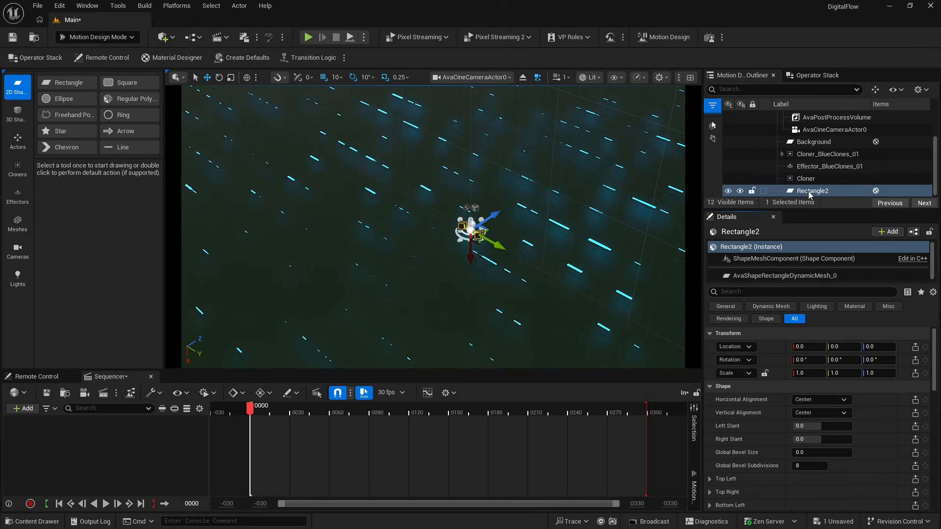
pyautogui.moveTo(804, 194); pyautogui.dragTo(811, 182)
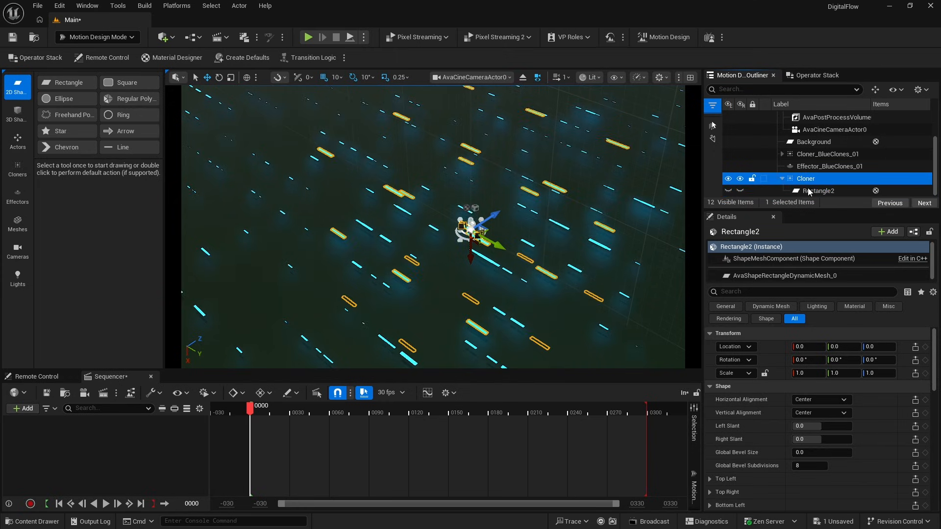
# Set the new Cloner's grid counts to X 1, Y 80 and Z 20.
pyautogui.click(810, 179)
pyautogui.scroll(-2, 825, 368)
pyautogui.scroll(-3, 825, 367)
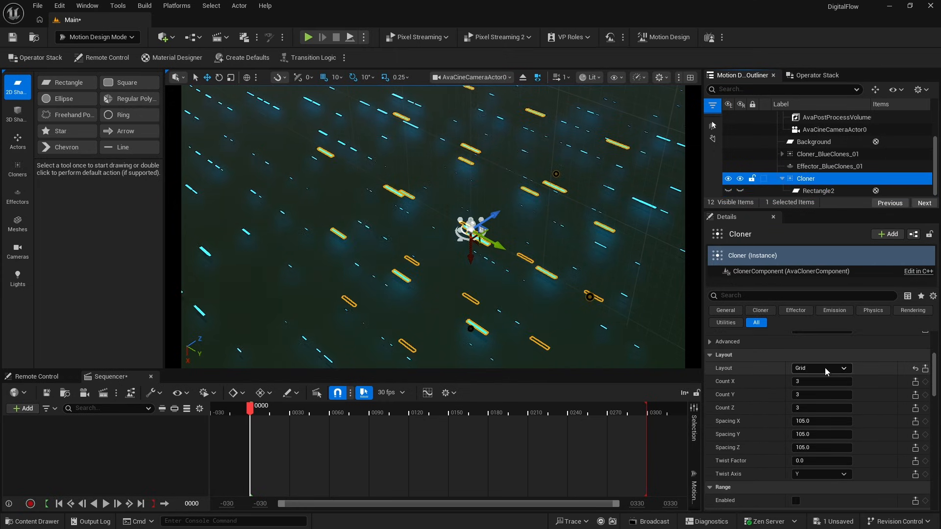
pyautogui.scroll(-1, 821, 362)
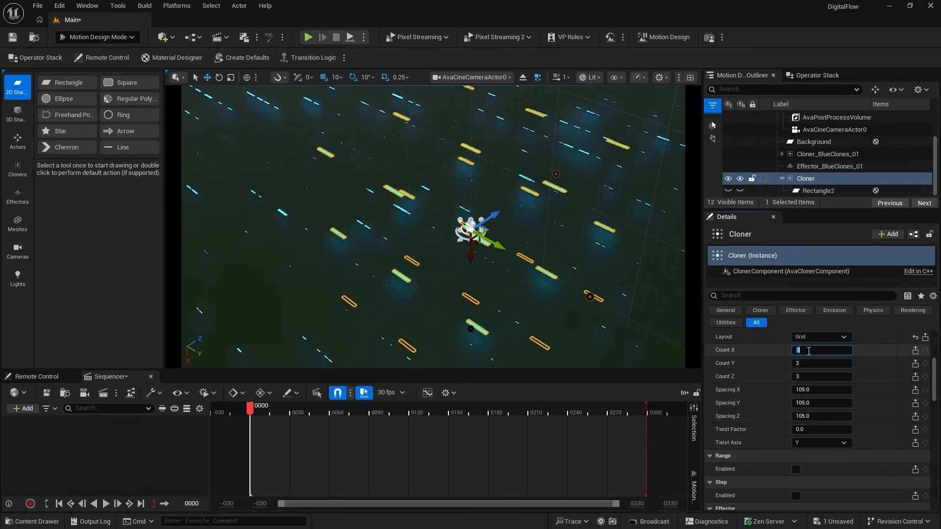
pyautogui.click(808, 351)
pyautogui.write('1')
pyautogui.press('Tab')
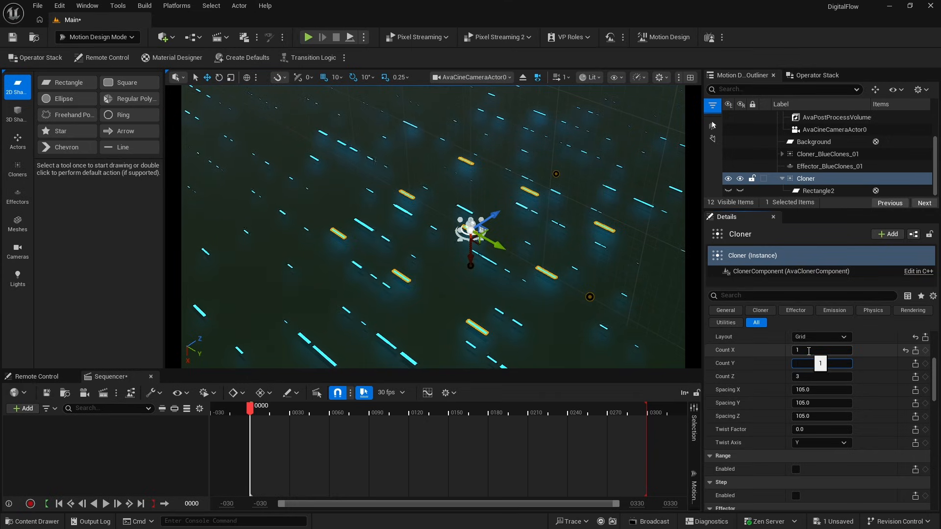
pyautogui.write('80')
pyautogui.press('Tab')
pyautogui.press('Tab')
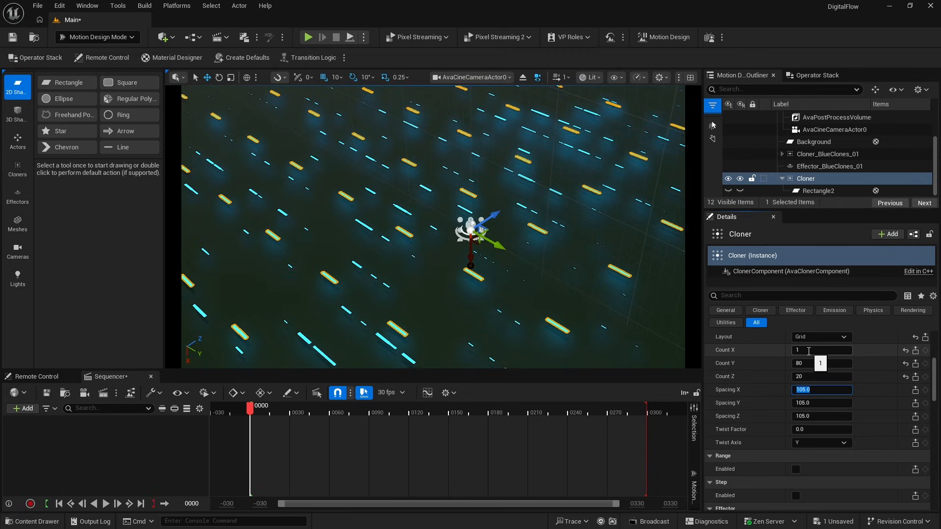
# Set the new Cloner's grid spacing to 40 in Y and 50 in Z.
pyautogui.click(818, 403)
pyautogui.write('40')
pyautogui.press('Tab')
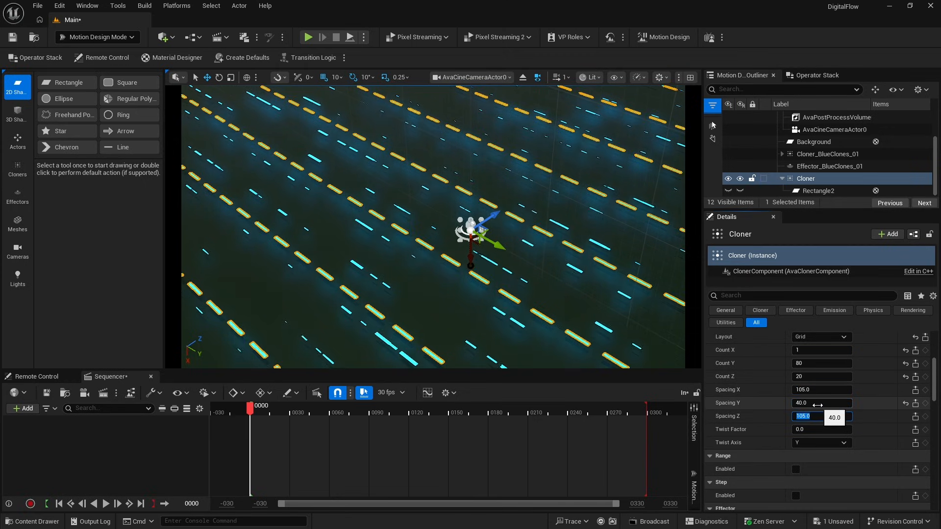
pyautogui.write('50')
pyautogui.press('Return')
# Enable the Cloner's Range without Mirror Min & Max, and set OffsetMax to 1000 in Y and 500 in Z.
pyautogui.scroll(-2, 866, 363)
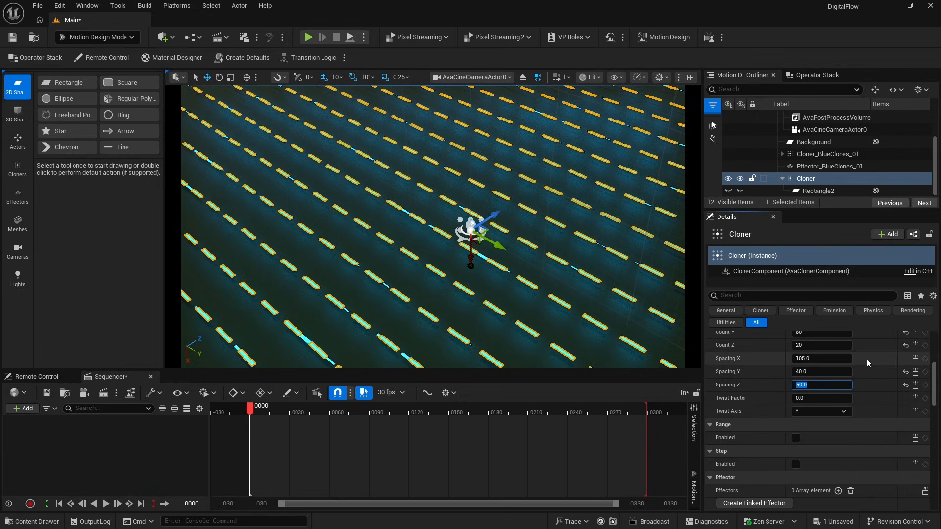
pyautogui.scroll(-1, 866, 363)
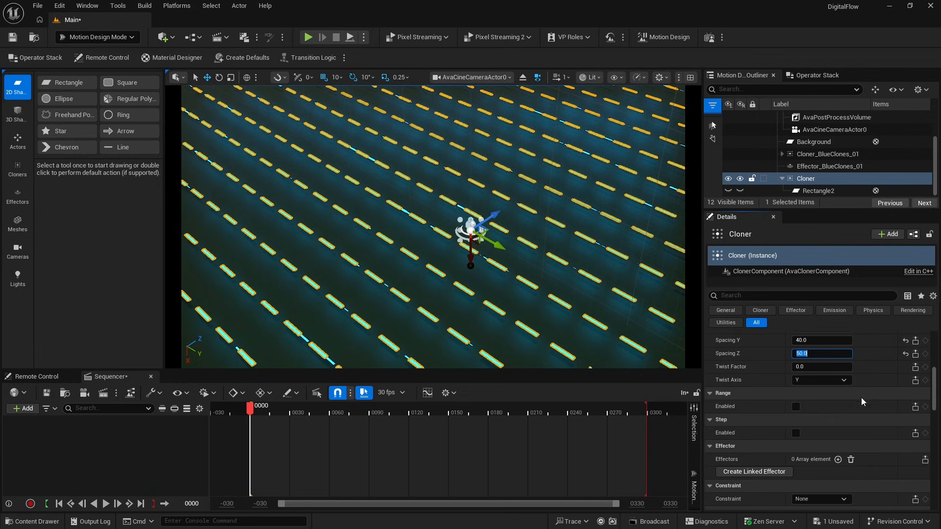
pyautogui.click(796, 407)
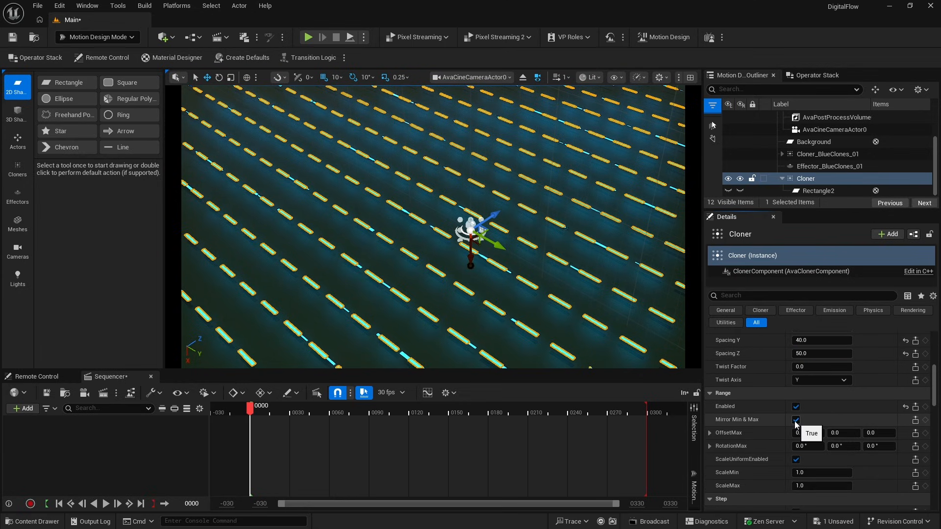
pyautogui.click(796, 420)
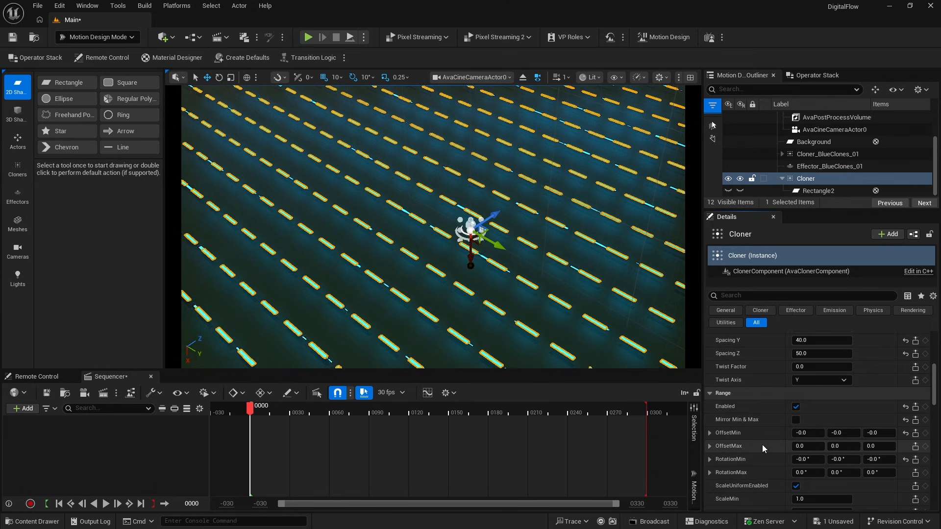
pyautogui.click(836, 446)
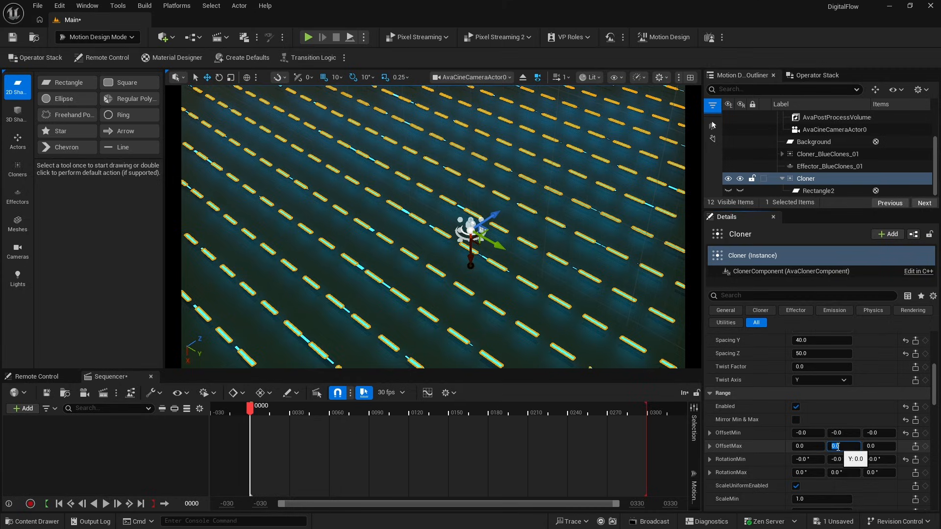
pyautogui.write('1000')
pyautogui.press('Tab')
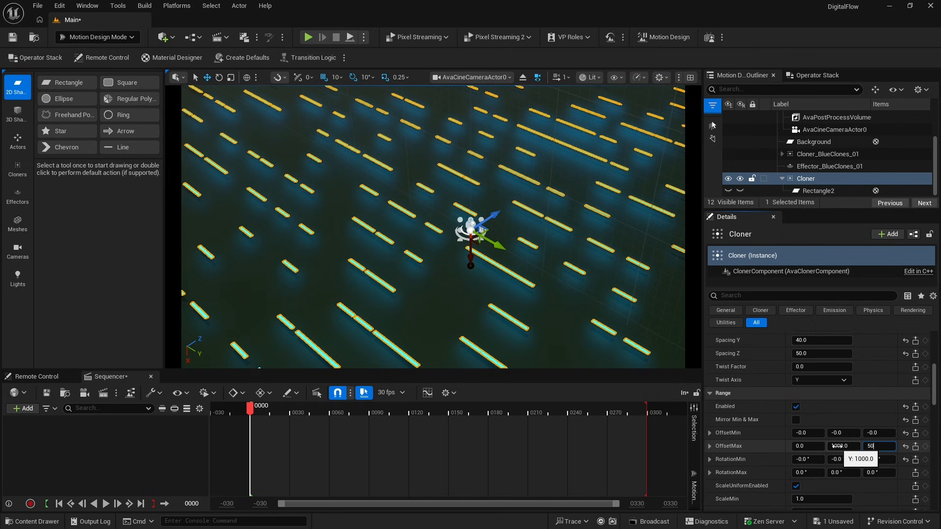
pyautogui.write('500')
pyautogui.press('Return')
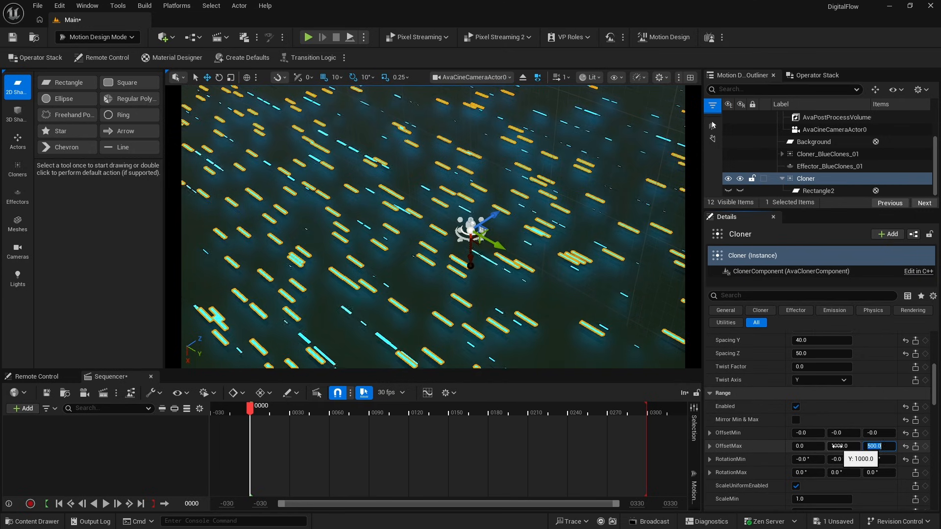
# Set the Cloner's Range ScaleMin to 0.25.
pyautogui.scroll(-2, 795, 453)
pyautogui.click(800, 452)
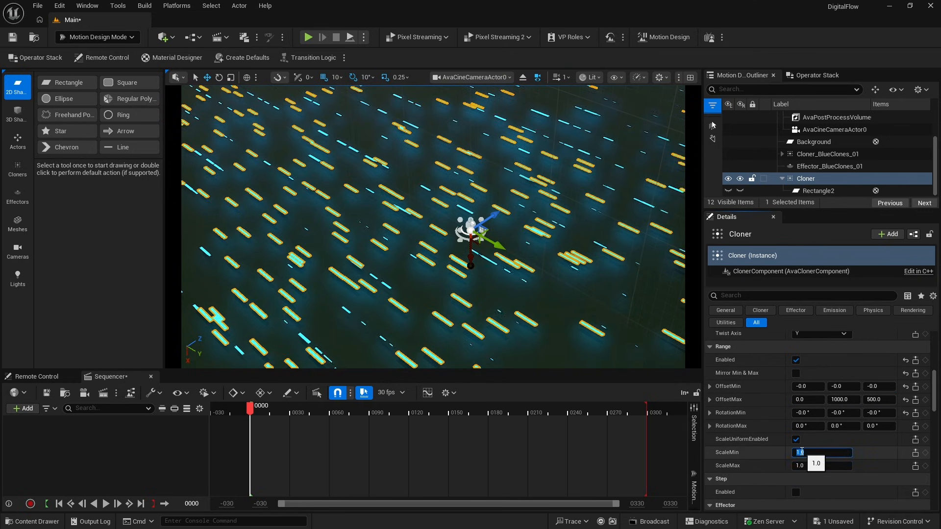
pyautogui.write('.25')
pyautogui.press('Return')
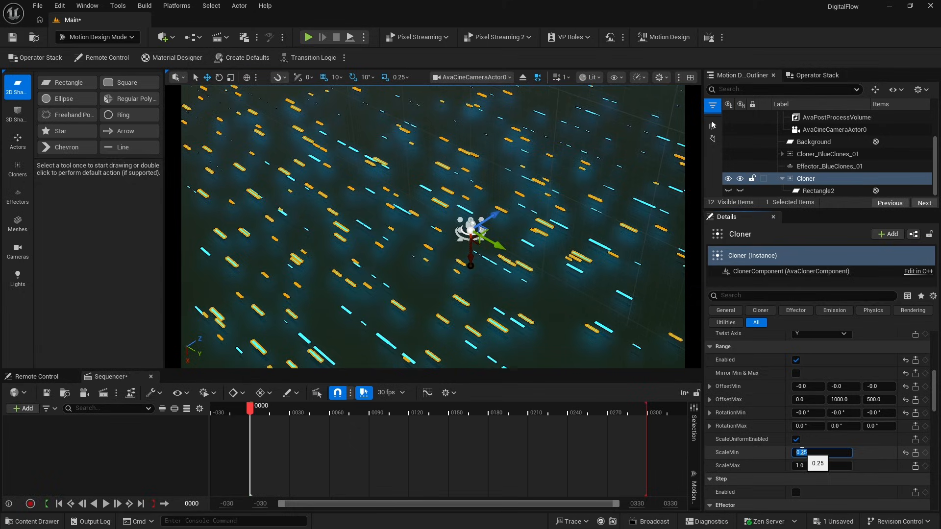
# Configure the Cloner's Spawn settings with Infinite emission mode, Rate emission style and an Emission Rate of 100.
pyautogui.scroll(-10, 860, 420)
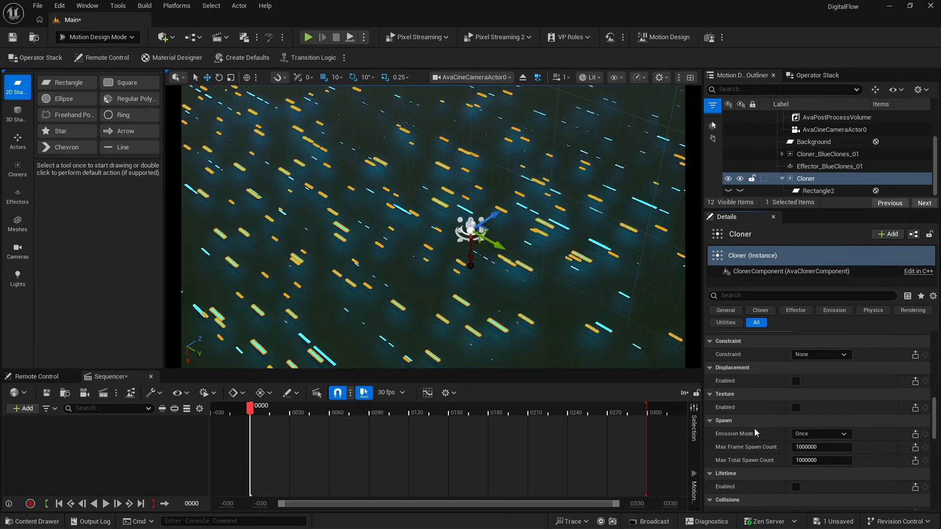
pyautogui.click(812, 434)
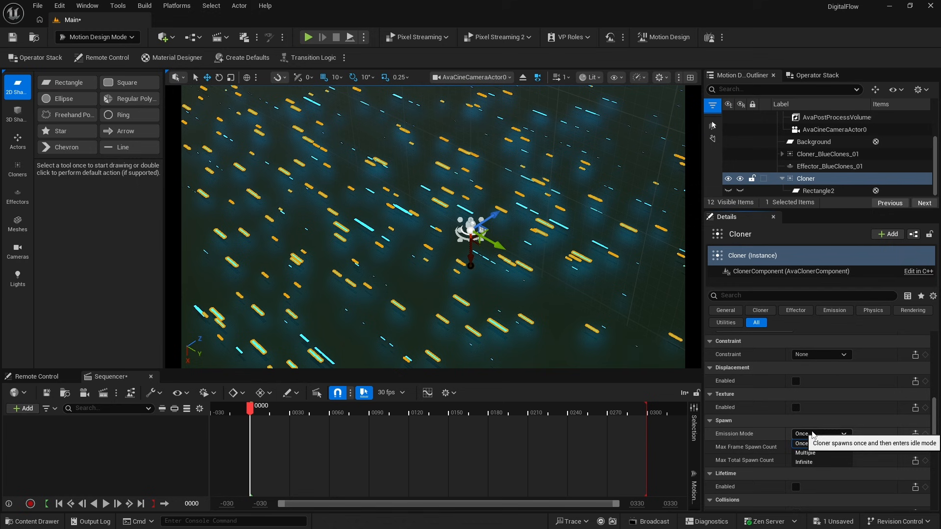
pyautogui.click(804, 462)
pyautogui.scroll(-2, 764, 407)
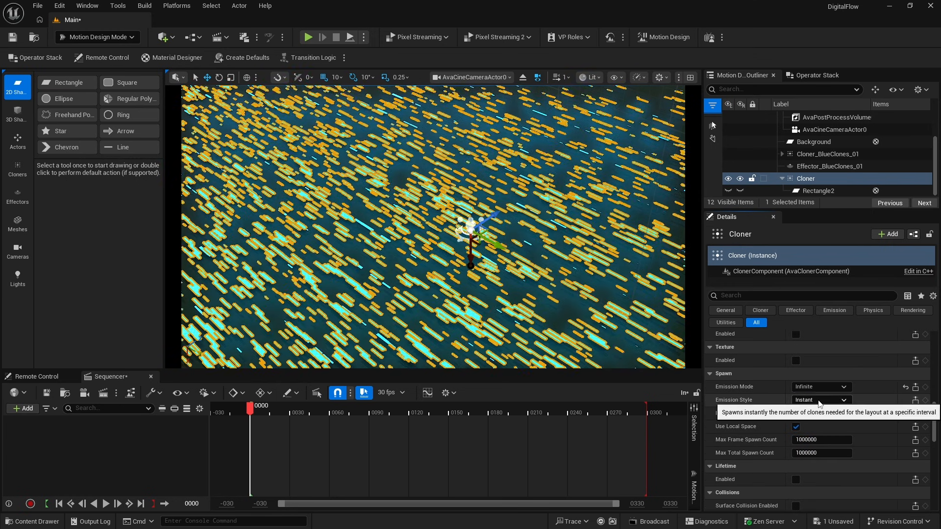
pyautogui.click(819, 405)
pyautogui.click(819, 413)
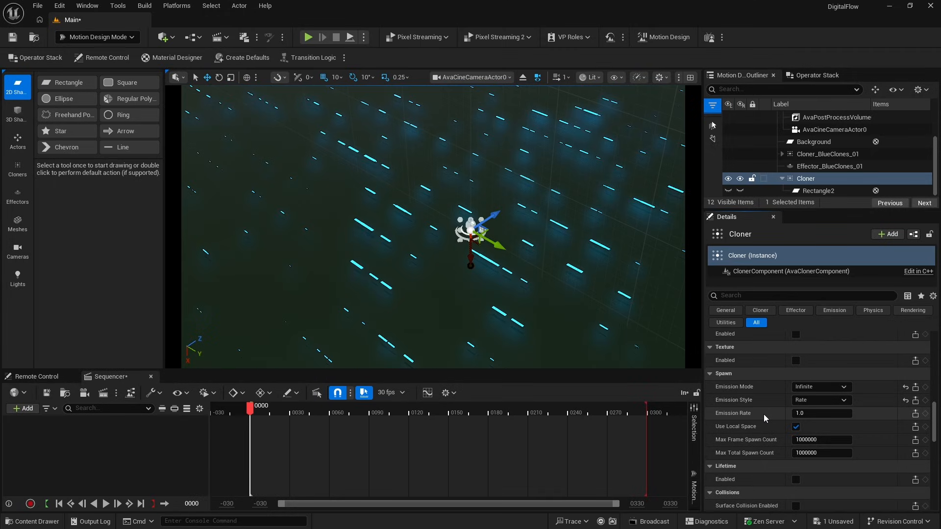
pyautogui.click(813, 413)
pyautogui.write('100')
pyautogui.press('Return')
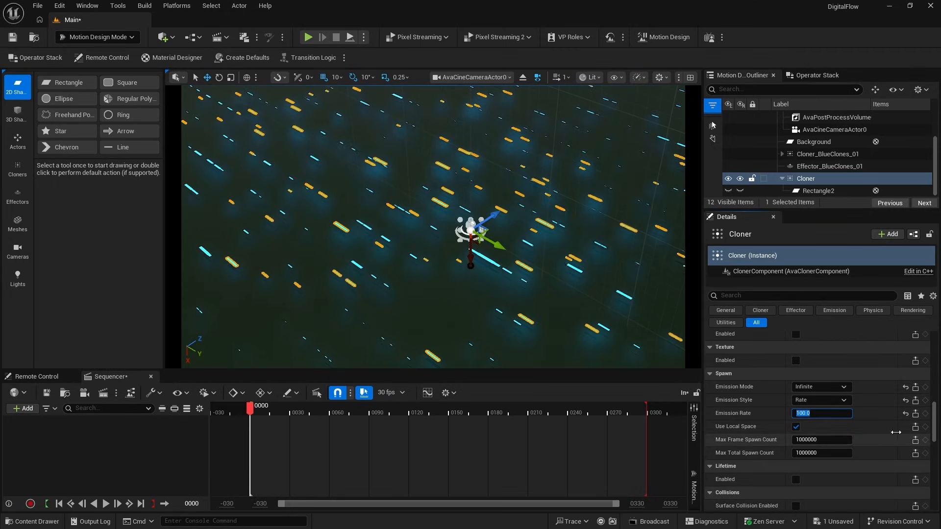
# Enable Lifetime on the Cloner and set its maximum to 2.
pyautogui.scroll(-2, 884, 419)
pyautogui.scroll(-1, 875, 414)
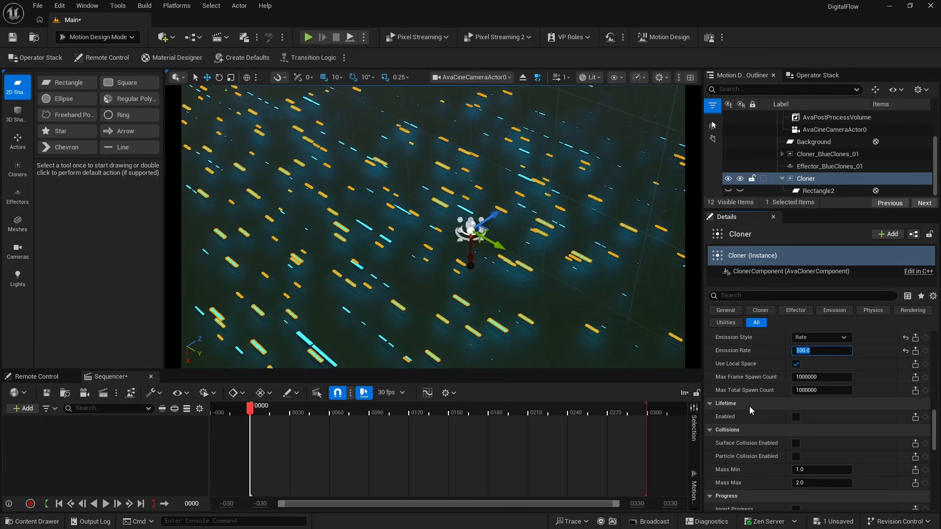
pyautogui.click(795, 418)
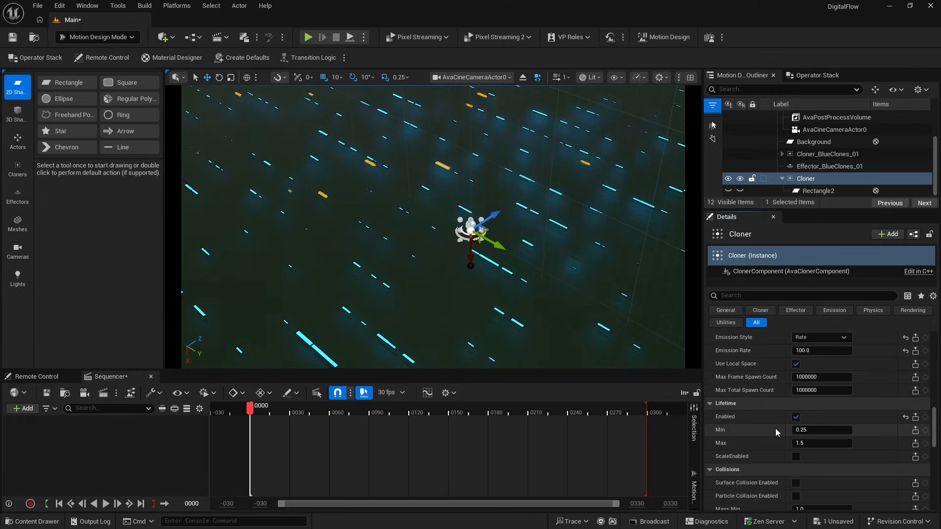
pyautogui.click(801, 443)
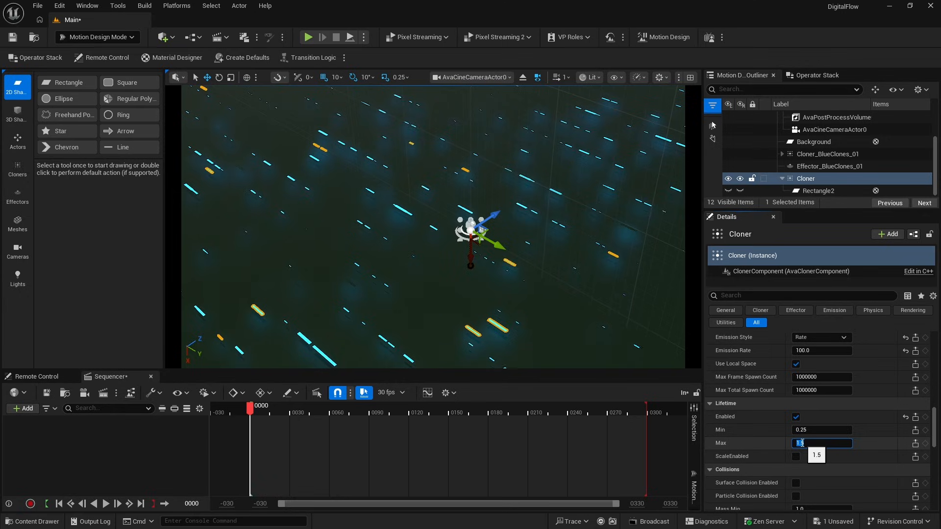
pyautogui.write('2')
pyautogui.press('Return')
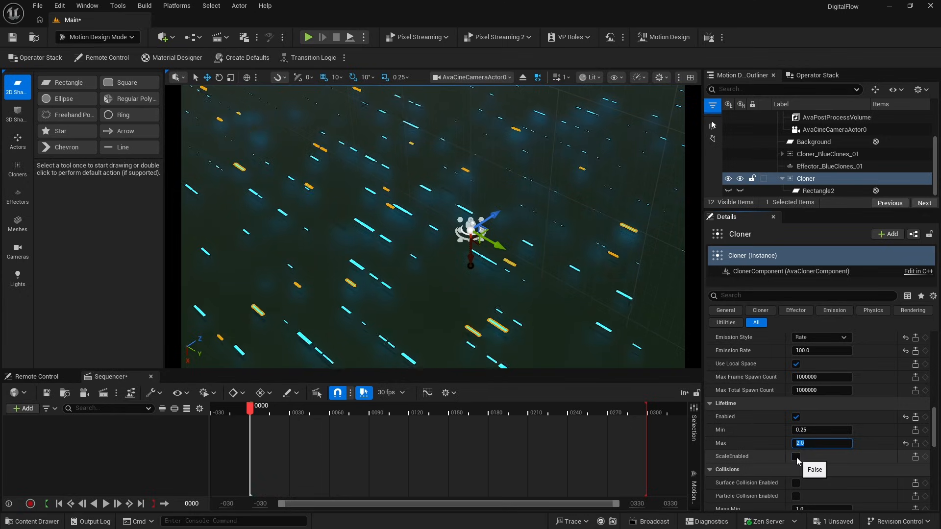
# Enable ScaleEnabled in the Cloner's Lifetime settings and set the Cloner's Seed to 2.
pyautogui.click(796, 457)
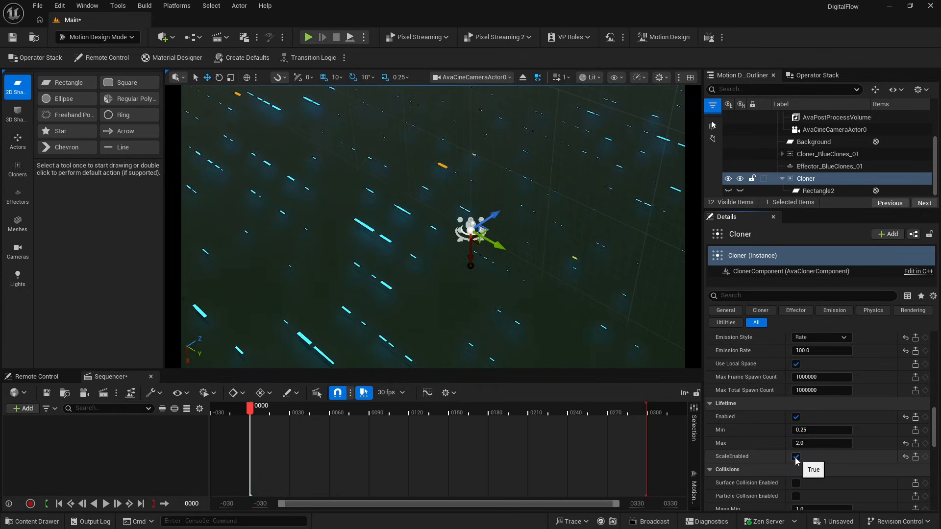
pyautogui.scroll(-2, 887, 435)
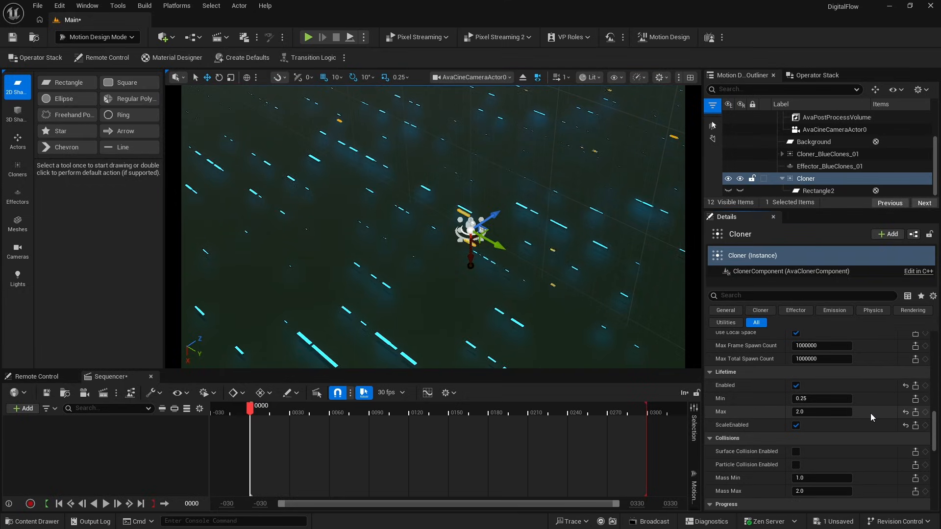
pyautogui.scroll(6, 878, 416)
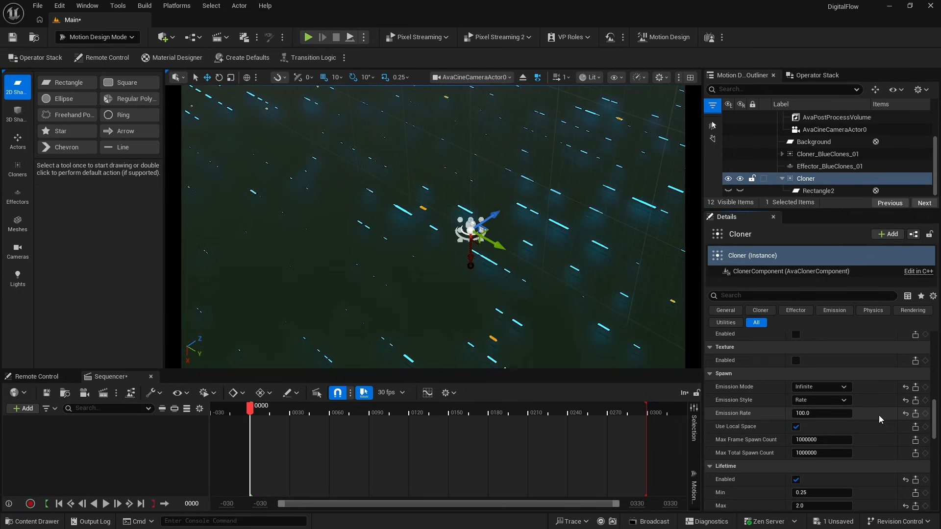
pyautogui.scroll(10, 878, 416)
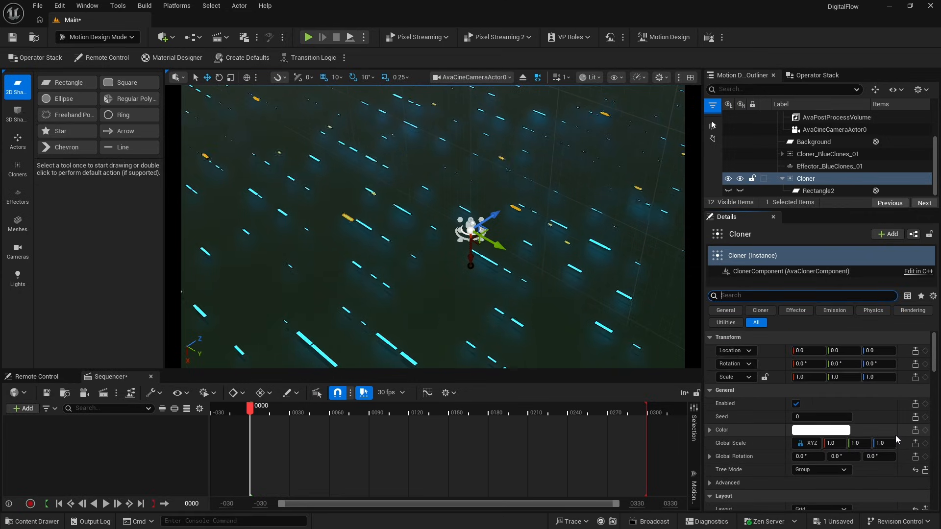
pyautogui.click(803, 417)
pyautogui.write('2')
pyautogui.press('Return')
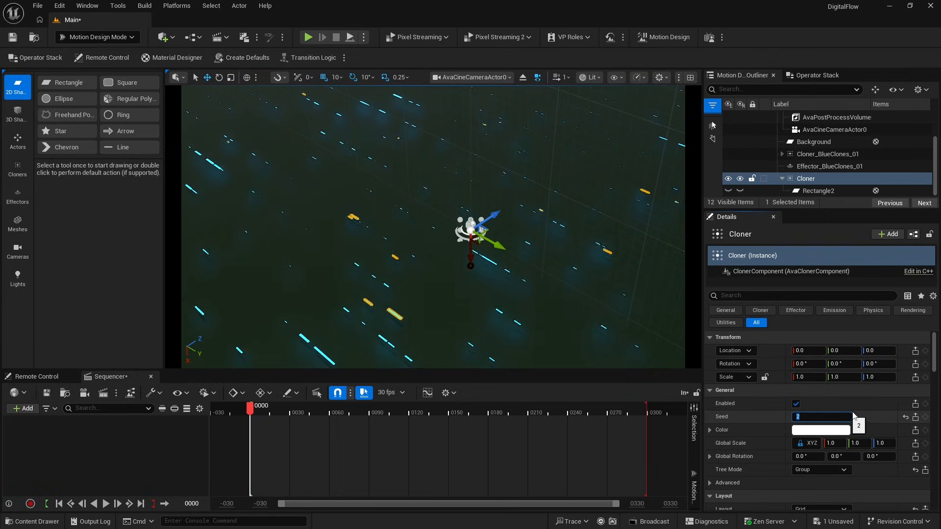
# Set the Cloner's X rotation (Roll) to 180° and its Z location to 20.
pyautogui.click(811, 364)
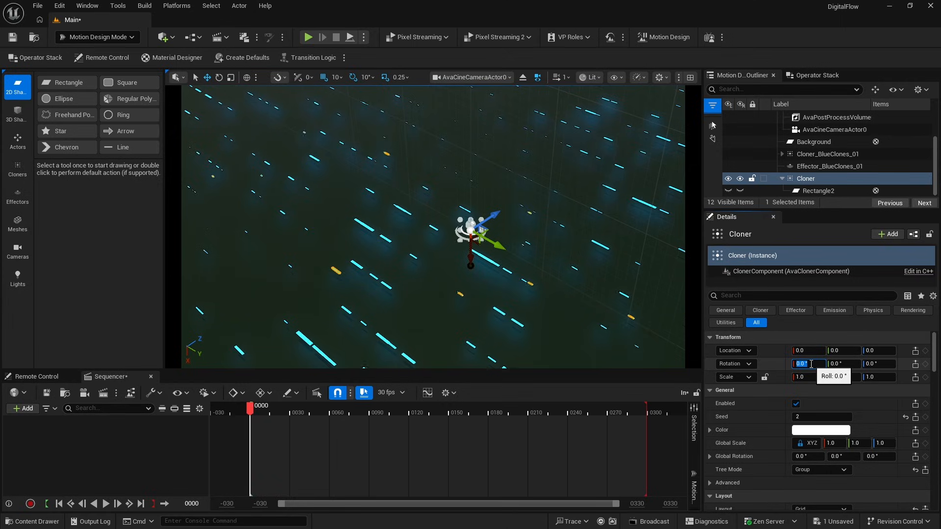
pyautogui.write('180')
pyautogui.press('Return')
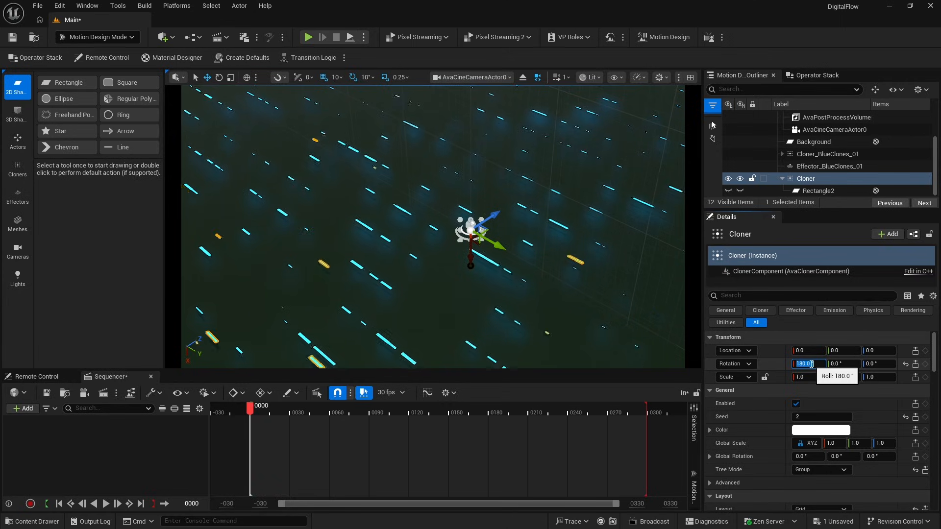
pyautogui.click(869, 351)
pyautogui.write('2')
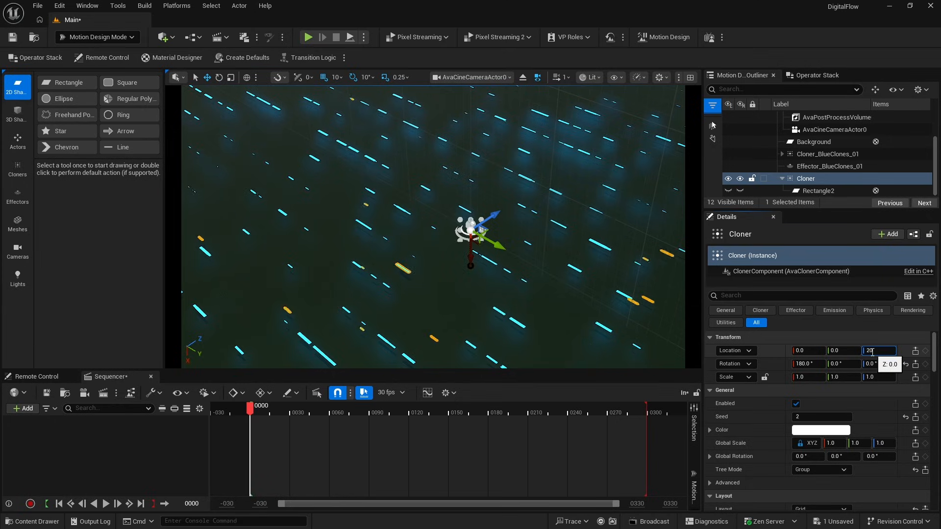
pyautogui.write('0')
pyautogui.press('Return')
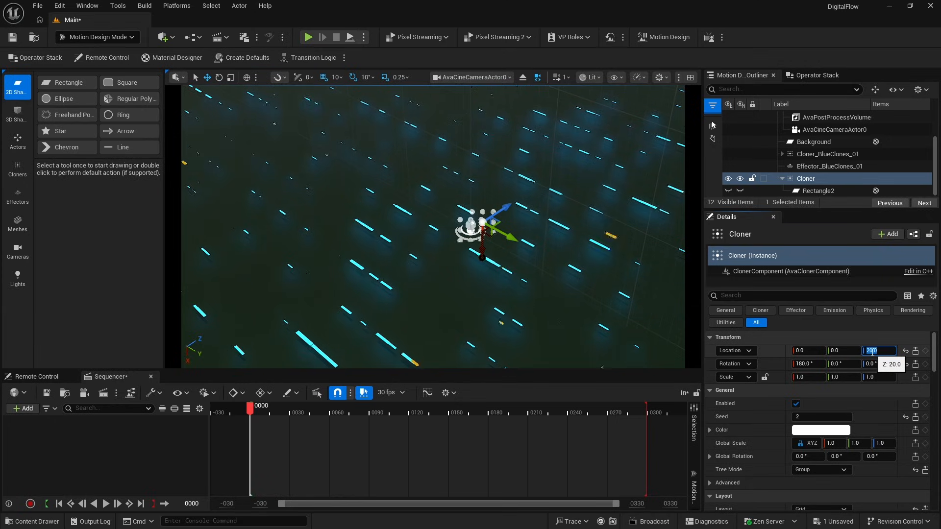
# Rename the Cloner as Cloner_BlueClones_02.
pyautogui.click(806, 190)
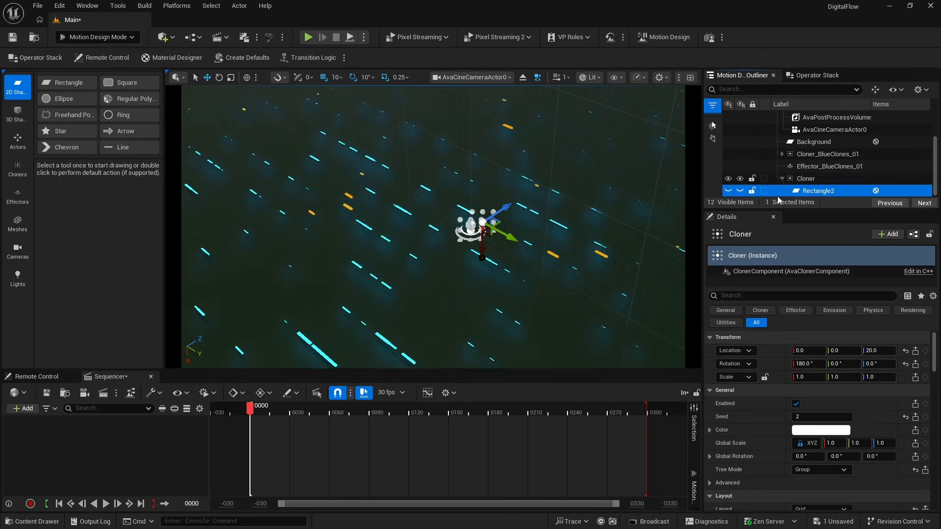
pyautogui.click(811, 179)
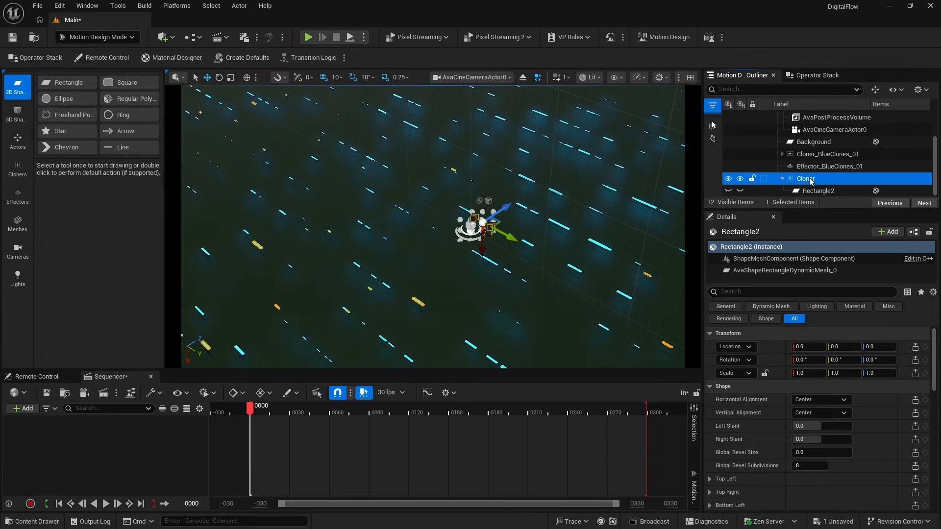
pyautogui.click(811, 180)
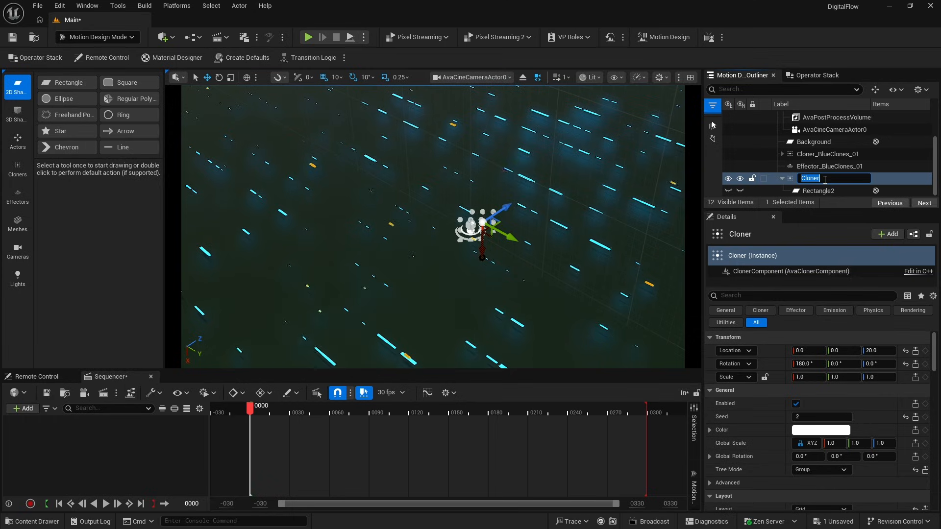
pyautogui.click(825, 179)
pyautogui.write('_')
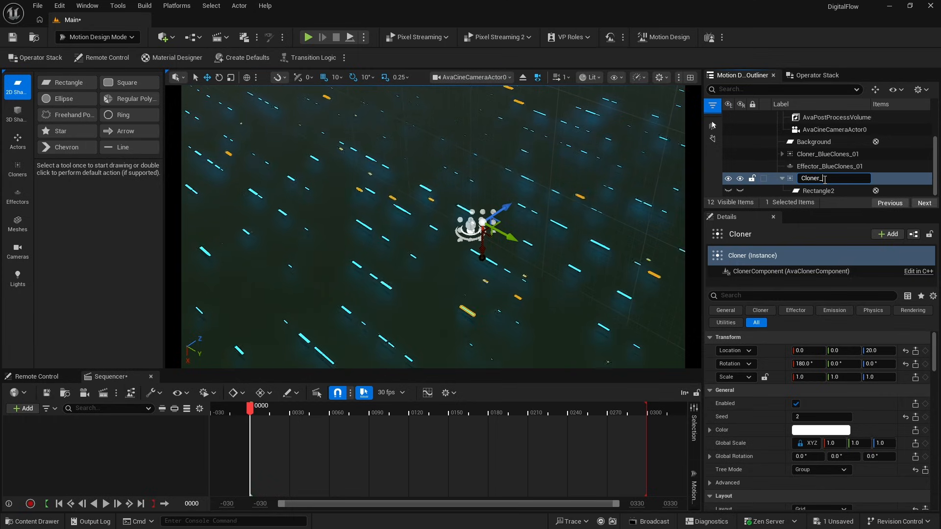
pyautogui.write('Bl')
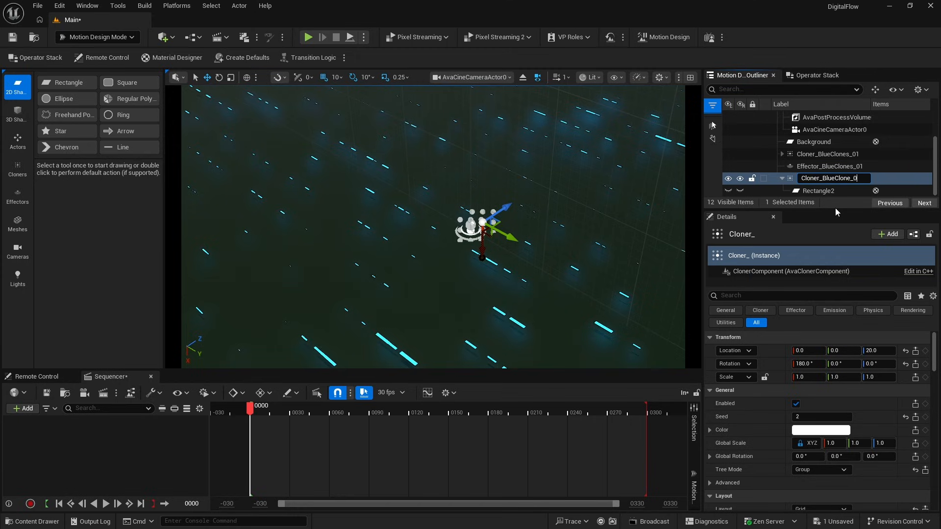
pyautogui.write('ueClones_0')
pyautogui.press('BackSpace')
pyautogui.press('BackSpace')
pyautogui.write('s_02')
pyautogui.press('Return')
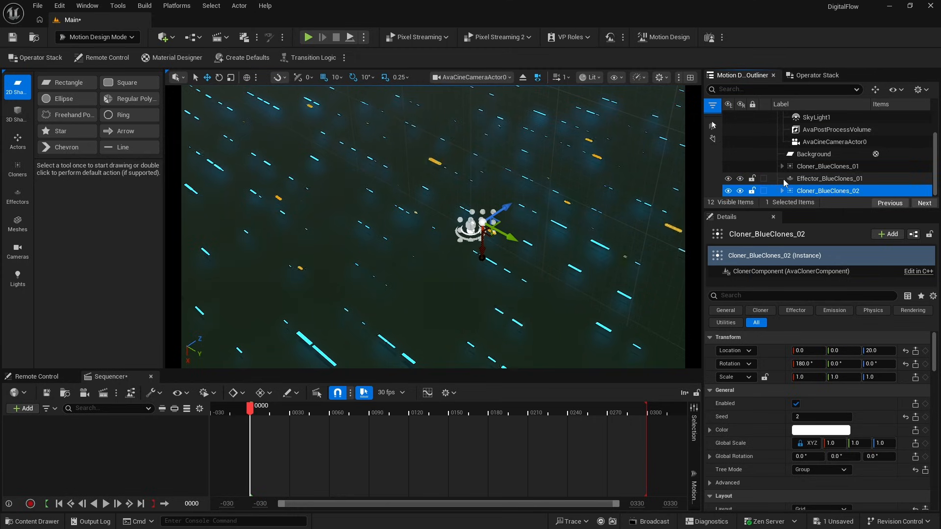
# Duplicate Cloner_BlueClones_02 together with its child rectangle.
pyautogui.click(806, 192)
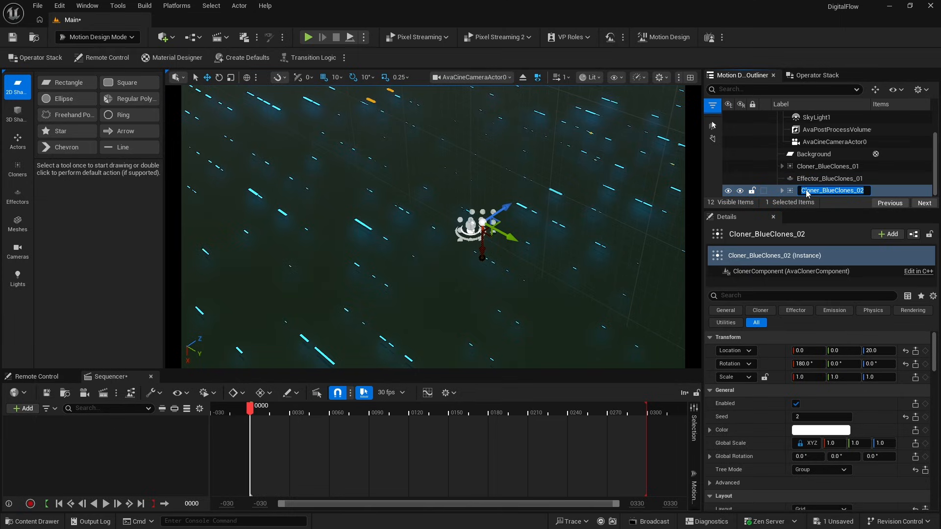
pyautogui.click(882, 189)
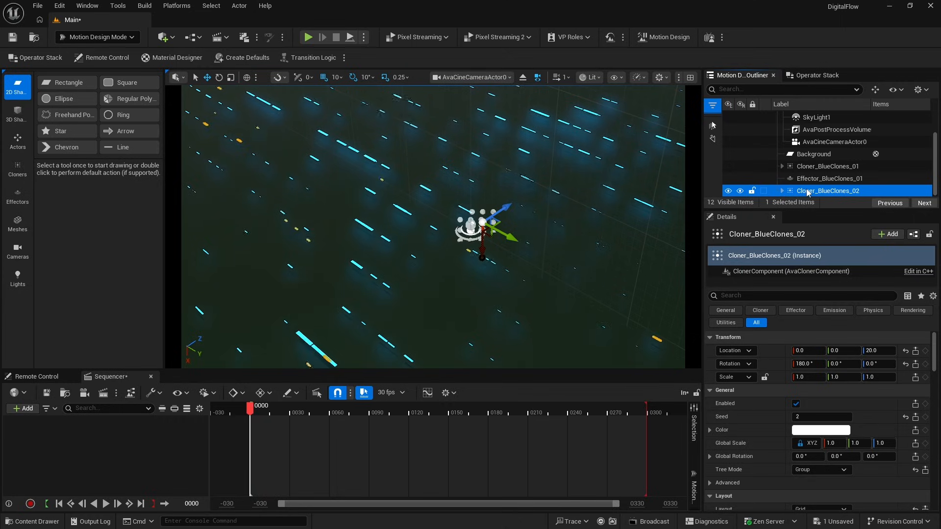
pyautogui.hotkey('ctrl', 'd')
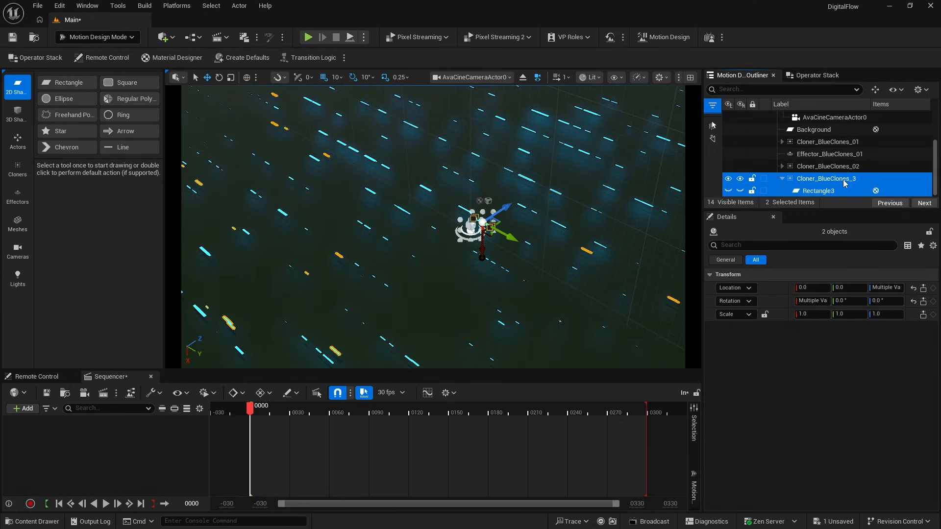
# Reset the duplicated cloner's Z location and X rotation to 0, and set its Seed to 1.
pyautogui.click(796, 180)
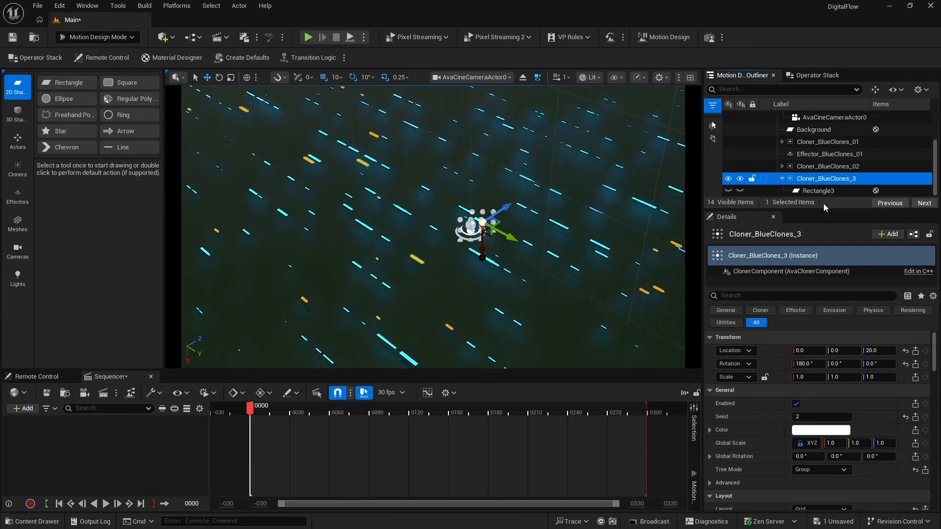
pyautogui.click(877, 351)
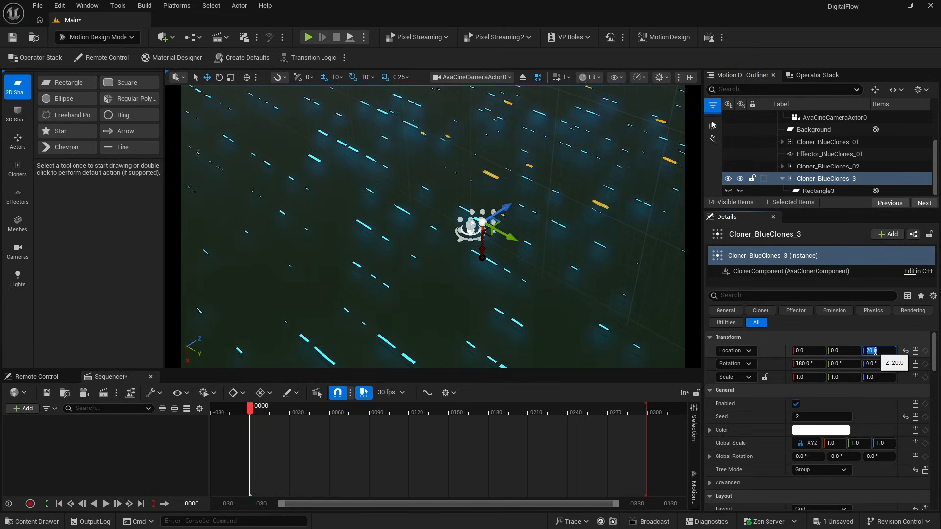
pyautogui.write('0')
pyautogui.press('Return')
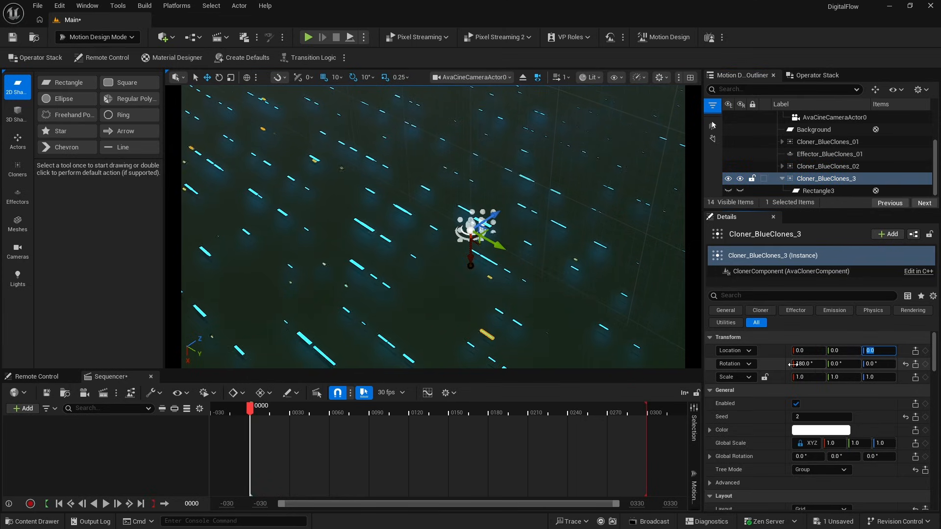
pyautogui.click(802, 364)
pyautogui.write('0')
pyautogui.press('Return')
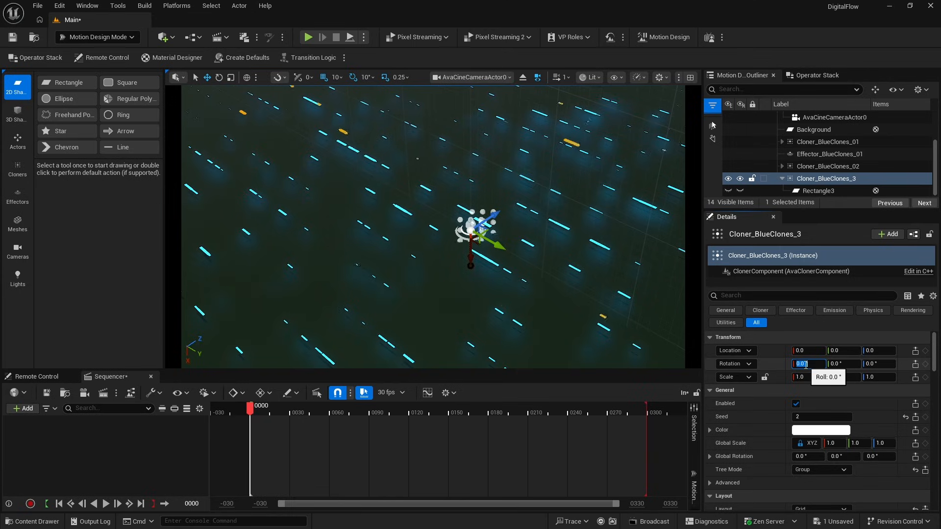
pyautogui.click(798, 417)
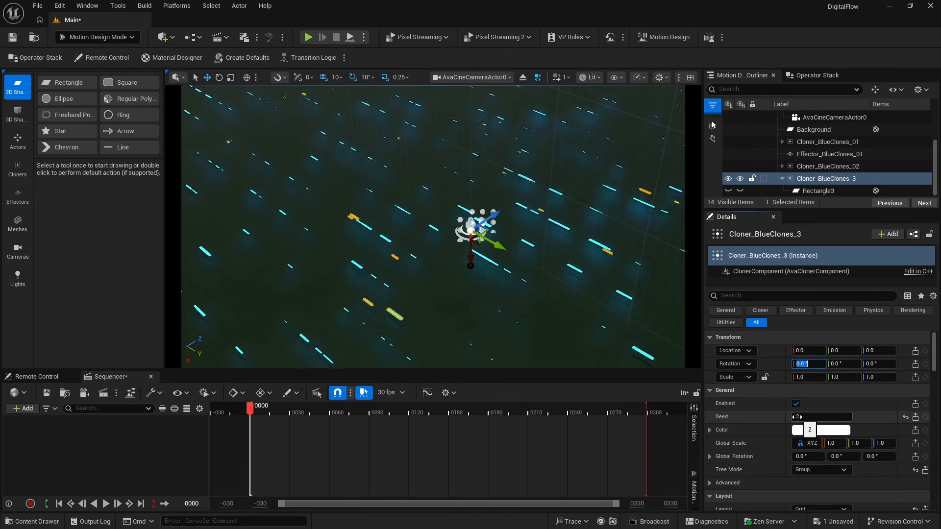
pyautogui.write('1')
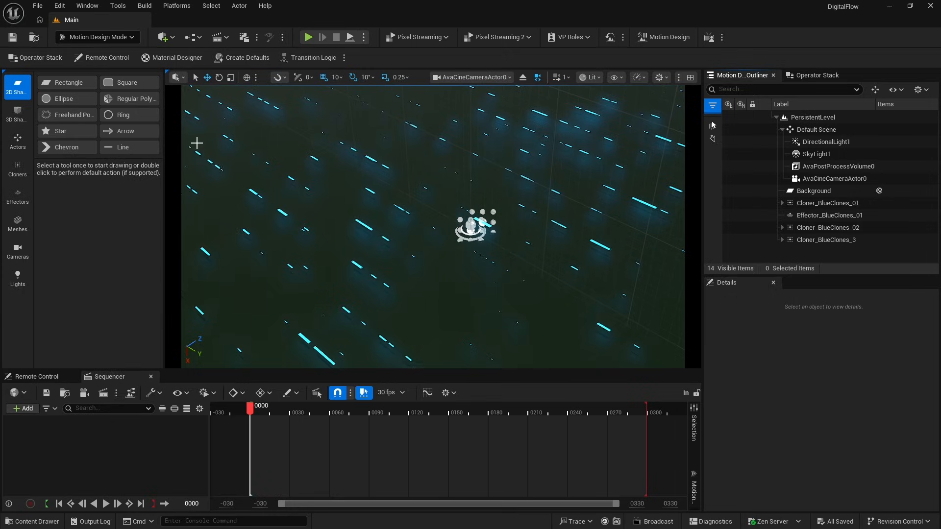
# Add a new Grid cloner to the scene and delete its DefaultClone child.
pyautogui.click(16, 168)
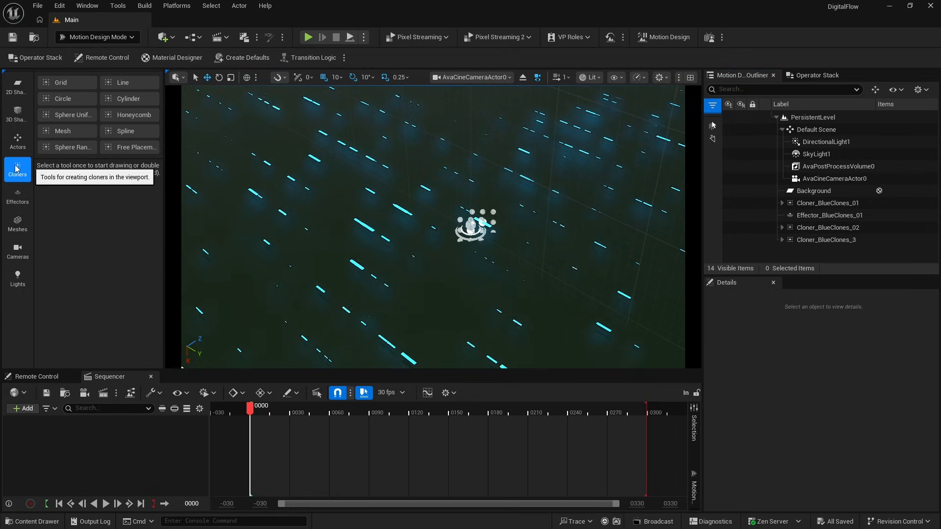
pyautogui.doubleClick(66, 84)
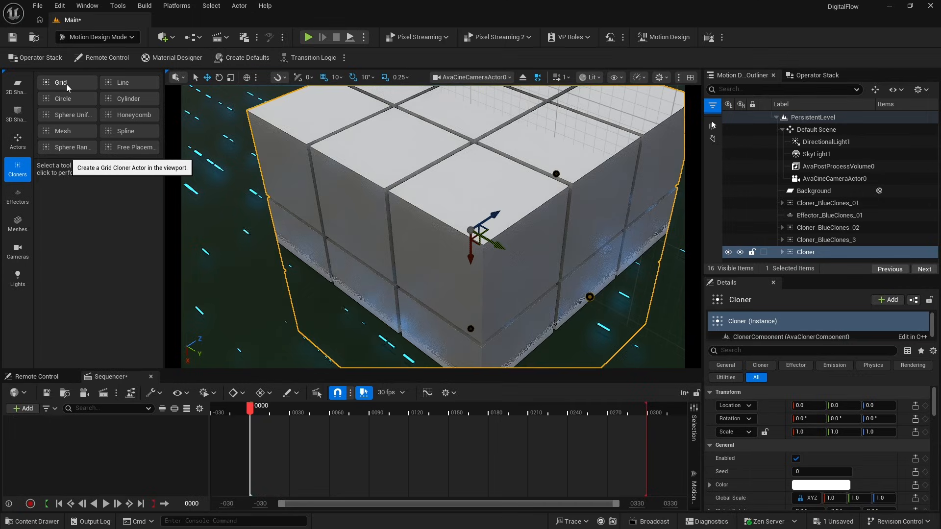
pyautogui.click(783, 252)
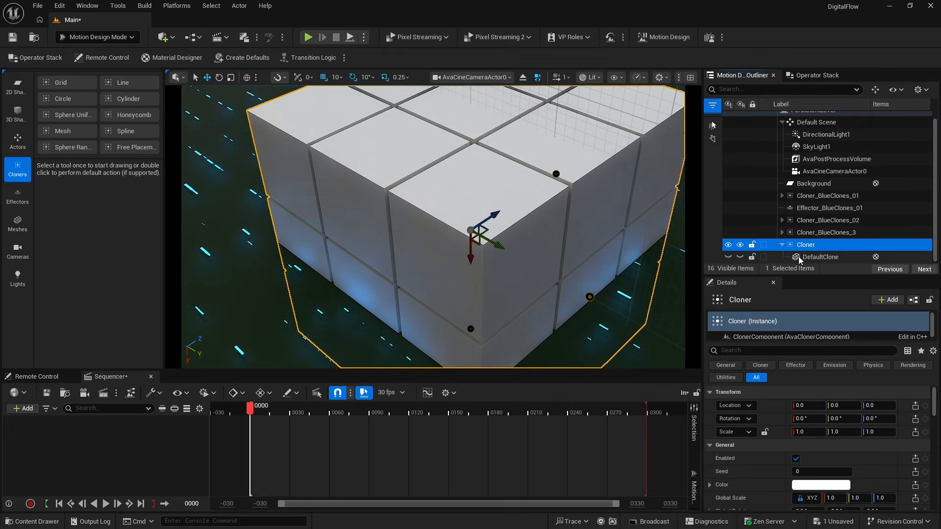
pyautogui.click(825, 258)
pyautogui.press('Delete')
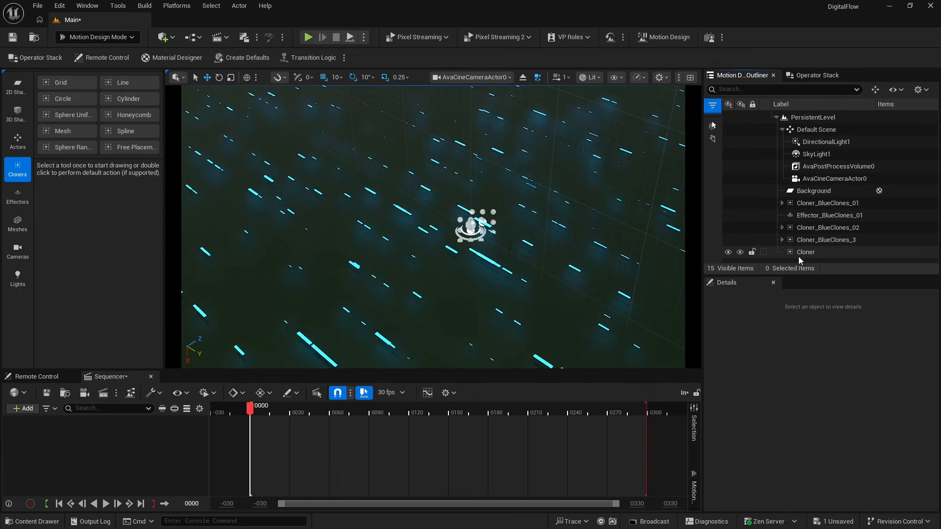
# Add a 2D Square shape to the scene.
pyautogui.click(798, 255)
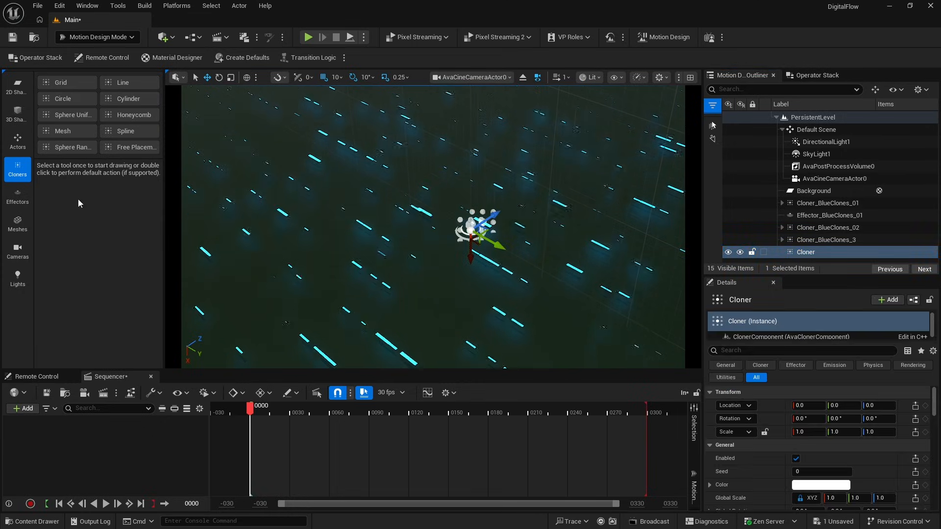
pyautogui.click(21, 92)
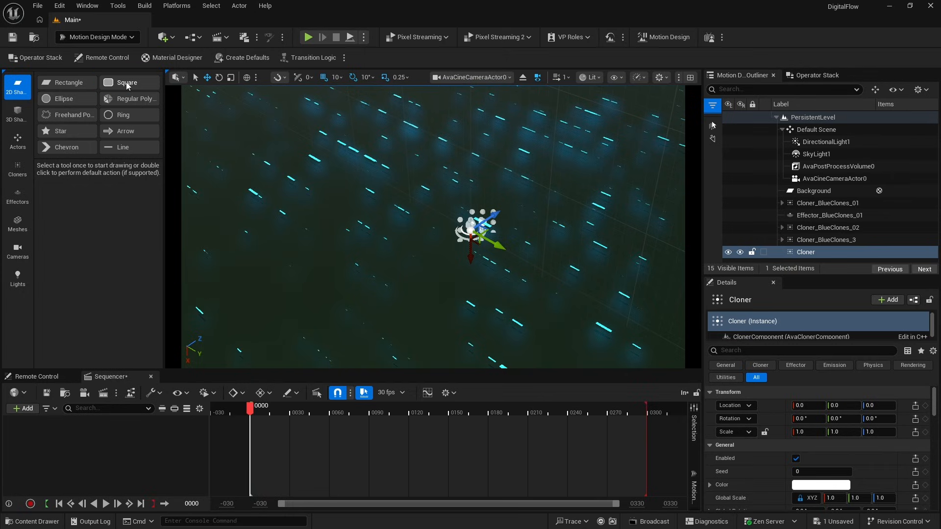
pyautogui.doubleClick(127, 86)
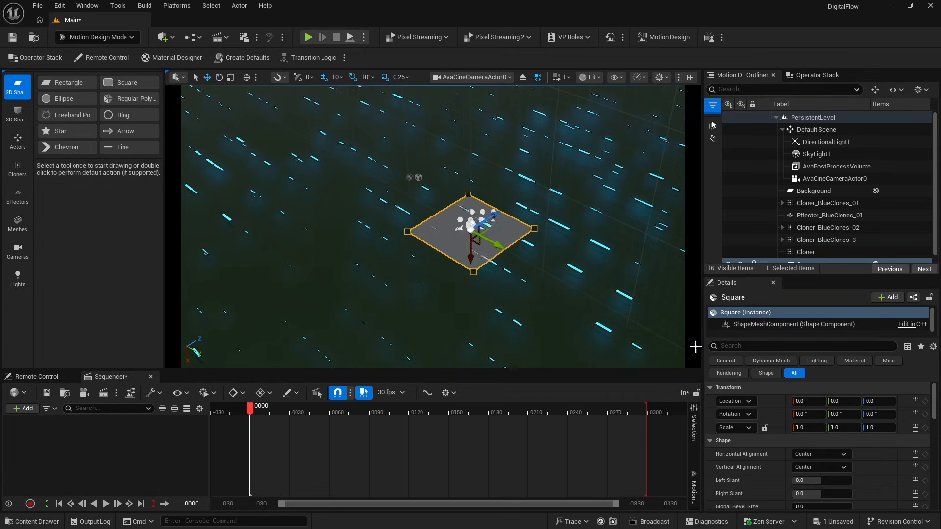
# Set the square's Mesh Size to 20 by 2.
pyautogui.scroll(-1, 800, 245)
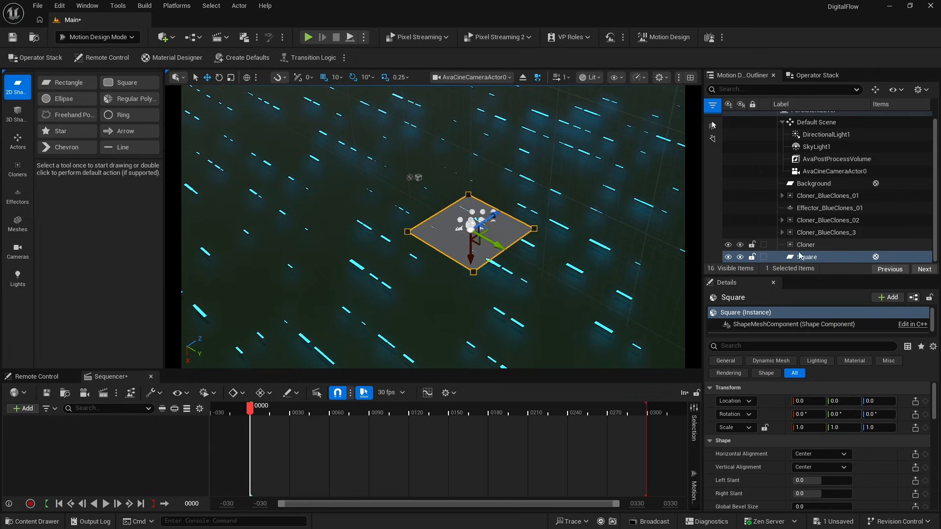
pyautogui.scroll(-4, 872, 430)
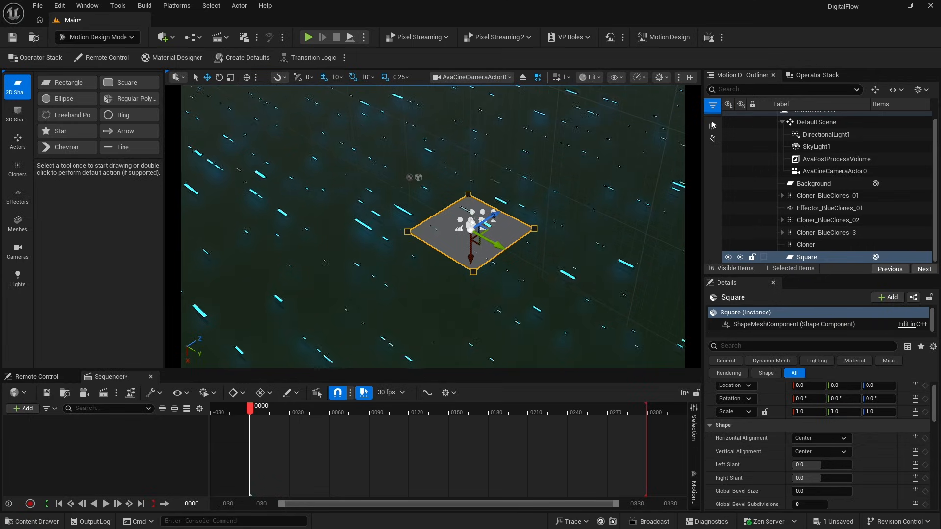
pyautogui.scroll(-2, 873, 431)
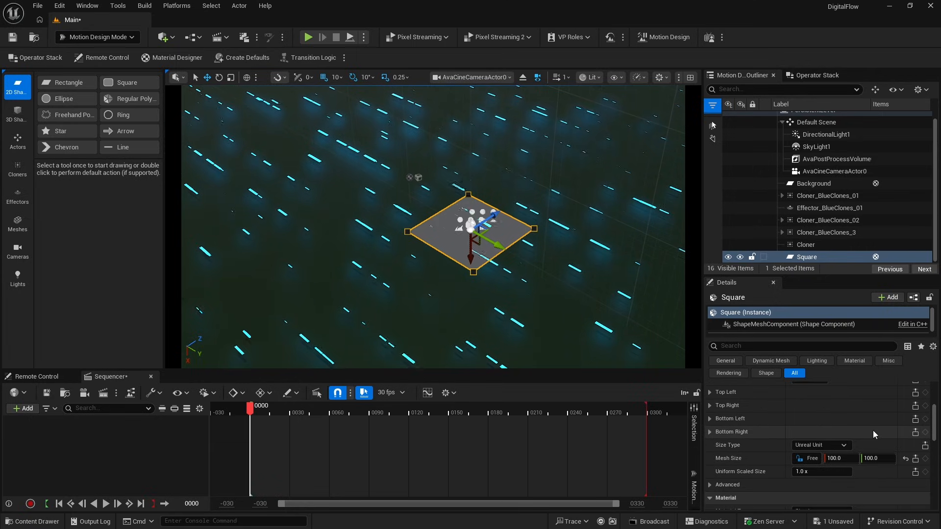
pyautogui.click(835, 459)
pyautogui.write('20')
pyautogui.press('Tab')
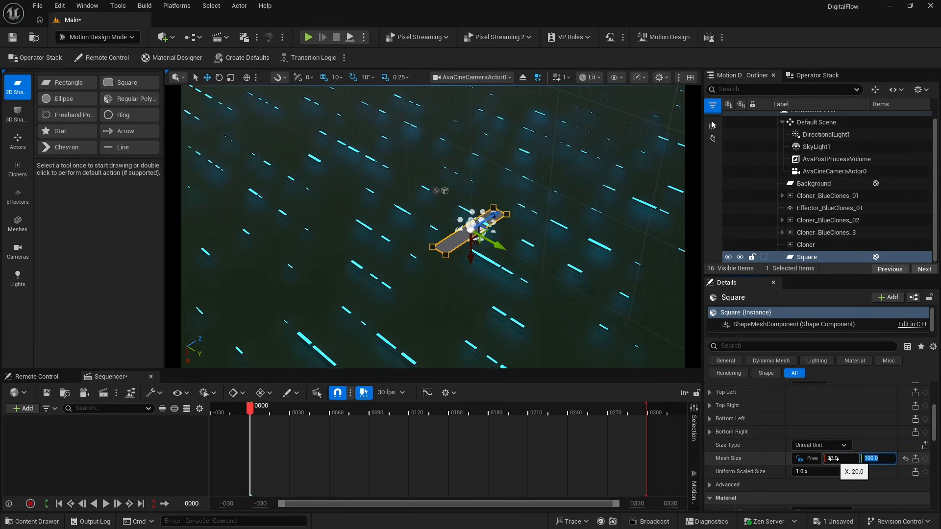
pyautogui.write('2')
pyautogui.press('Return')
# Set the square's Global Bevel Size to 0.9 and its Global Bevel Subdivisions to 4.
pyautogui.scroll(3, 868, 430)
pyautogui.scroll(1, 868, 425)
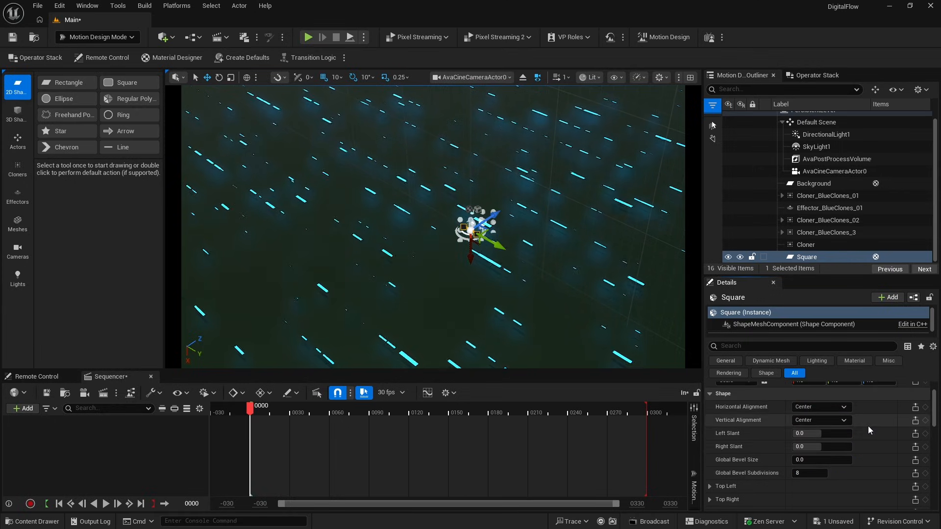
pyautogui.click(801, 460)
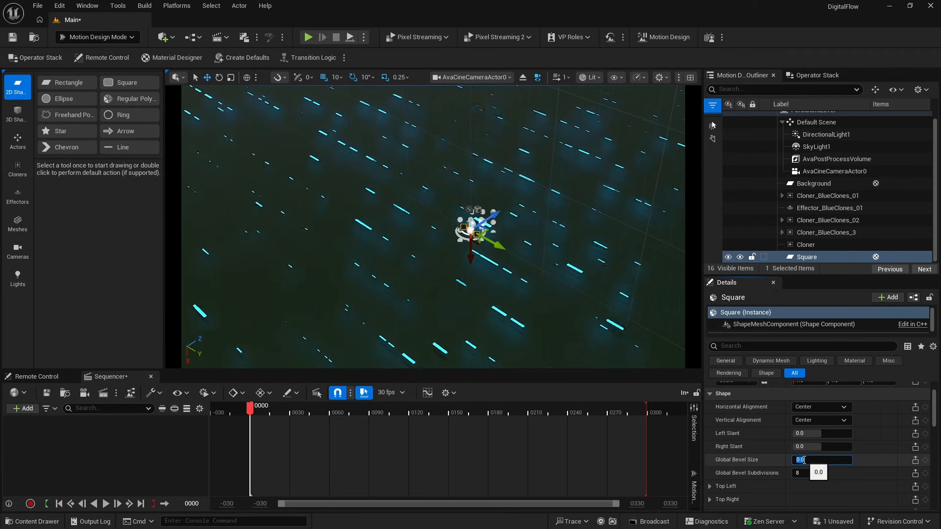
pyautogui.write('1')
pyautogui.press('Tab')
pyautogui.write('4')
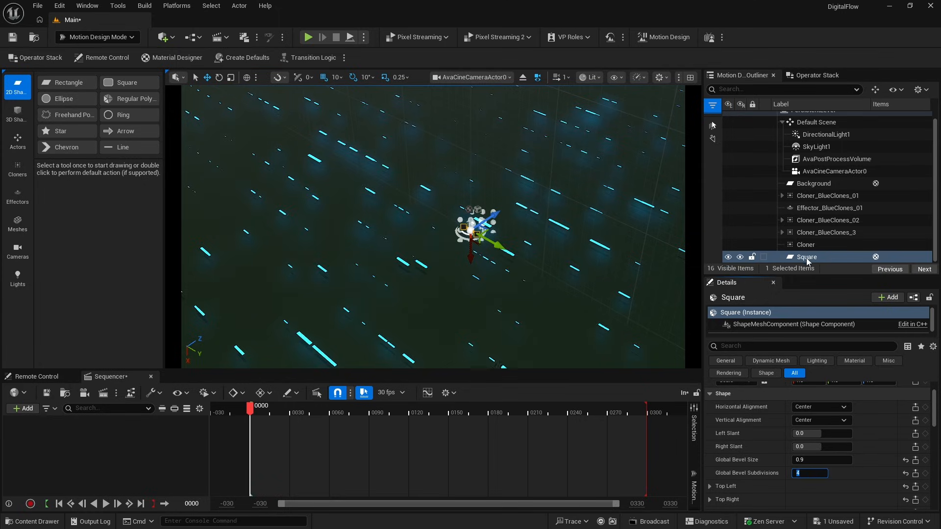
# Nest the square under the new Cloner and assign it the MD_EMissiveBlueClones material as its material asset.
pyautogui.moveTo(806, 260); pyautogui.dragTo(809, 246)
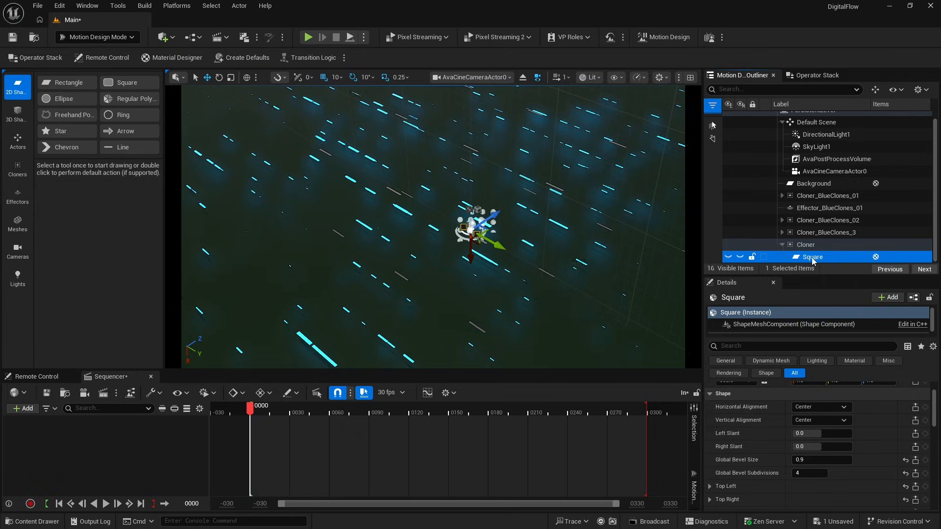
pyautogui.scroll(-3, 871, 431)
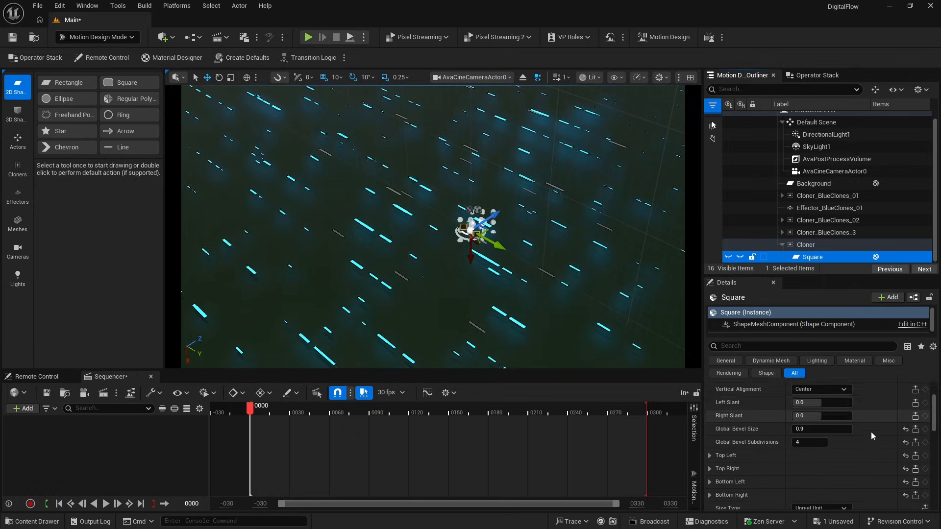
pyautogui.scroll(-8, 871, 431)
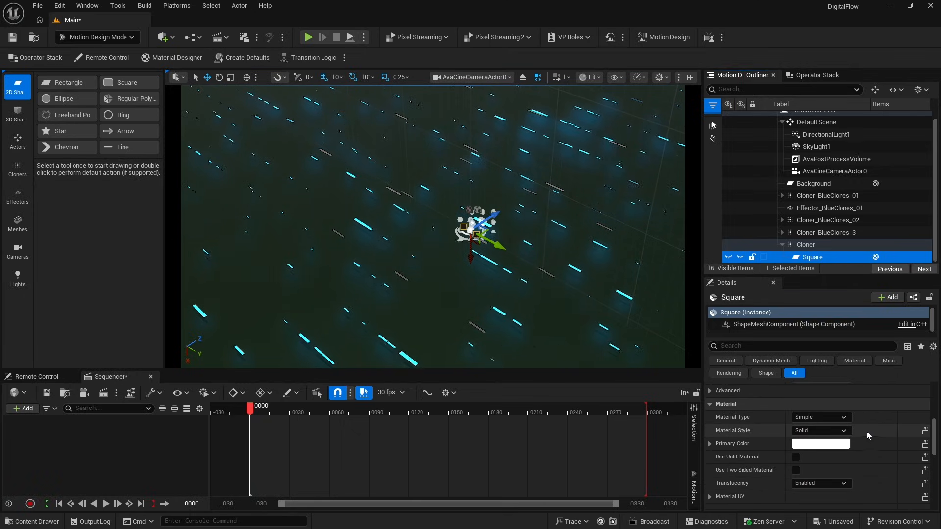
pyautogui.click(815, 417)
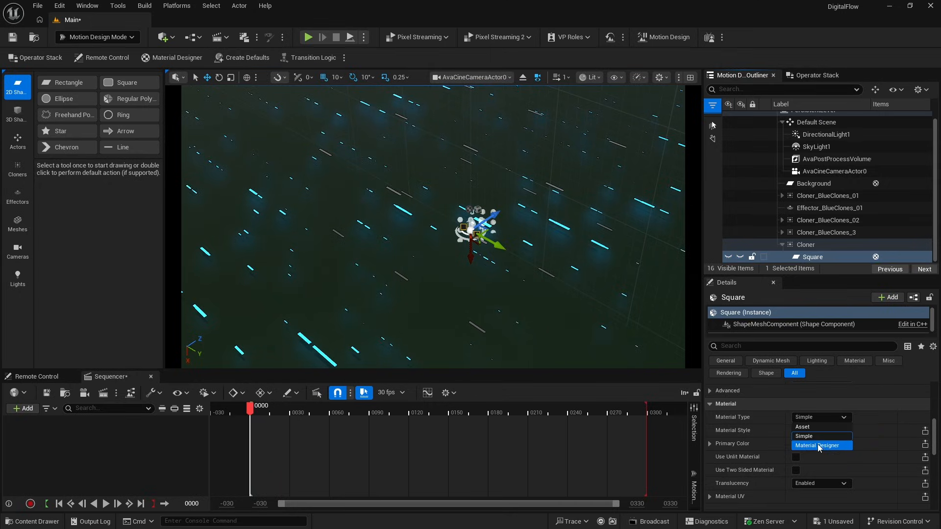
pyautogui.click(816, 426)
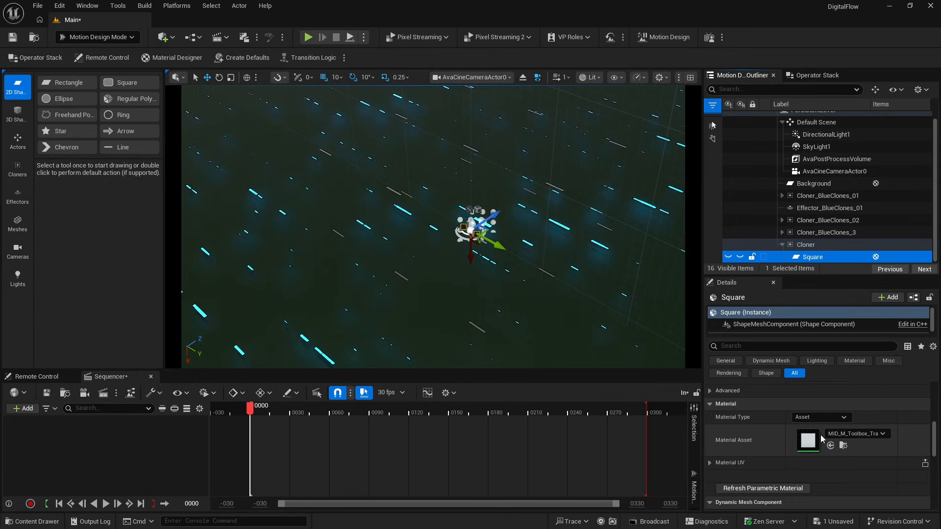
pyautogui.click(855, 433)
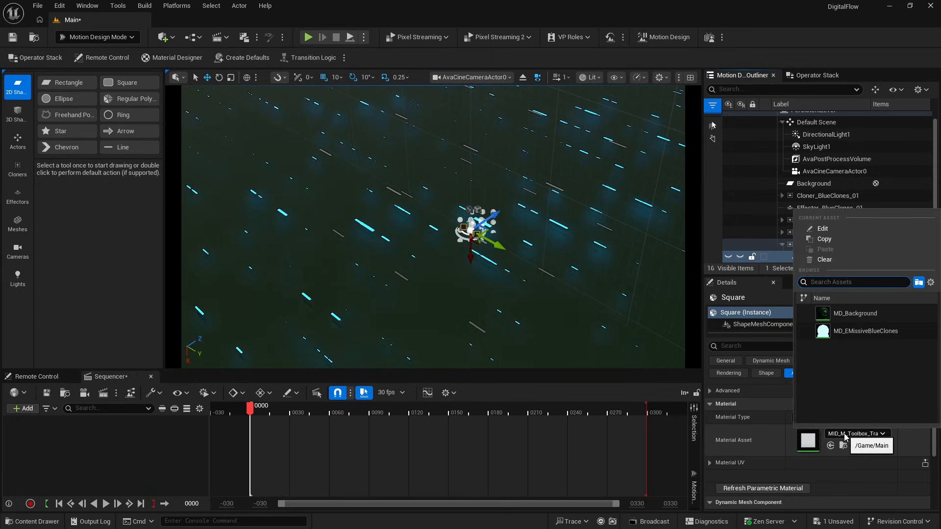
pyautogui.click(858, 331)
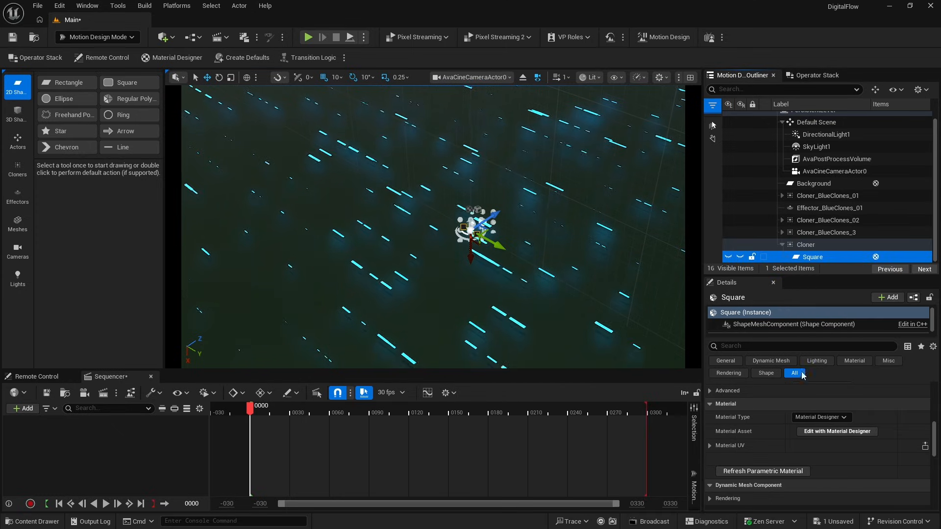
# Set the new Cloner's grid counts to 1 in X, 400 in Y and 26 in Z.
pyautogui.click(808, 246)
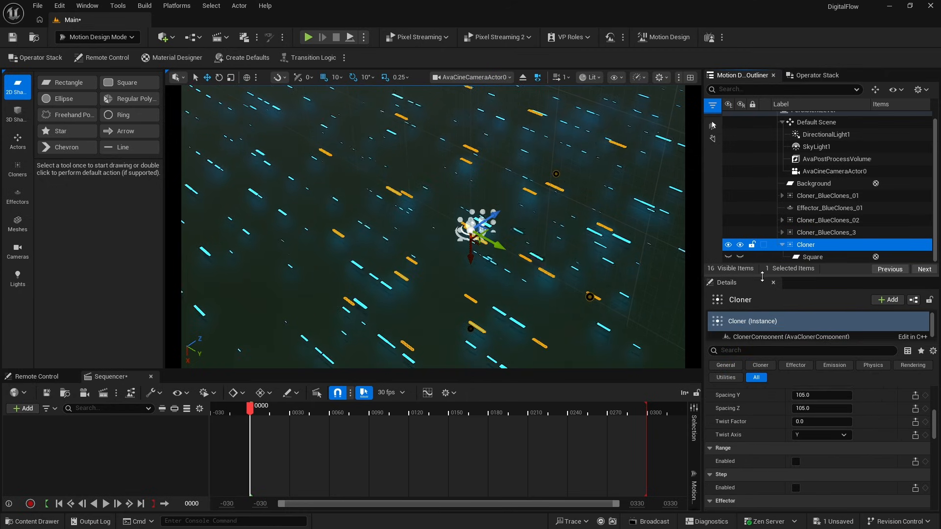
pyautogui.moveTo(767, 275); pyautogui.dragTo(765, 174)
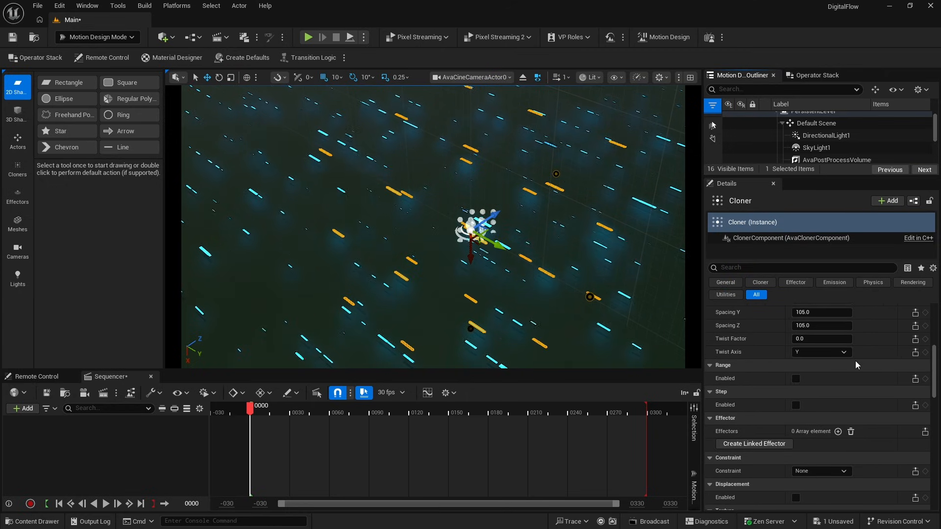
pyautogui.scroll(4, 857, 361)
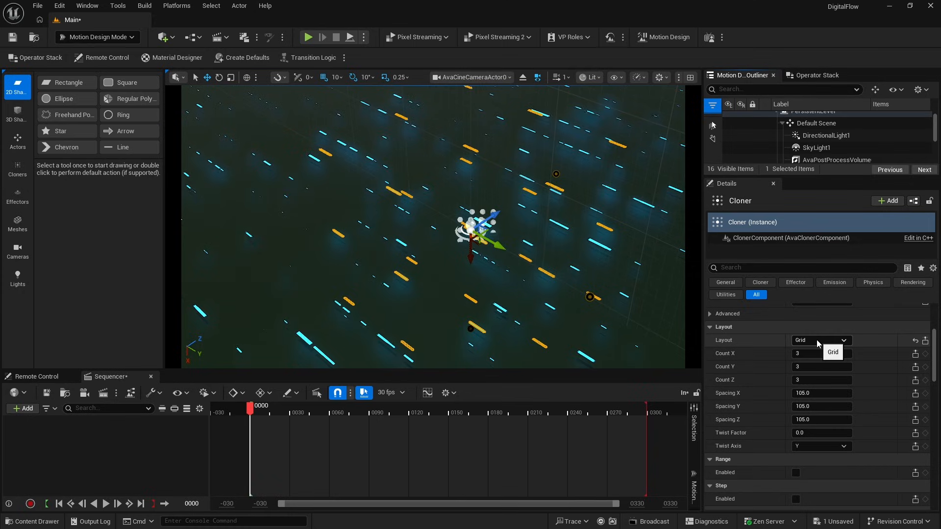
pyautogui.click(804, 354)
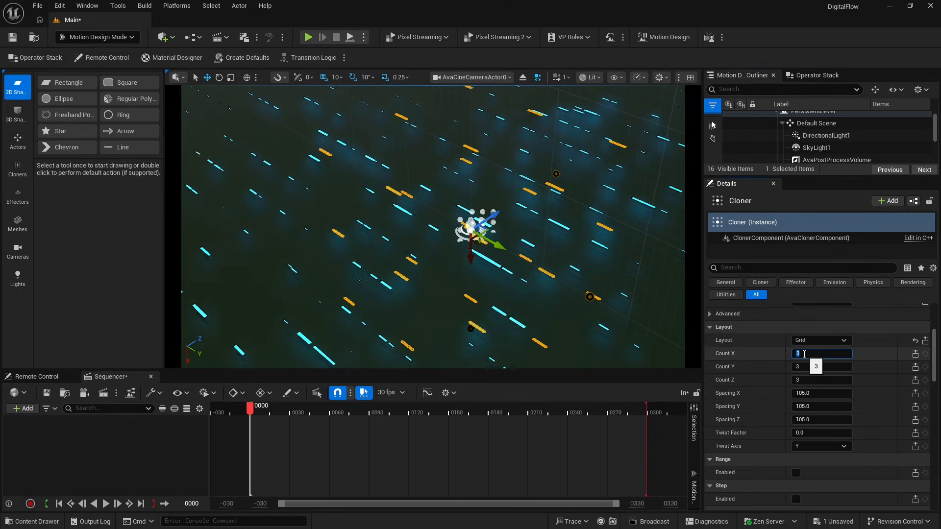
pyautogui.write('1')
pyautogui.press('Return')
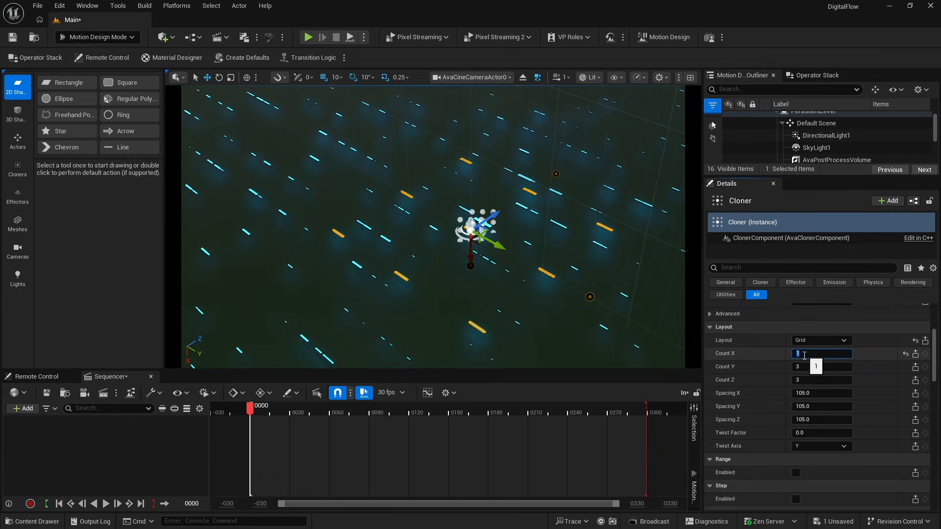
pyautogui.click(805, 367)
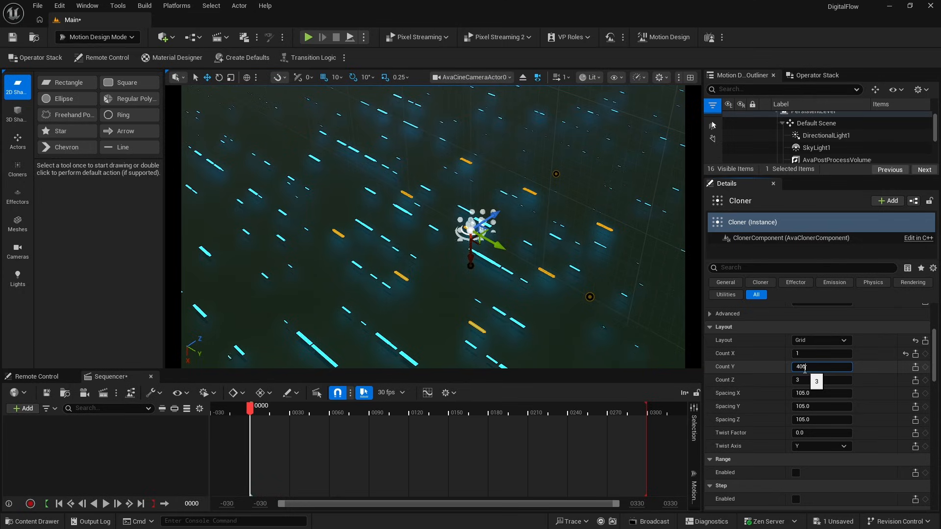
pyautogui.press('Tab')
pyautogui.write('2')
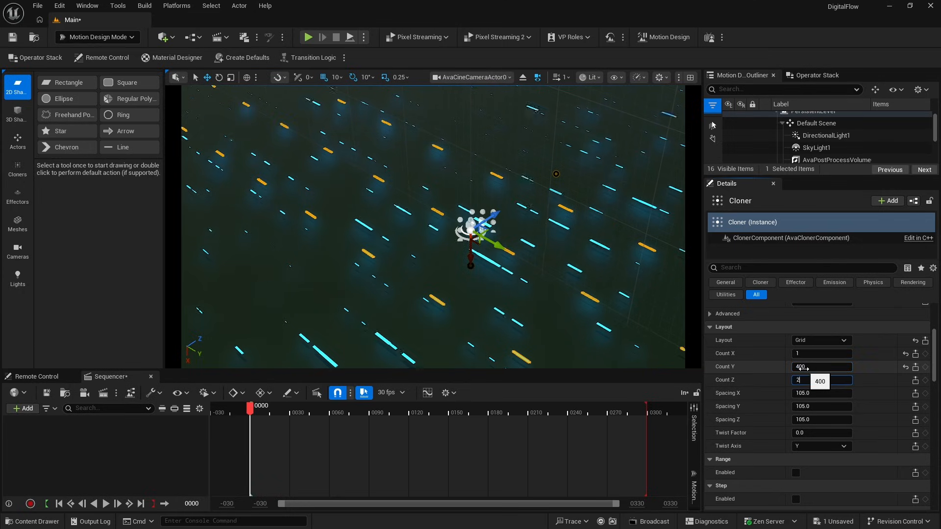
pyautogui.write('6')
pyautogui.press('Return')
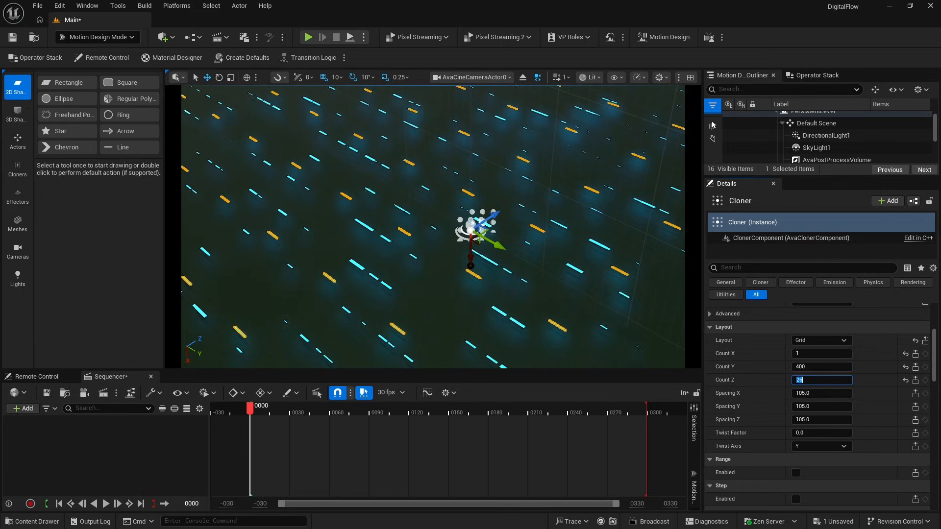
# Set the new Cloner's Spacing Z to 40.
pyautogui.click(805, 420)
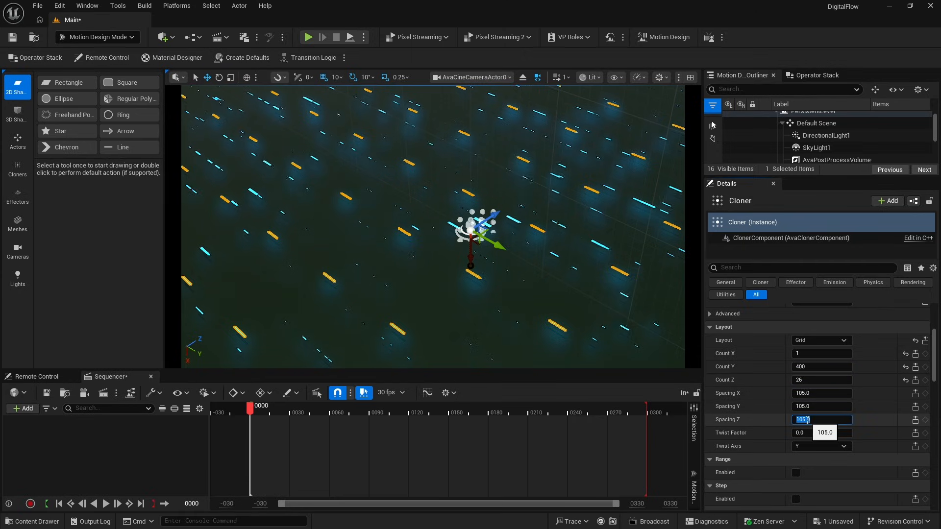
pyautogui.write('40')
pyautogui.press('Return')
# Enable the Cloner's Range, turn off Mirror Min & Max, and set the OffsetMax Y value to 400.
pyautogui.scroll(-3, 870, 370)
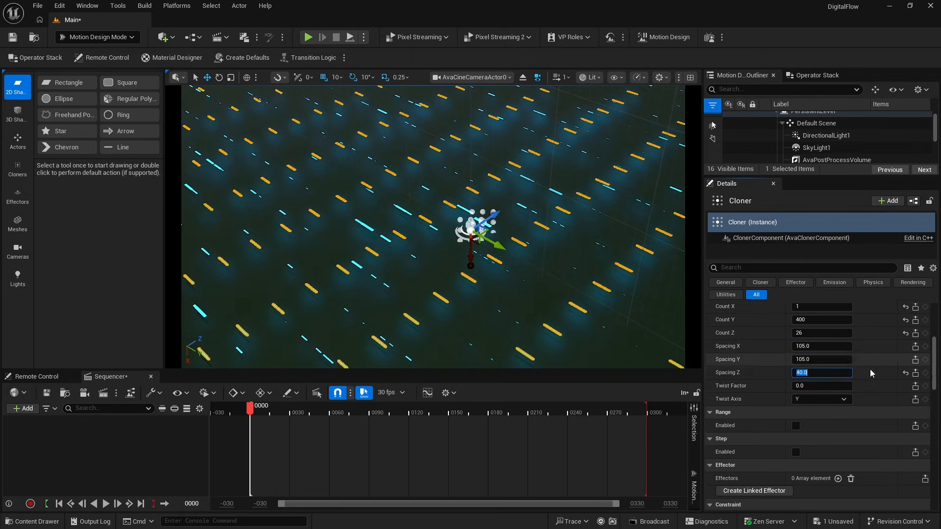
pyautogui.click(796, 395)
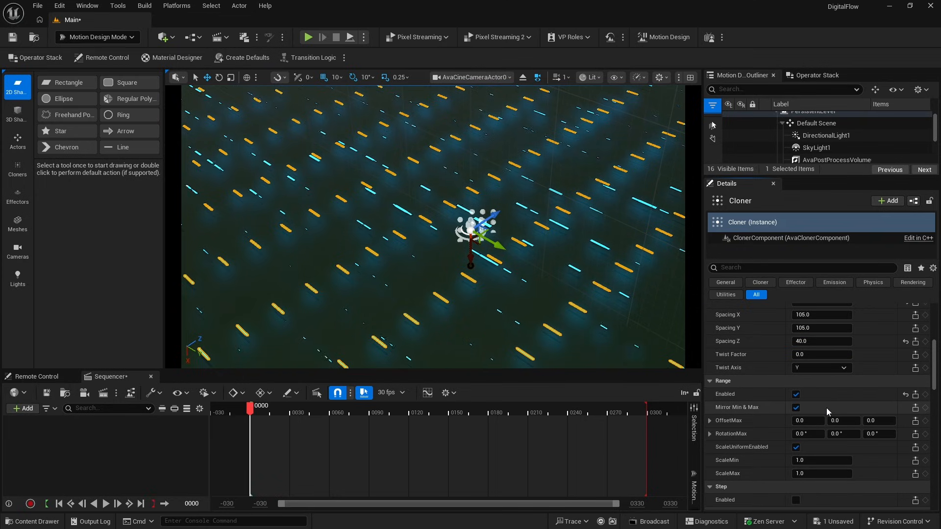
pyautogui.click(796, 407)
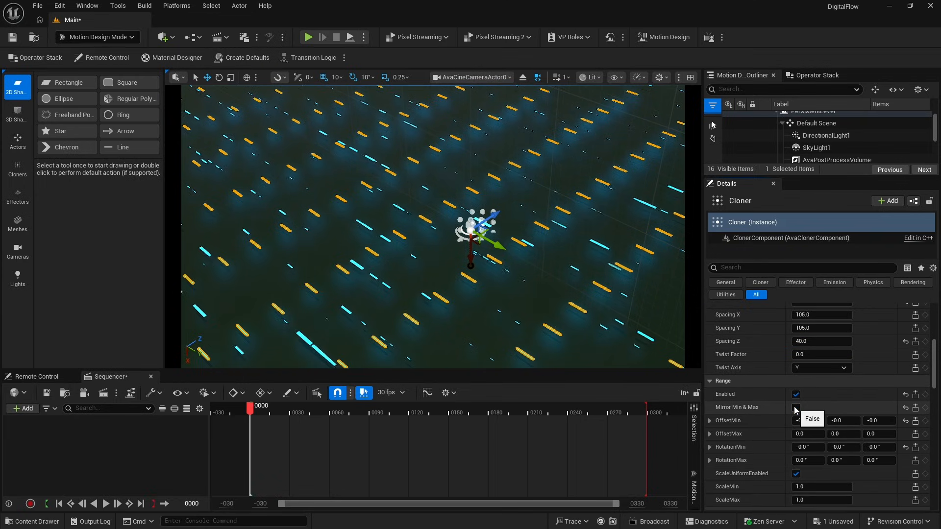
pyautogui.click(836, 435)
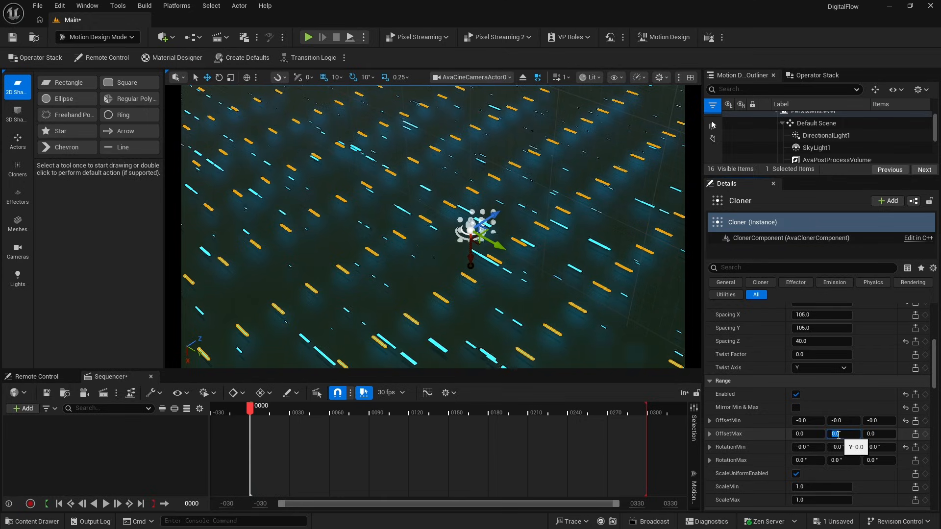
pyautogui.write('400')
pyautogui.press('Return')
# Set the Cloner's Range ScaleMin to 0.1.
pyautogui.scroll(-2, 744, 428)
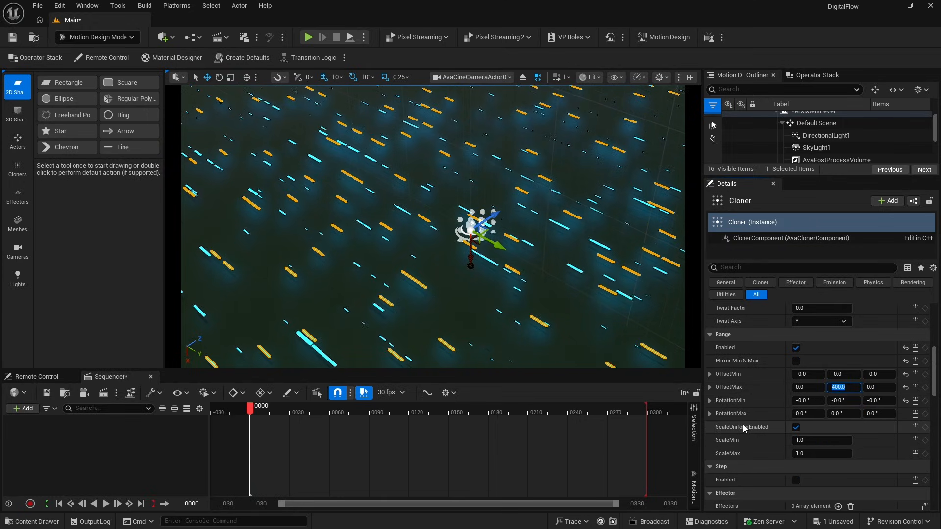
pyautogui.click(813, 442)
pyautogui.write('0.1')
pyautogui.press('Return')
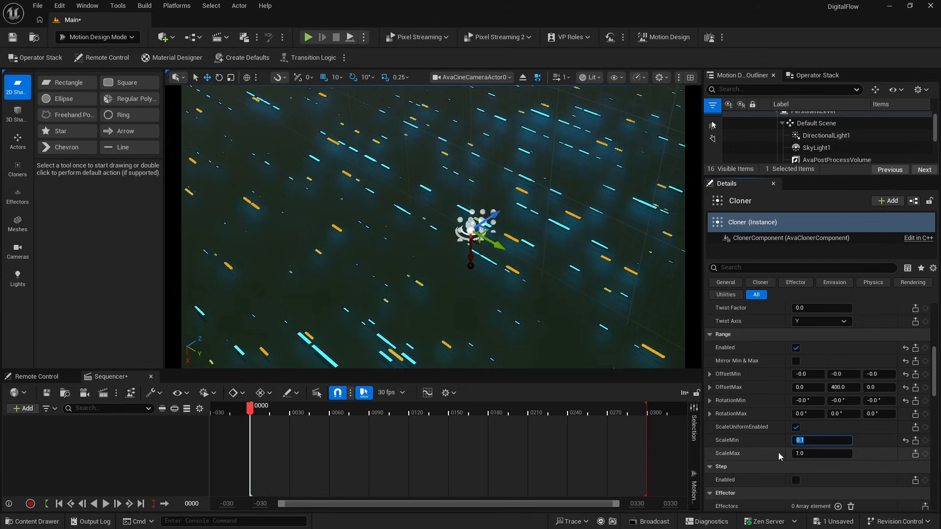
# Rename the new Cloner as Cloner_BlueAnimated and set its Y location to -100.
pyautogui.click(806, 146)
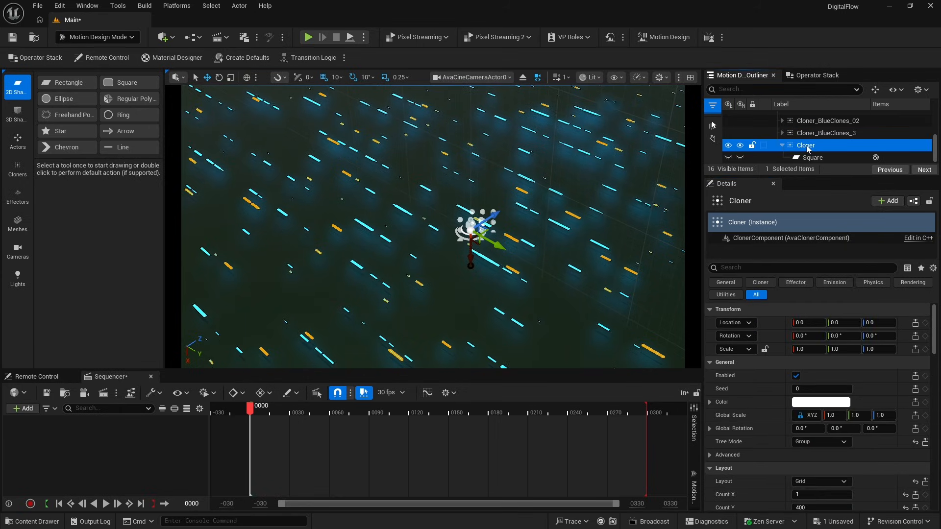
pyautogui.click(807, 147)
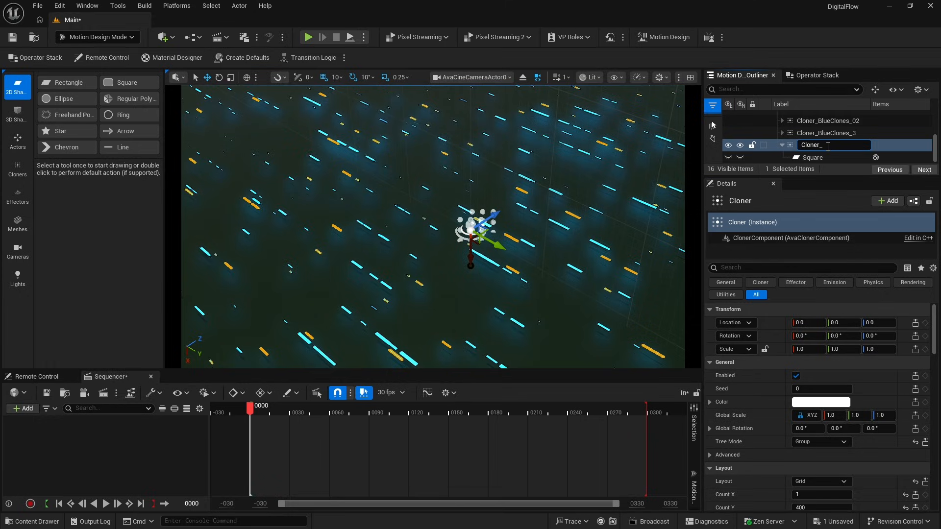
pyautogui.write('_Blu')
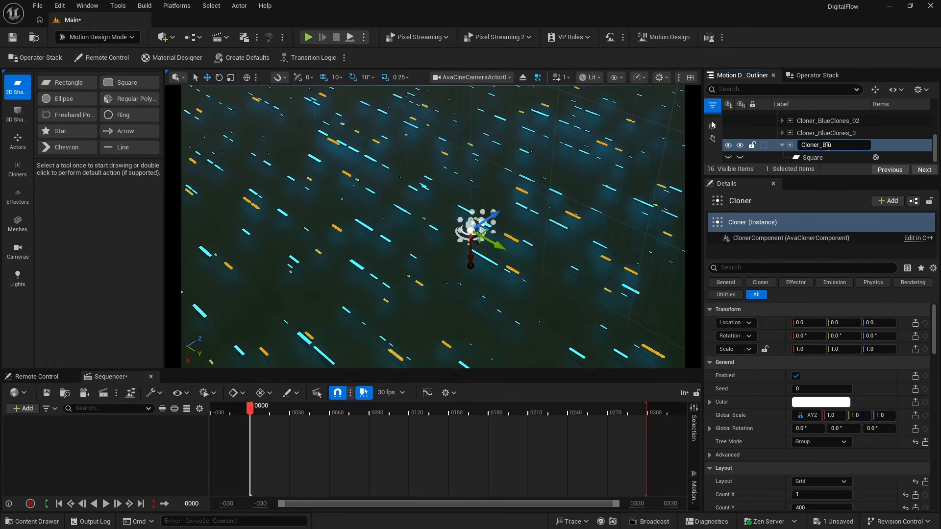
pyautogui.write('eAnimat')
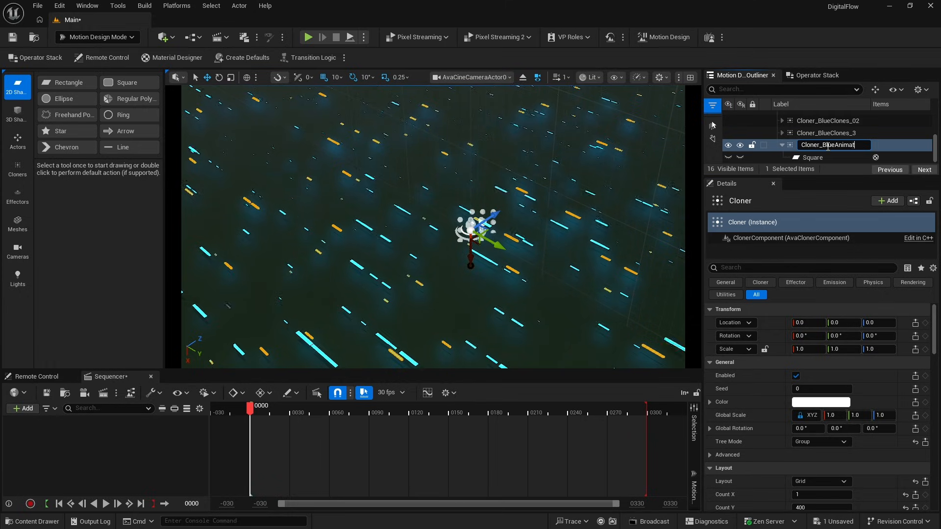
pyautogui.write('ed')
pyautogui.press('Return')
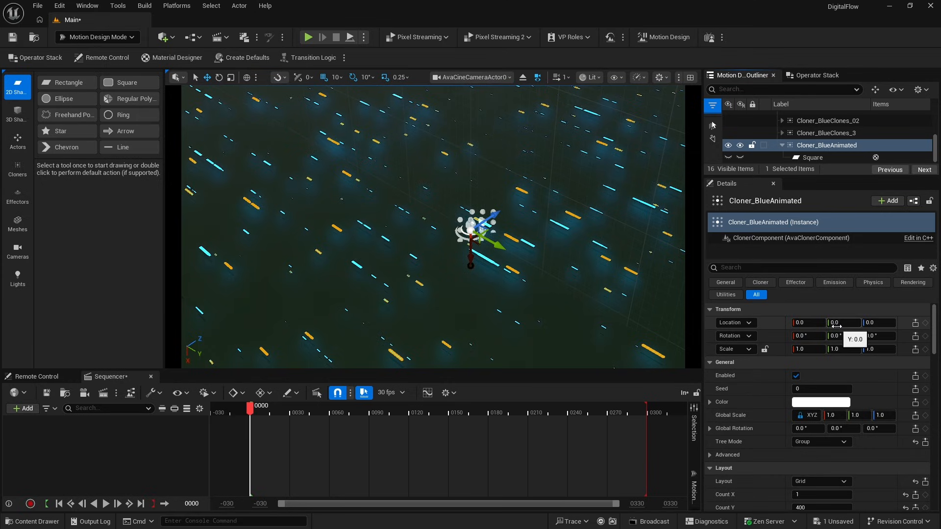
pyautogui.moveTo(842, 323)
pyautogui.mouseDown()
pyautogui.moveTo(784, 323)
pyautogui.moveTo(834, 323)
pyautogui.mouseUp()
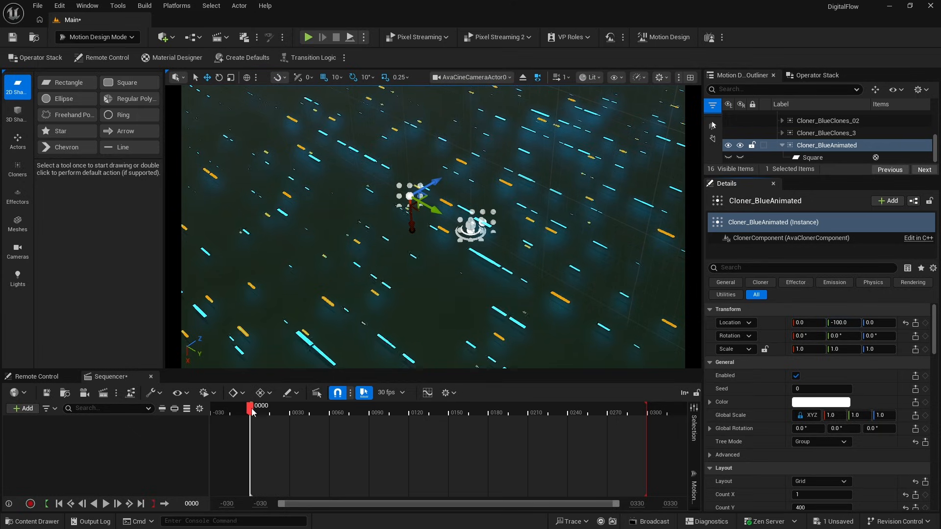
# Set Cloner_BlueAnimated's Y location to -2000 and add a location keyframe at frame 0.
pyautogui.moveTo(839, 323); pyautogui.dragTo(838, 321)
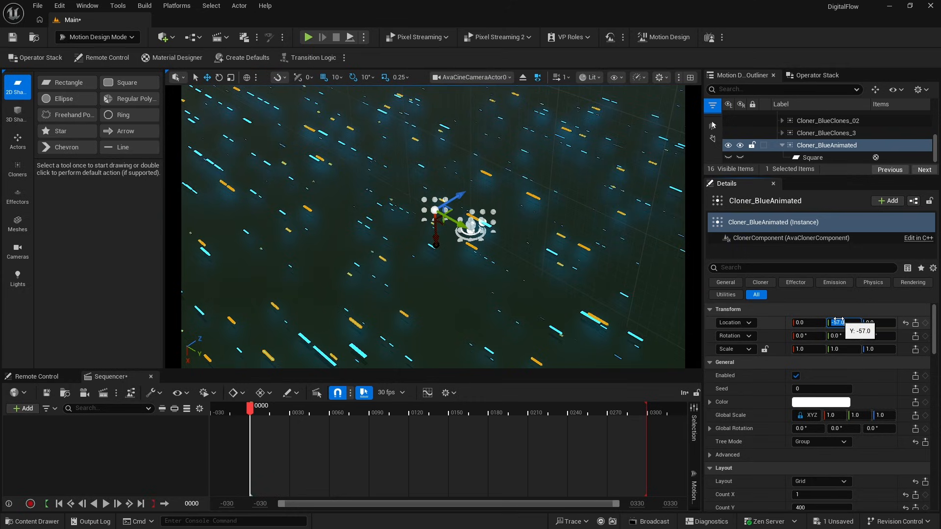
pyautogui.write('-200')
pyautogui.press('Return')
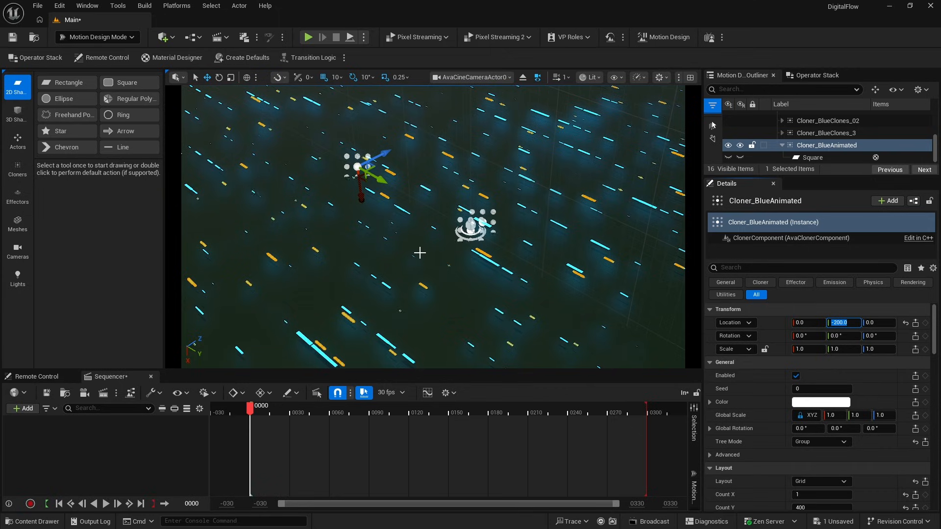
pyautogui.write('-2000')
pyautogui.press('Return')
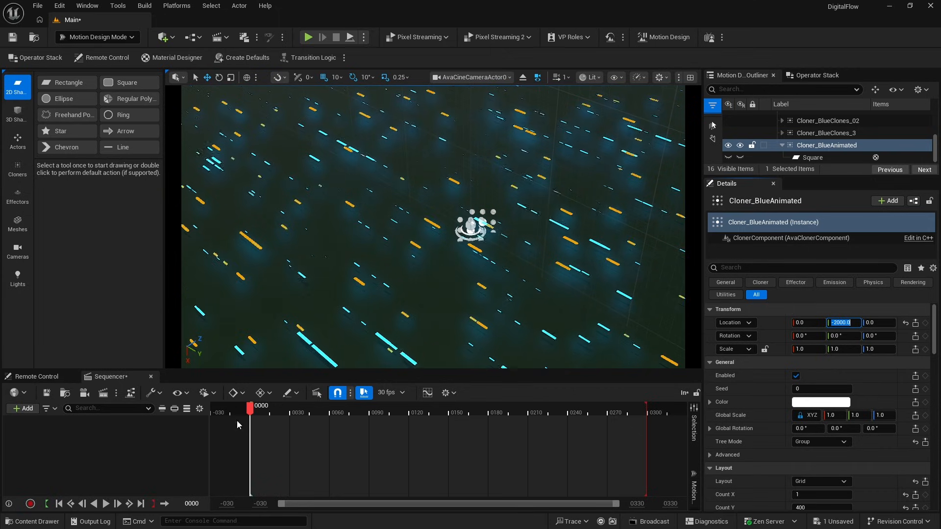
pyautogui.click(925, 323)
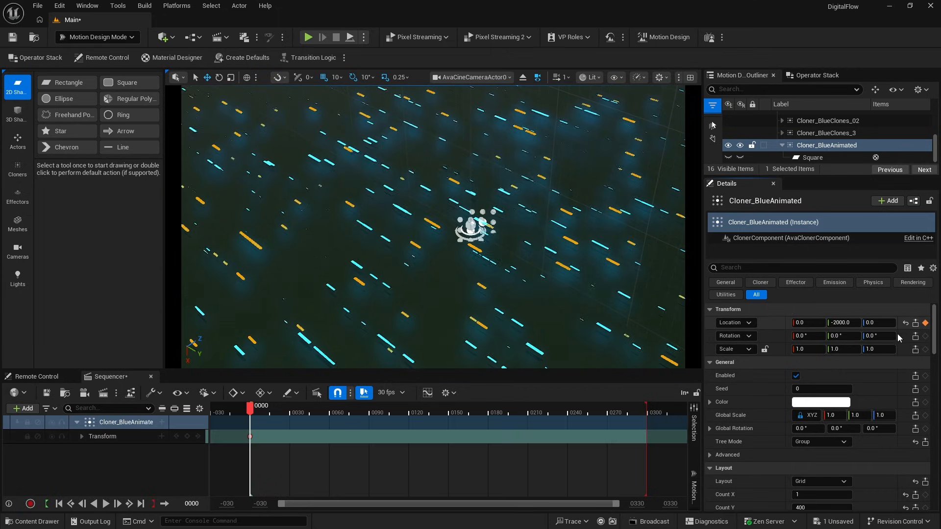
# At the sequence's last frame, set Cloner_BlueAnimated's Y location to 2000 and add a location keyframe.
pyautogui.click(141, 504)
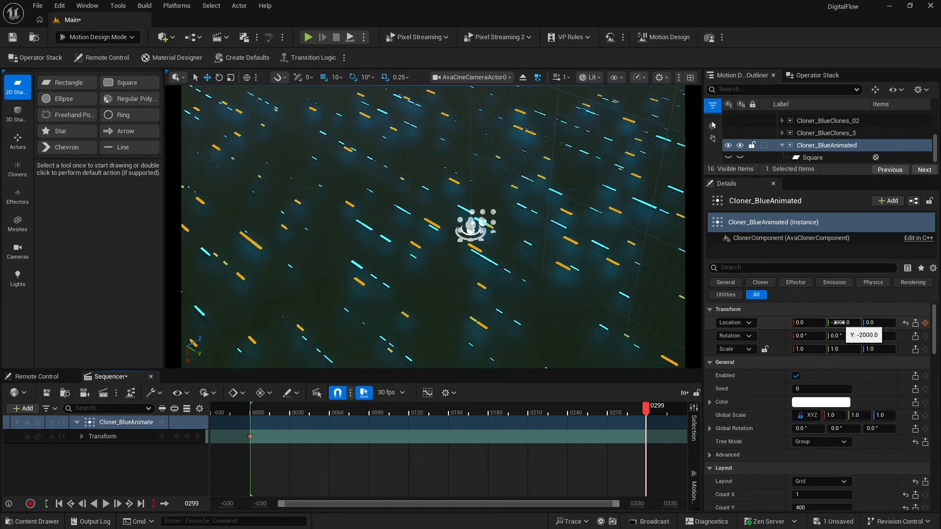
pyautogui.click(840, 322)
pyautogui.write('2000')
pyautogui.press('Return')
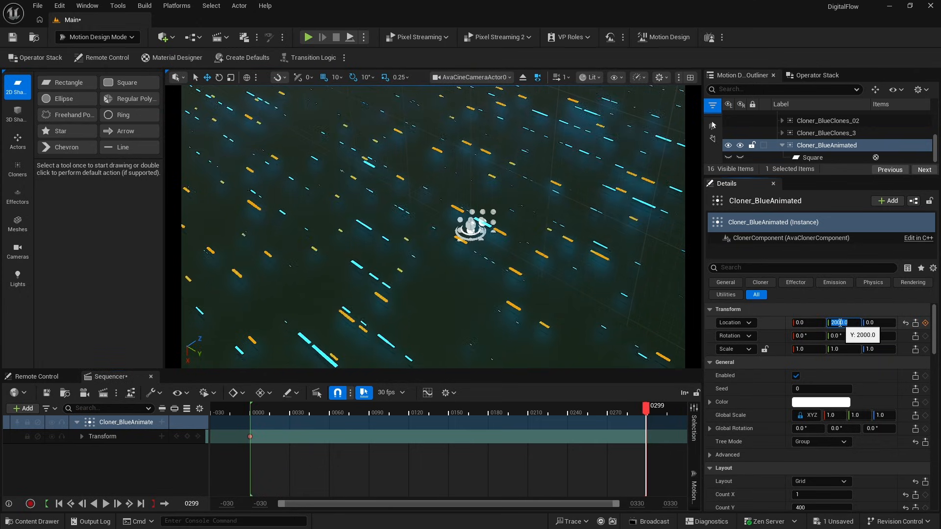
pyautogui.click(925, 322)
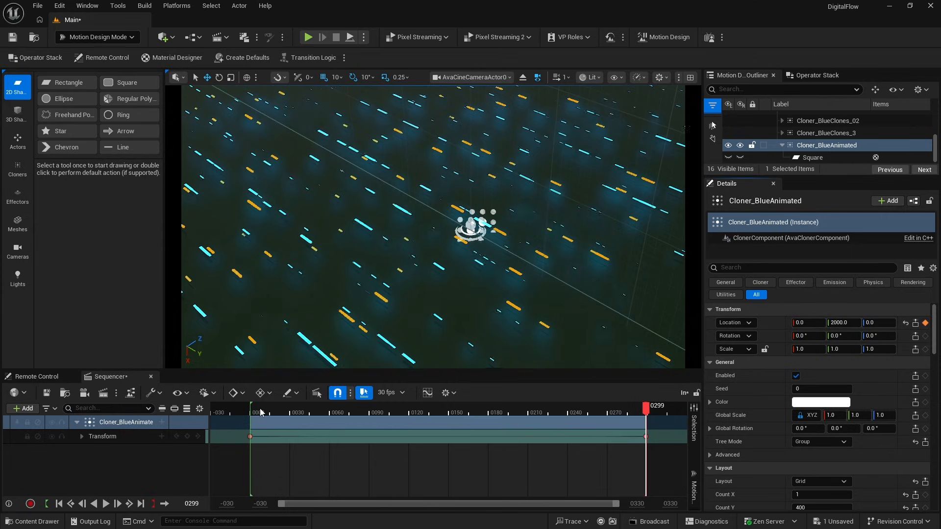
# Change both of Cloner_BlueAnimated's transform keyframes to Linear interpolation and play the sequence.
pyautogui.moveTo(237, 432); pyautogui.dragTo(660, 446)
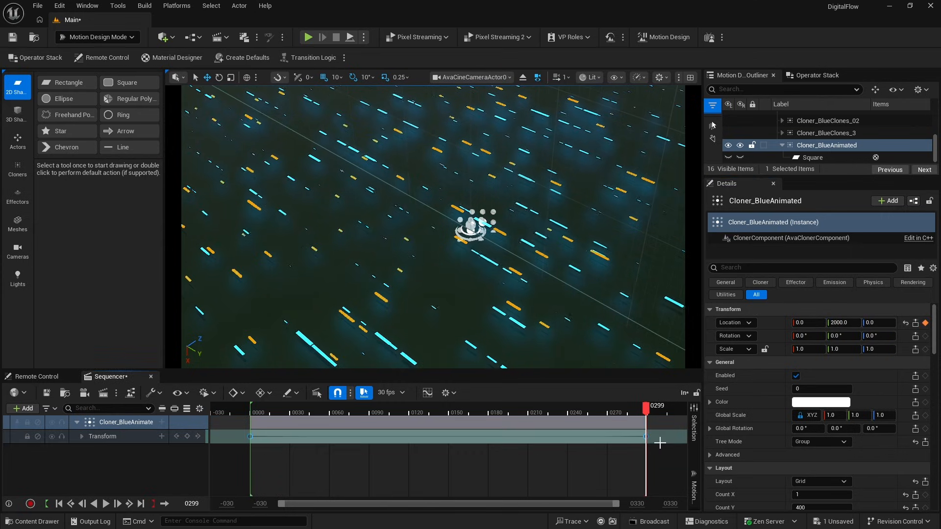
pyautogui.rightClick(251, 438)
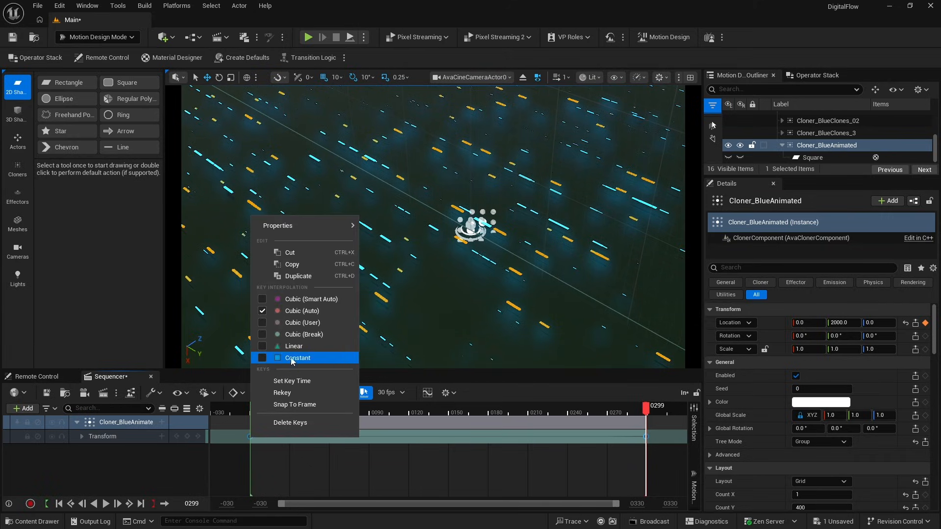
pyautogui.click(293, 347)
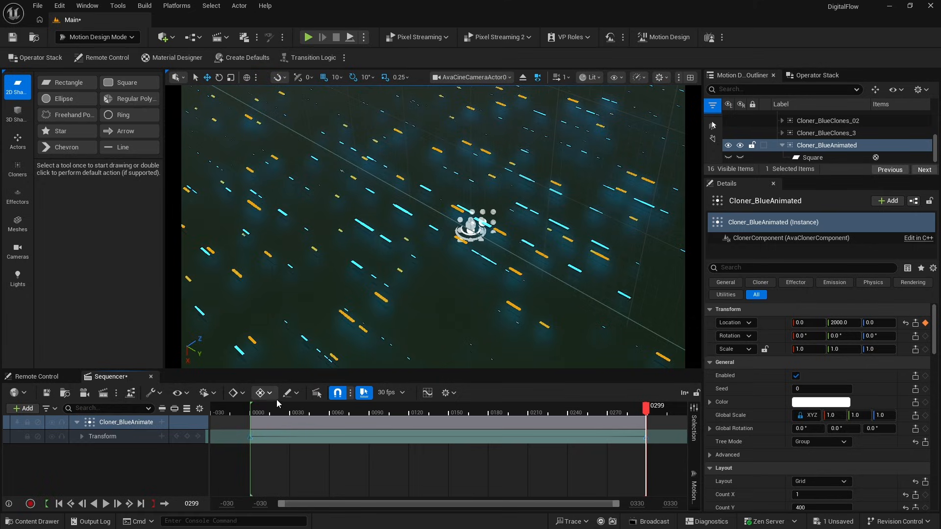
pyautogui.click(105, 504)
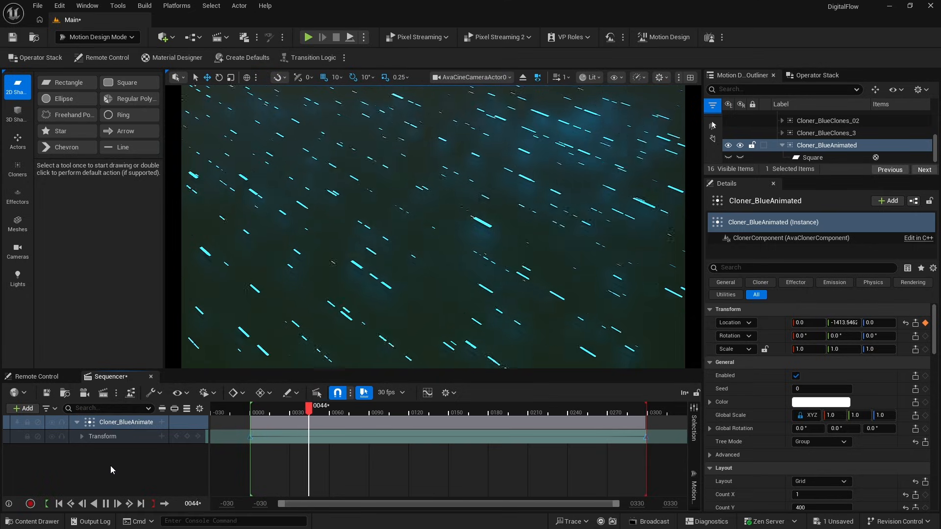
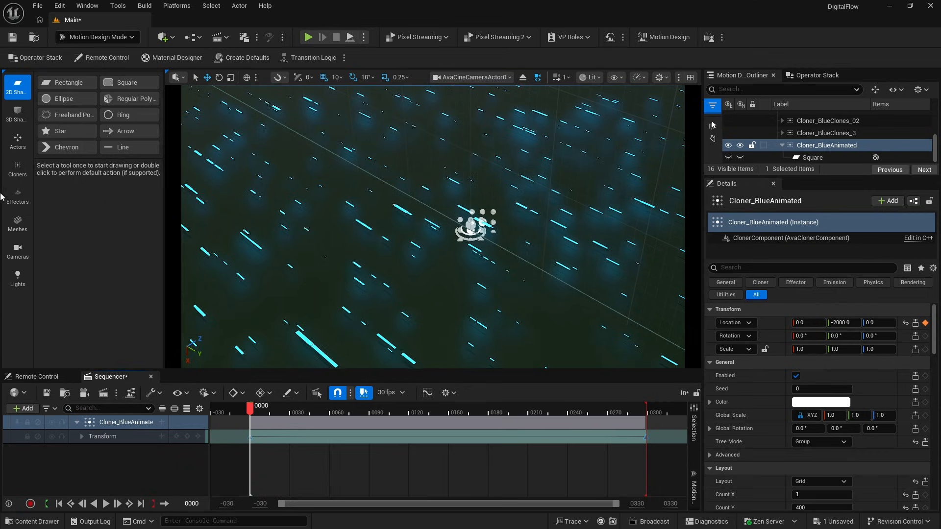
# Add a new Grid cloner to the scene and delete its DefaultClone.
pyautogui.click(17, 175)
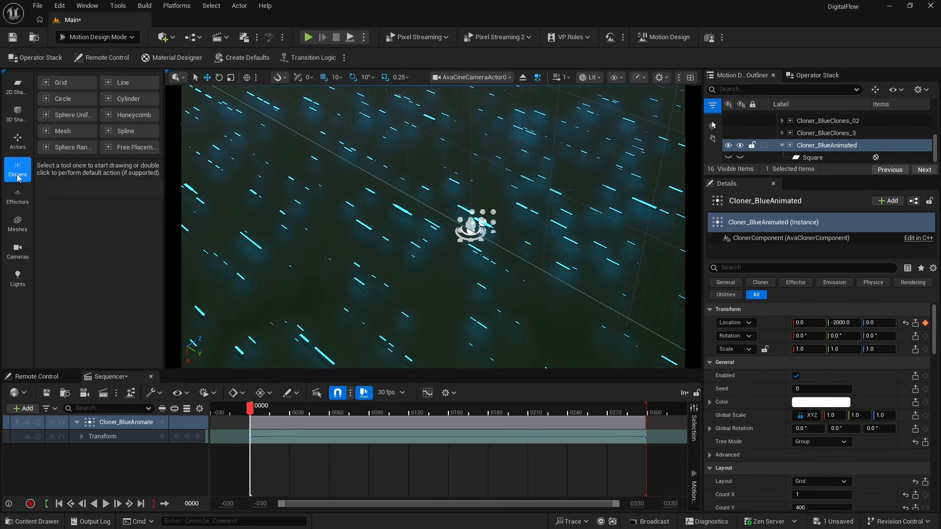
pyautogui.doubleClick(66, 86)
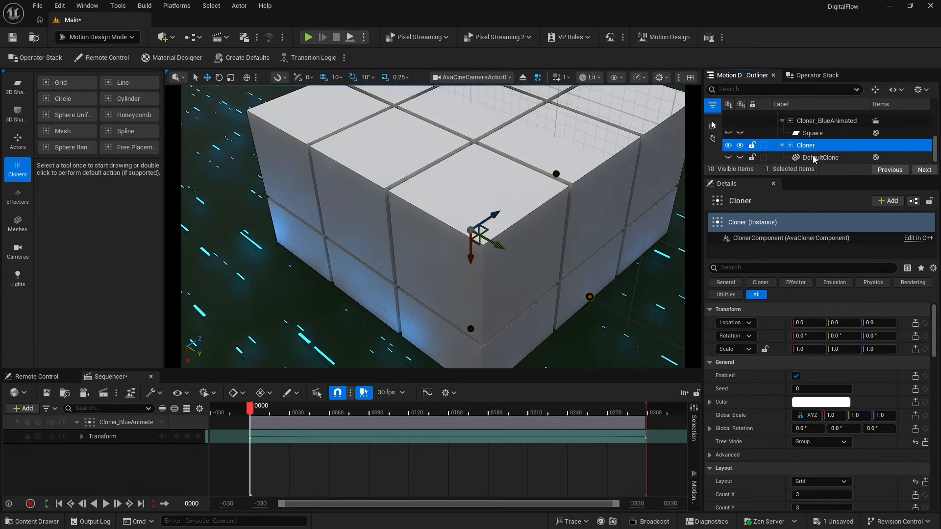
pyautogui.click(813, 157)
pyautogui.press('Delete')
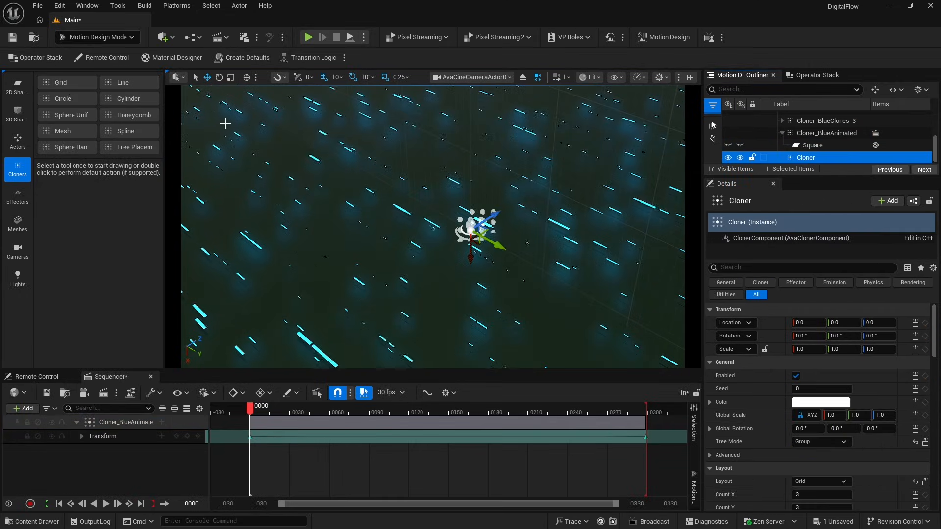
# Add a 2D Rectangle shape and set its Mesh Size to 50 by 5.
pyautogui.click(17, 86)
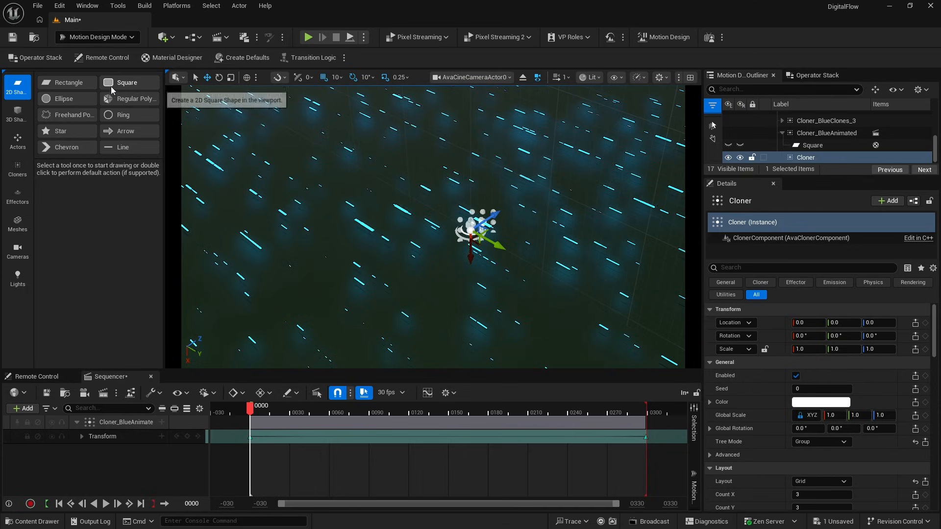
pyautogui.doubleClick(65, 87)
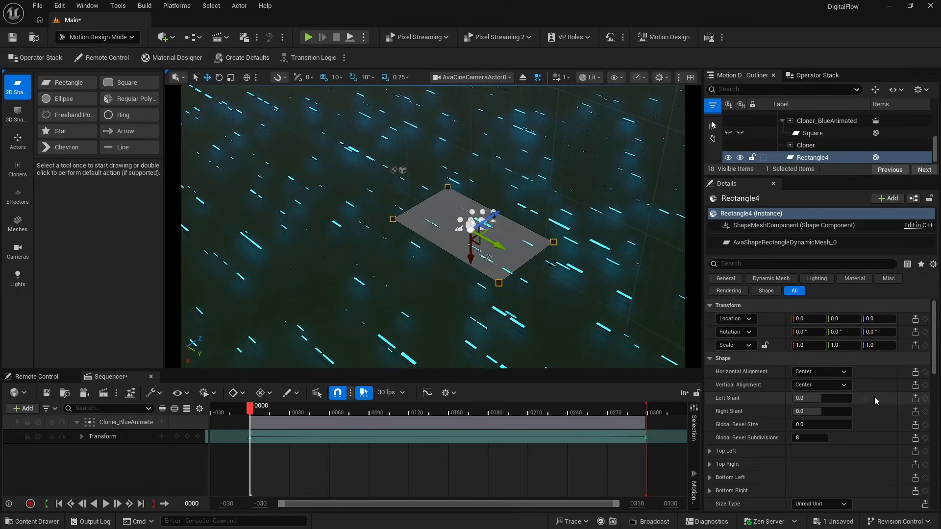
pyautogui.scroll(-5, 874, 398)
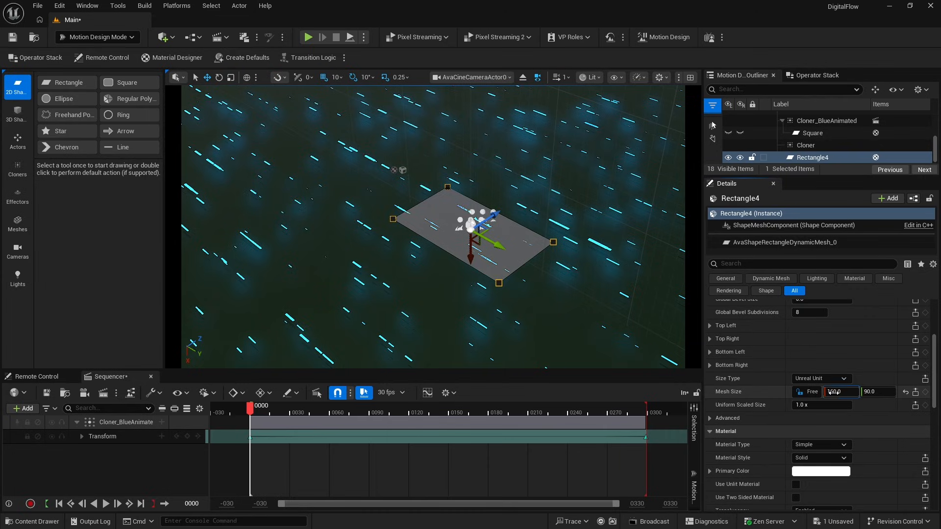
pyautogui.click(833, 392)
pyautogui.write('50')
pyautogui.press('Tab')
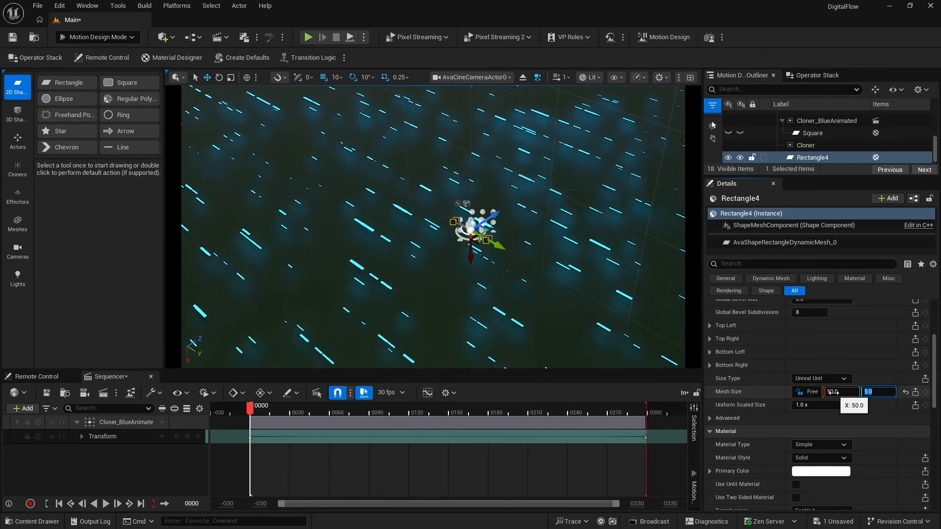
# Set the new rectangle's Left Slant and Right Slant to 30 and parent it to the new Cloner.
pyautogui.scroll(4, 856, 381)
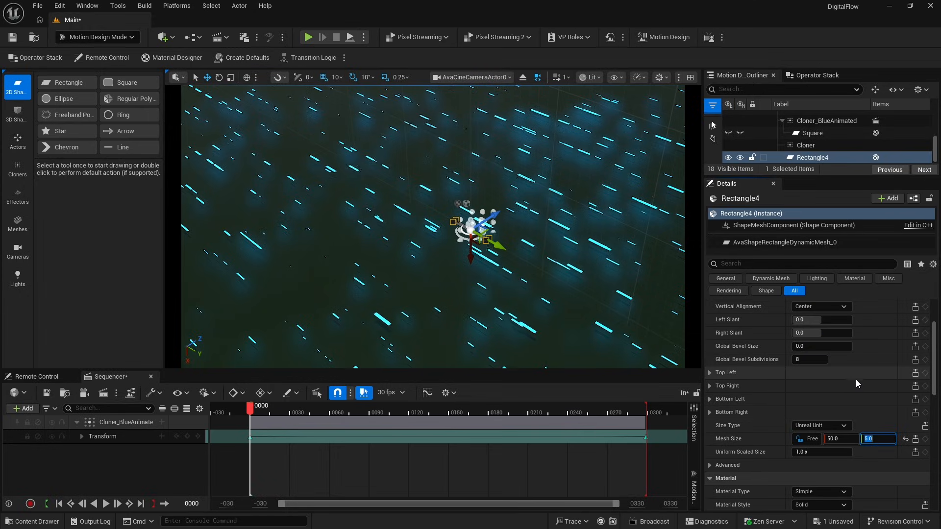
pyautogui.scroll(2, 869, 386)
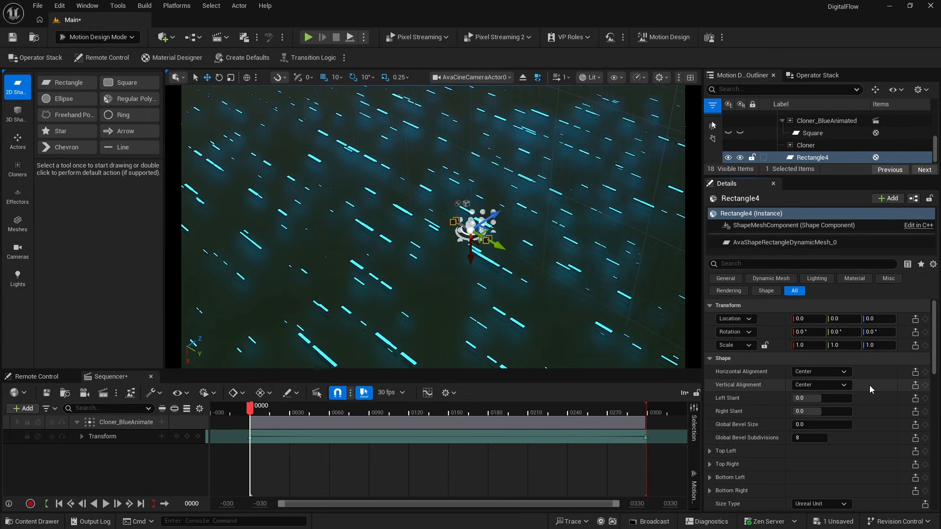
pyautogui.click(809, 398)
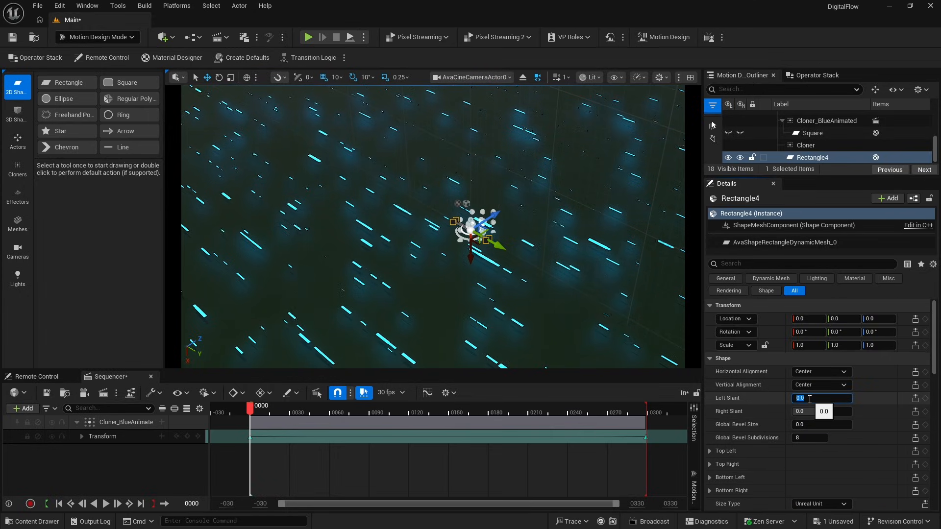
pyautogui.write('30')
pyautogui.press('Tab')
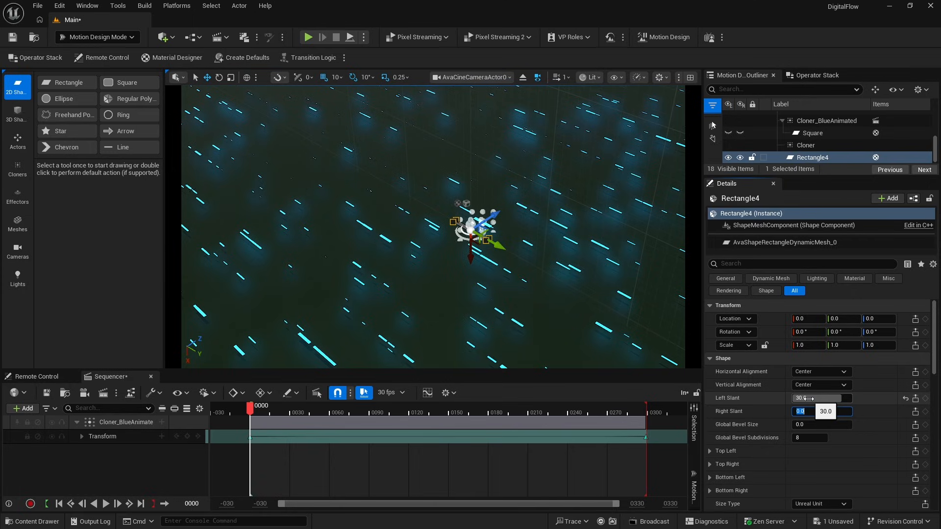
pyautogui.write('30')
pyautogui.press('Return')
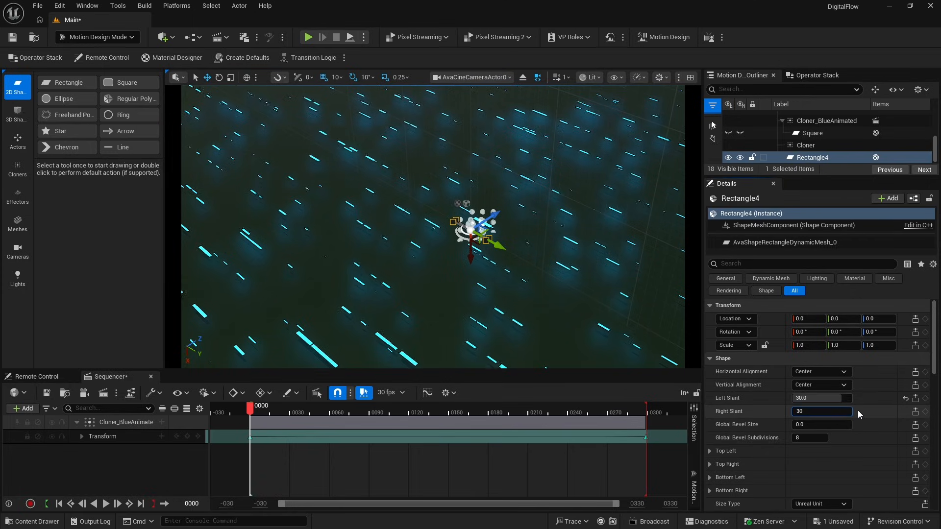
pyautogui.scroll(-2, 858, 414)
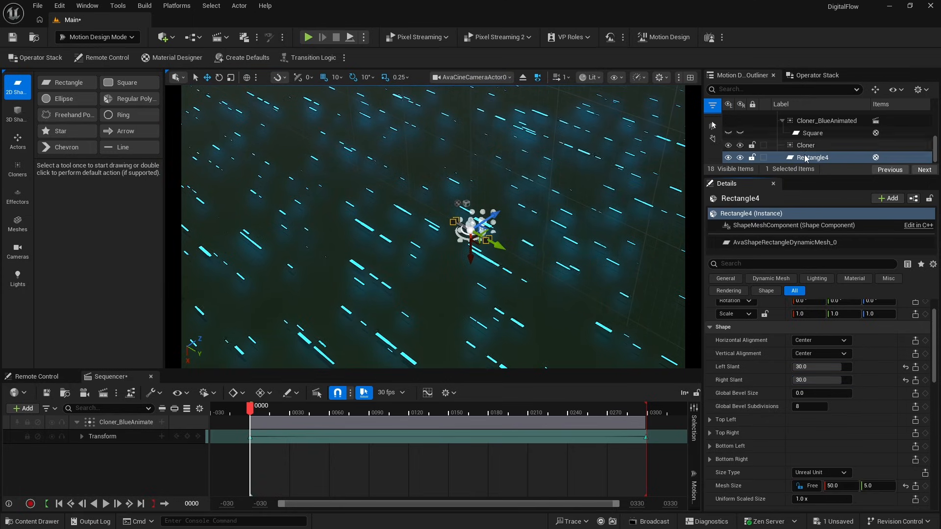
pyautogui.moveTo(804, 160); pyautogui.dragTo(810, 147)
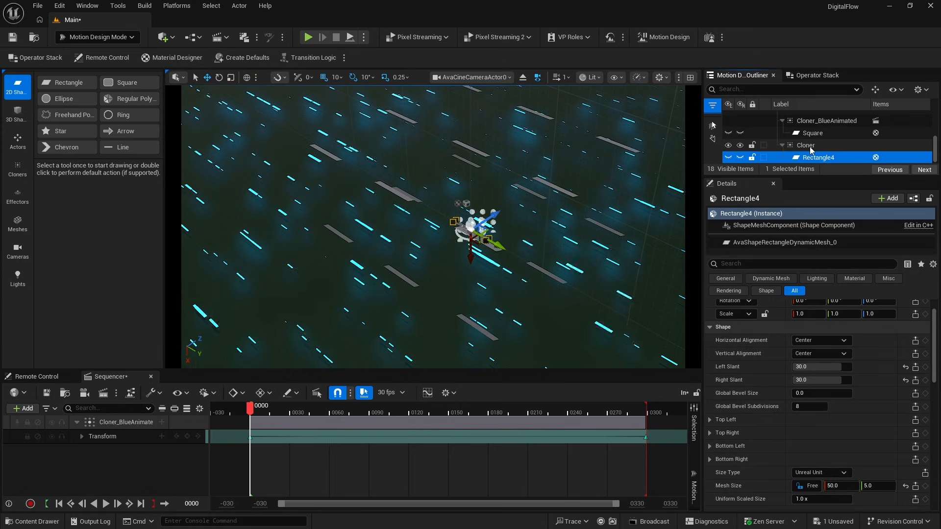
# Set the new Cloner's Z location to 190.
pyautogui.click(807, 147)
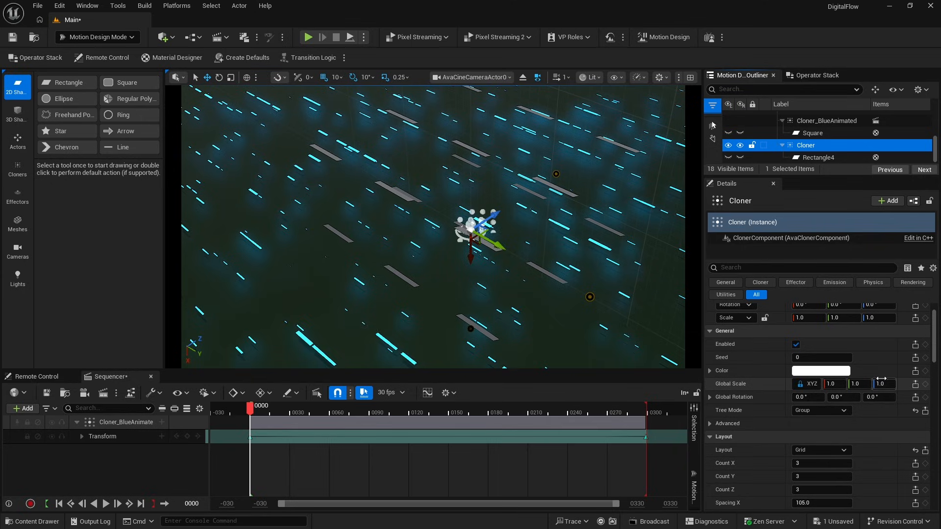
pyautogui.scroll(2, 879, 367)
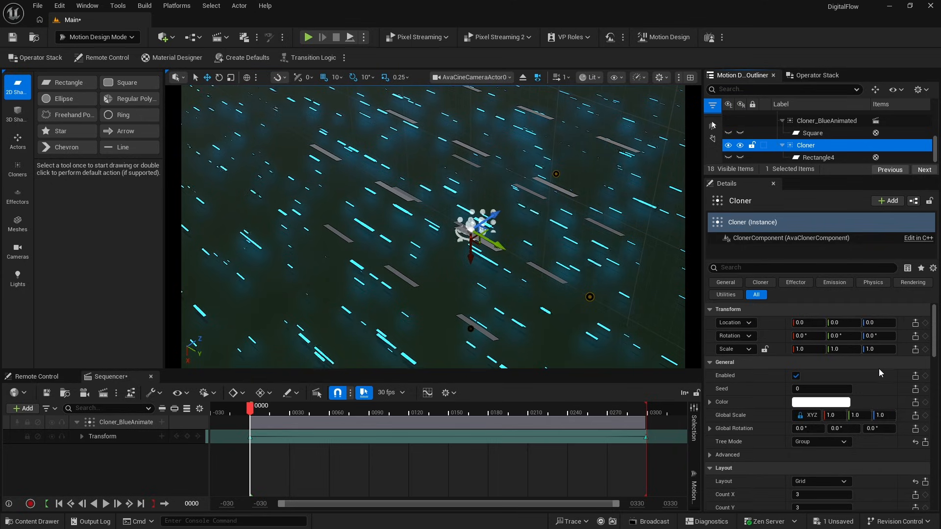
pyautogui.click(879, 374)
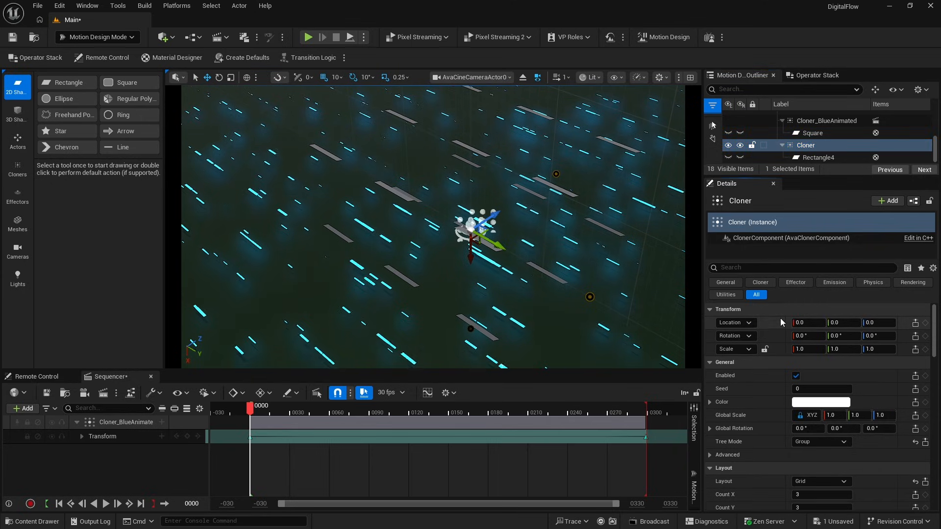
pyautogui.click(872, 324)
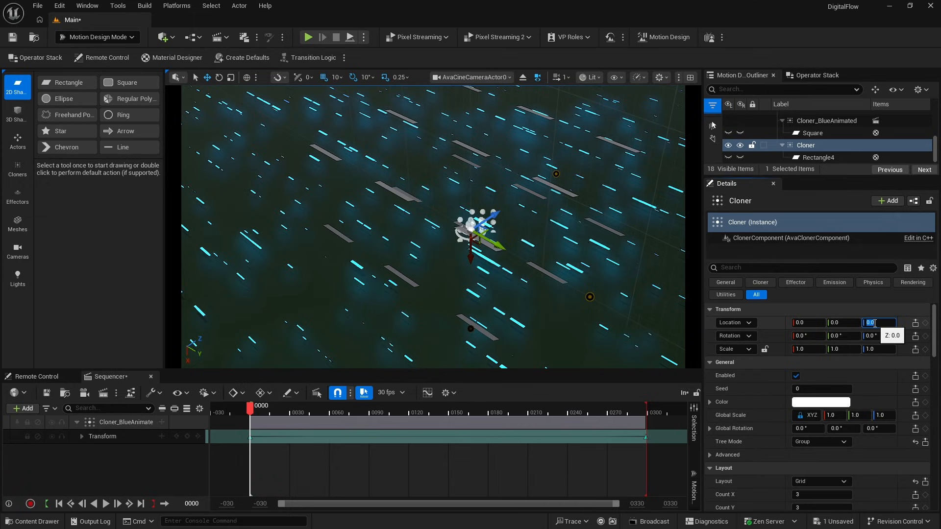
pyautogui.write('190')
pyautogui.press('Return')
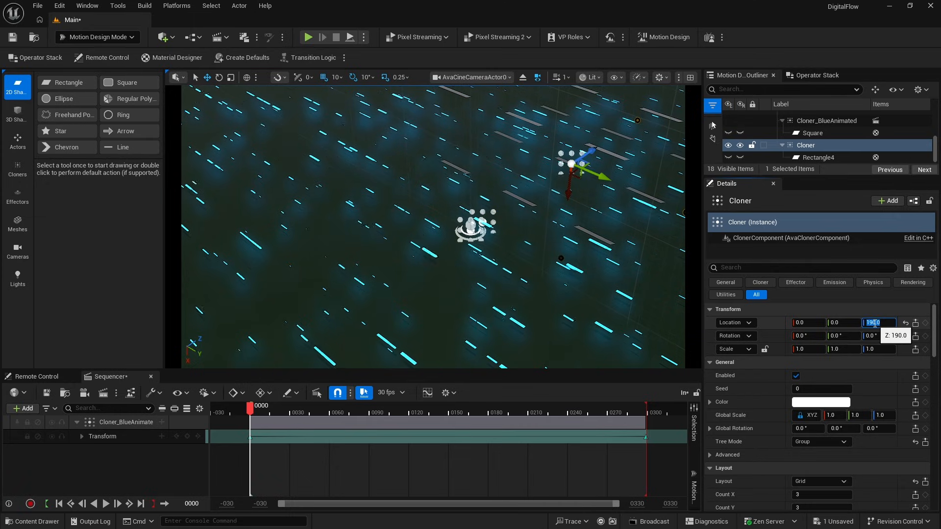
# Set the Cloner's grid layout to Count X 1, Count Y 80 and Count Z 1, with Spacing Y at 60.
pyautogui.scroll(-4, 873, 410)
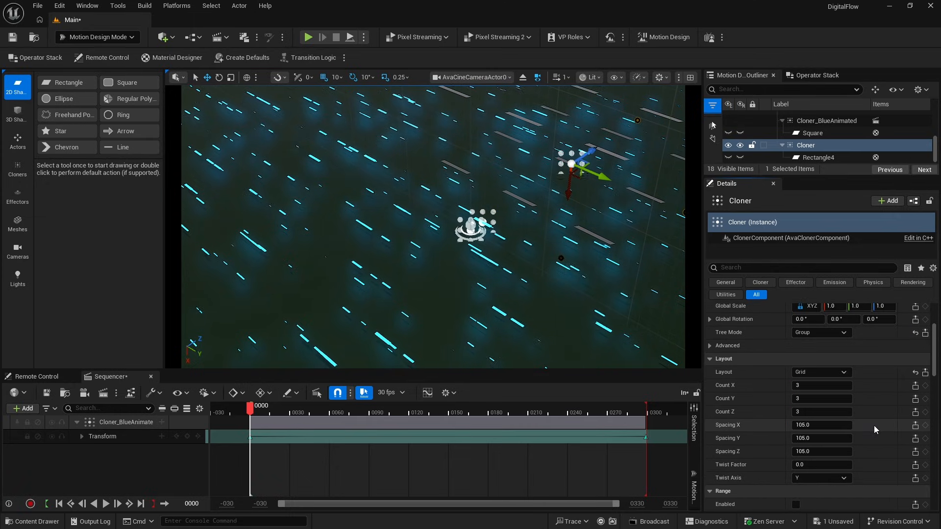
pyautogui.scroll(-1, 874, 430)
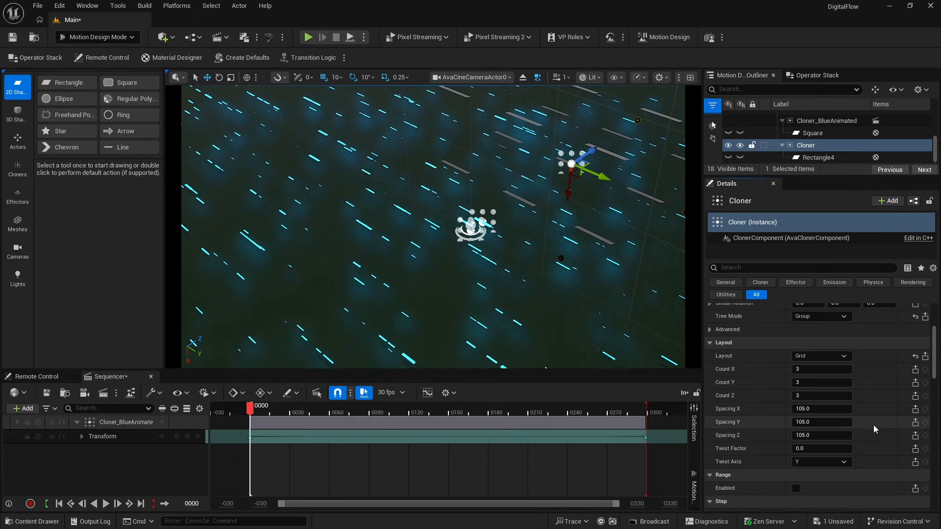
pyautogui.click(802, 370)
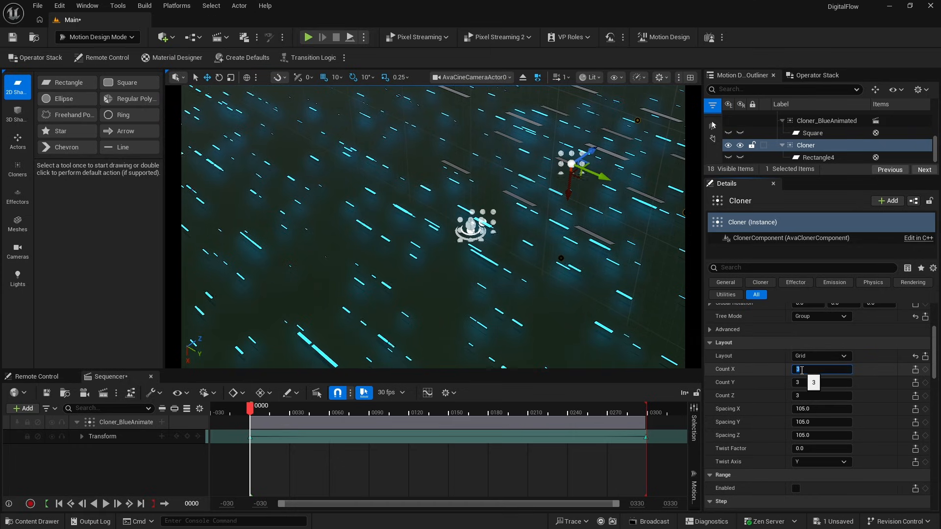
pyautogui.write('1')
pyautogui.press('Tab')
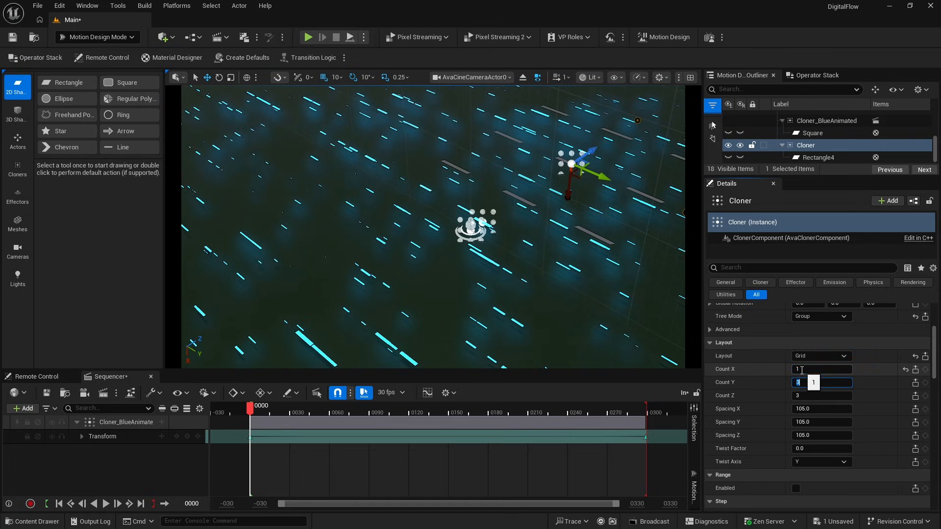
pyautogui.write('80')
pyautogui.press('Tab')
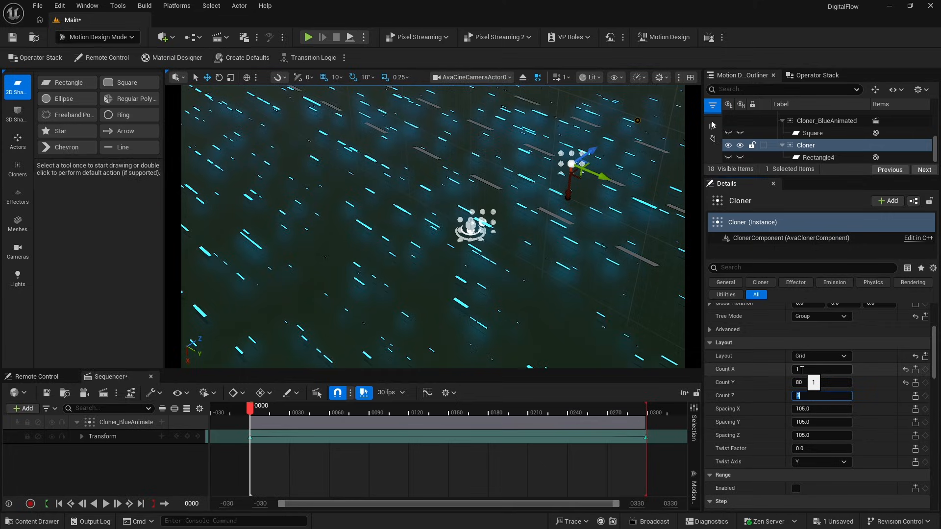
pyautogui.write('1')
pyautogui.press('Tab')
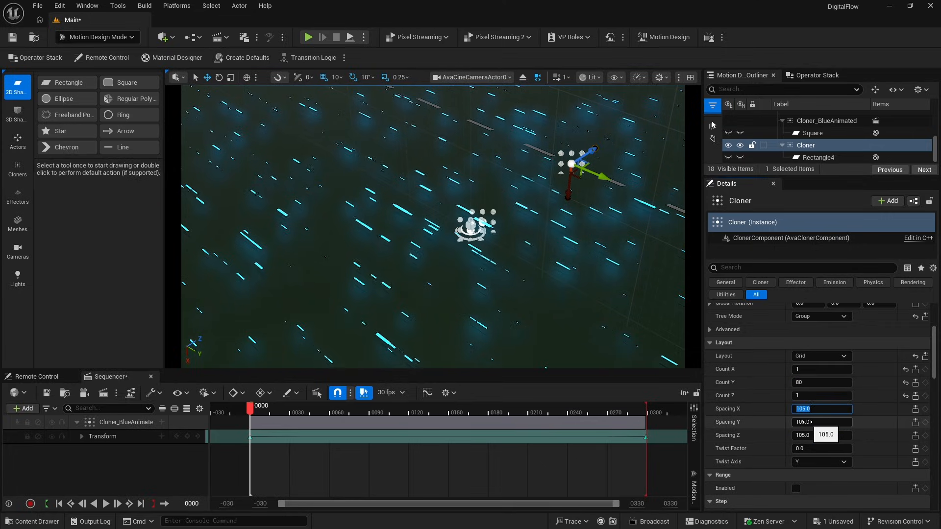
pyautogui.press('Tab')
pyautogui.write('60')
pyautogui.press('Return')
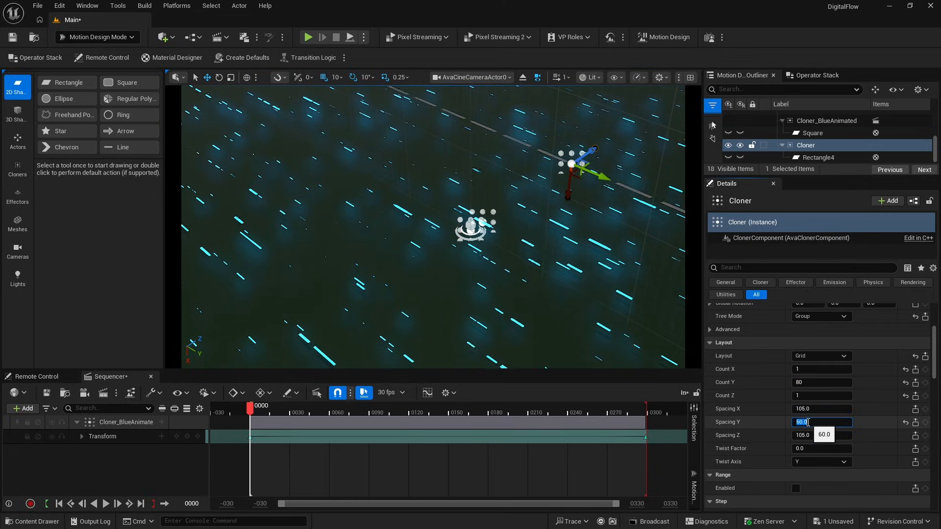
# Enable the Cloner's Range and set its OffsetMax Y to 500 and ScaleMin to 0.5.
pyautogui.scroll(-3, 868, 422)
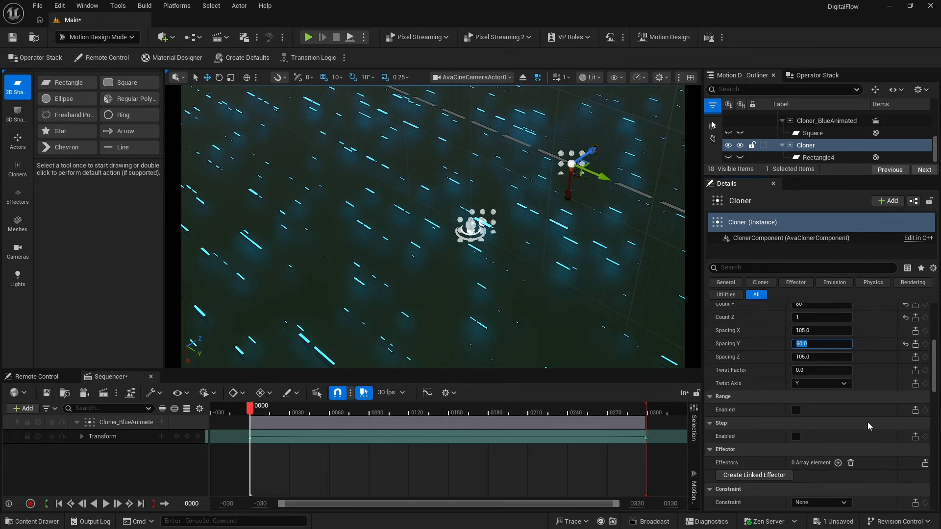
pyautogui.scroll(-1, 867, 422)
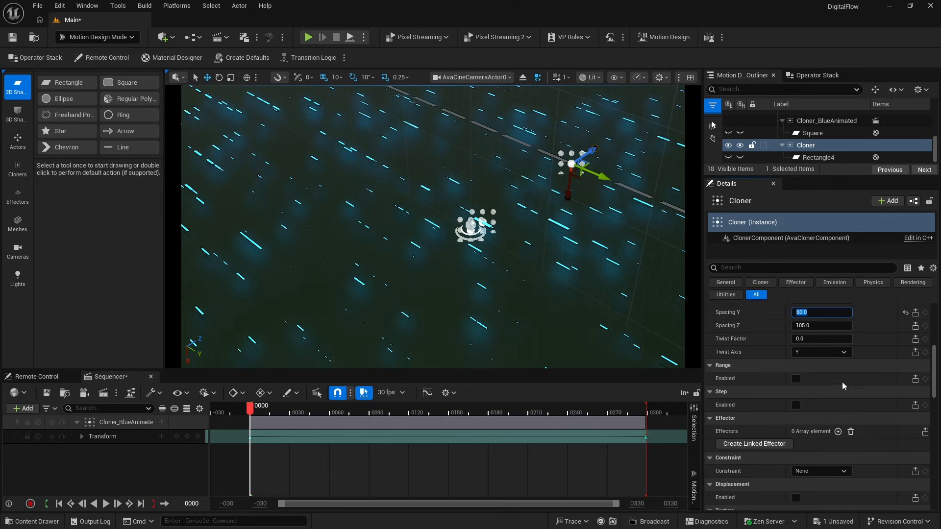
pyautogui.click(795, 378)
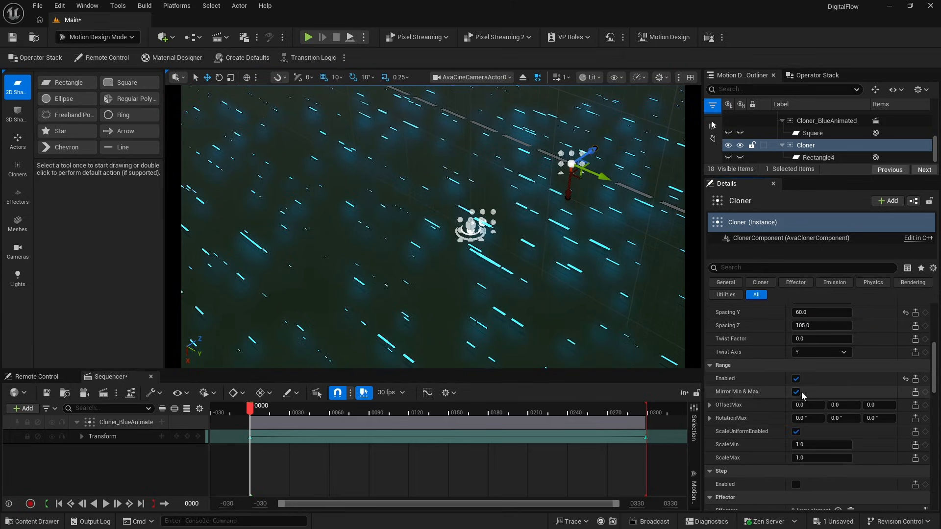
pyautogui.click(839, 406)
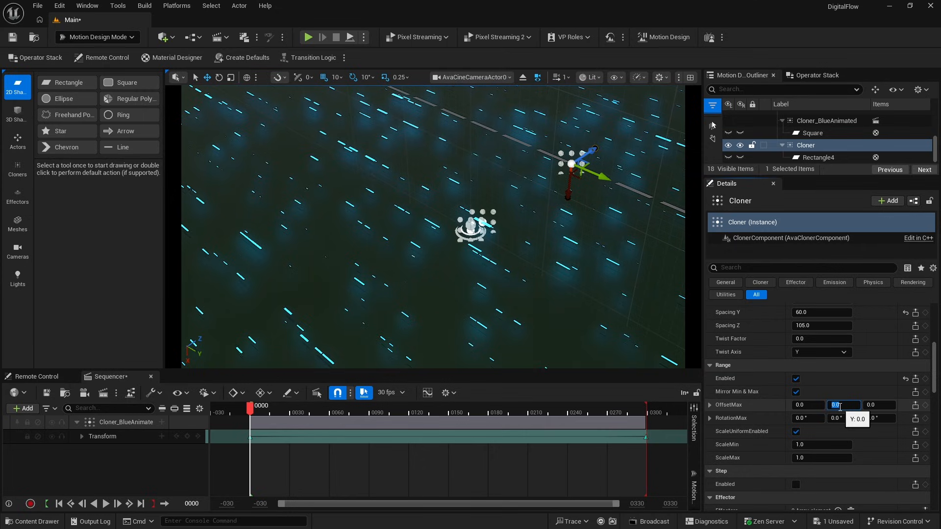
pyautogui.write('500')
pyautogui.press('Return')
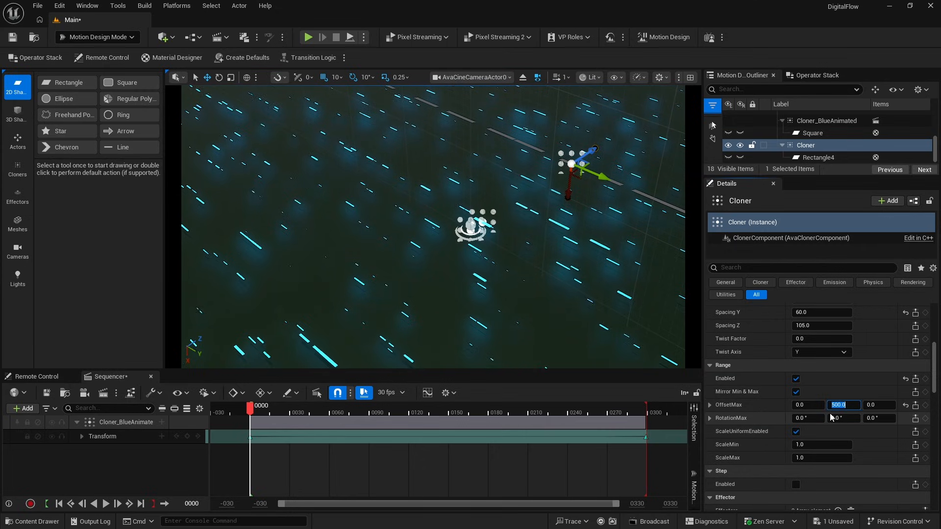
pyautogui.click(806, 444)
pyautogui.write('0.5')
pyautogui.press('Return')
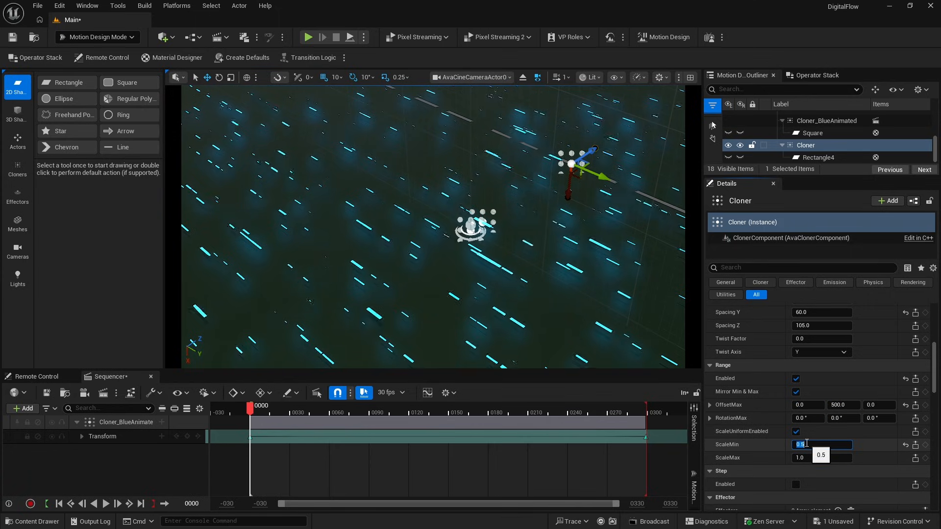
# Set the Cloner's spawn Emission Mode to Infinite.
pyautogui.scroll(-5, 769, 439)
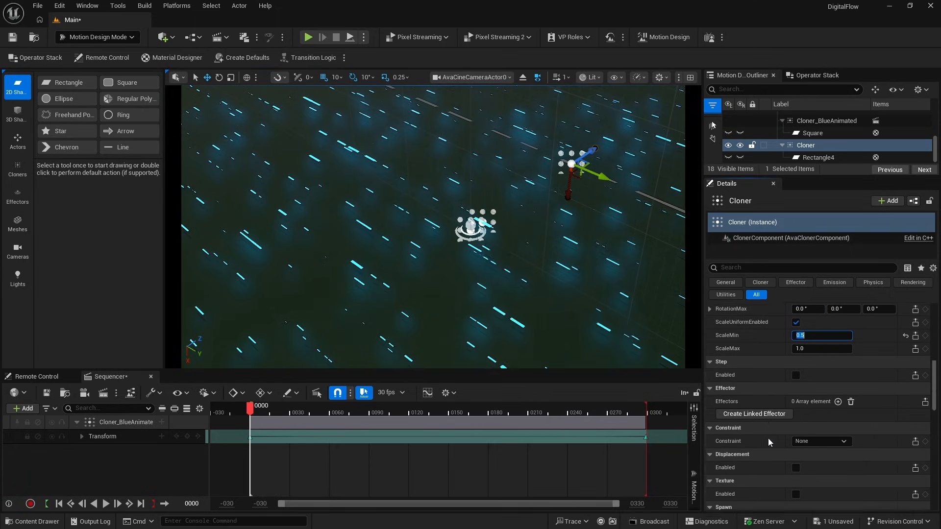
pyautogui.scroll(-4, 767, 437)
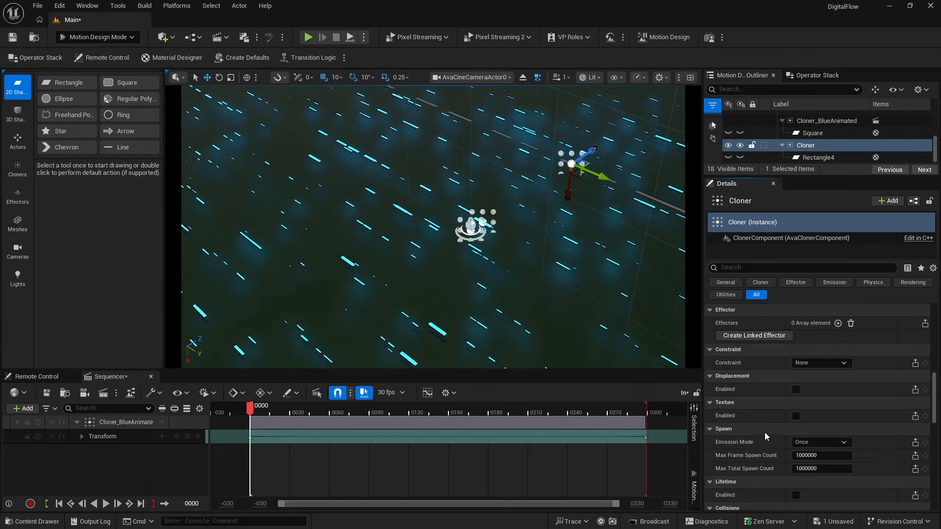
pyautogui.scroll(-3, 764, 429)
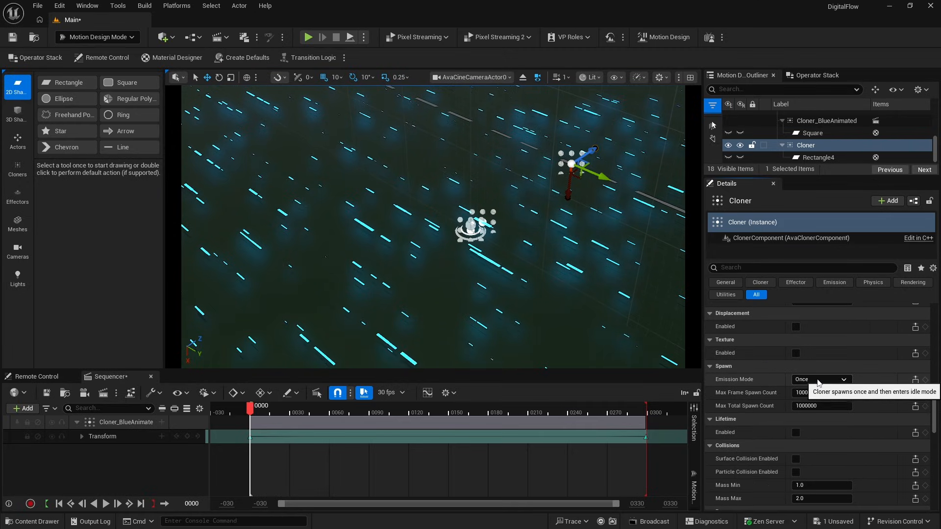
pyautogui.click(817, 385)
pyautogui.click(822, 408)
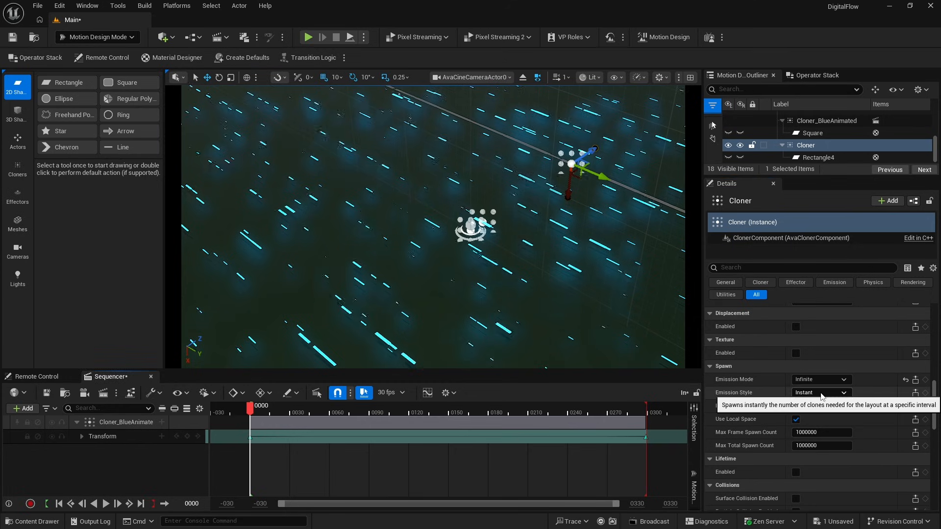
# Set the selected cloner's spawn emission style to Rate with an emission rate of 130.
pyautogui.click(822, 392)
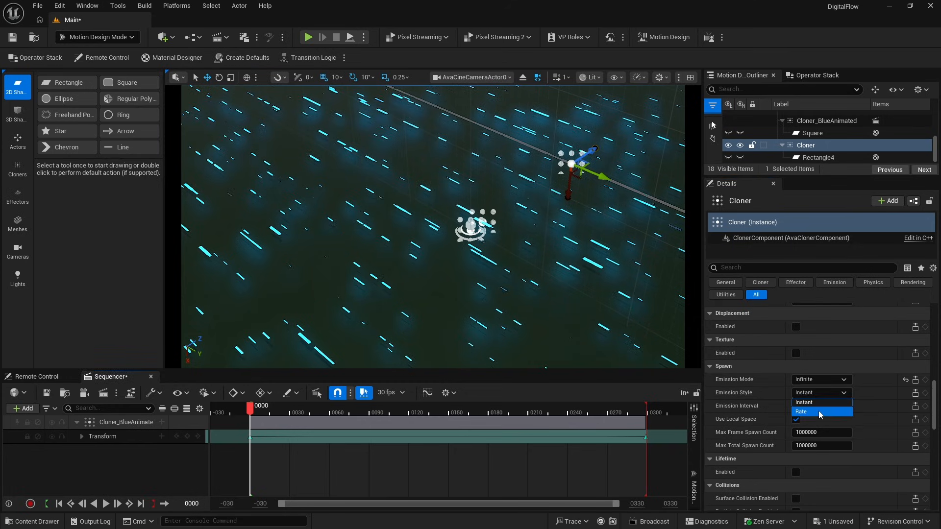
pyautogui.click(813, 409)
pyautogui.click(814, 408)
pyautogui.write('130')
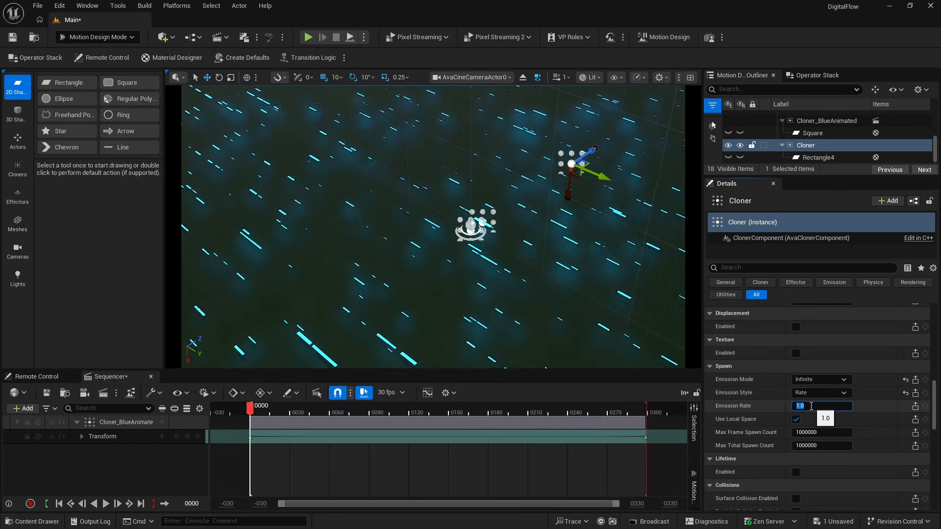
pyautogui.press('Return')
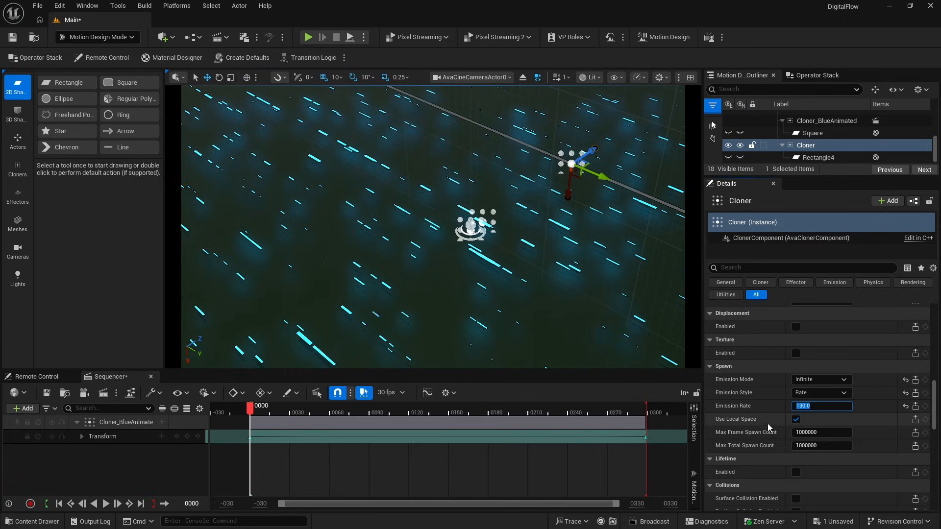
# Enable the cloner's lifetime with a minimum of 0.5 and a maximum of 5, and turn on lifetime scaling.
pyautogui.scroll(-4, 767, 423)
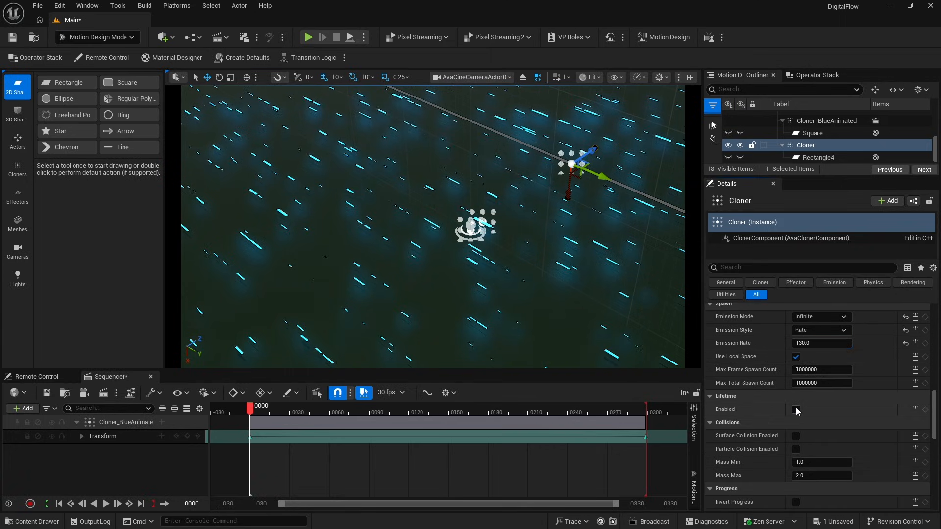
pyautogui.click(795, 410)
pyautogui.click(815, 422)
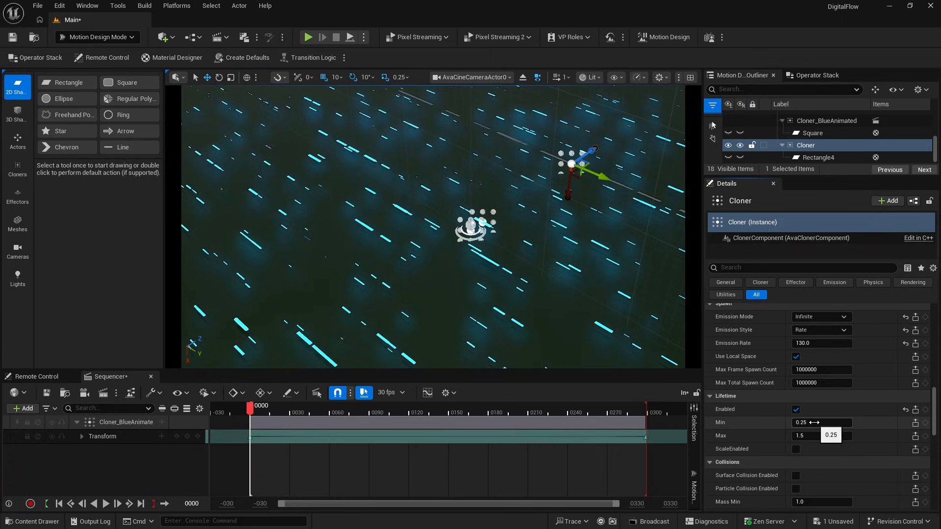
pyautogui.write('.5')
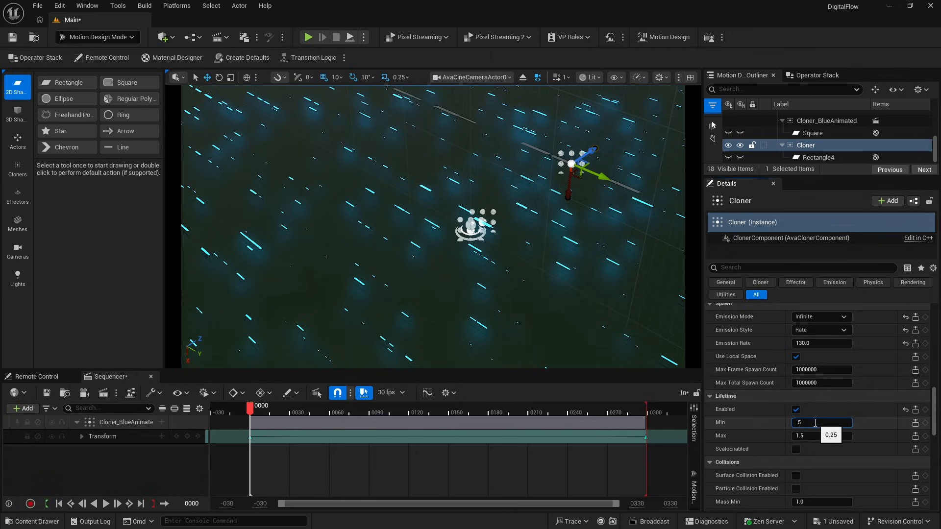
pyautogui.click(805, 435)
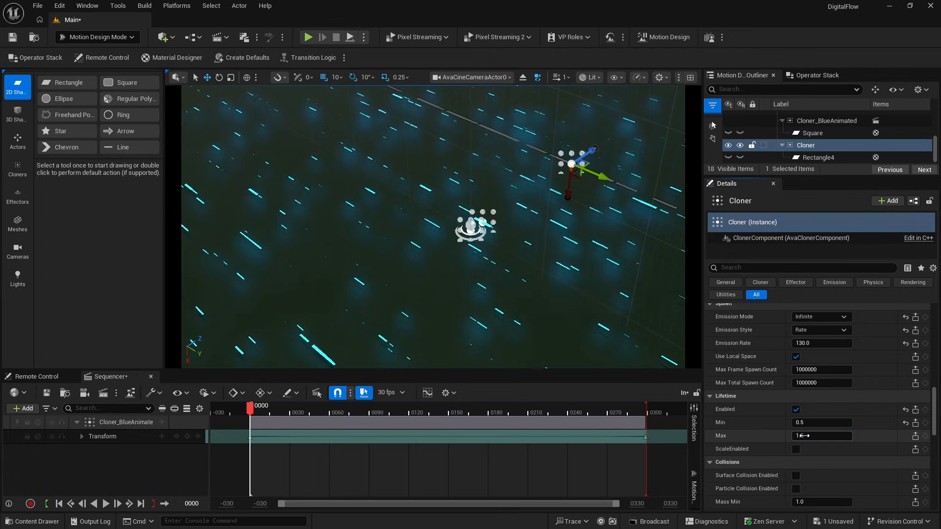
pyautogui.write('5')
pyautogui.press('Return')
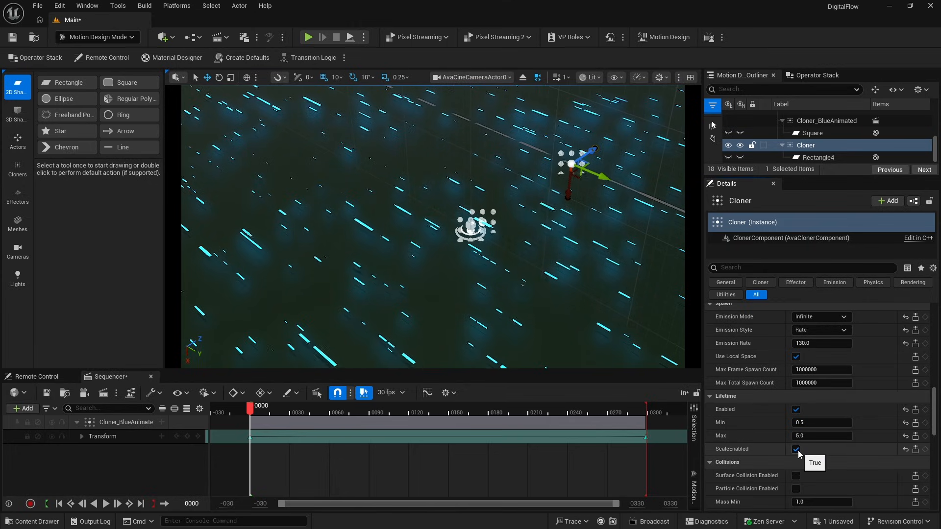
pyautogui.click(795, 449)
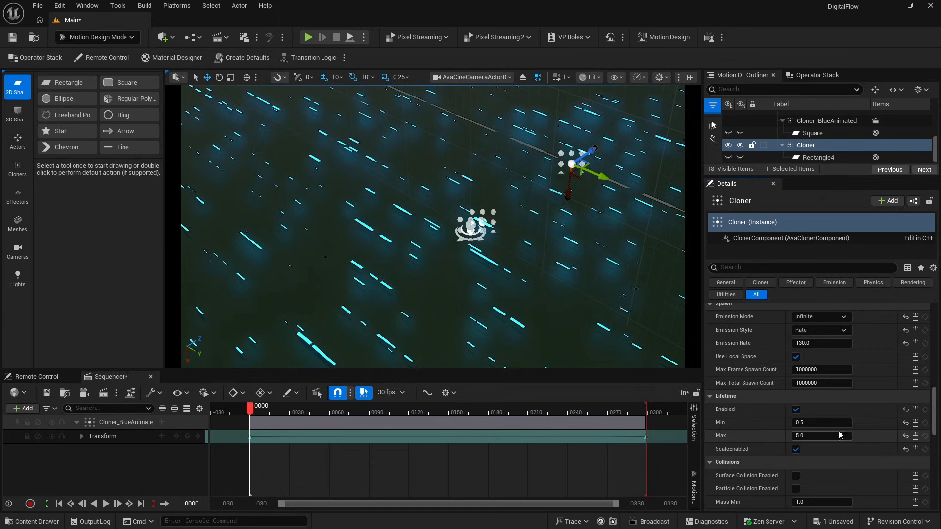
# Switch Rectangle4's material type to Material Designer and create a new PBR material for it.
pyautogui.click(817, 157)
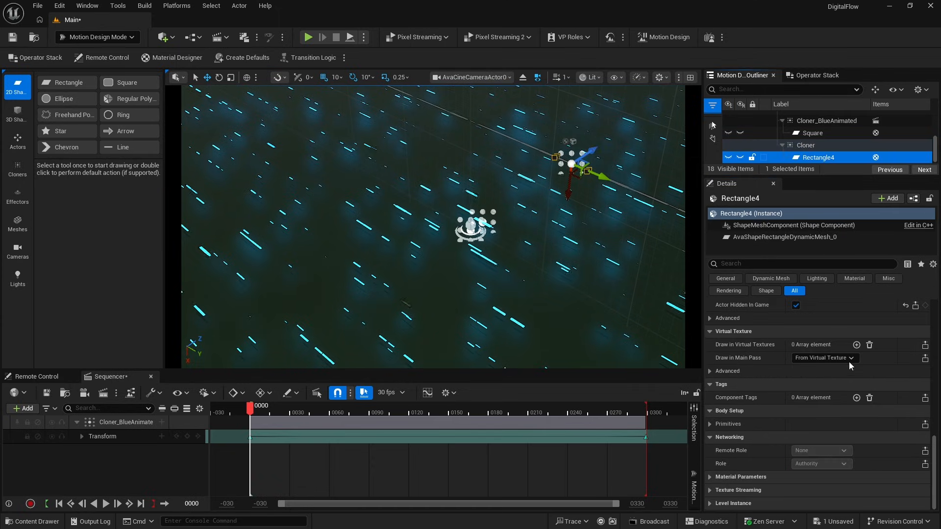
pyautogui.scroll(10, 877, 412)
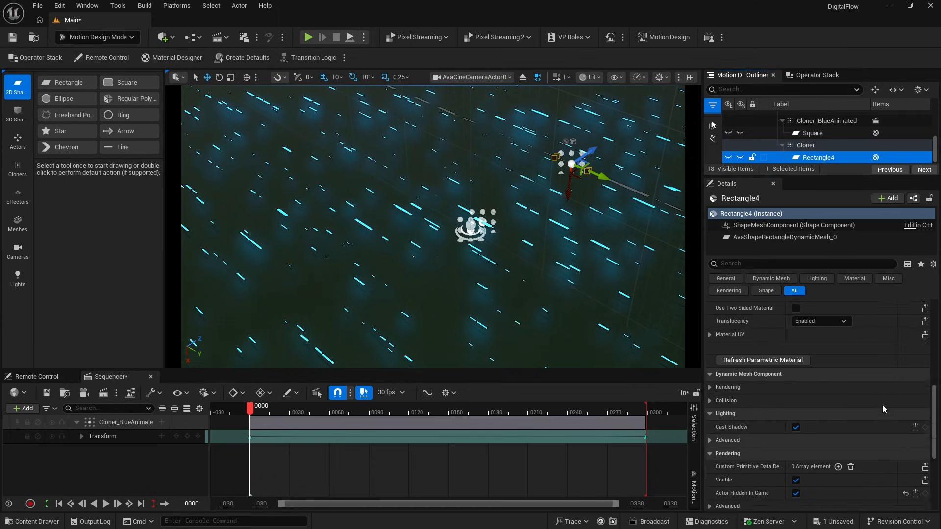
pyautogui.scroll(3, 882, 404)
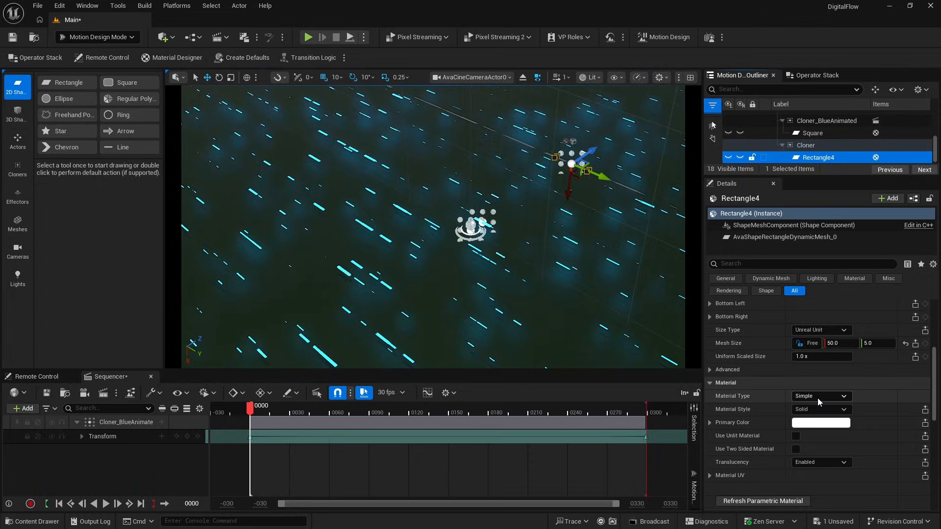
pyautogui.click(818, 396)
pyautogui.click(817, 425)
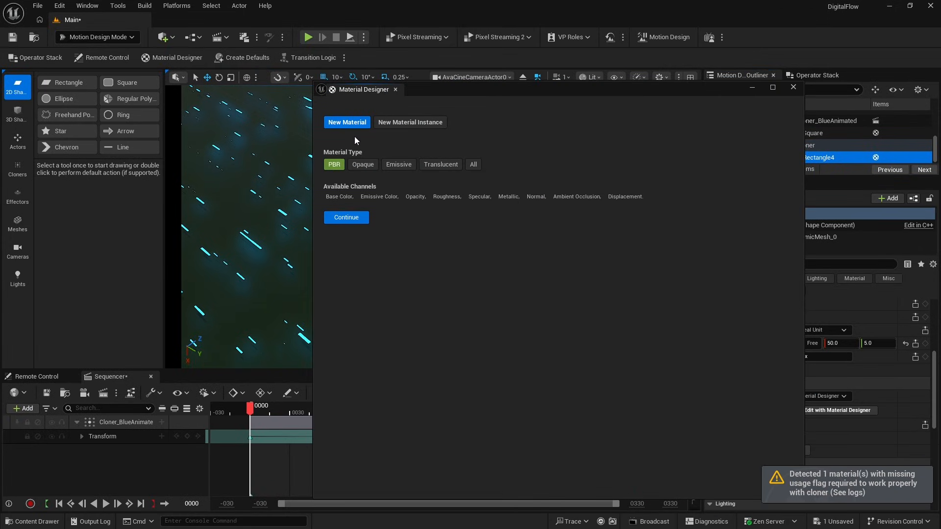
pyautogui.click(348, 218)
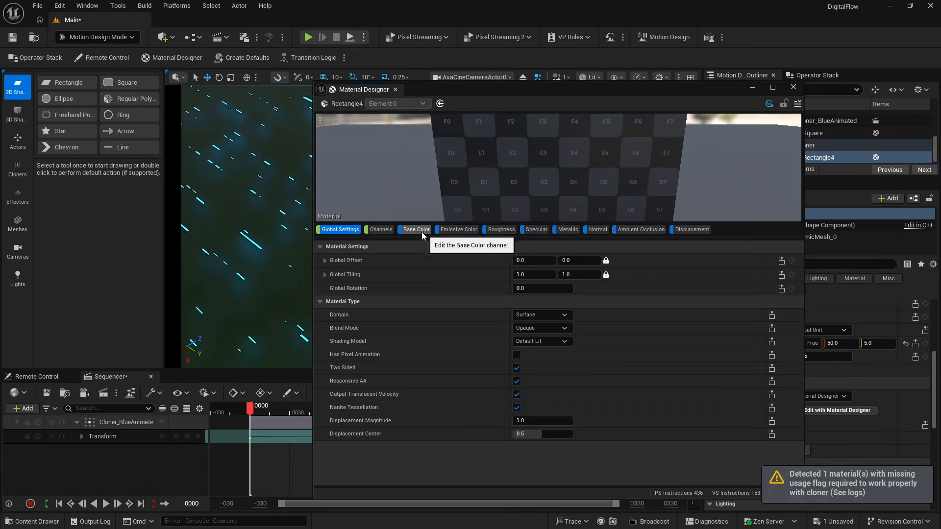
# Replace the Base Color layer's texture with a solid Color (RGB) source.
pyautogui.click(422, 231)
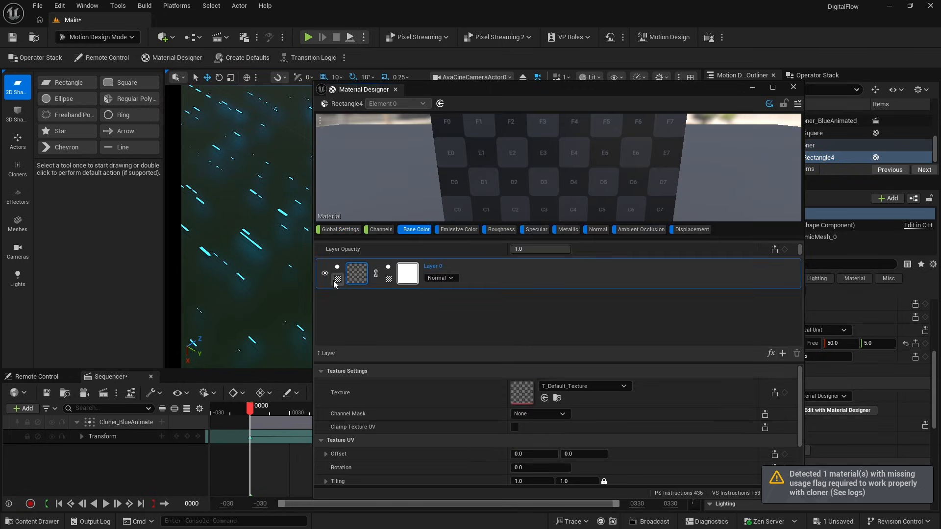
pyautogui.click(357, 273)
pyautogui.click(372, 312)
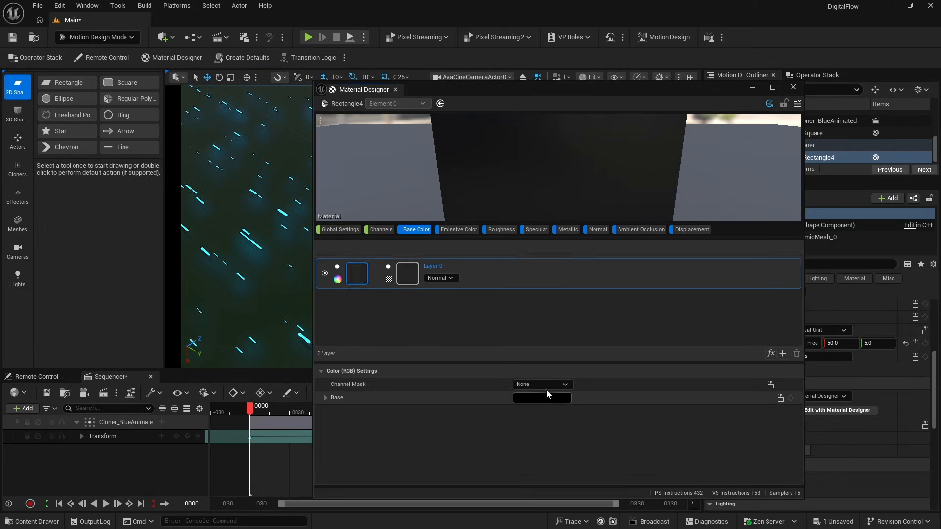
# Change the Emissive Color layer to a solid Color (RGB) source and set its base color to hex ff002eff.
pyautogui.click(459, 231)
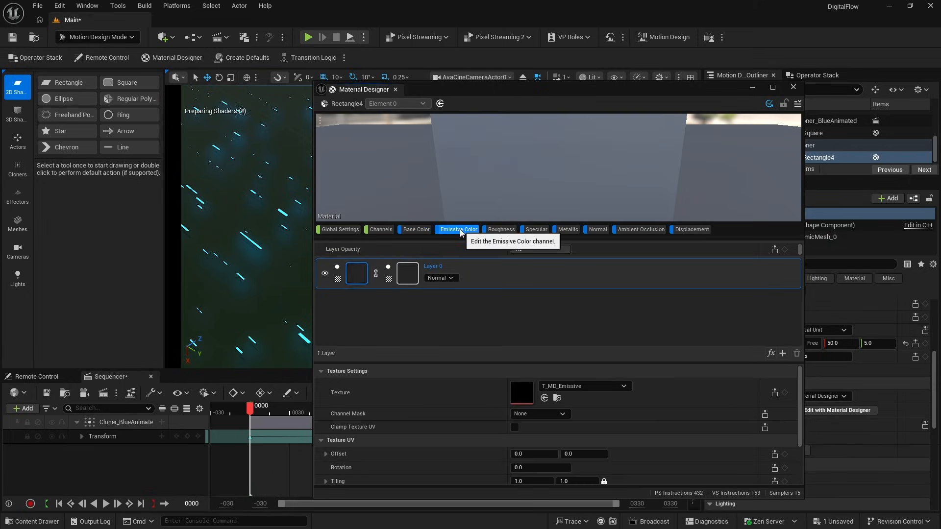
pyautogui.click(337, 280)
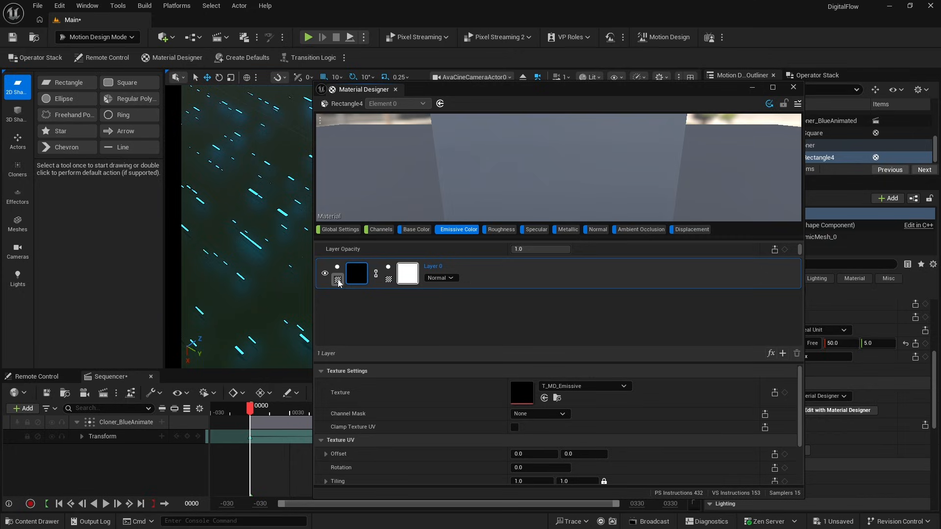
pyautogui.click(380, 311)
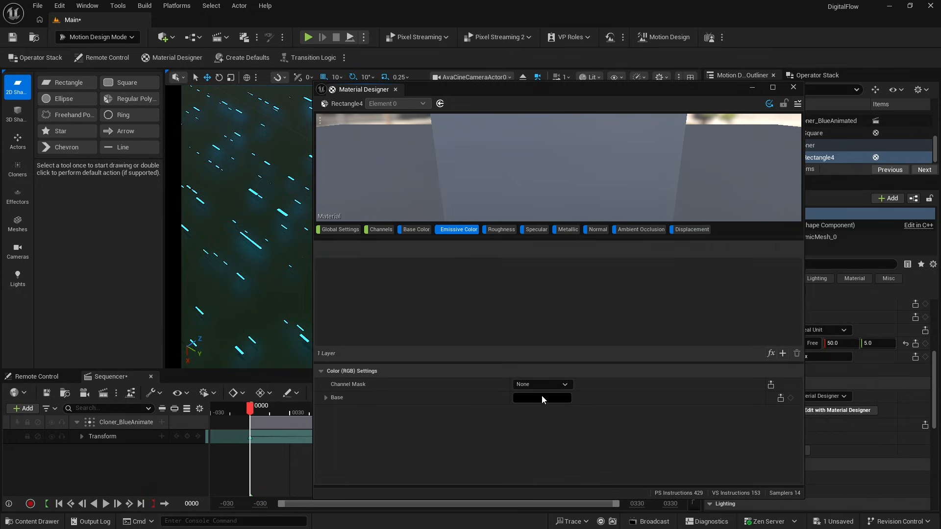
pyautogui.click(542, 398)
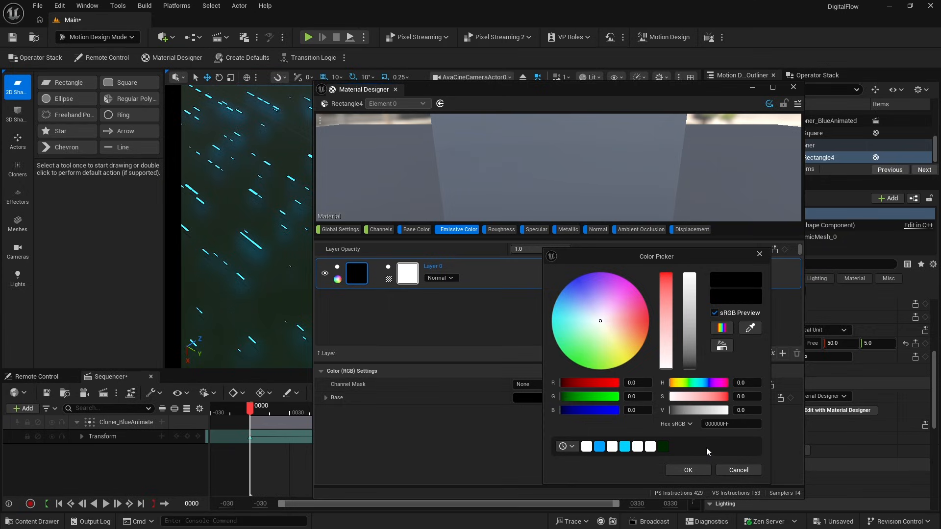
pyautogui.click(728, 425)
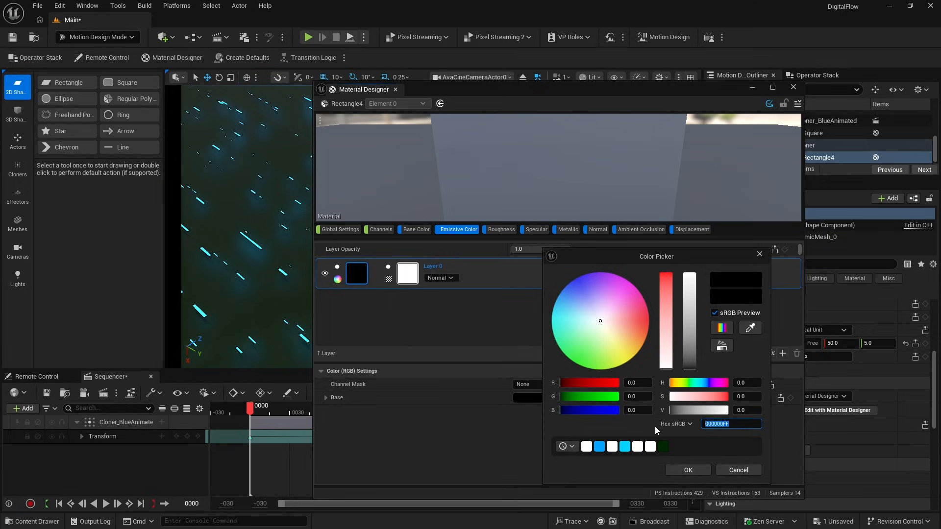
pyautogui.write('ff002eff')
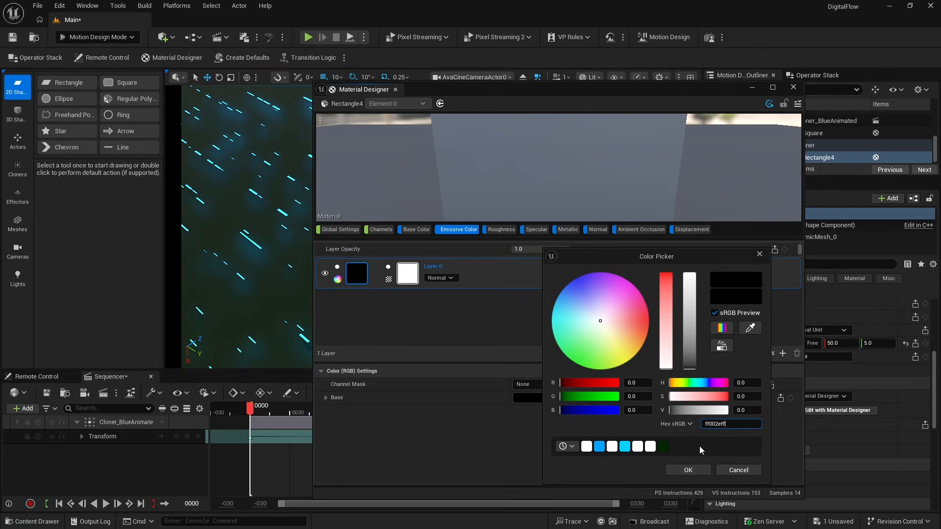
pyautogui.press('Return')
pyautogui.click(685, 469)
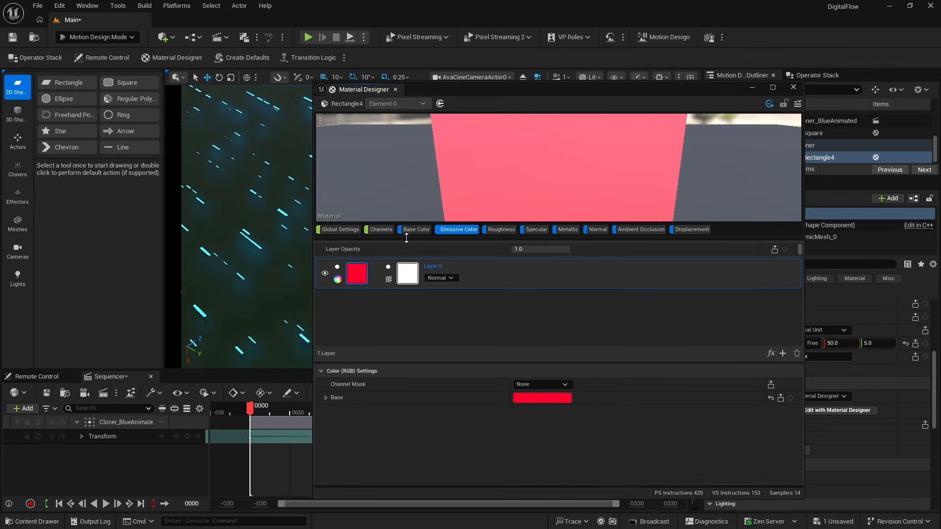
# Set the material's Emissive Color channel strength to 25.
pyautogui.click(381, 230)
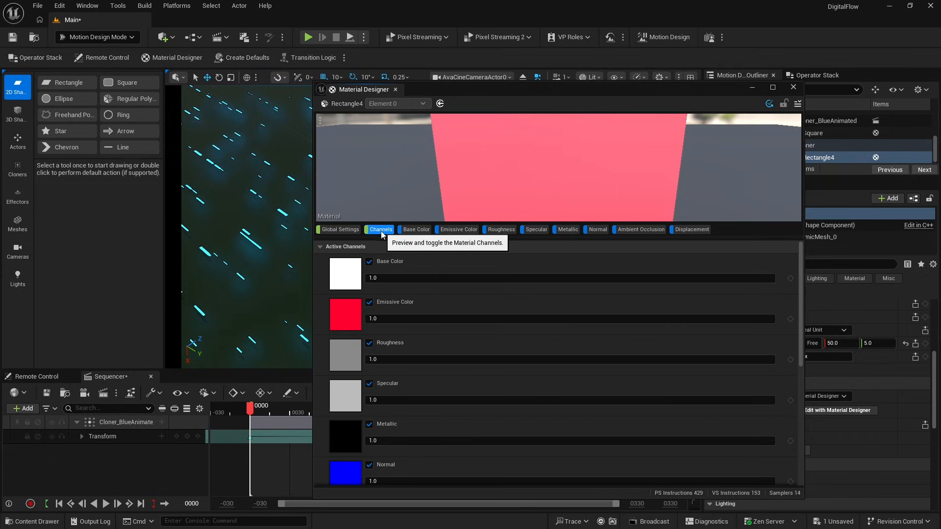
pyautogui.click(386, 318)
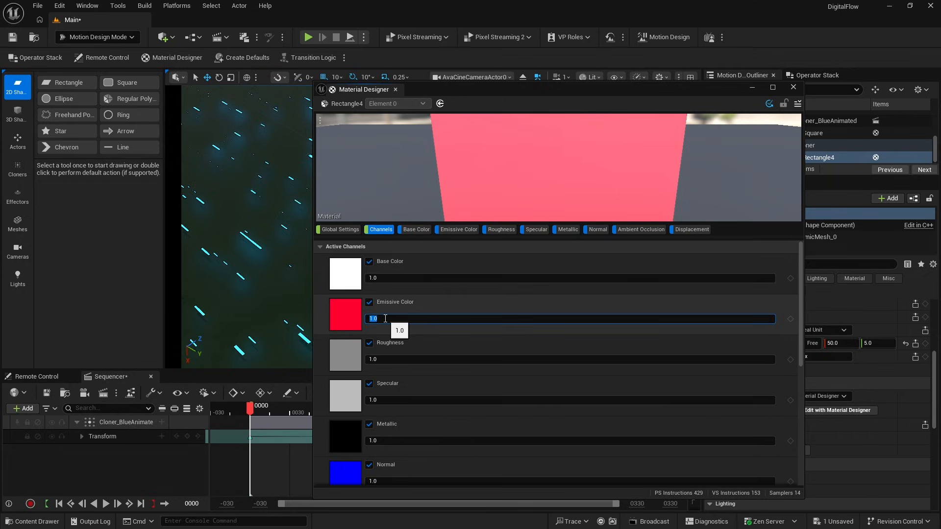
pyautogui.write('25')
pyautogui.press('Return')
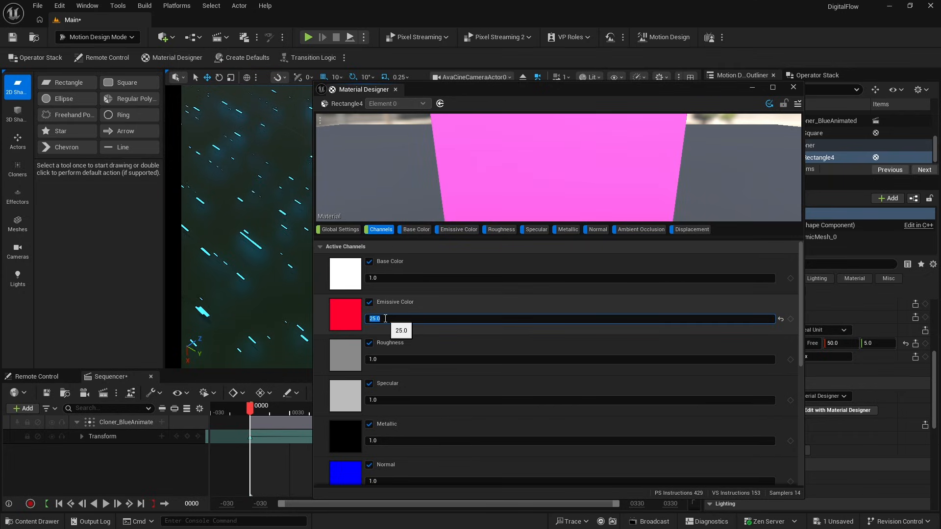
# Save the material as a new Material Designer asset named MD_EmissiveRedClones in the Materials folder, and close Material Designer.
pyautogui.click(798, 103)
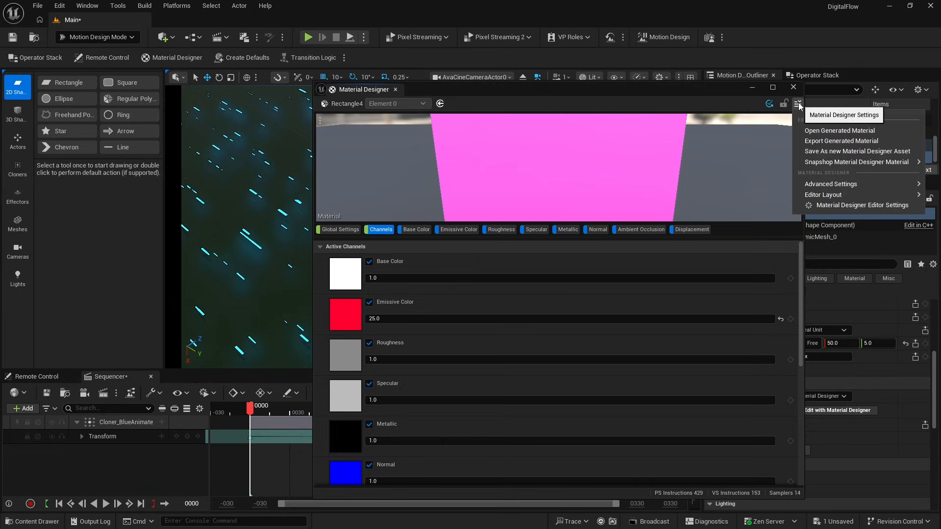
pyautogui.click(833, 151)
pyautogui.moveTo(236, 418); pyautogui.dragTo(386, 425)
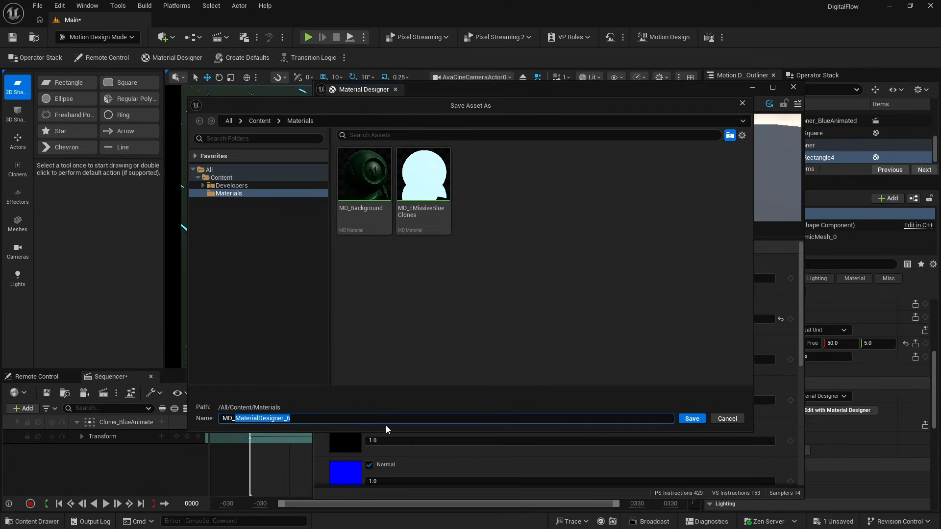
pyautogui.write('EmissiveRedClones')
pyautogui.press('Return')
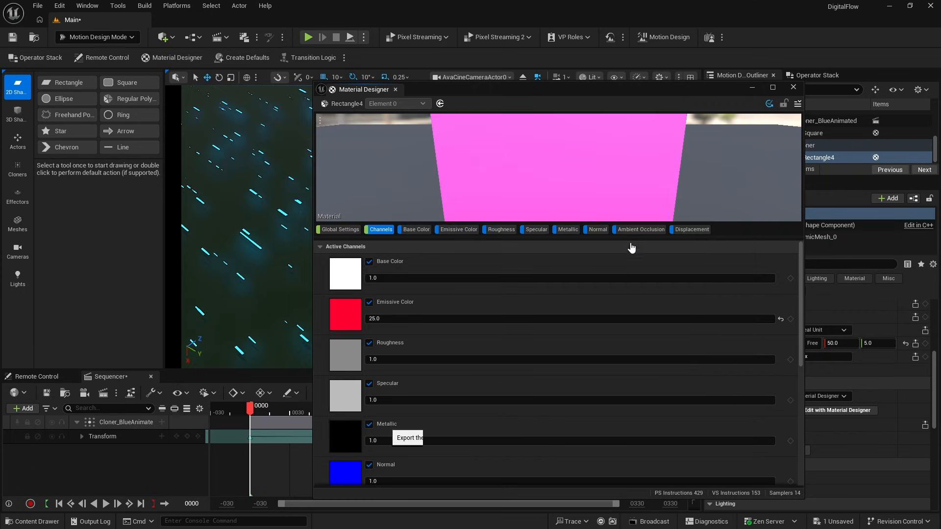
pyautogui.click(793, 86)
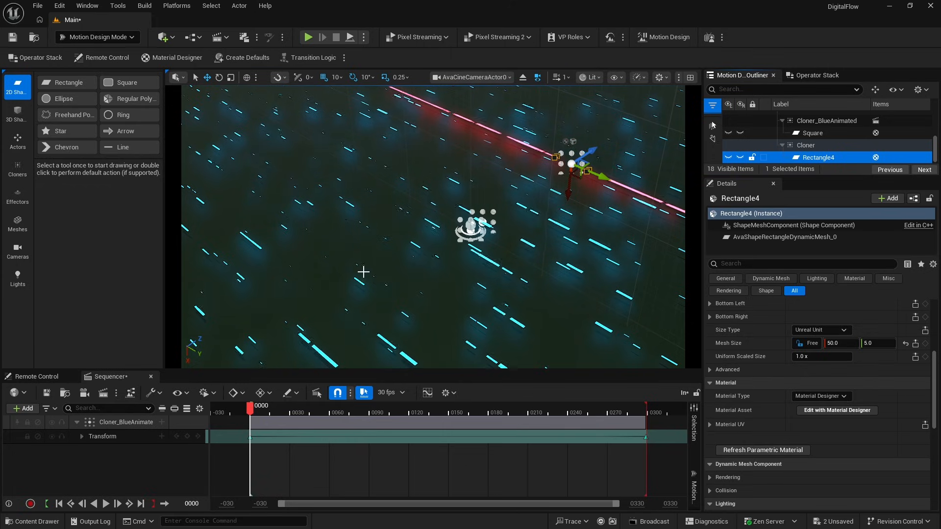
# Collapse the expanded cloner entries in the outliner and rename the new cloner to Cloner_Red_01.
pyautogui.click(783, 145)
pyautogui.click(782, 134)
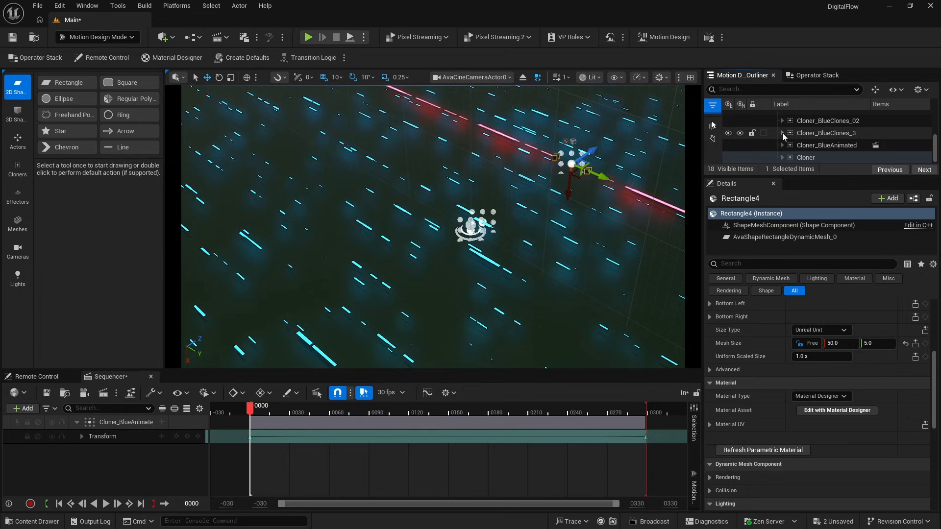
pyautogui.click(806, 158)
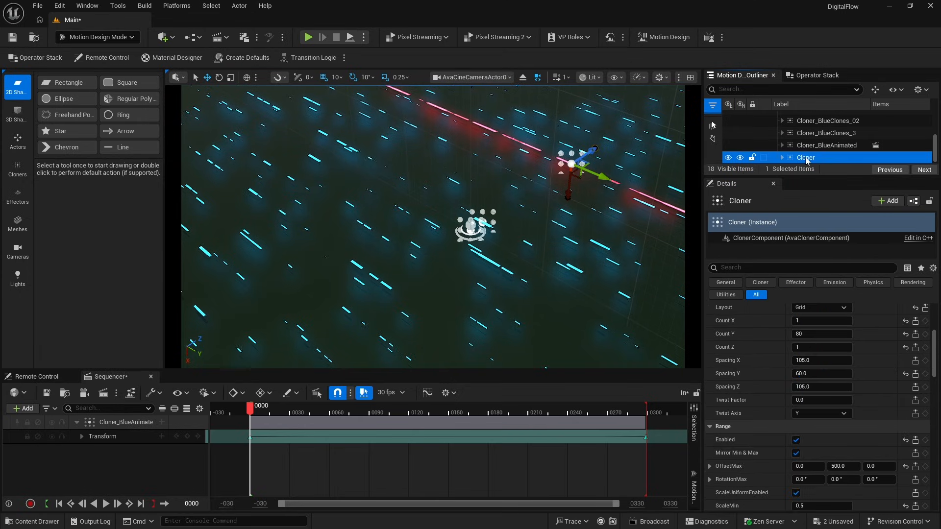
pyautogui.click(806, 158)
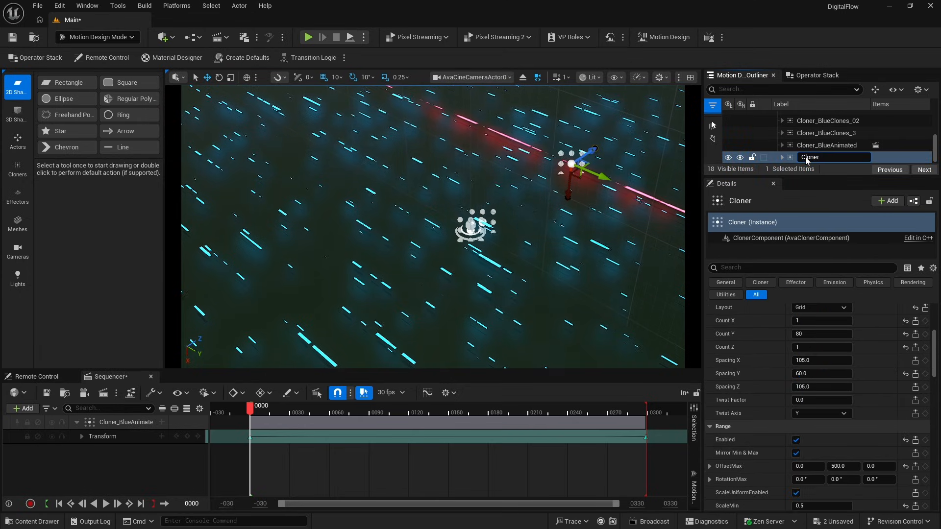
pyautogui.write('_Red_01')
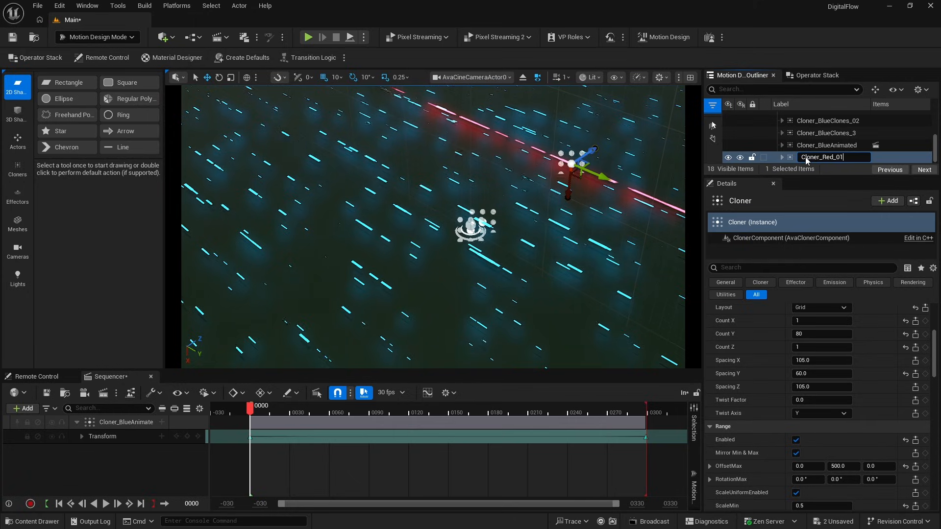
pyautogui.press('Return')
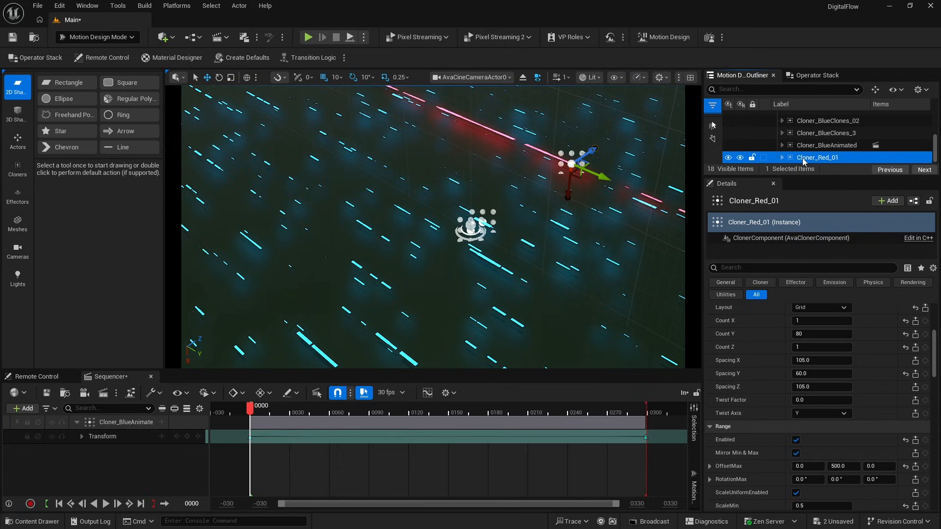
# Duplicate Cloner_Red_01, set the copy's Z location to -160, and open its Seed value for editing.
pyautogui.hotkey('ctrl', 'd')
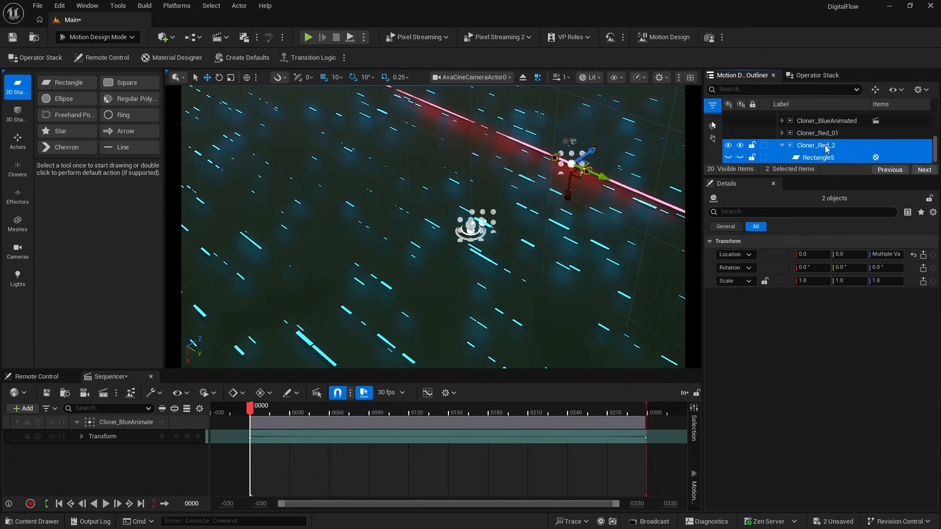
pyautogui.click(804, 146)
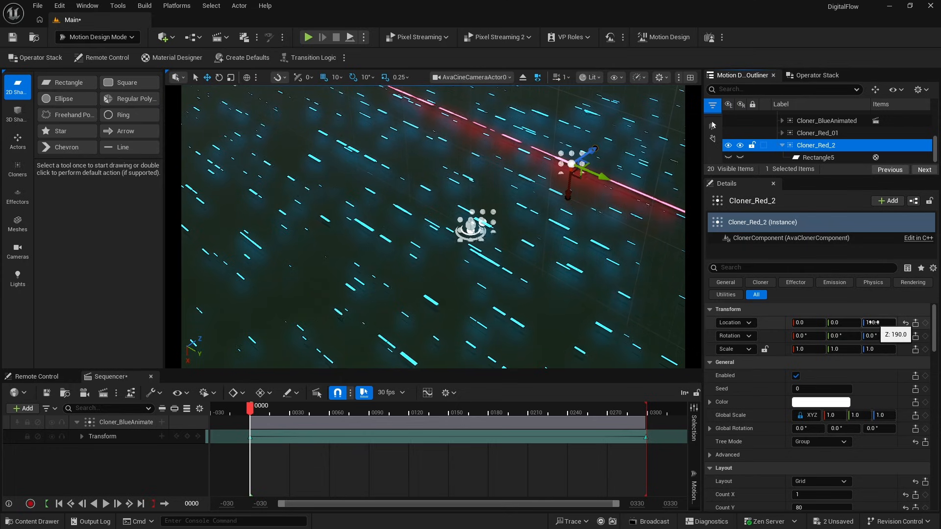
pyautogui.click(871, 322)
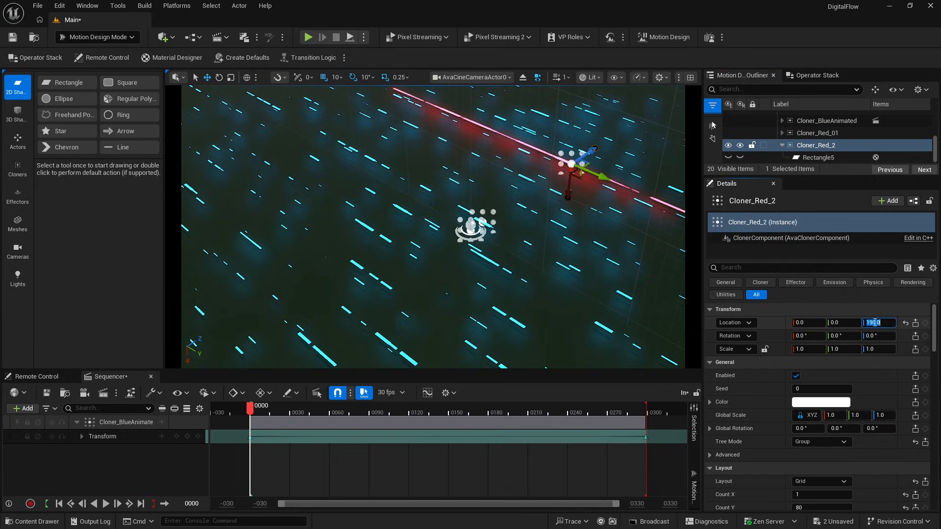
pyautogui.write('-160')
pyautogui.press('Return')
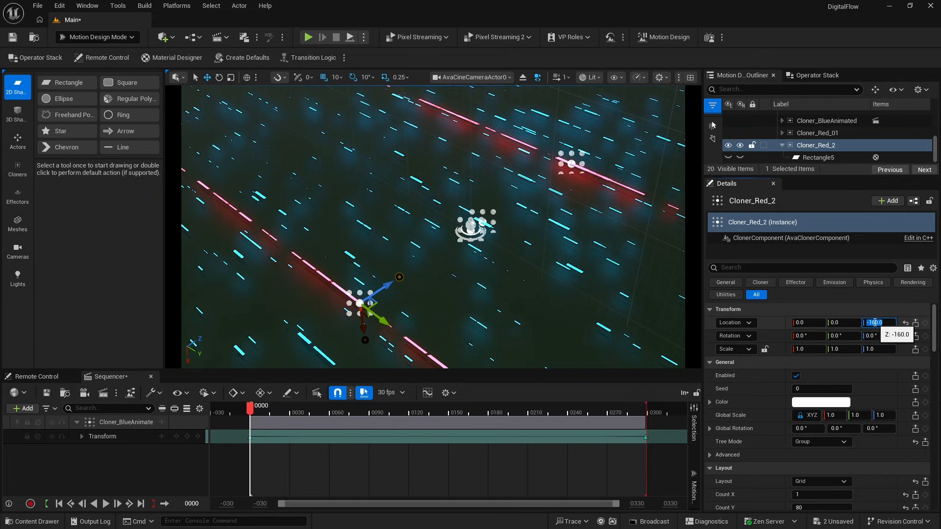
pyautogui.scroll(-1, 809, 375)
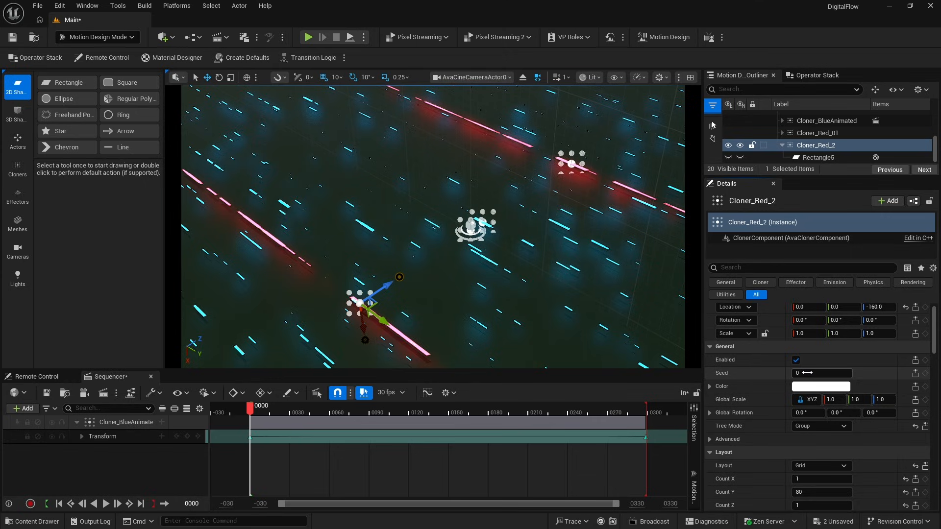
pyautogui.click(809, 373)
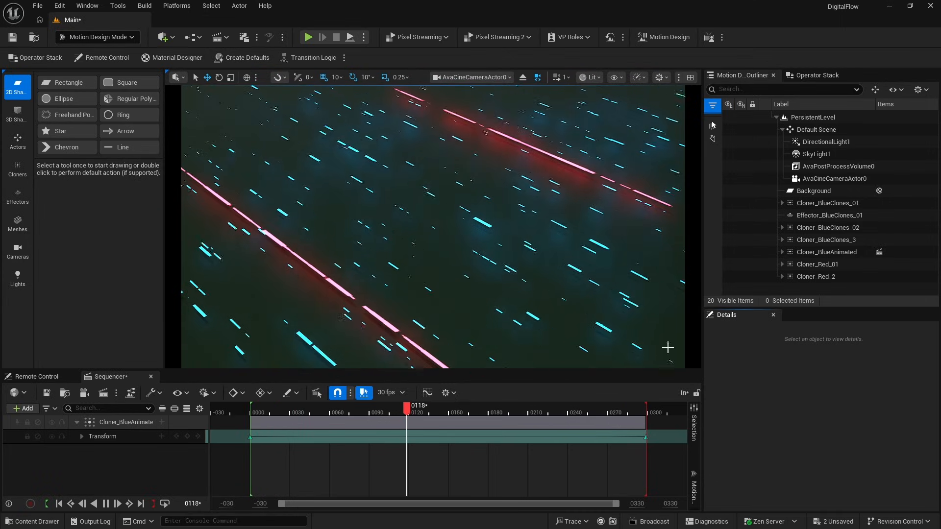
# Add a new Grid cloner to the scene and delete its DefaultClone cube.
pyautogui.click(18, 169)
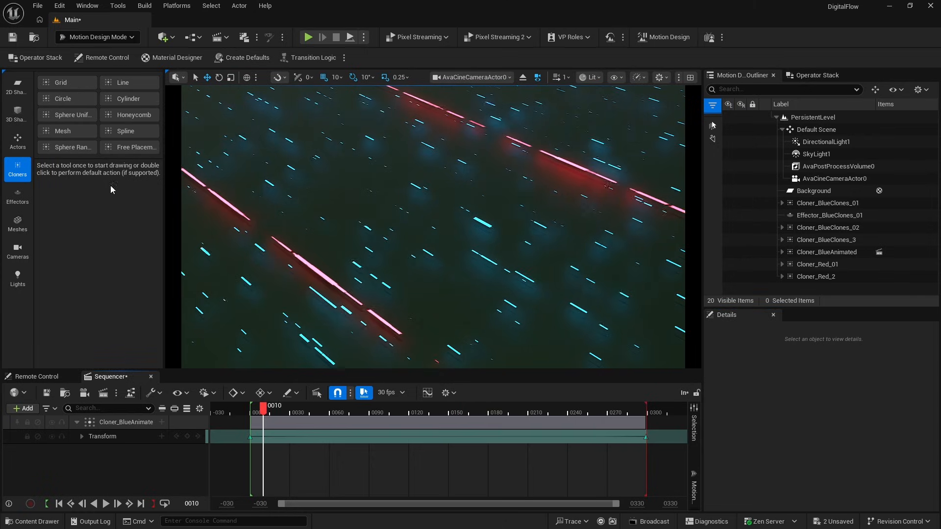
pyautogui.doubleClick(63, 82)
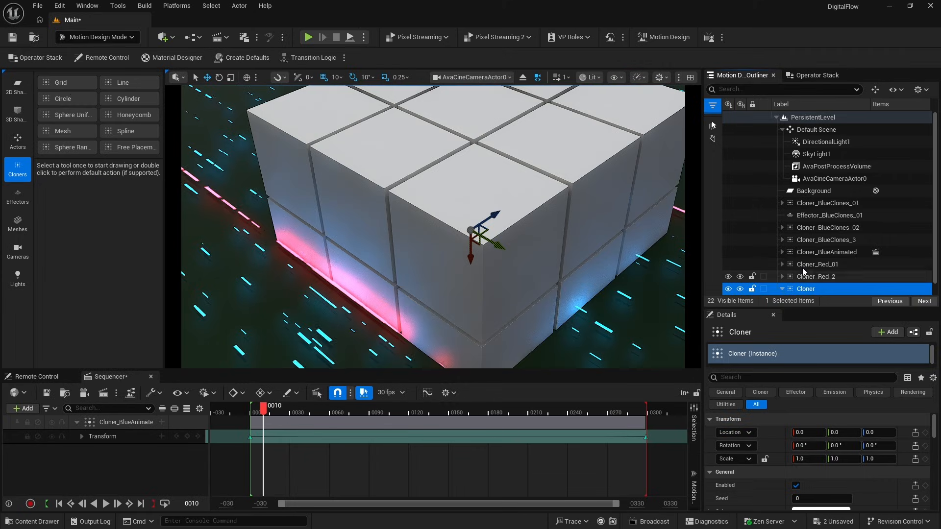
pyautogui.click(806, 289)
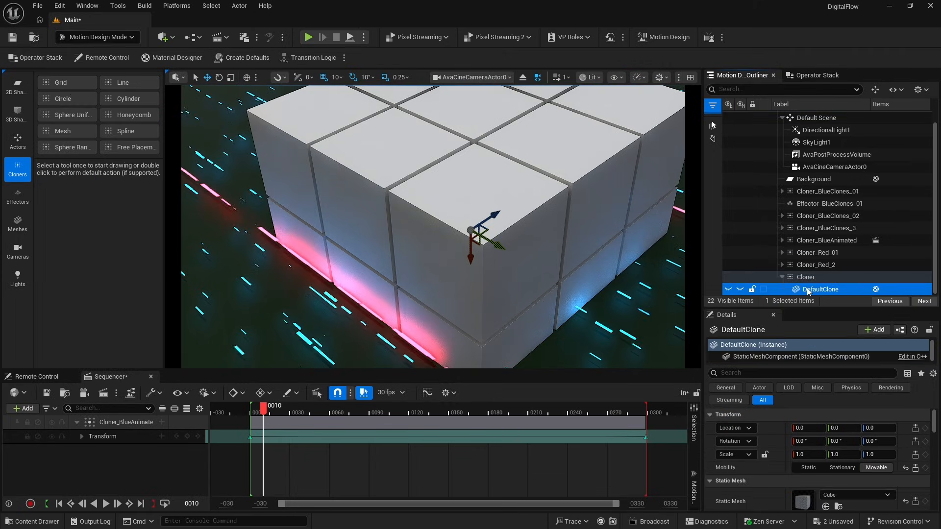
pyautogui.press('Delete')
pyautogui.moveTo(763, 309); pyautogui.dragTo(762, 199)
pyautogui.scroll(-5, 806, 162)
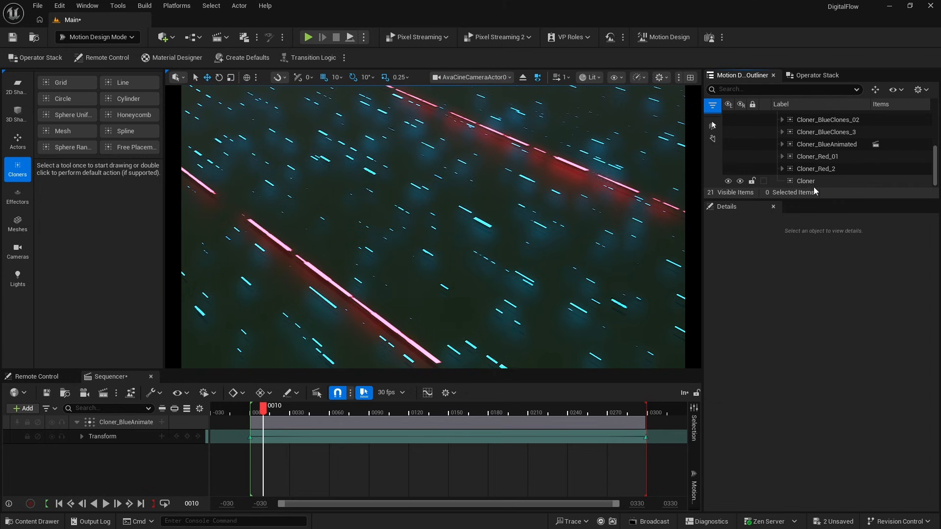
pyautogui.click(806, 181)
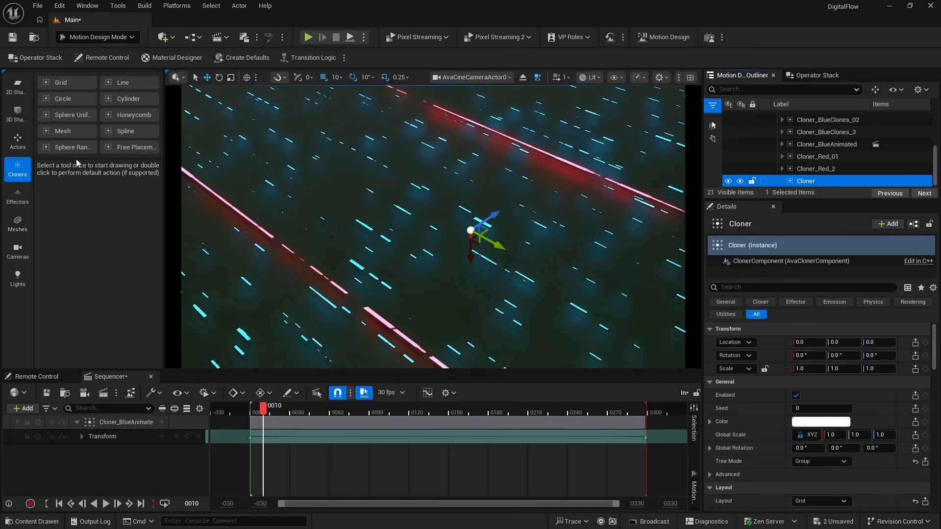
# Add a Square 2D shape and set its Global Bevel Size to 10.
pyautogui.click(15, 92)
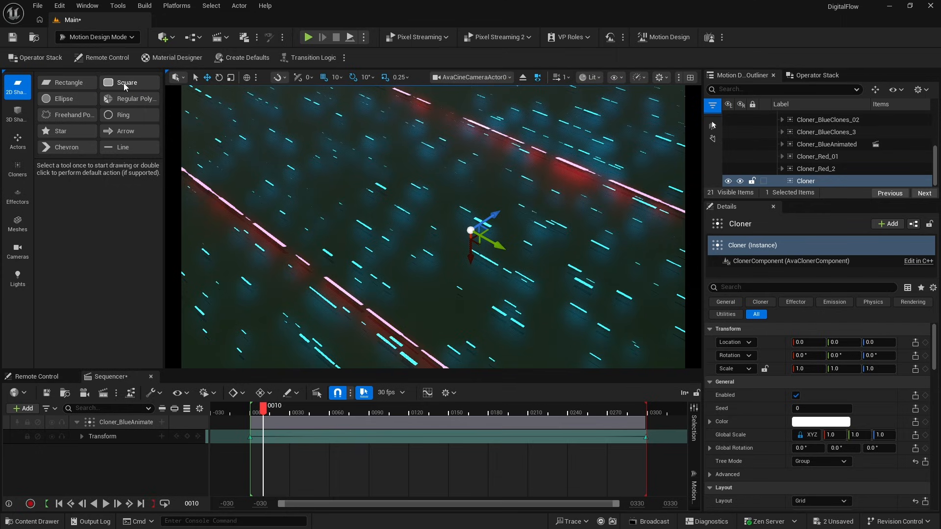
pyautogui.doubleClick(125, 87)
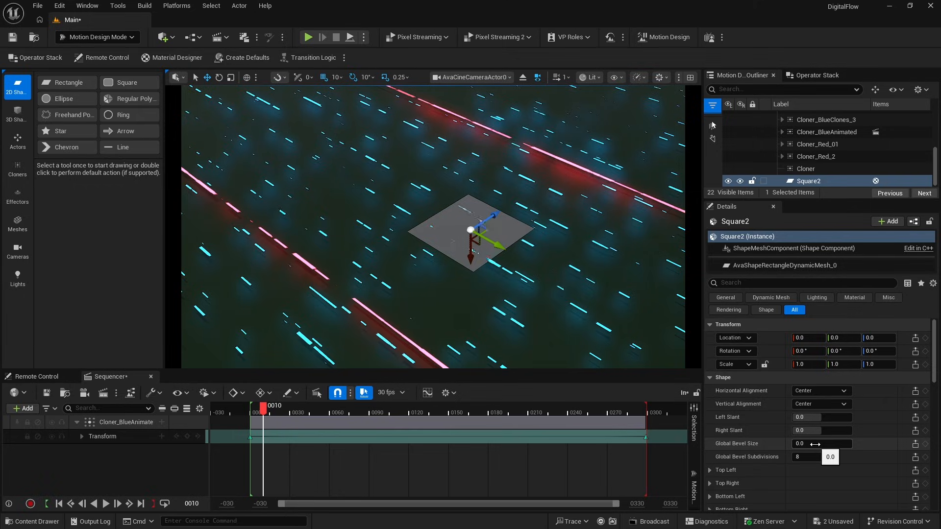
pyautogui.moveTo(814, 444); pyautogui.dragTo(799, 443)
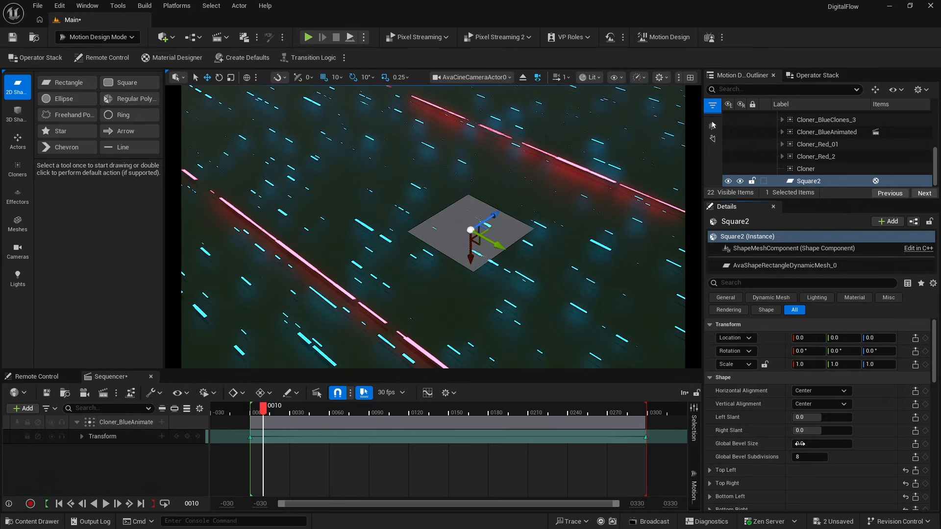
pyautogui.click(799, 443)
pyautogui.moveTo(799, 443); pyautogui.dragTo(798, 444)
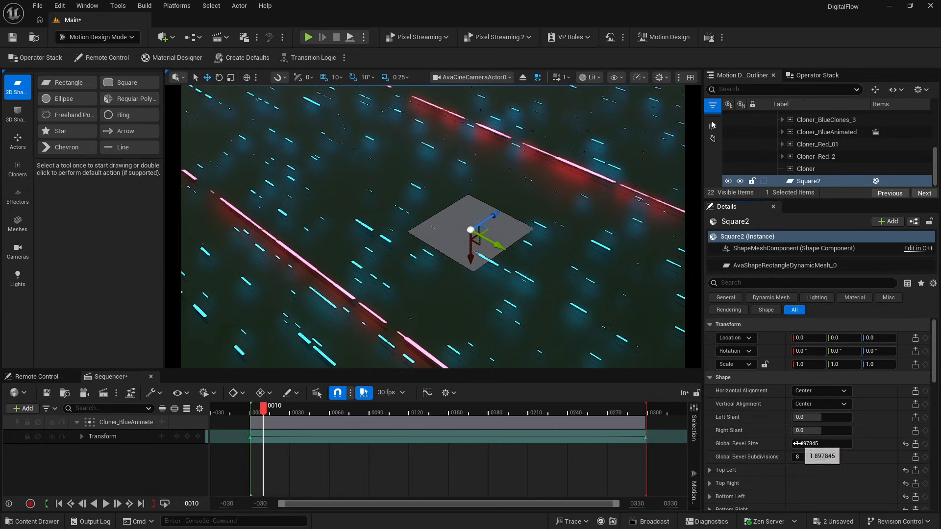
pyautogui.click(798, 443)
pyautogui.write('10')
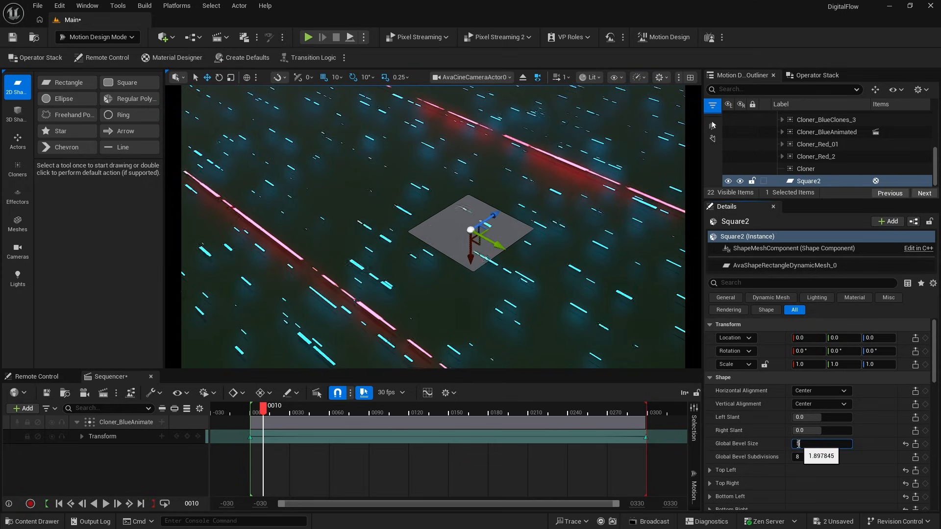
pyautogui.press('Return')
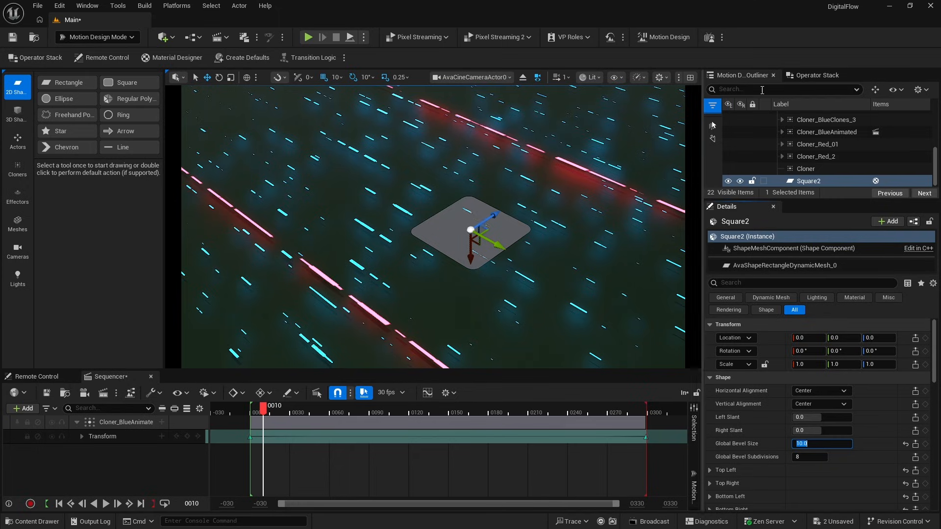
# Add an Outline modifier to the new square.
pyautogui.click(818, 76)
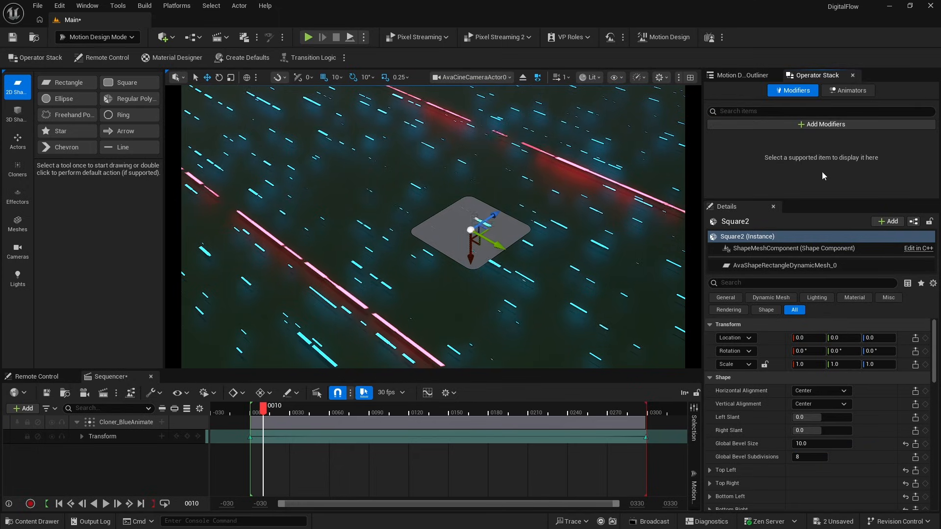
pyautogui.click(816, 125)
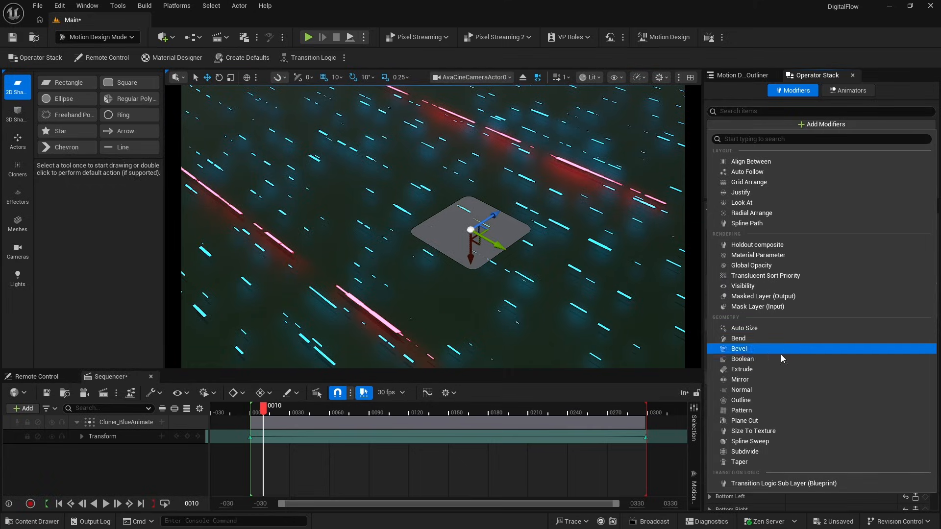
pyautogui.click(758, 402)
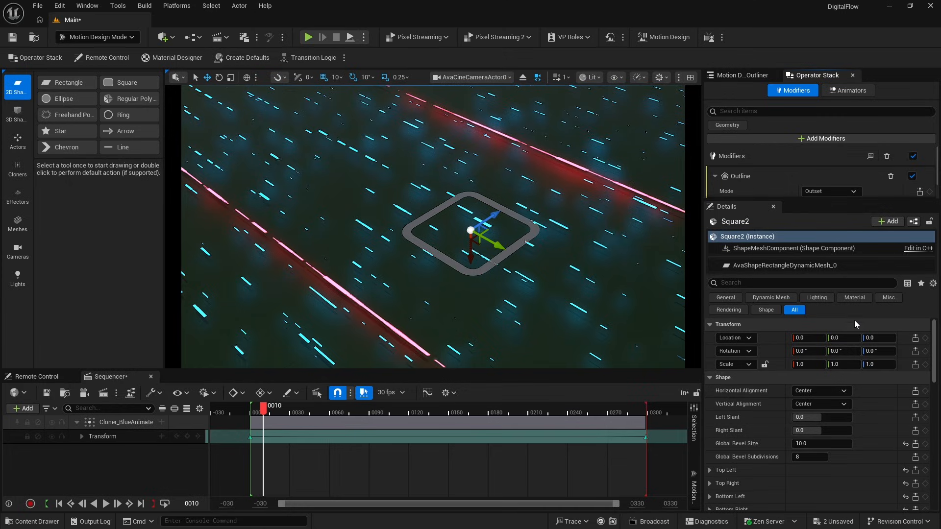
# Set the square's Mesh Size to 10 by 10.
pyautogui.click(742, 75)
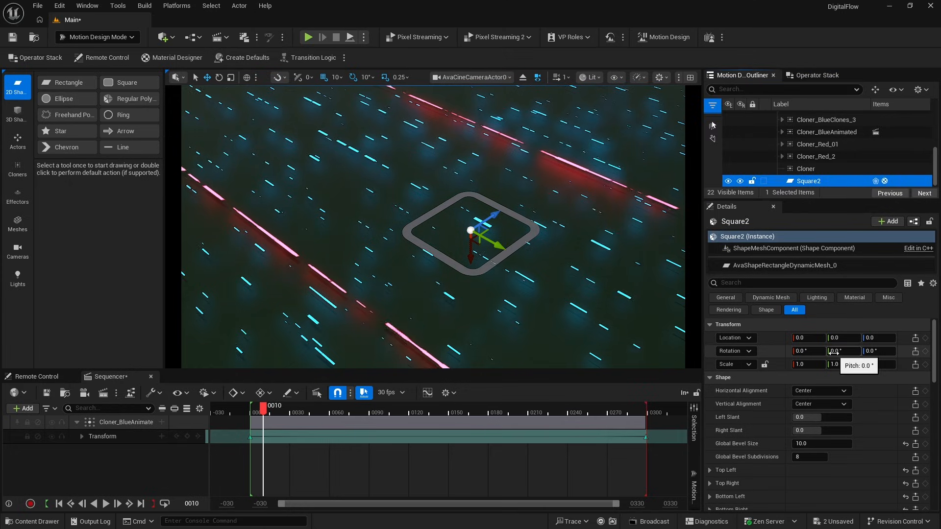
pyautogui.scroll(-2, 841, 368)
pyautogui.scroll(-3, 842, 372)
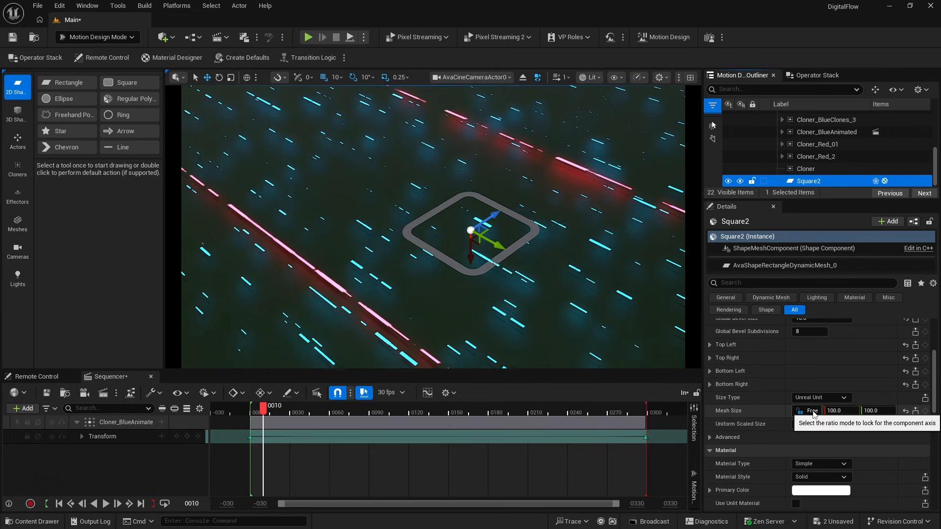
pyautogui.click(831, 411)
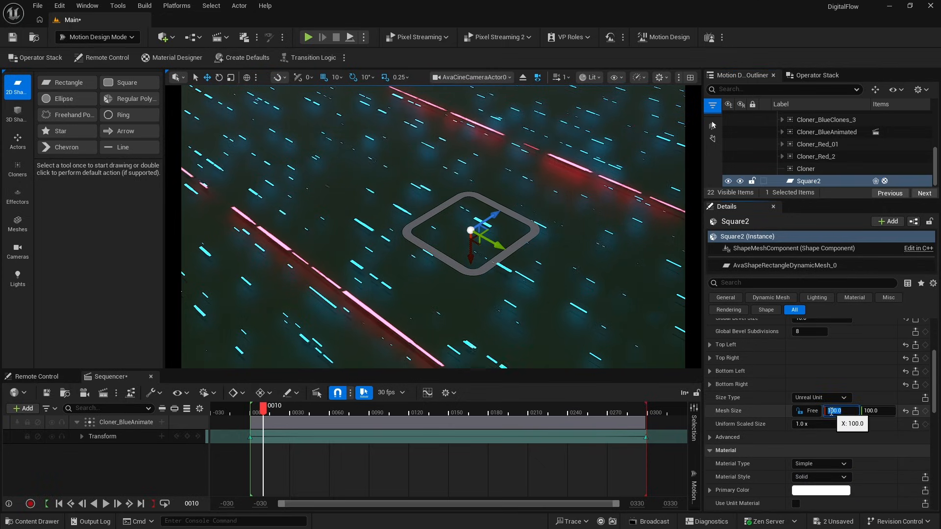
pyautogui.write('1.0')
pyautogui.press('Tab')
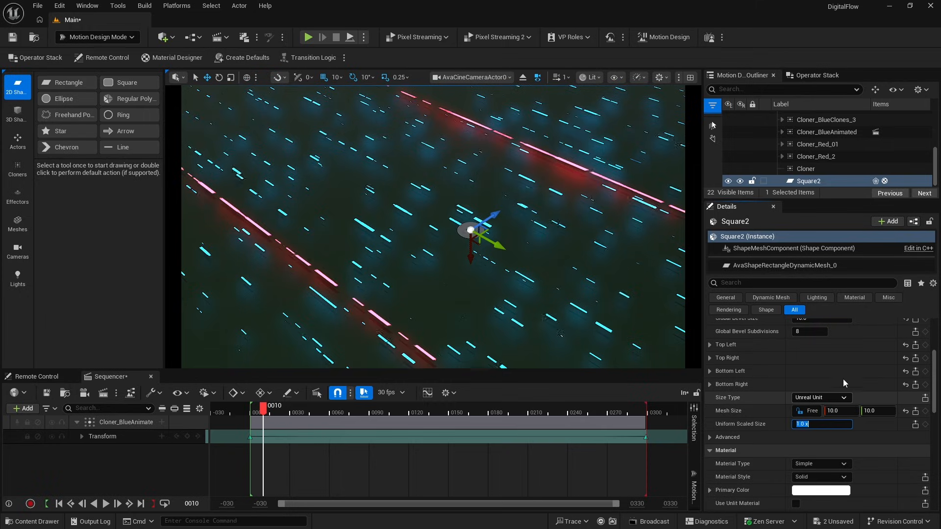
# Set the Outline modifier's Distance to 3 on the square.
pyautogui.click(815, 76)
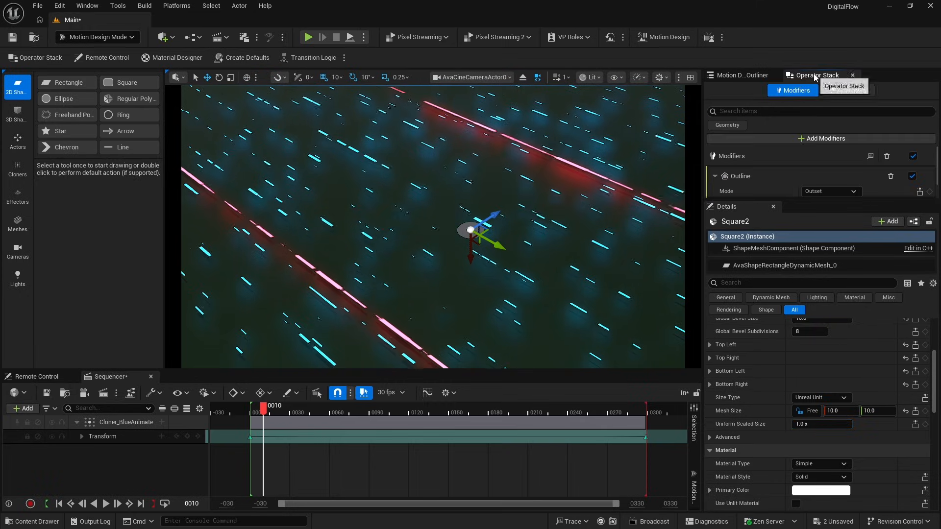
pyautogui.moveTo(764, 200); pyautogui.dragTo(764, 221)
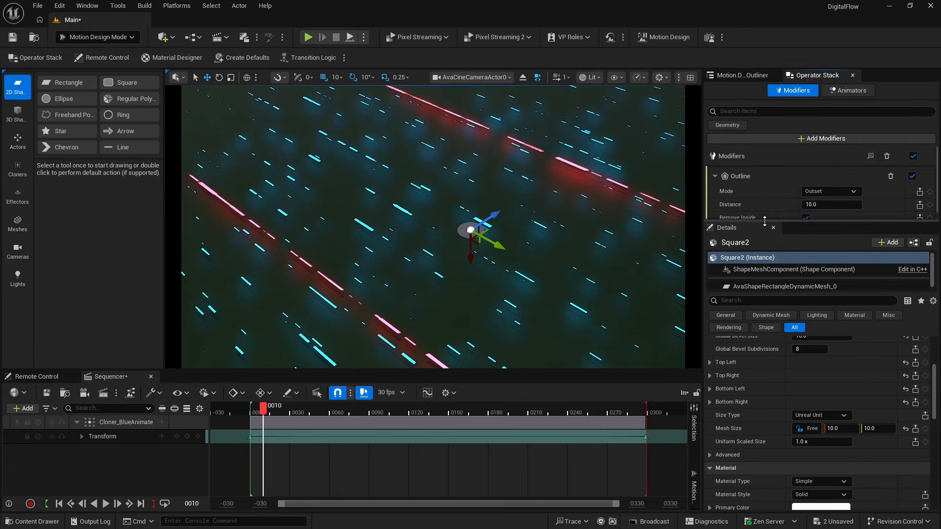
pyautogui.click(829, 205)
pyautogui.write('3')
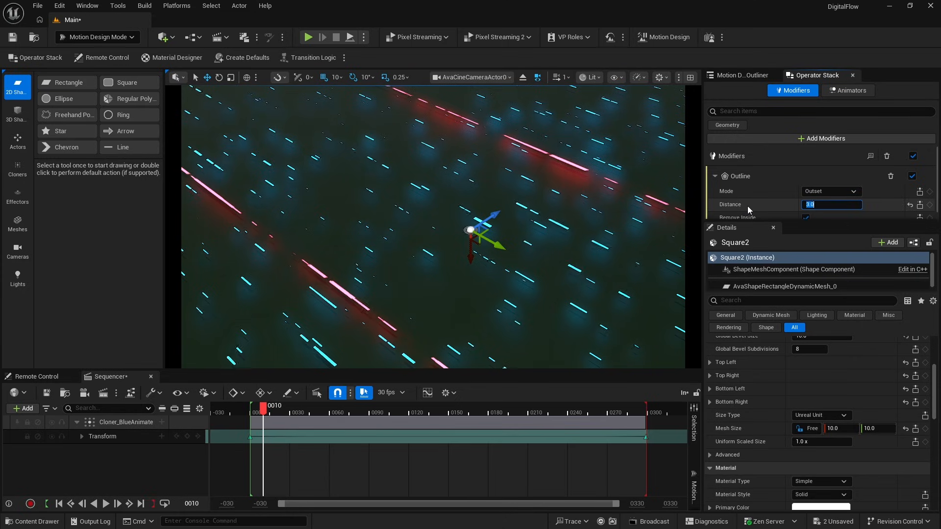
pyautogui.press('Return')
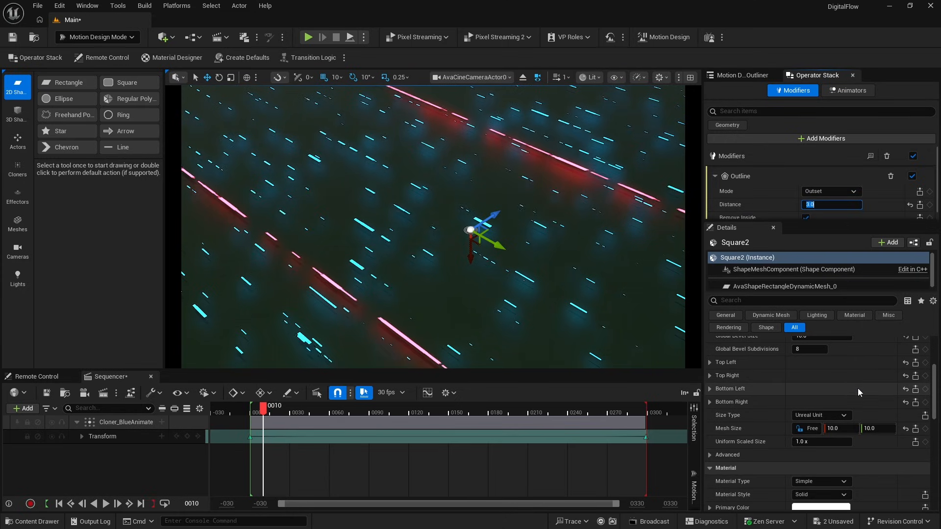
# Reduce the square's Global Bevel Size, first trying 5 and settling on 2.
pyautogui.scroll(4, 857, 392)
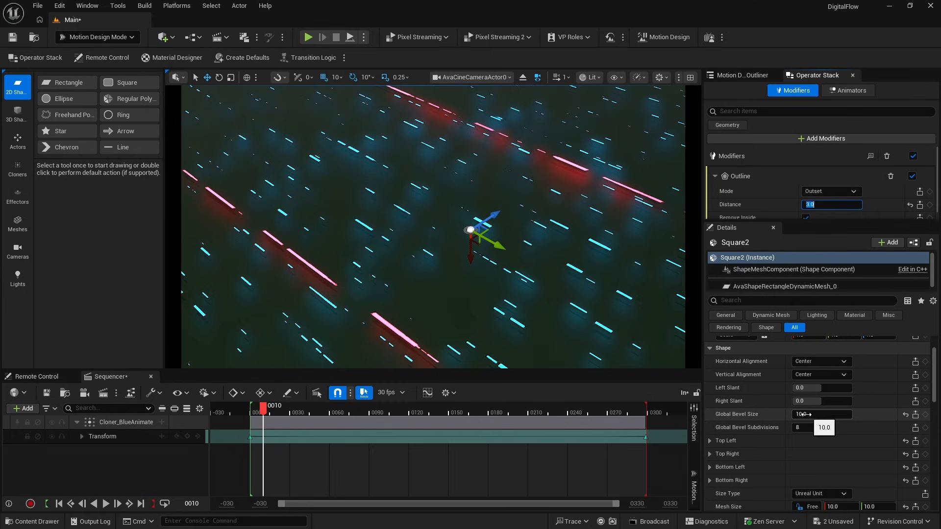
pyautogui.click(803, 414)
pyautogui.write('5')
pyautogui.press('Return')
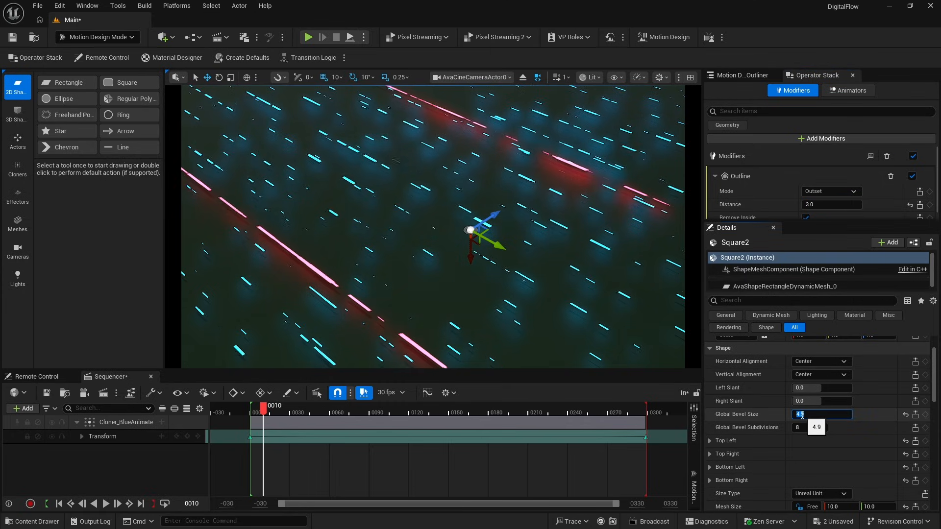
pyautogui.write('2')
pyautogui.press('Return')
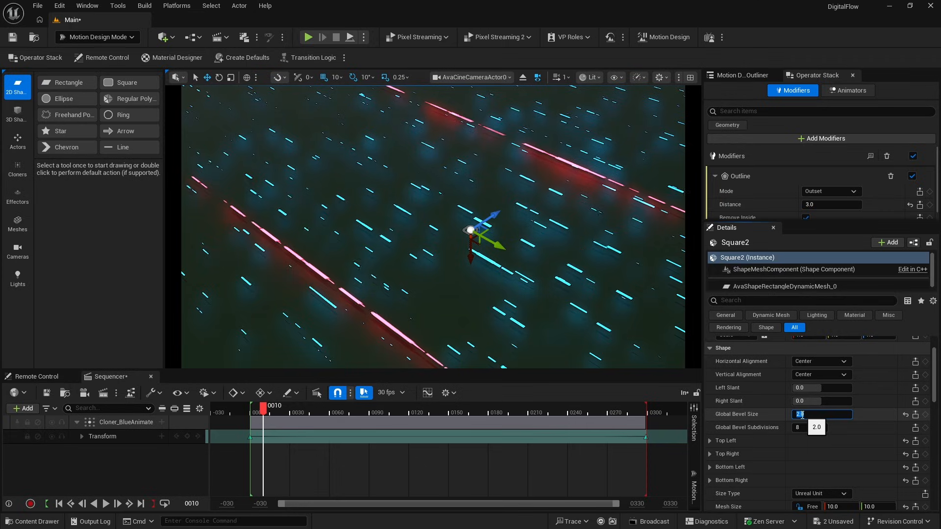
pyautogui.click(866, 412)
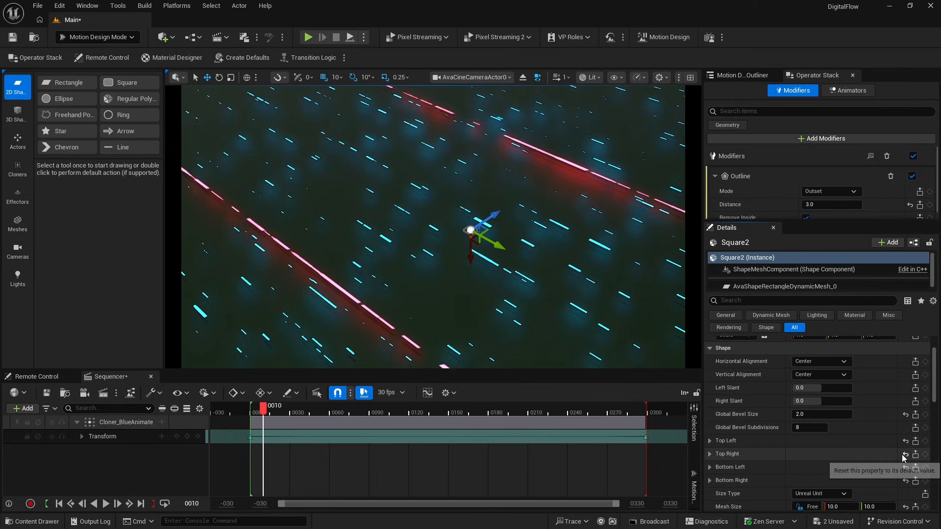
# Nest Square2 under the new grid cloner as its clone shape and select the cloner.
pyautogui.click(742, 75)
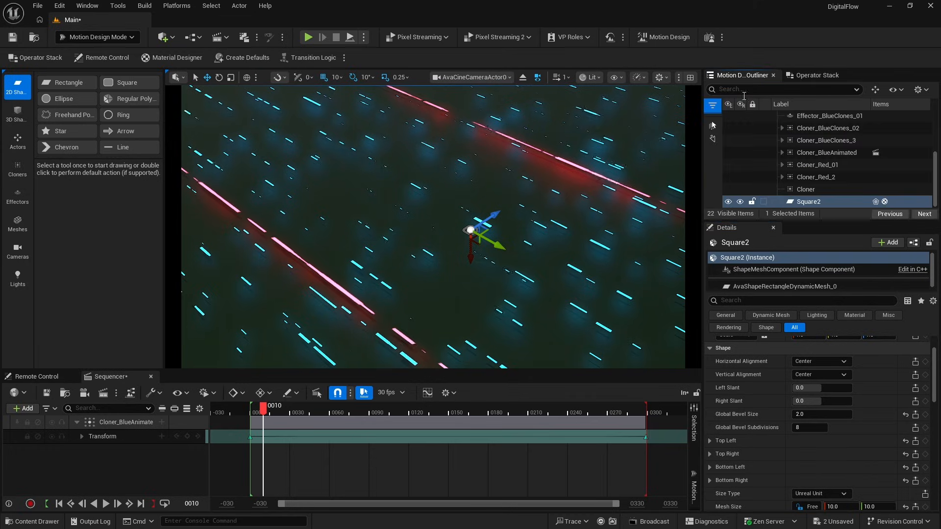
pyautogui.moveTo(807, 205); pyautogui.dragTo(810, 190)
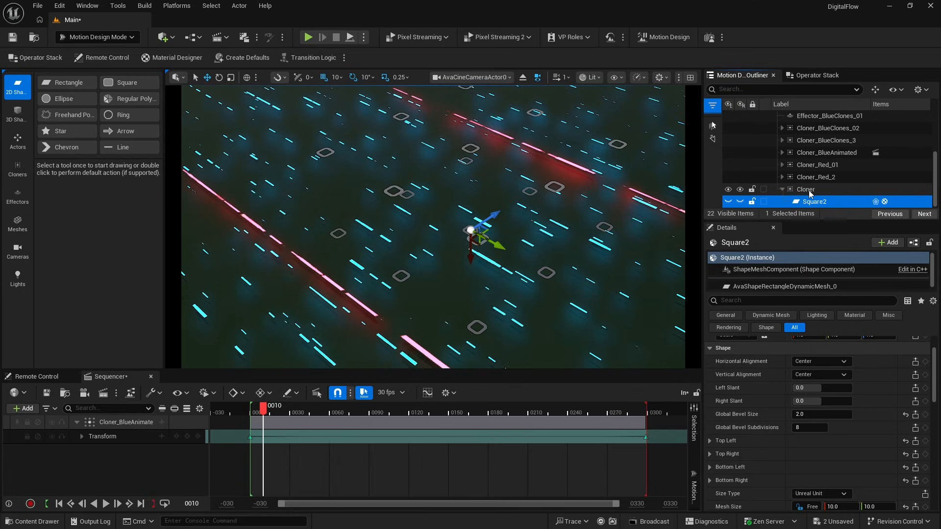
pyautogui.click(809, 194)
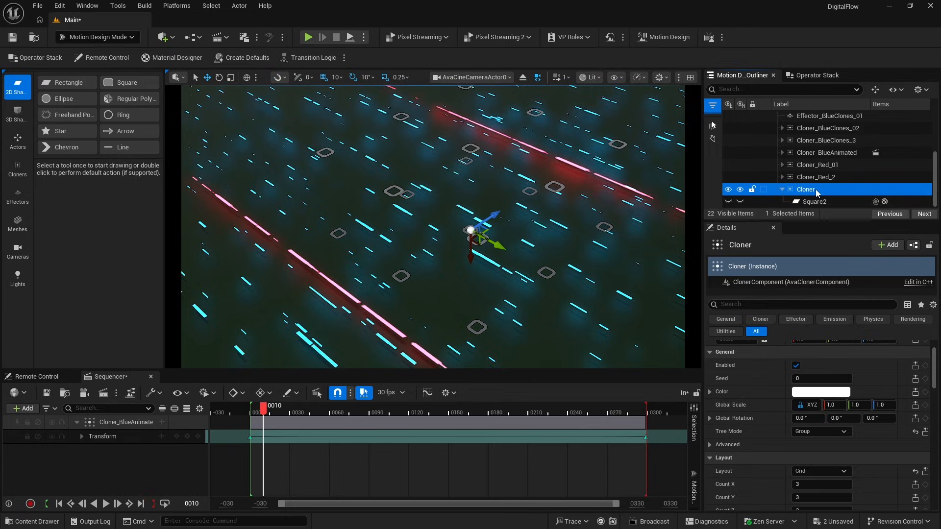
# Rename the new grid cloner to Cloner_RoundedRects_01 and select it in the outliner.
pyautogui.click(817, 192)
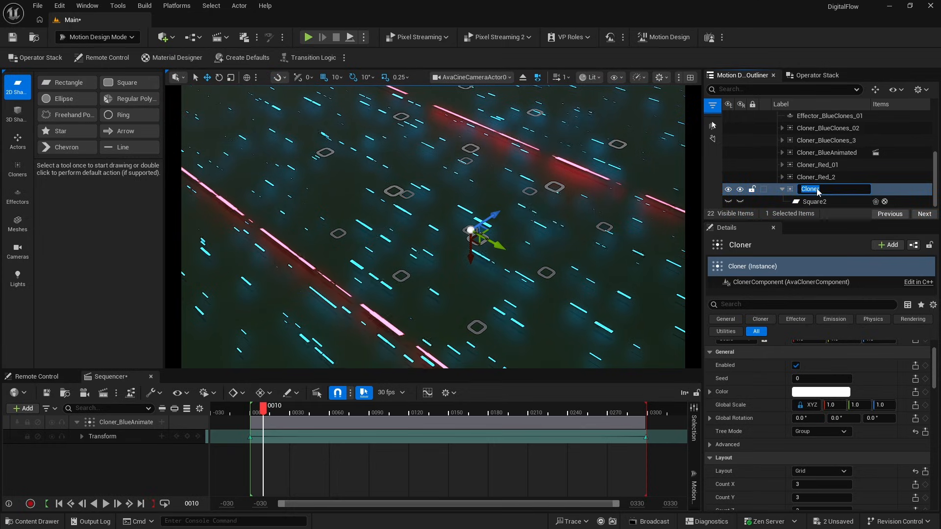
pyautogui.press('End')
pyautogui.write('_')
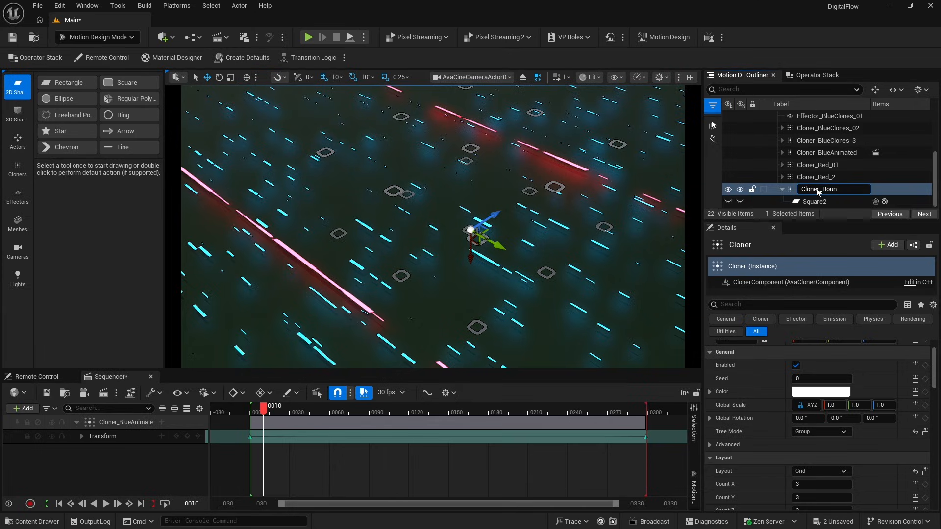
pyautogui.write('RoundedRects')
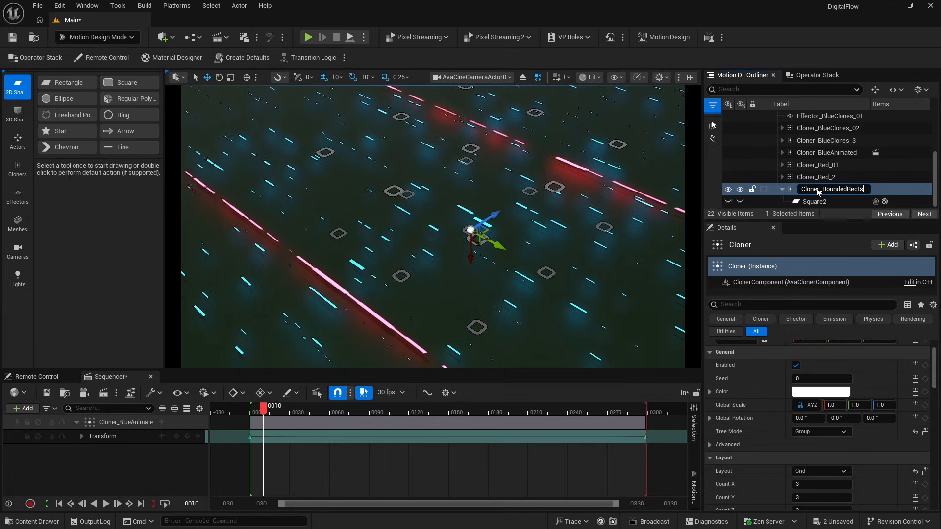
pyautogui.write('_01')
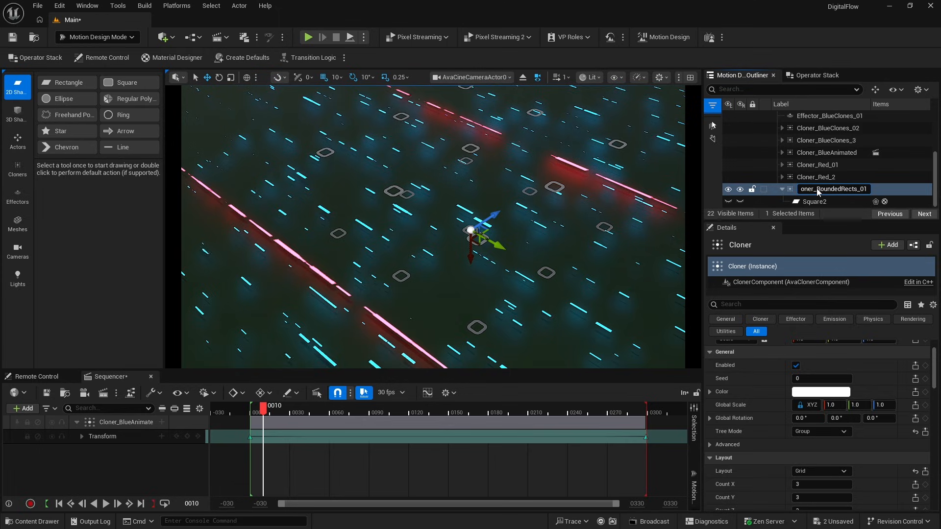
pyautogui.press('Return')
pyautogui.click(809, 191)
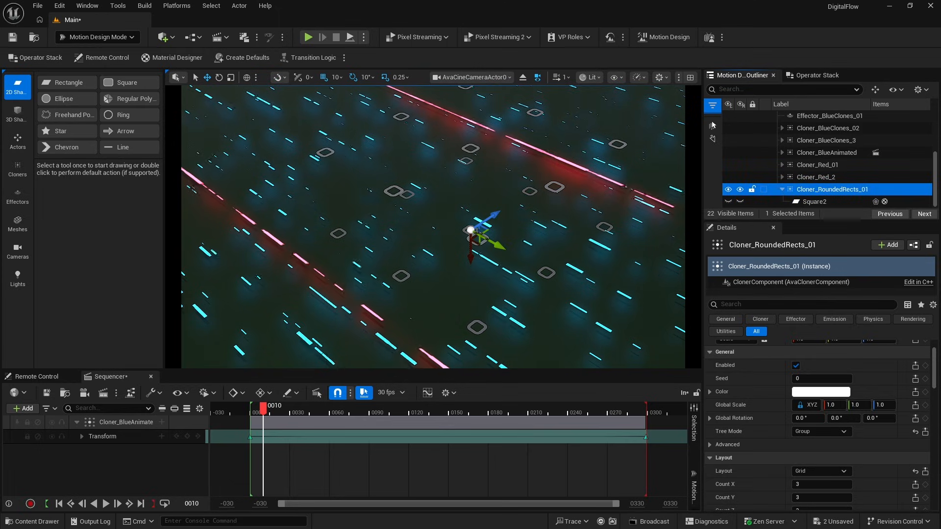
# Set the rounded-square cloner's grid counts to X 1, Y 100 and Z 8.
pyautogui.scroll(2, 855, 382)
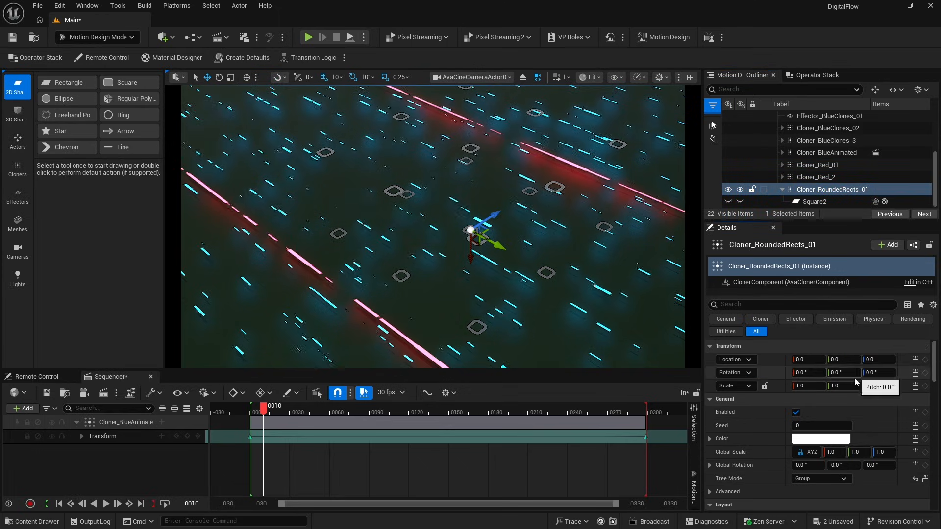
pyautogui.scroll(-5, 855, 383)
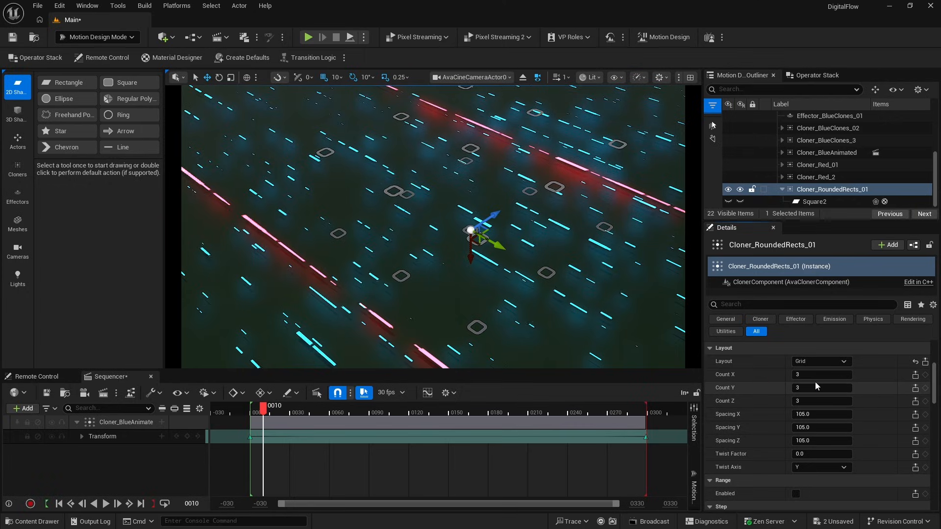
pyautogui.click(794, 375)
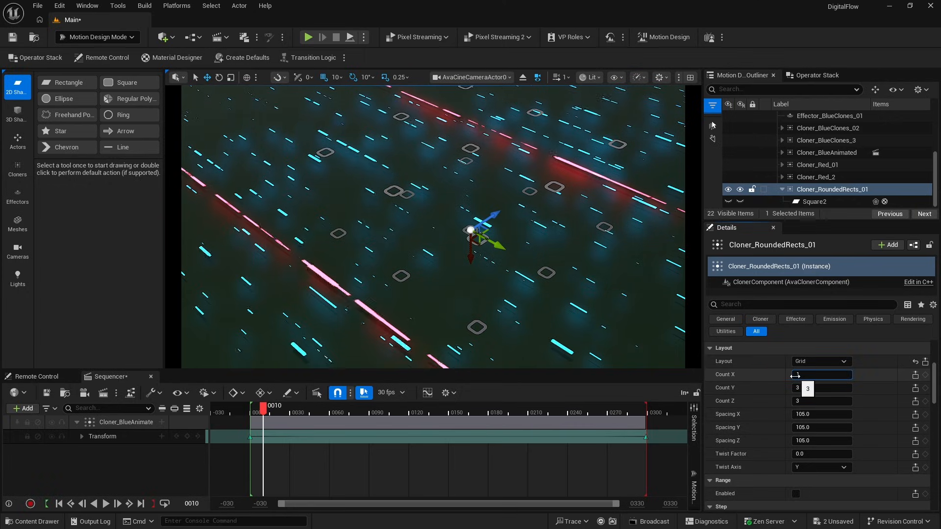
pyautogui.press('Tab')
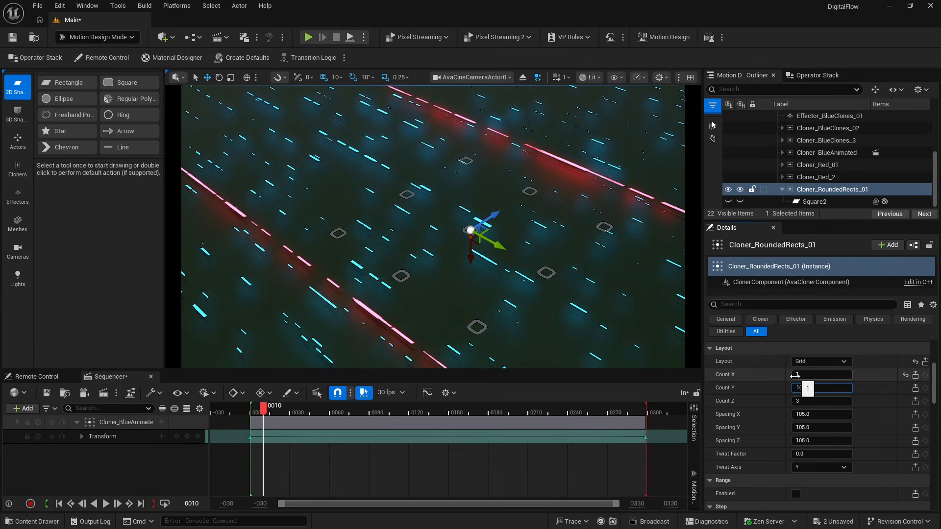
pyautogui.press('Tab')
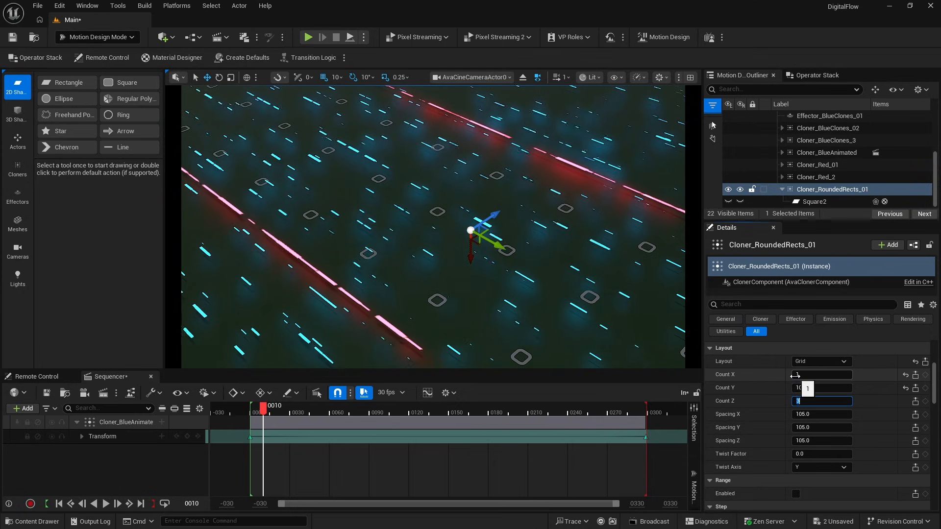
pyautogui.press('Return')
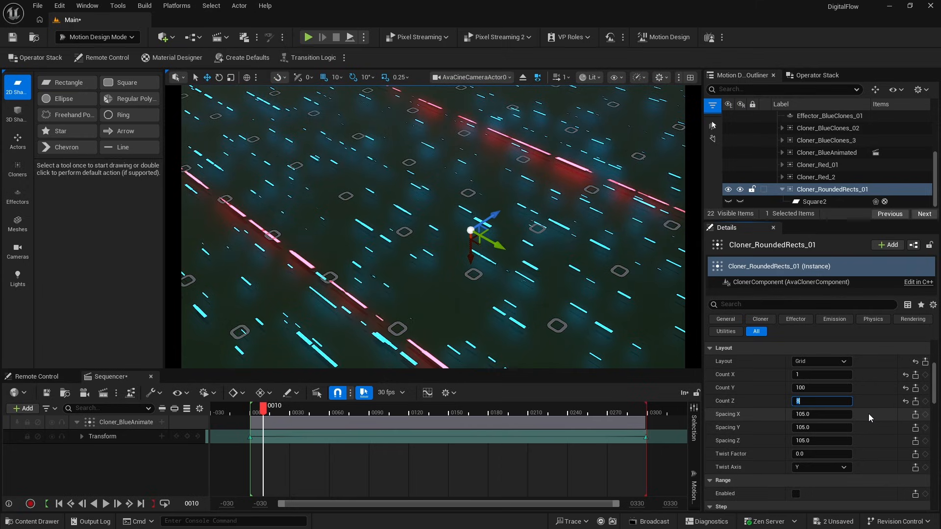
# Set the cloner's grid Spacing Y to 40 and Spacing Z to 100.
pyautogui.click(828, 429)
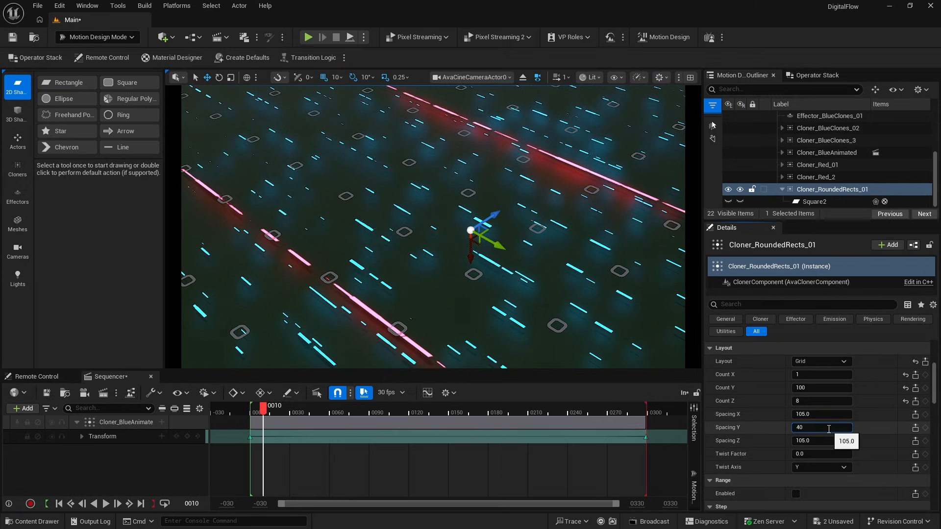
pyautogui.write('40')
pyautogui.press('Tab')
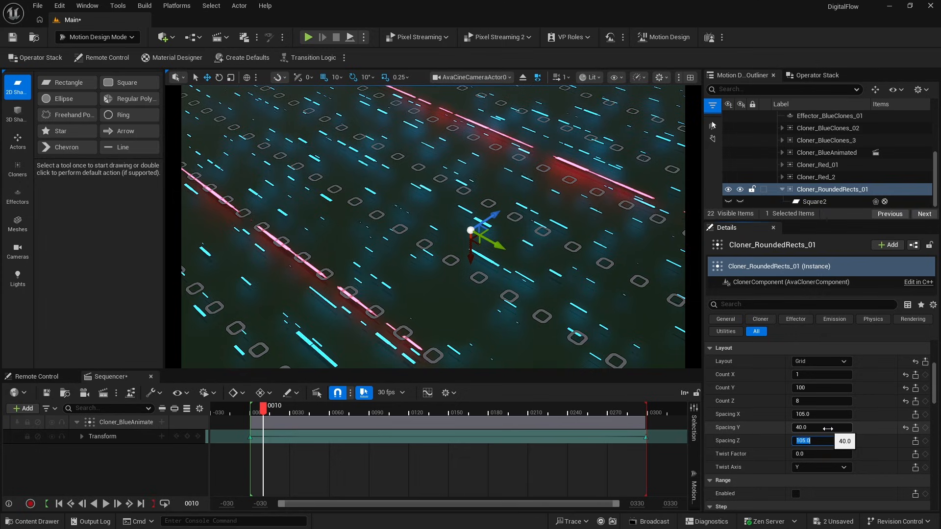
pyautogui.write('100')
pyautogui.press('Return')
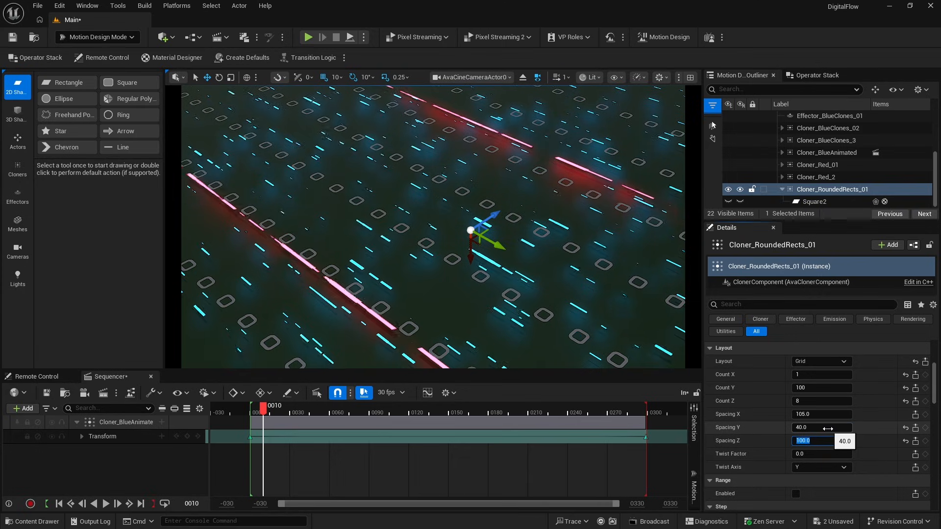
# Enable the cloner's Range option and set its OffsetMax Y to 50.
pyautogui.scroll(-3, 867, 371)
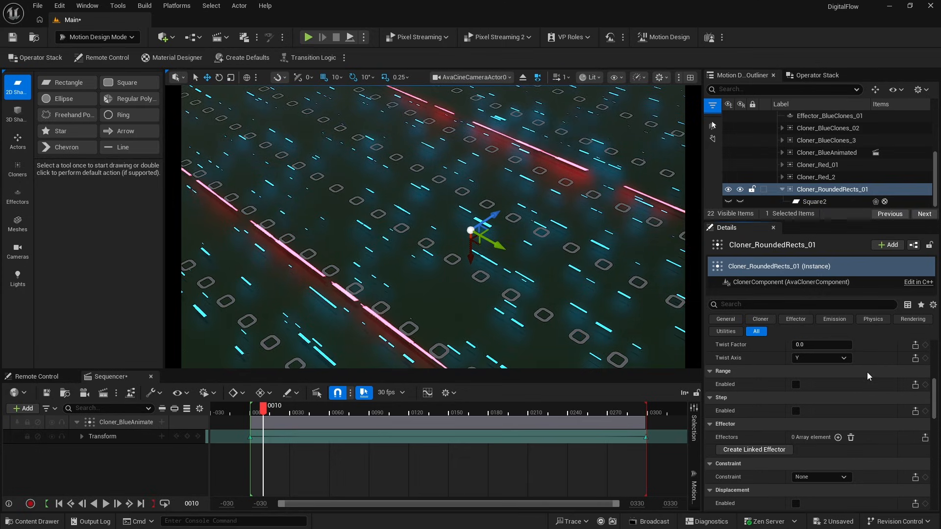
pyautogui.click(795, 385)
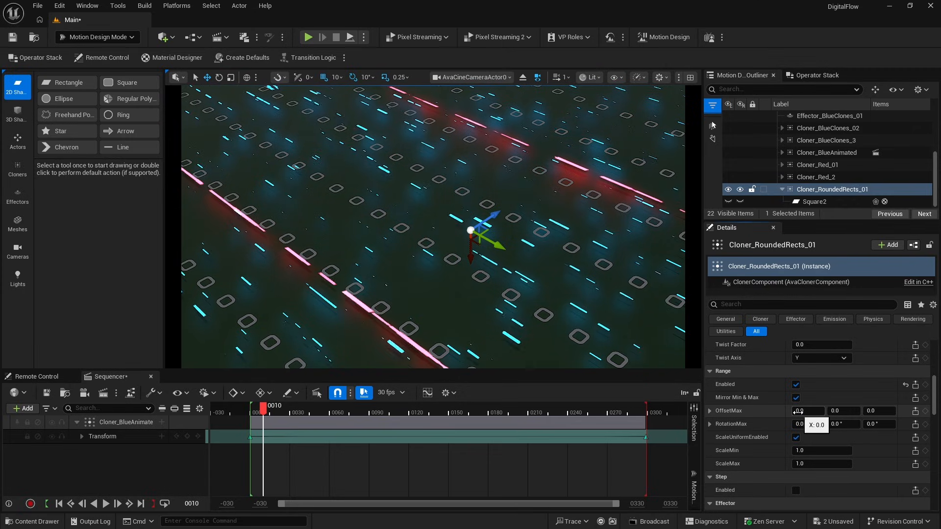
pyautogui.click(837, 411)
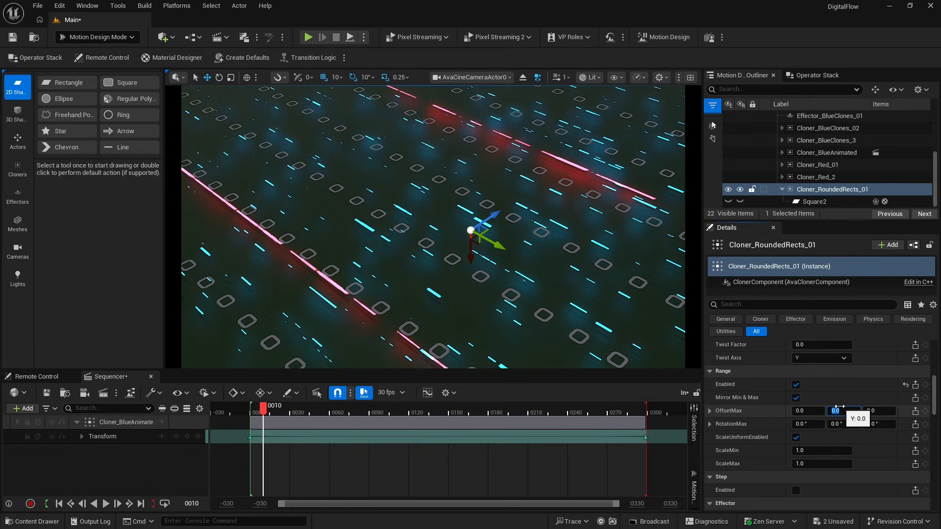
pyautogui.write('50')
pyautogui.press('Return')
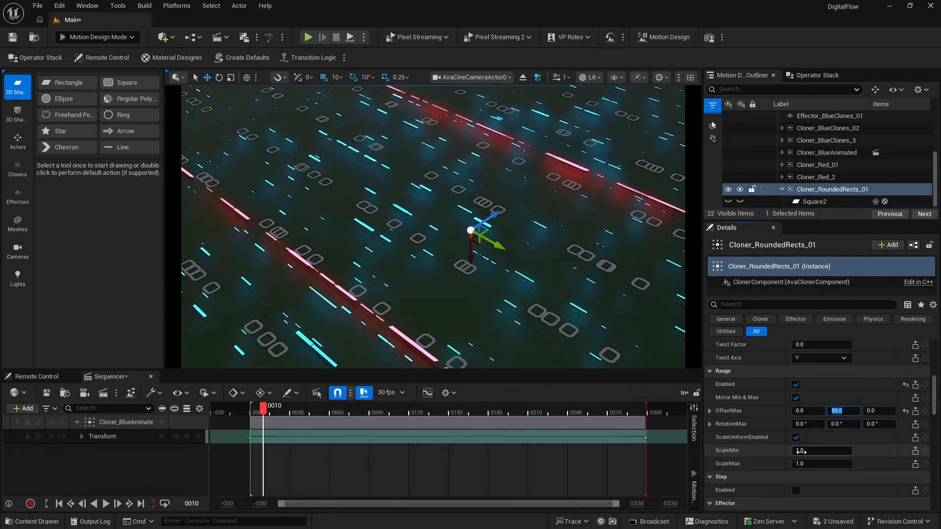
# Set the cloner's Range ScaleMin to 0.5 to randomize the rounded squares' sizes.
pyautogui.click(802, 452)
pyautogui.write('0.5')
pyautogui.press('Return')
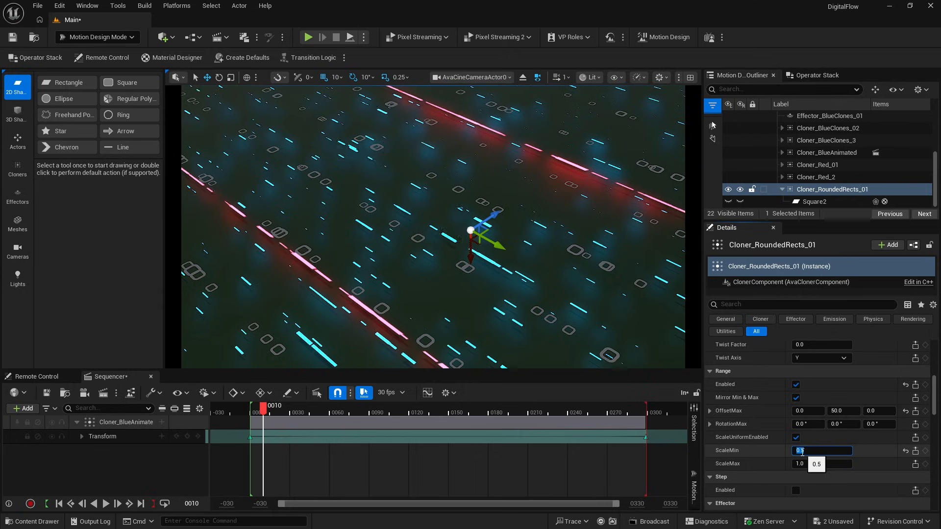
pyautogui.click(871, 450)
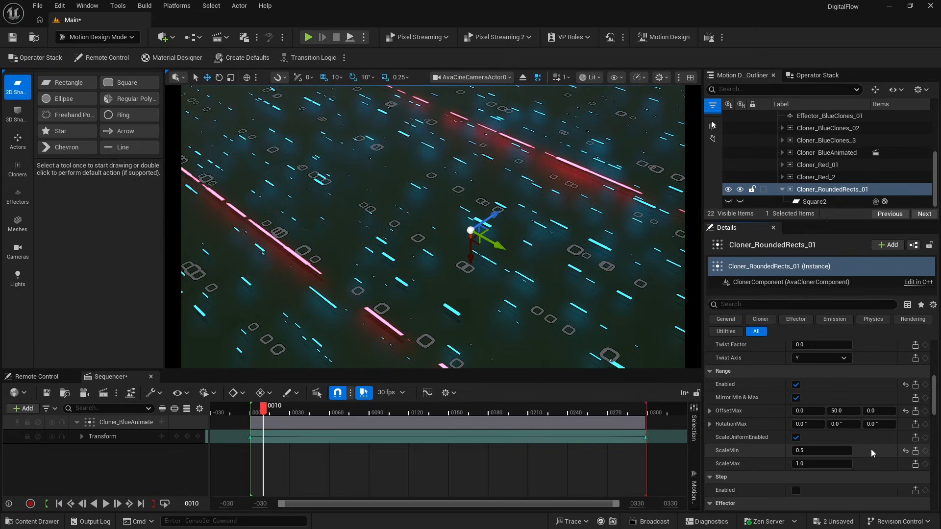
# Create a linked effector for Cloner_RoundedRects_01 and select it in the outliner.
pyautogui.scroll(1, 849, 385)
pyautogui.scroll(-10, 849, 386)
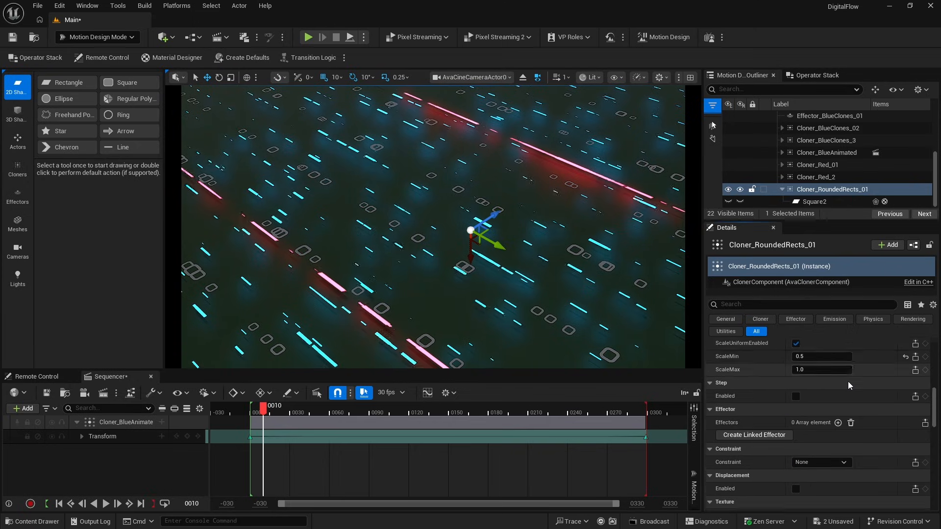
pyautogui.scroll(-1, 739, 401)
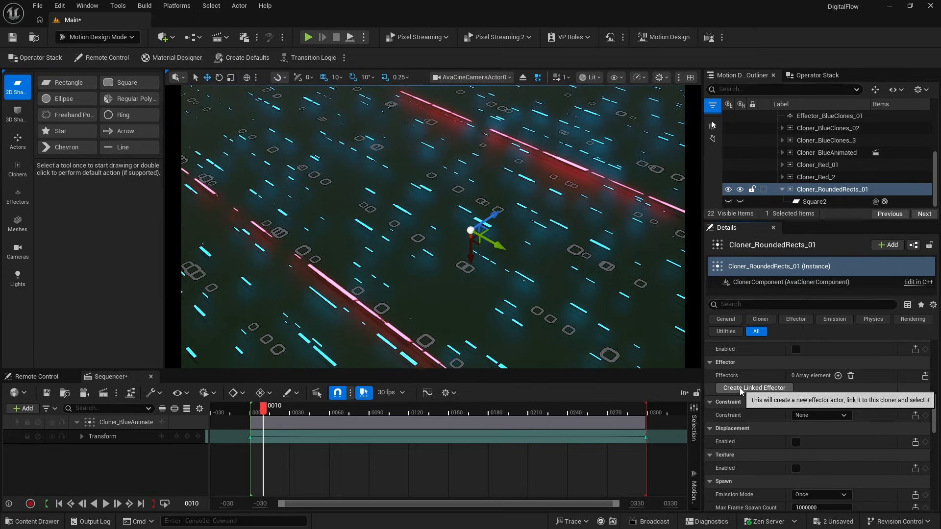
pyautogui.click(754, 388)
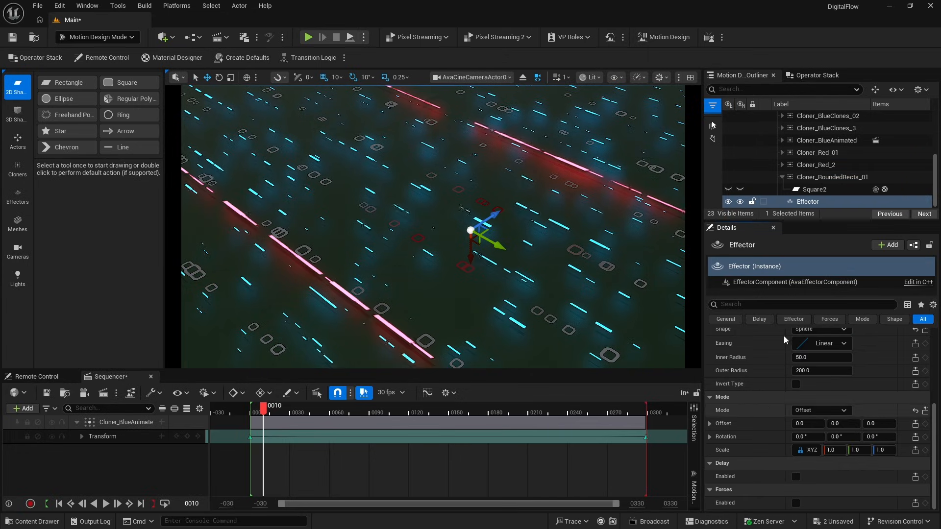
pyautogui.click(806, 204)
# Change the new effector's color to white (FFFFFFFF).
pyautogui.scroll(5, 771, 397)
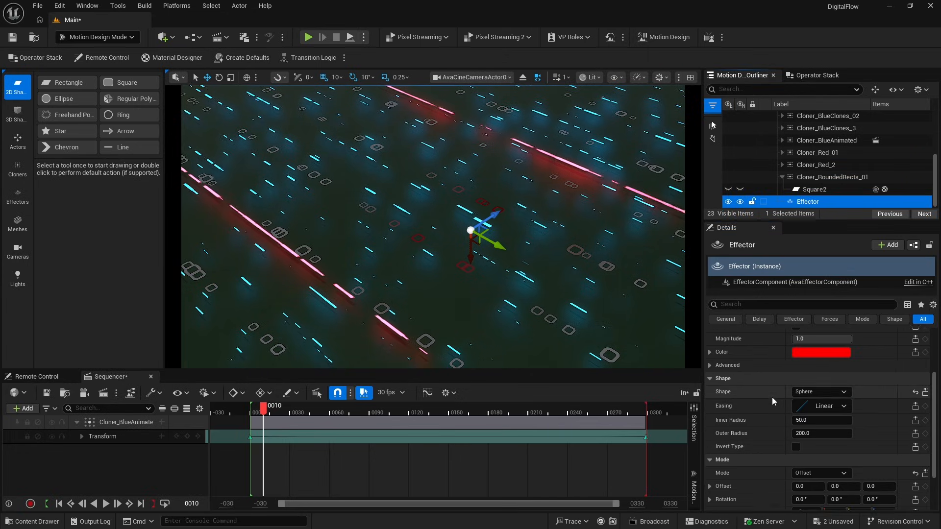
pyautogui.scroll(1, 772, 397)
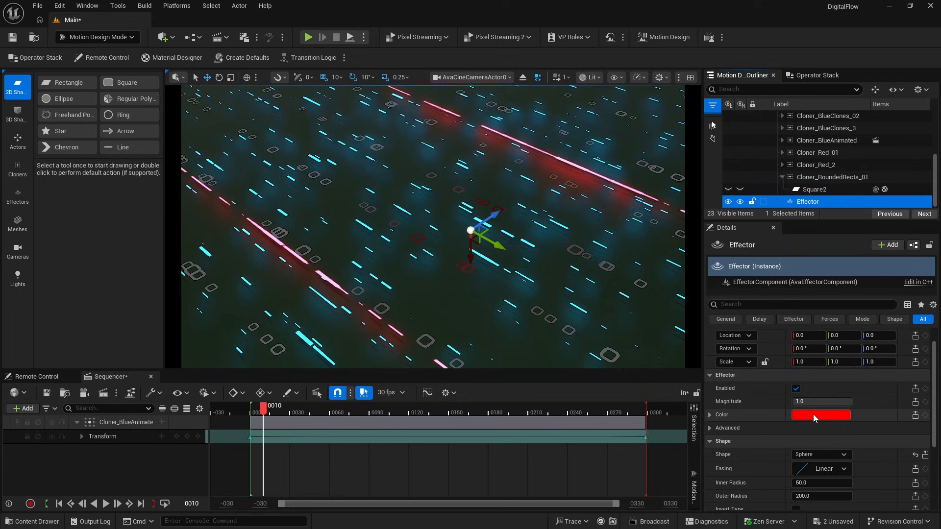
pyautogui.click(813, 413)
pyautogui.moveTo(710, 356); pyautogui.dragTo(710, 370)
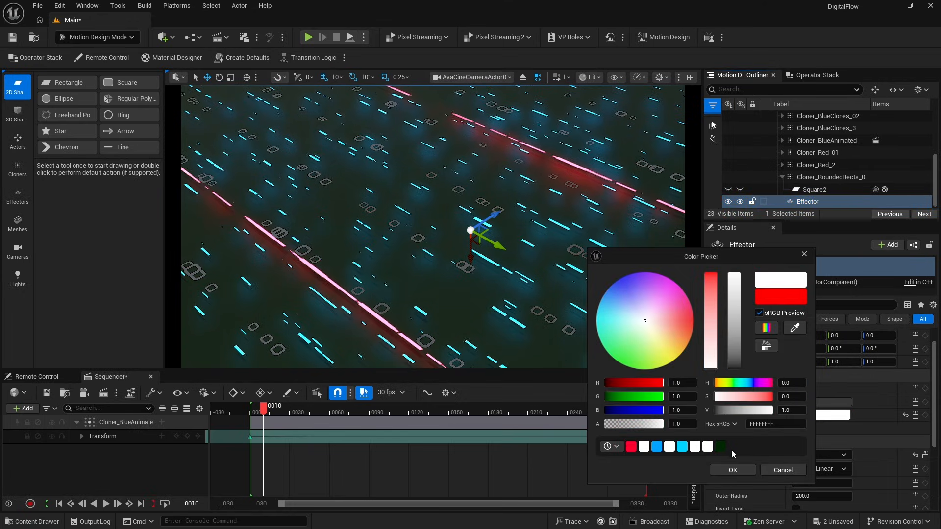
pyautogui.click(740, 470)
# Set the effector's Shape to Unbound and its Mode to Procedural.
pyautogui.scroll(-5, 857, 431)
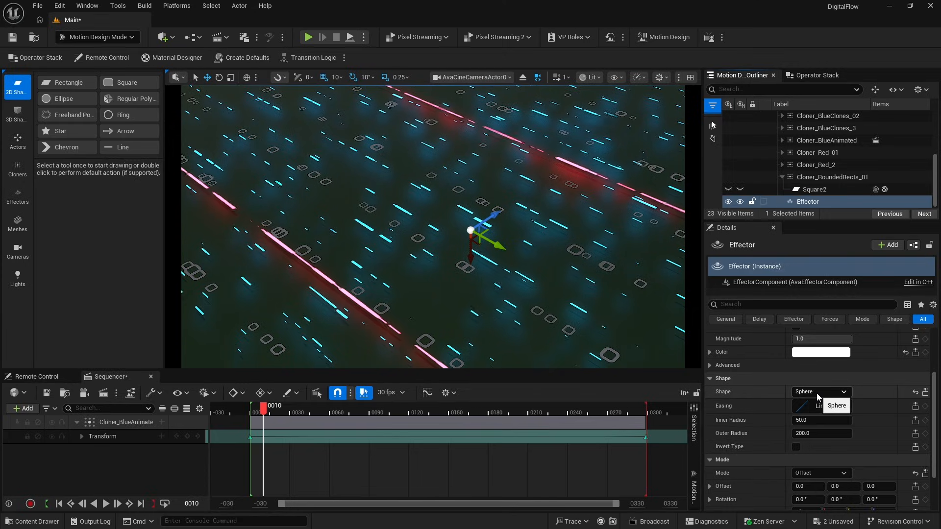
pyautogui.click(817, 394)
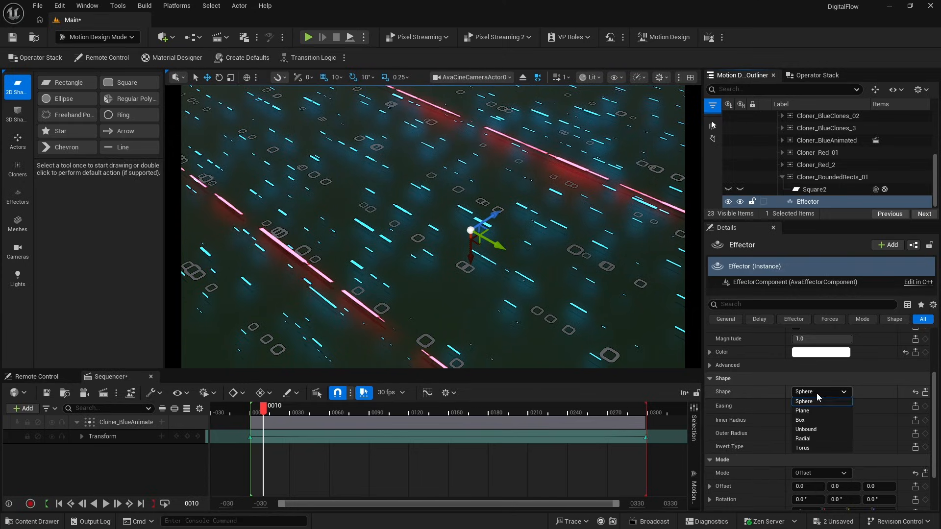
pyautogui.click(818, 429)
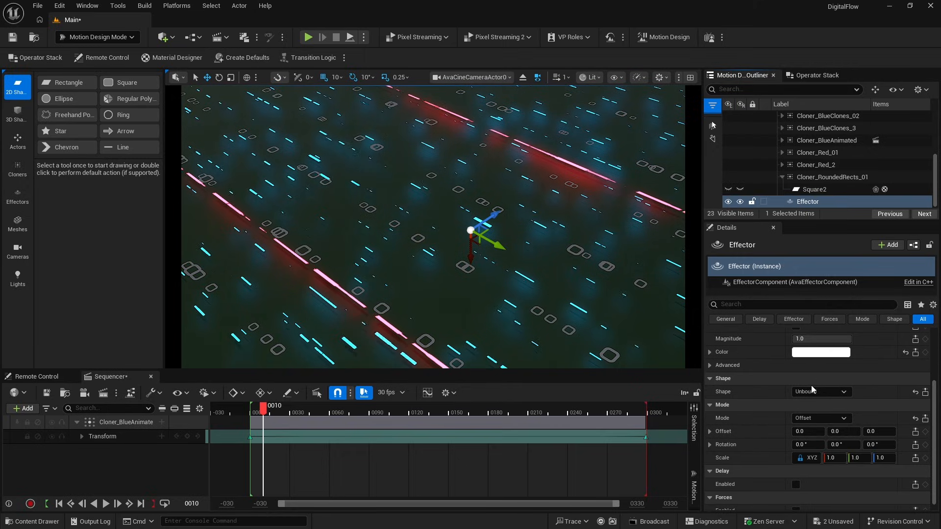
pyautogui.click(816, 418)
pyautogui.click(820, 447)
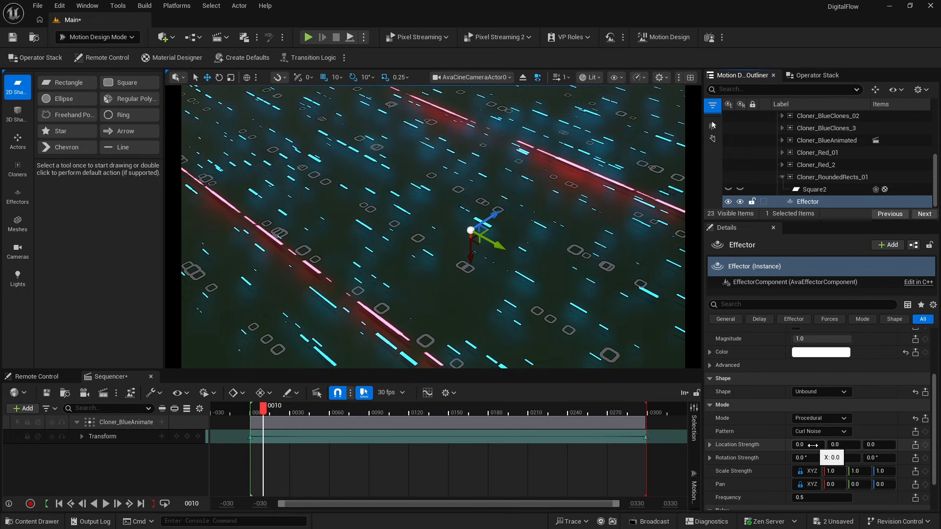
# Set the effector's Scale Strength to 0.1 on all axes.
pyautogui.click(834, 471)
pyautogui.write('0.1')
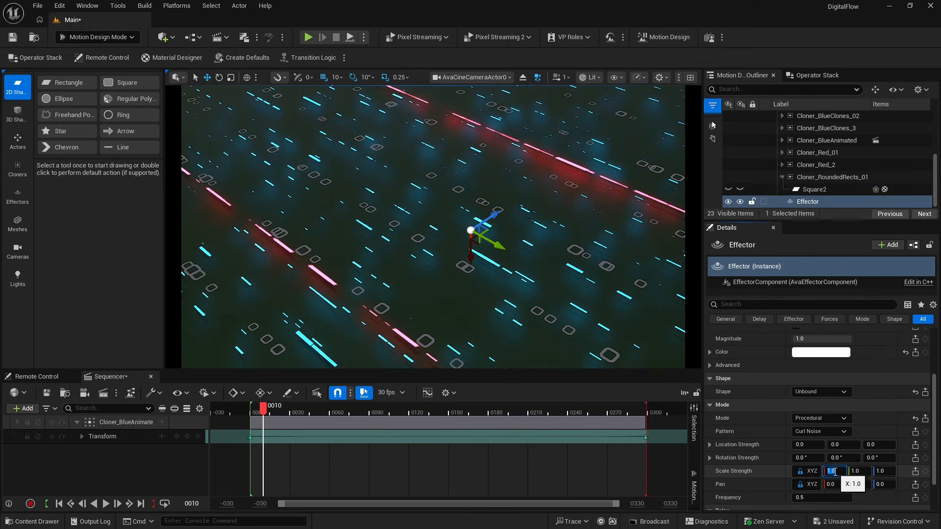
pyautogui.press('Return')
# Set the effector's Pan to 100 on all axes and its noise Frequency to 1.5.
pyautogui.click(837, 485)
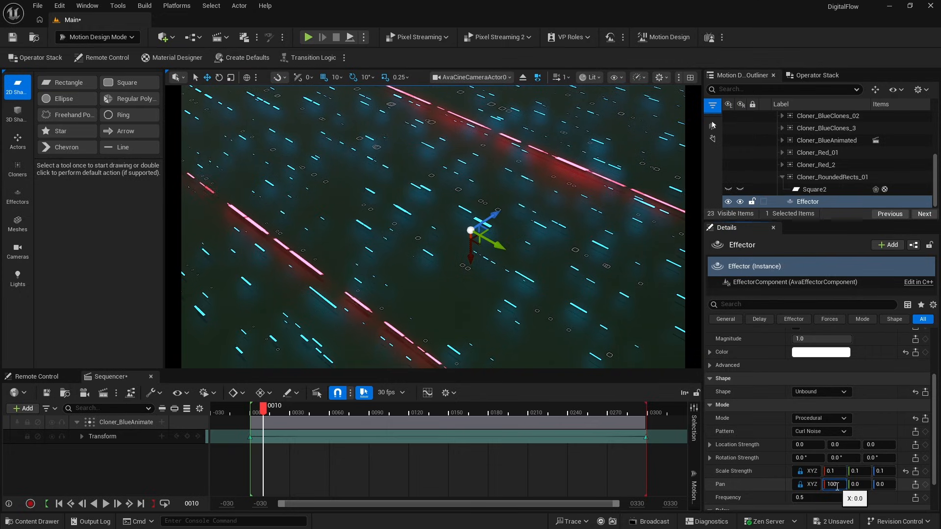
pyautogui.write('100')
pyautogui.press('Return')
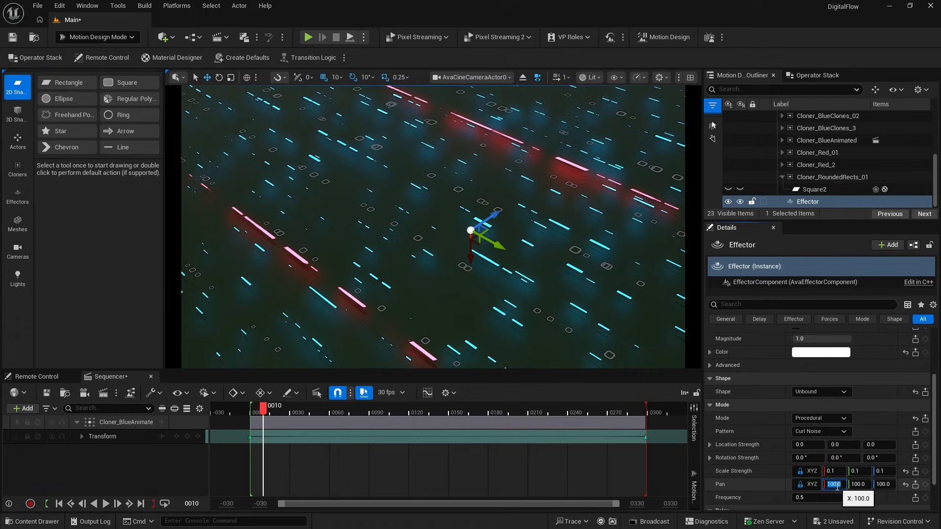
pyautogui.click(811, 497)
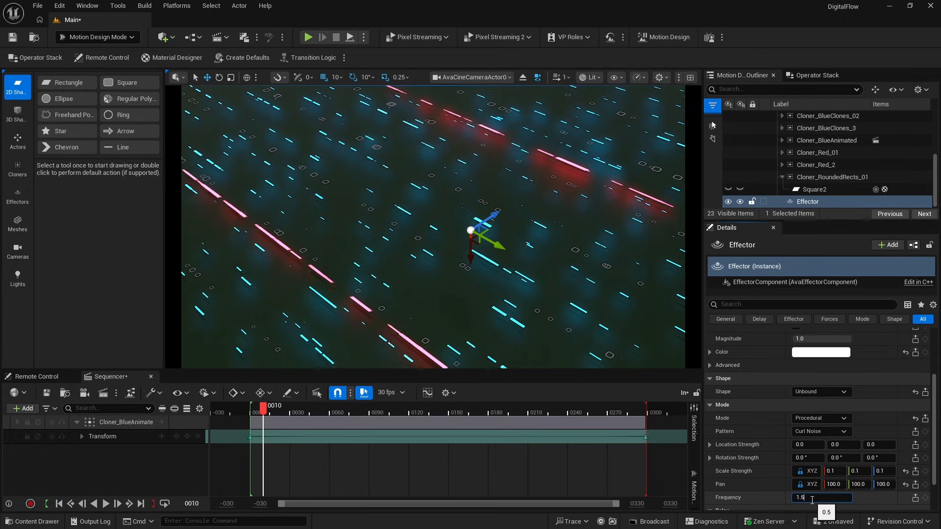
pyautogui.press('Return')
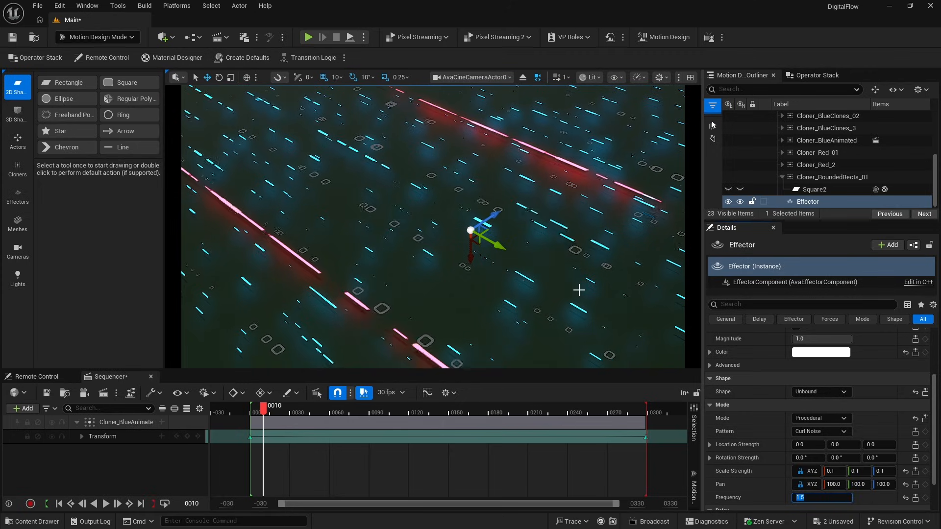
# Set Square2's Material Type to Material Designer and assign it the MD_EMissiveBlueClones material.
pyautogui.click(815, 190)
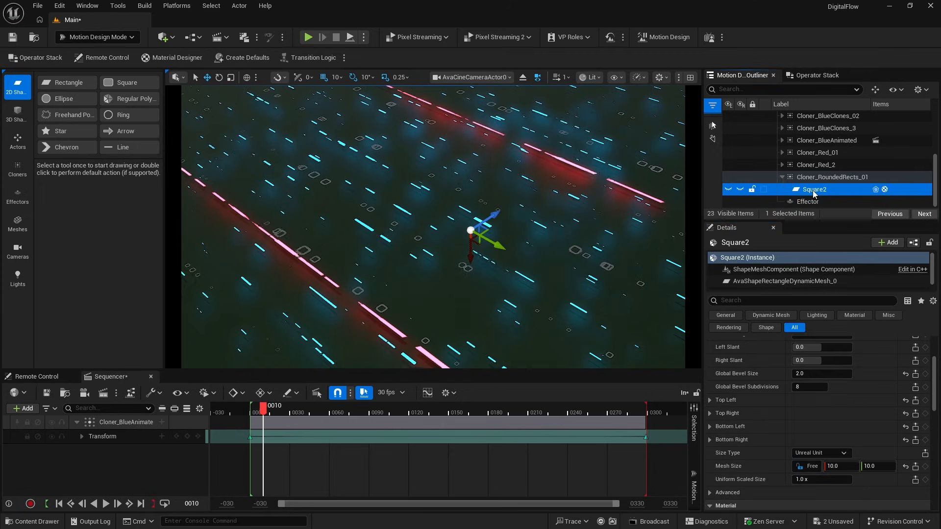
pyautogui.scroll(3, 877, 406)
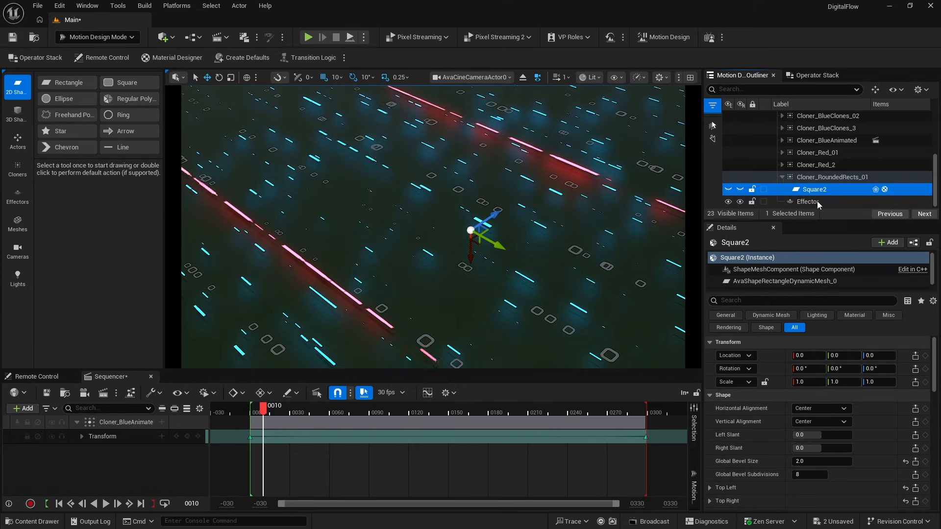
pyautogui.scroll(-2, 880, 433)
pyautogui.scroll(-7, 880, 434)
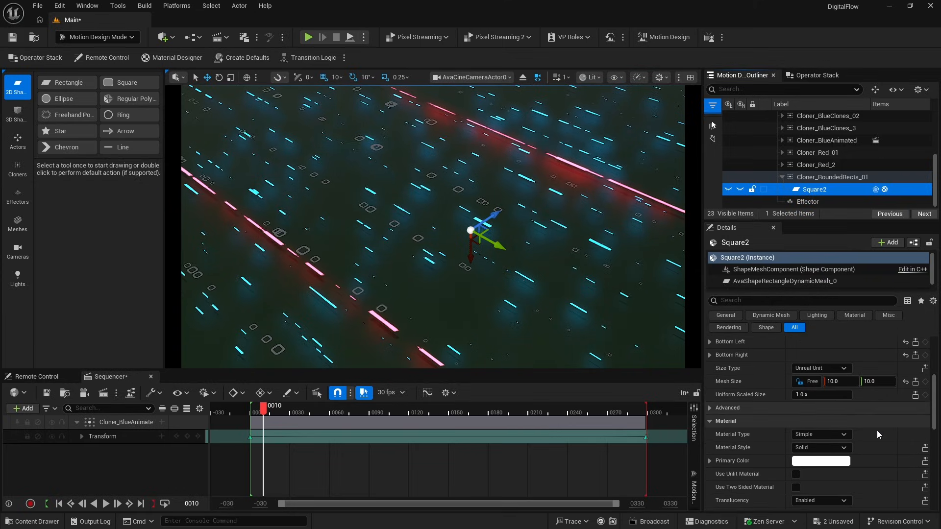
pyautogui.click(823, 404)
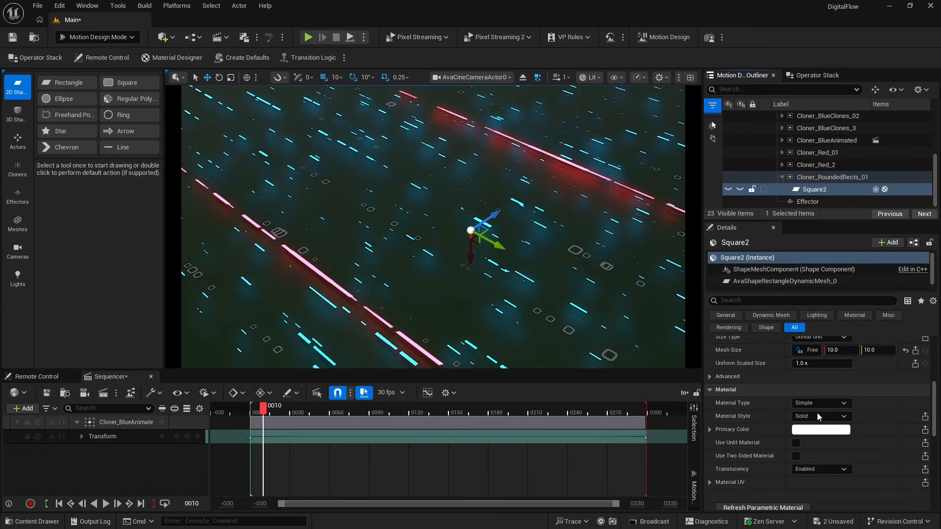
pyautogui.click(803, 412)
pyautogui.click(856, 420)
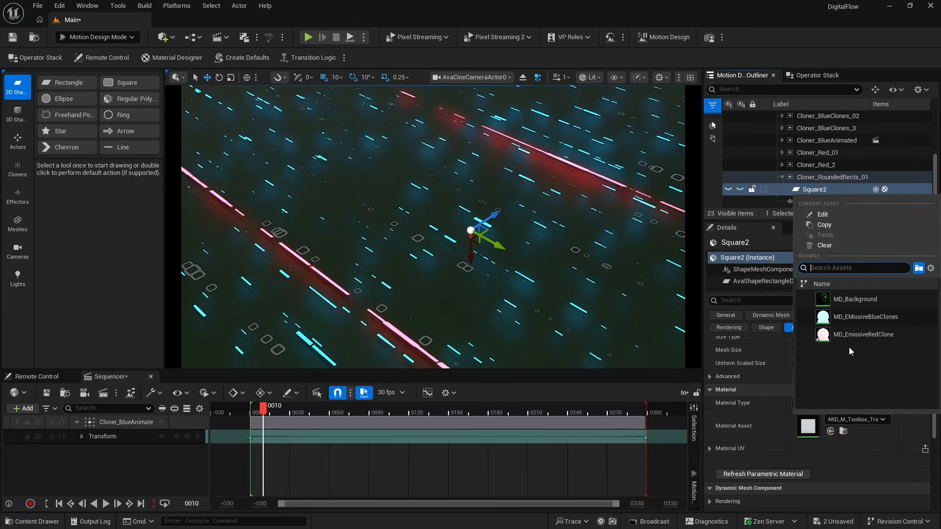
pyautogui.click(849, 317)
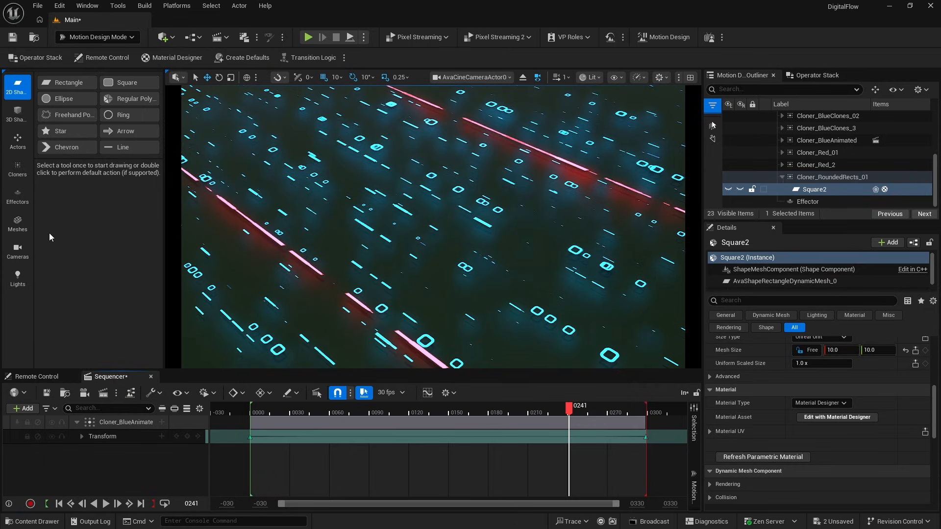
# Add a spot light to the middle of the scene and collapse Cloner_RoundedRects_01 in the outliner.
pyautogui.click(17, 280)
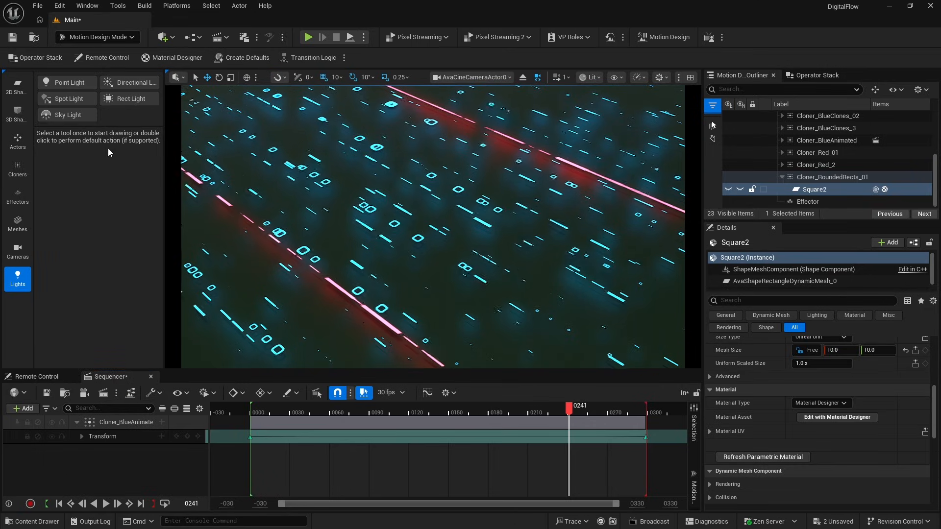
pyautogui.moveTo(66, 105); pyautogui.dragTo(472, 228)
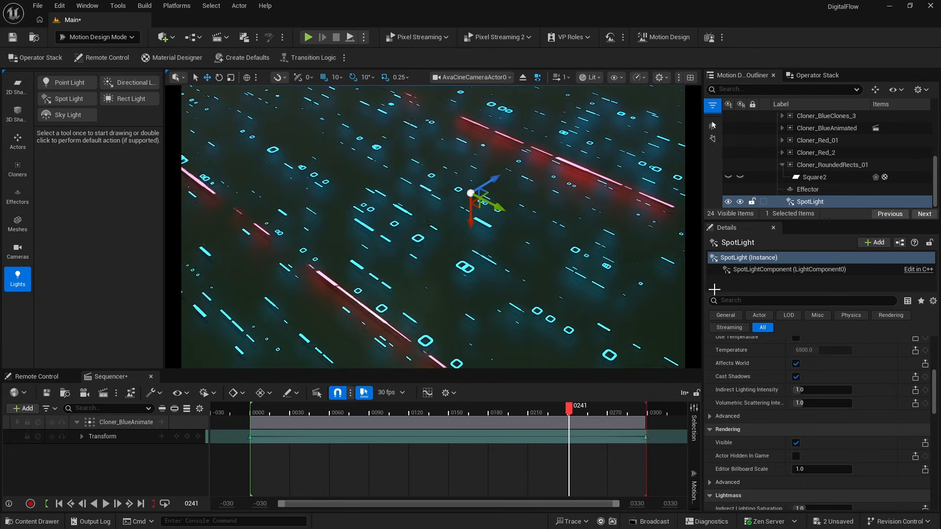
pyautogui.click(808, 205)
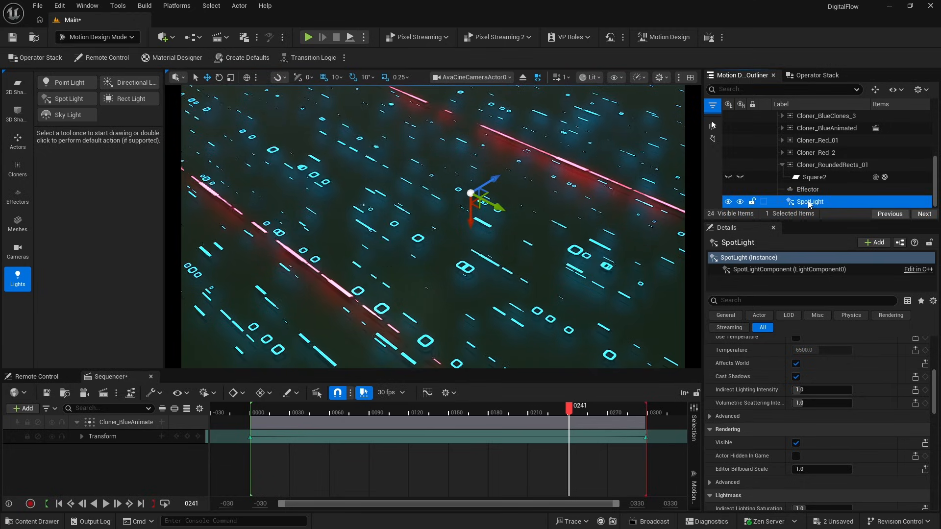
pyautogui.click(785, 165)
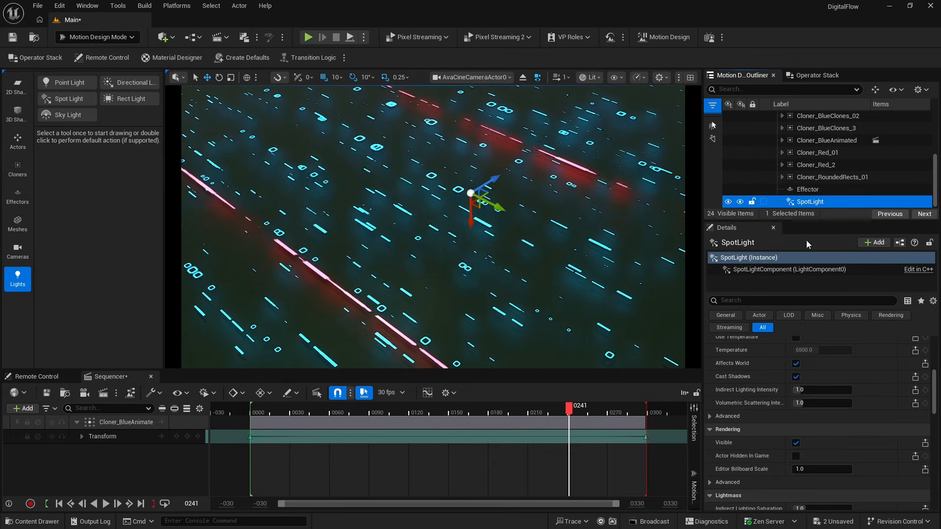
# Set the spot light's Intensity to 70 cd.
pyautogui.moveTo(934, 381); pyautogui.dragTo(935, 346)
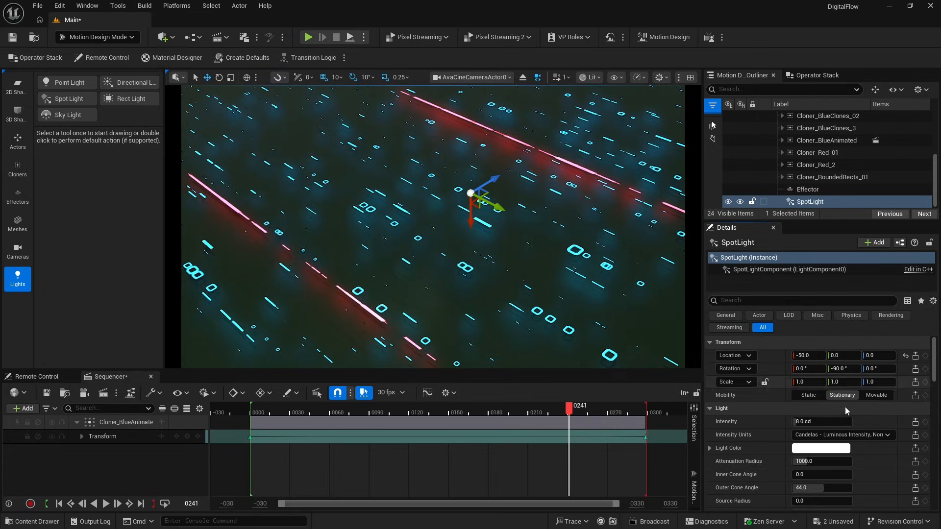
pyautogui.click(806, 423)
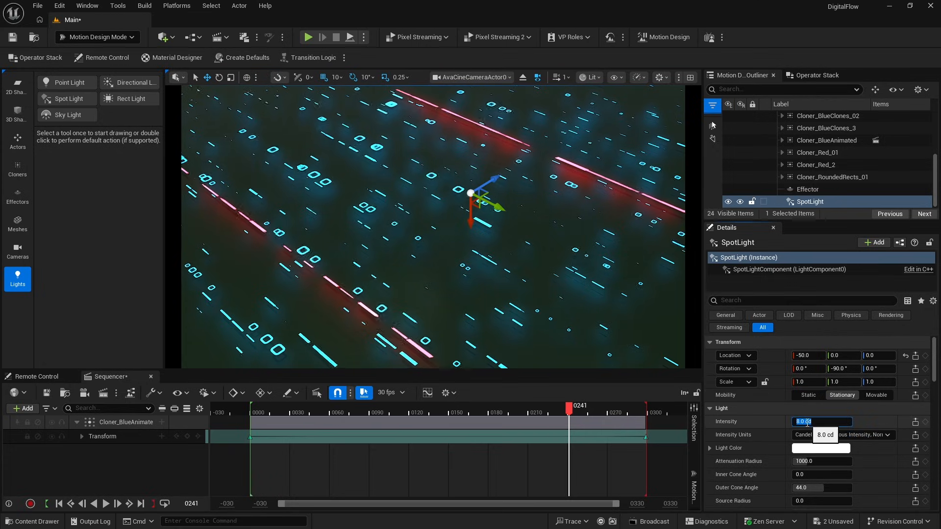
pyautogui.write('70')
pyautogui.press('Return')
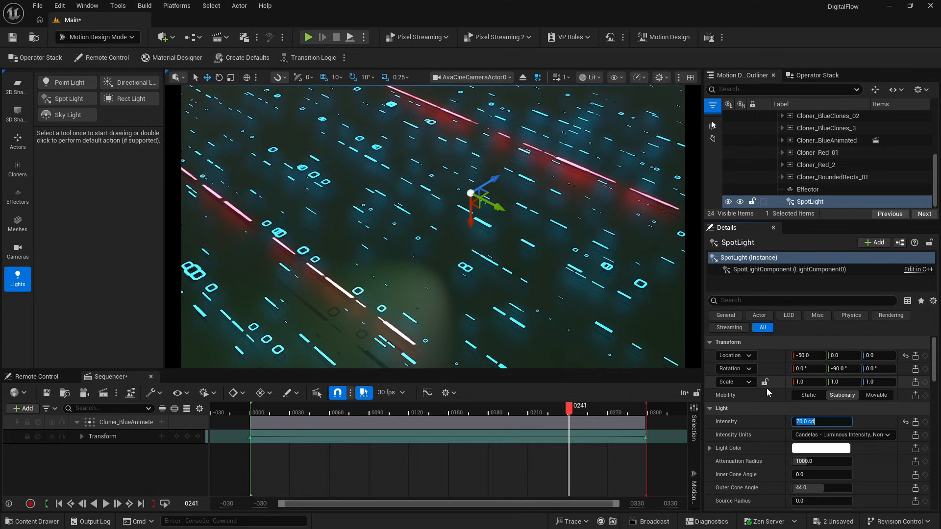
# Move the spot light to about X -50, Y -290, Z 7.
pyautogui.click(507, 252)
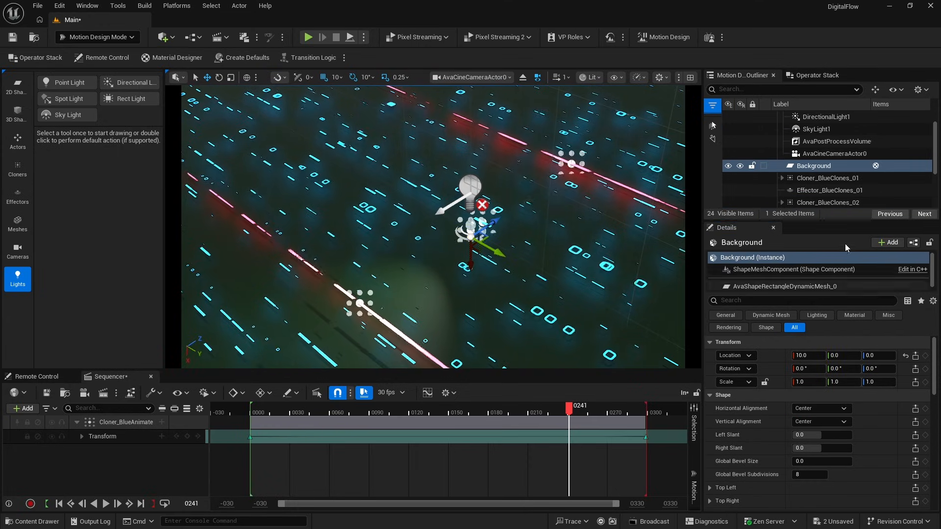
pyautogui.scroll(-3, 823, 202)
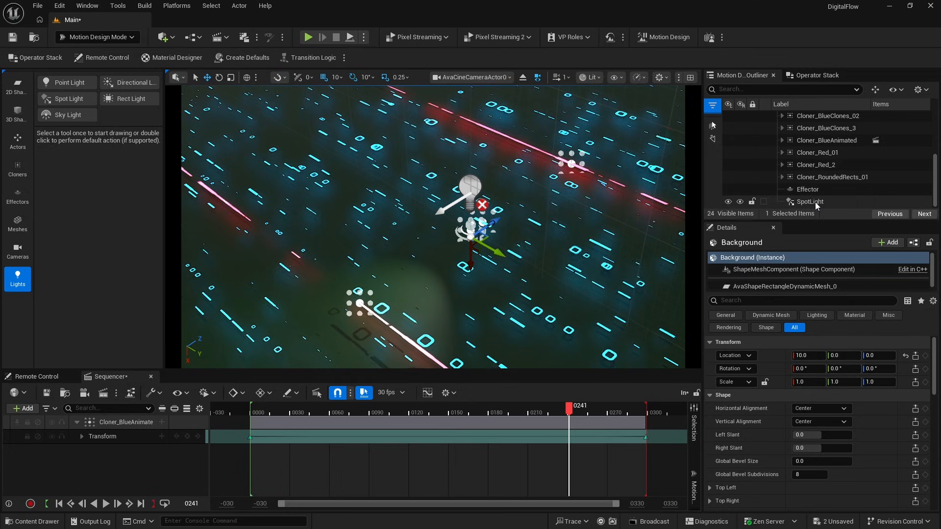
pyautogui.click(817, 204)
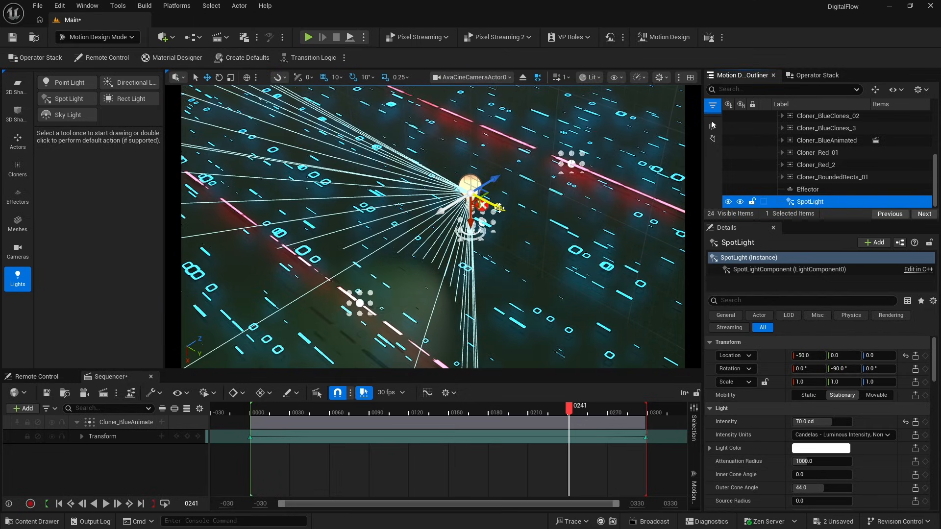
pyautogui.moveTo(509, 211); pyautogui.dragTo(417, 102)
pyautogui.moveTo(474, 99); pyautogui.dragTo(431, 84)
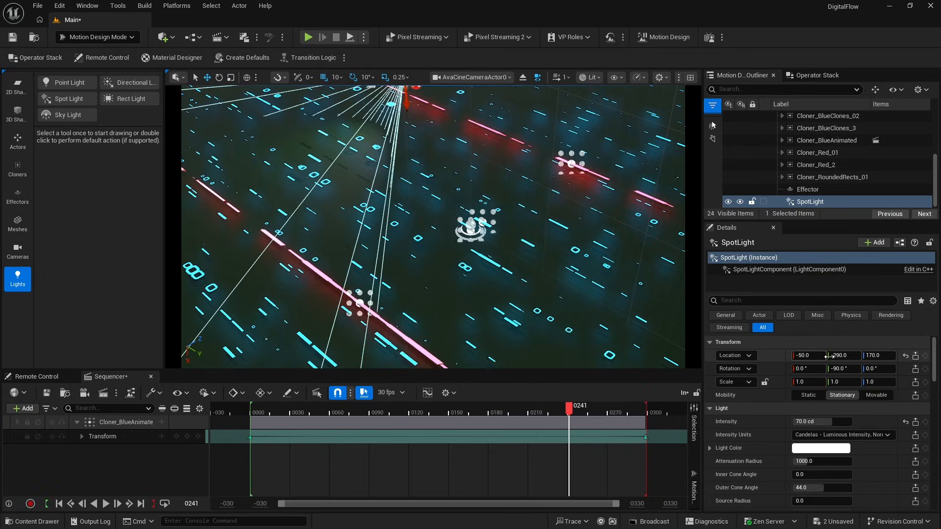
pyautogui.moveTo(874, 356); pyautogui.dragTo(904, 356)
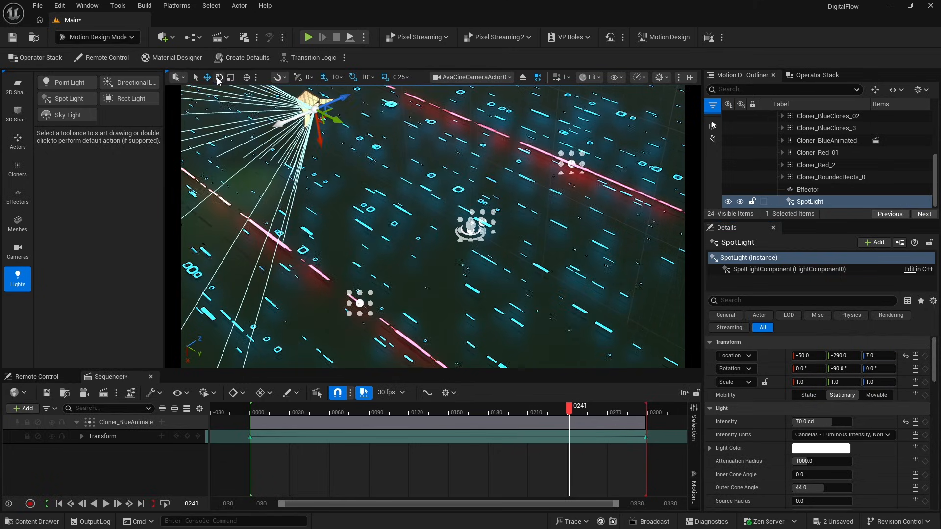
# Rotate the spot light to about -90°, -33°, 107° and reposition it to about X -50, Y -493, Z 271.
pyautogui.click(219, 78)
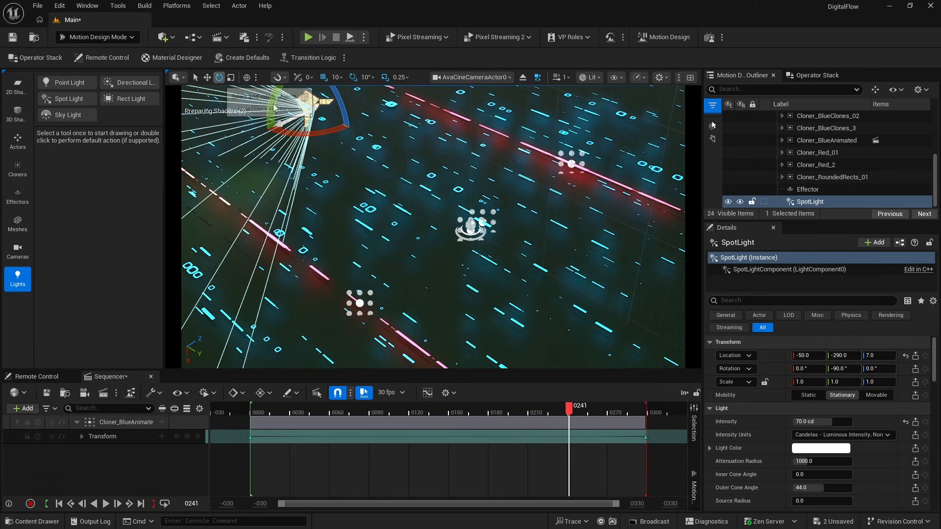
pyautogui.moveTo(286, 131); pyautogui.dragTo(379, 123)
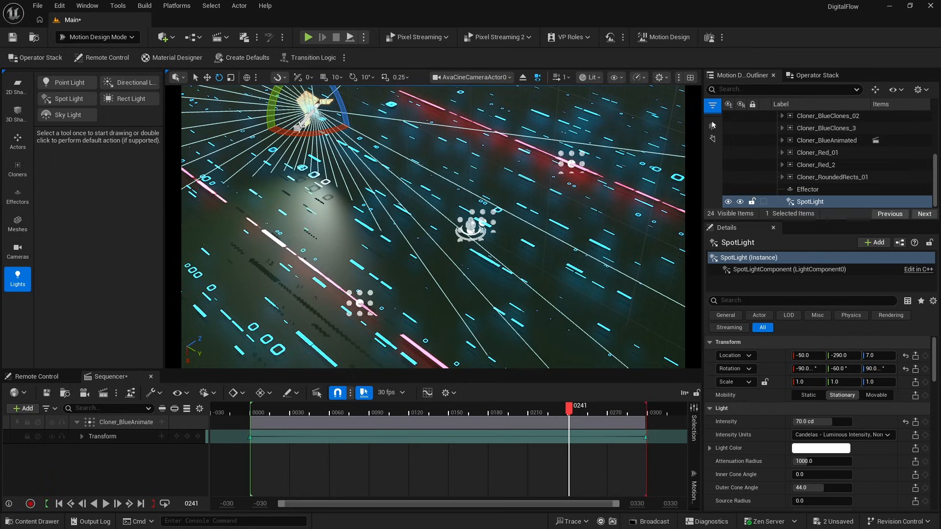
pyautogui.moveTo(298, 132); pyautogui.dragTo(362, 131)
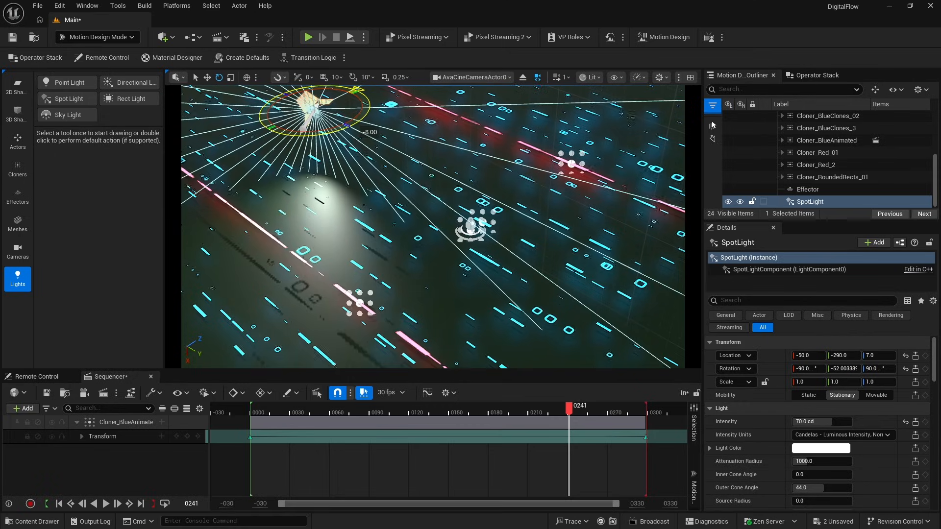
pyautogui.press('w')
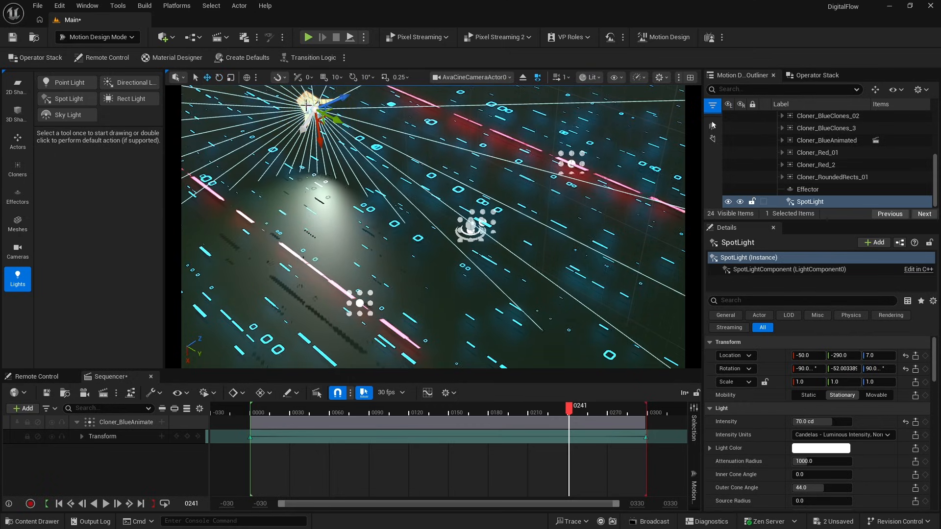
pyautogui.moveTo(337, 104); pyautogui.dragTo(448, 104)
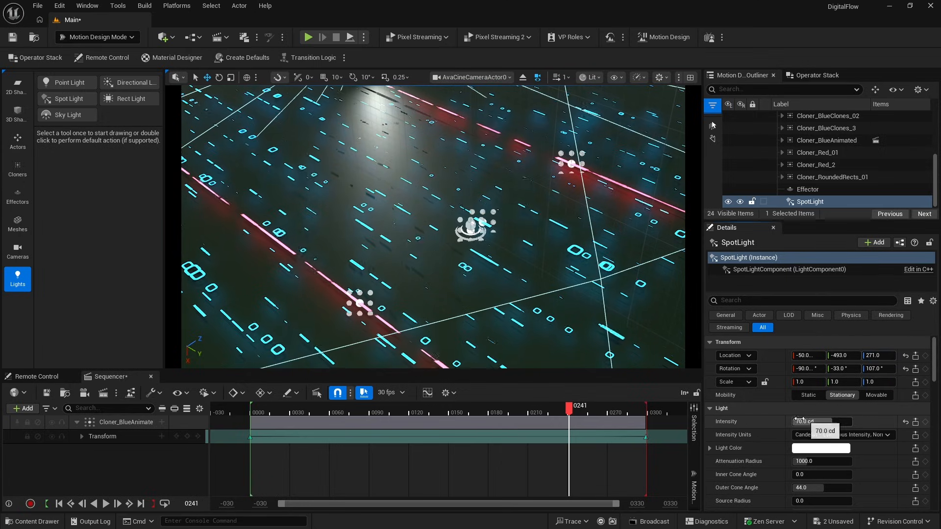
# Change the spot light's Light Color to the recent blue 00A3FFFF.
pyautogui.click(823, 450)
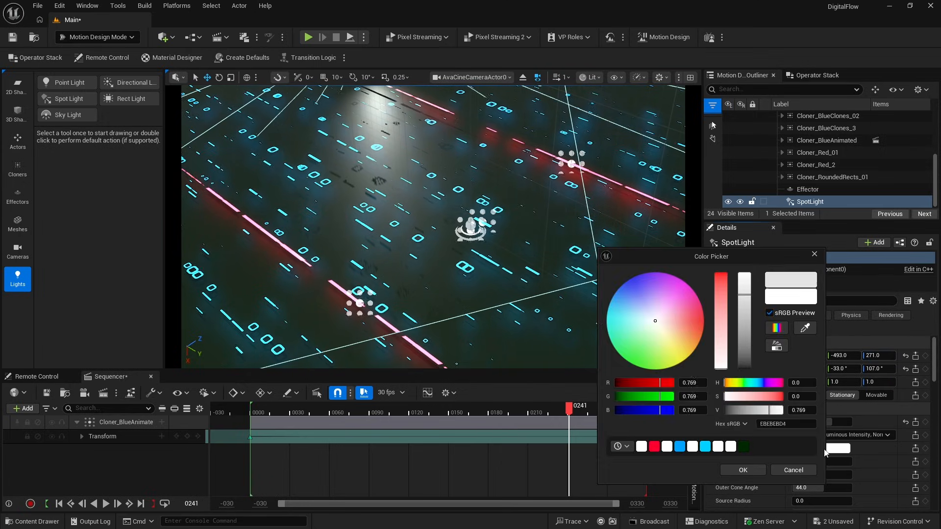
pyautogui.click(680, 448)
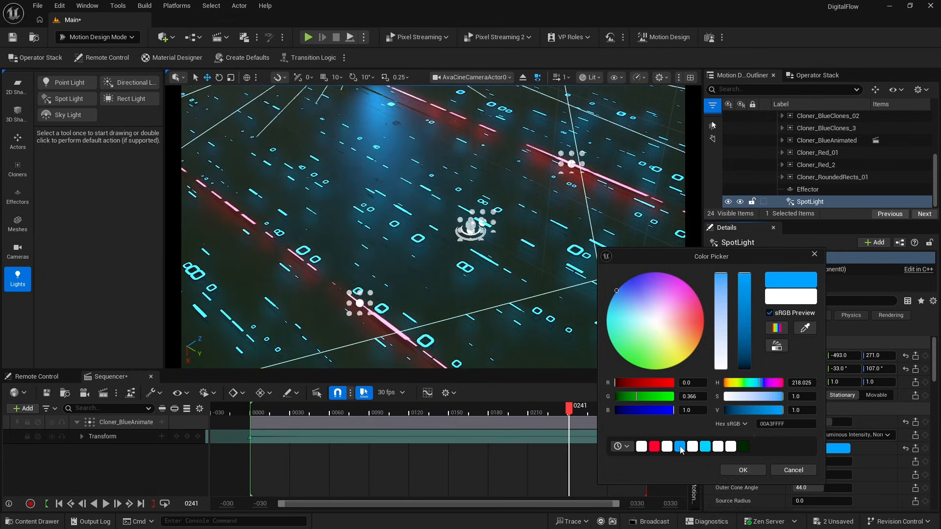
pyautogui.click(743, 470)
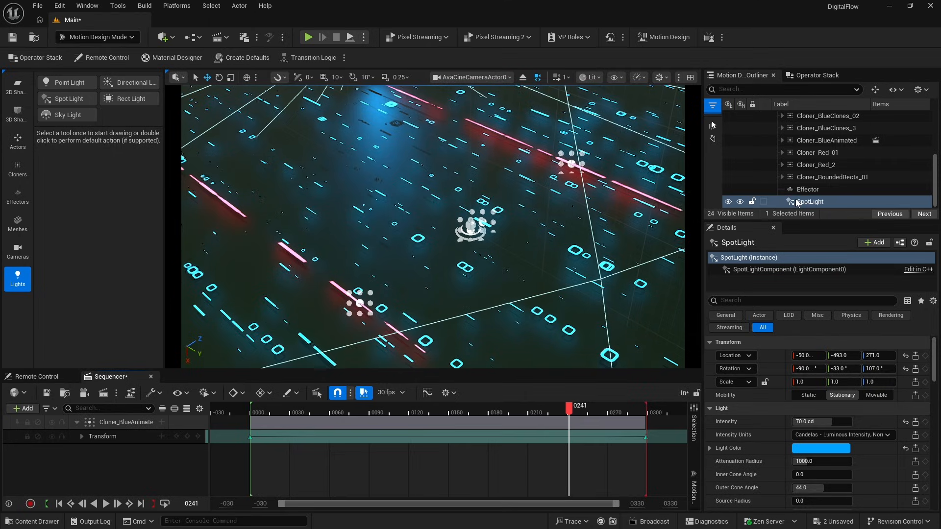
# Enlarge the outliner and parent the spot light to AvaCineCameraActor0.
pyautogui.scroll(3, 808, 161)
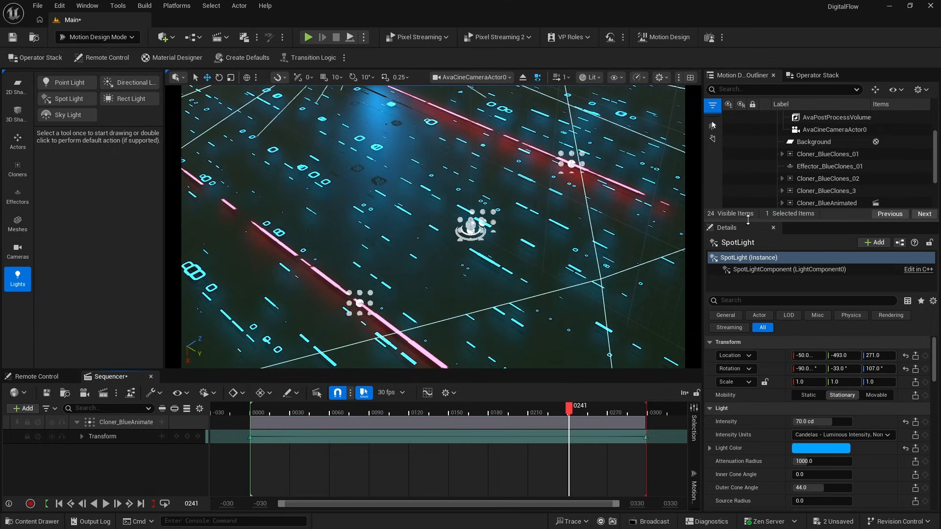
pyautogui.moveTo(756, 227); pyautogui.dragTo(756, 360)
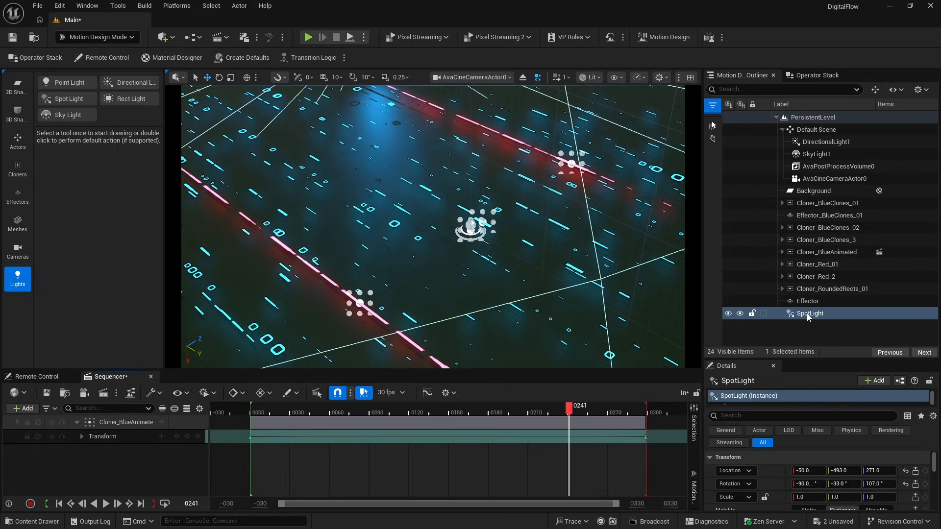
pyautogui.moveTo(808, 317); pyautogui.dragTo(823, 180)
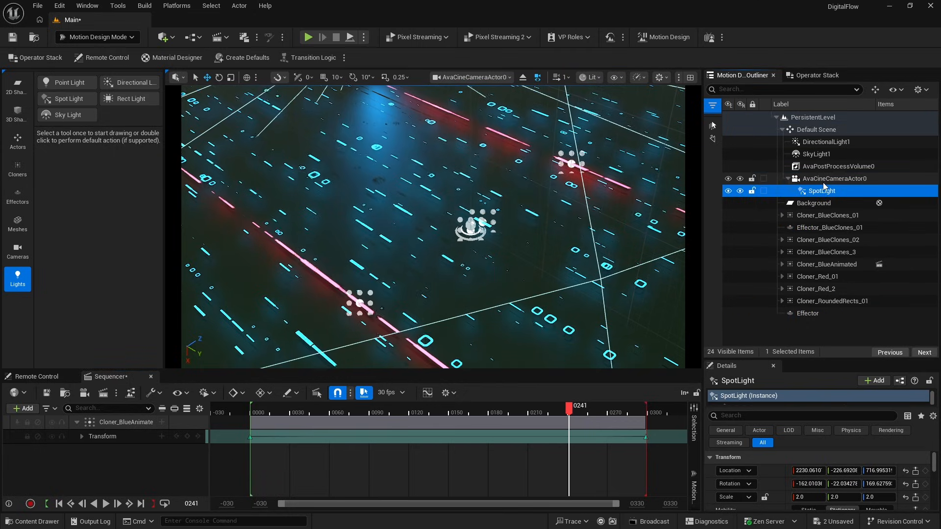
# Return the timeline to frame 0 and shift AvaCineCameraActor0's Y location to about -1261.
pyautogui.click(815, 181)
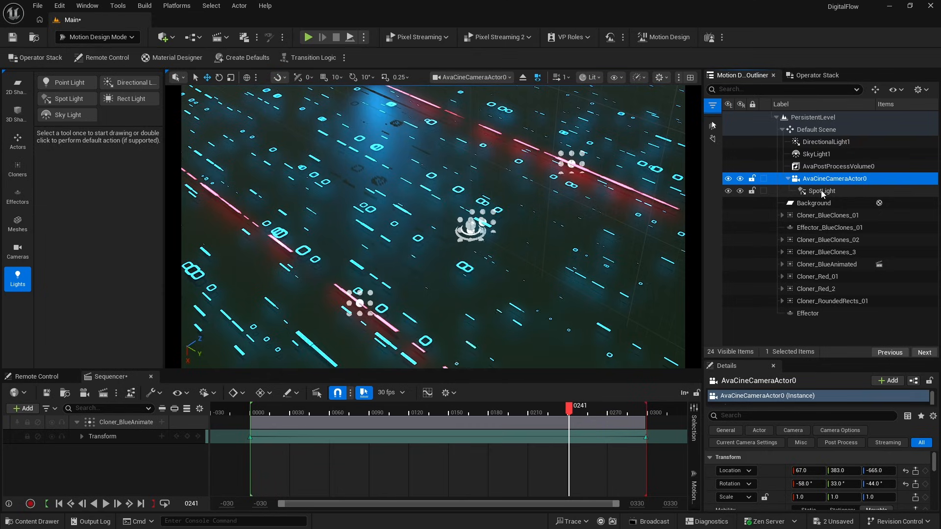
pyautogui.click(74, 506)
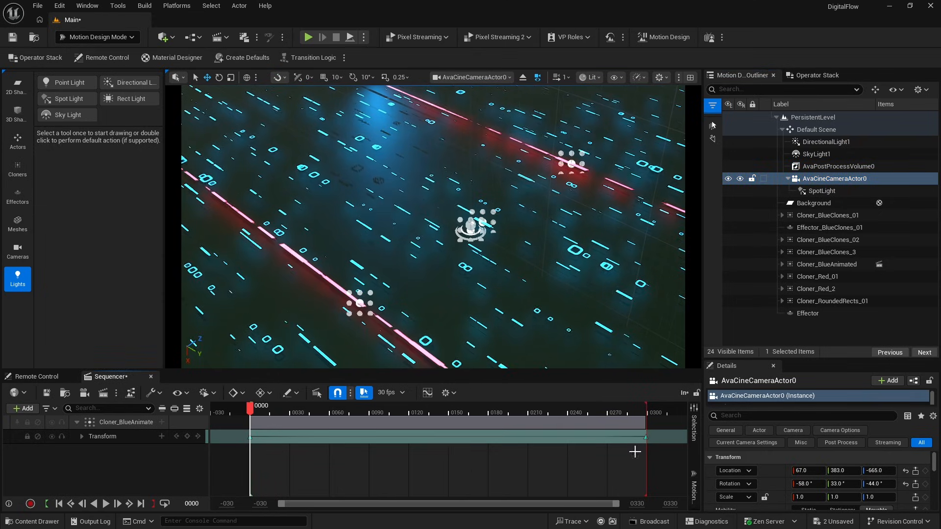
pyautogui.click(804, 180)
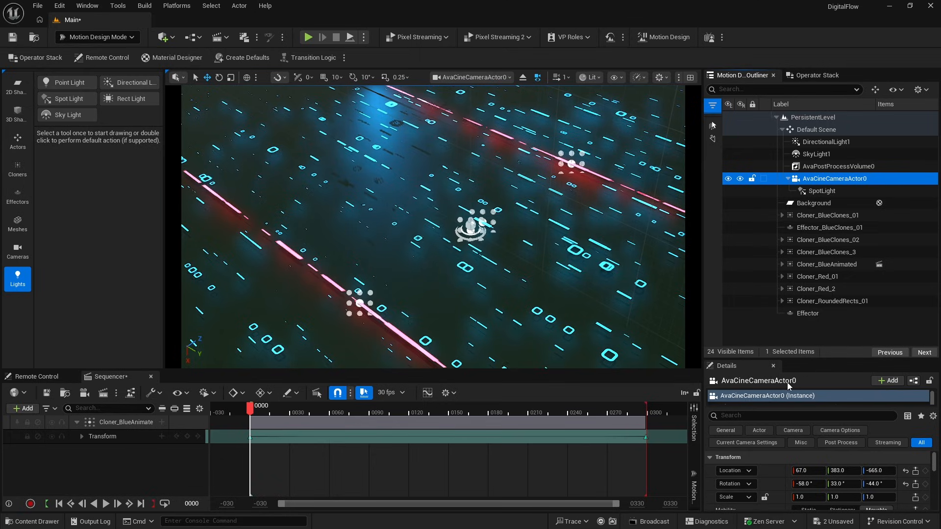
pyautogui.click(767, 364)
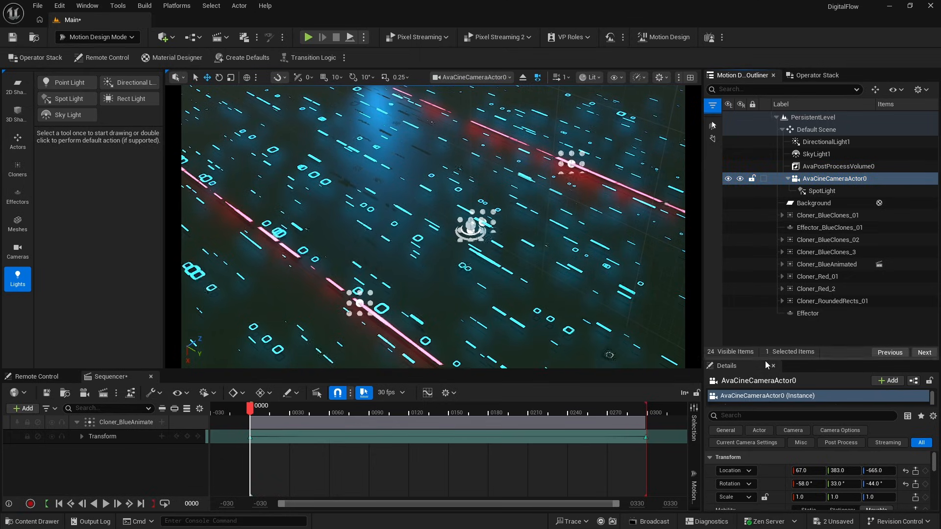
pyautogui.moveTo(765, 361); pyautogui.dragTo(759, 187)
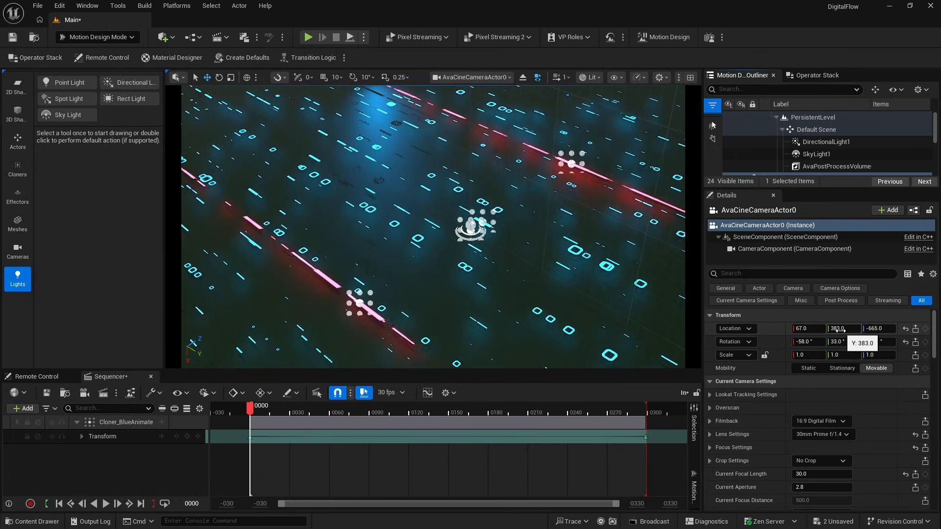
pyautogui.moveTo(838, 329); pyautogui.dragTo(792, 329)
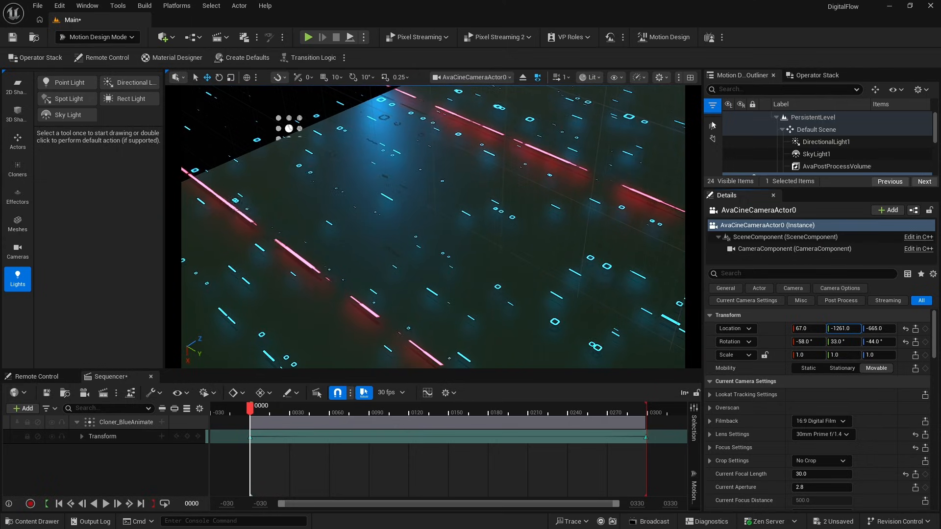
# Key AvaCineCameraActor0's location at frame 0 with Y set to about -938, and reveal its location channels in the enlarged Sequencer.
pyautogui.moveTo(792, 328); pyautogui.dragTo(827, 317)
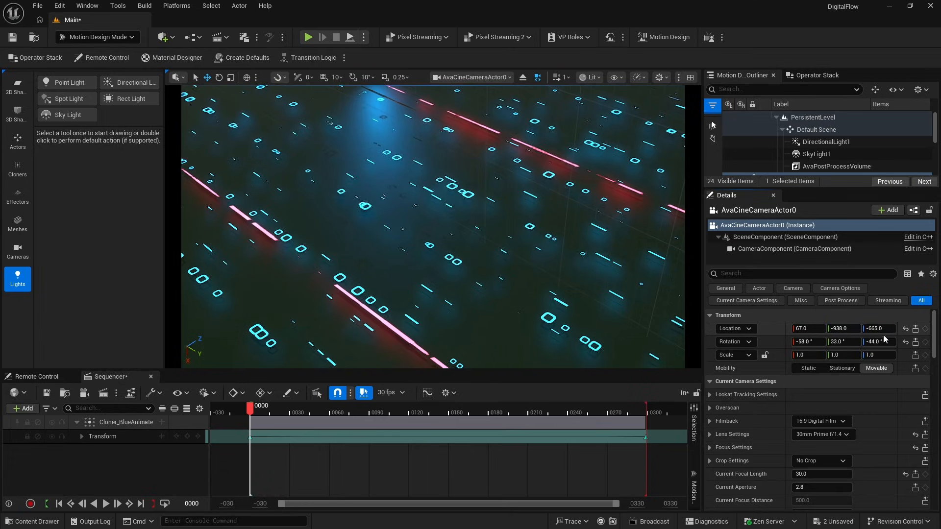
pyautogui.click(925, 330)
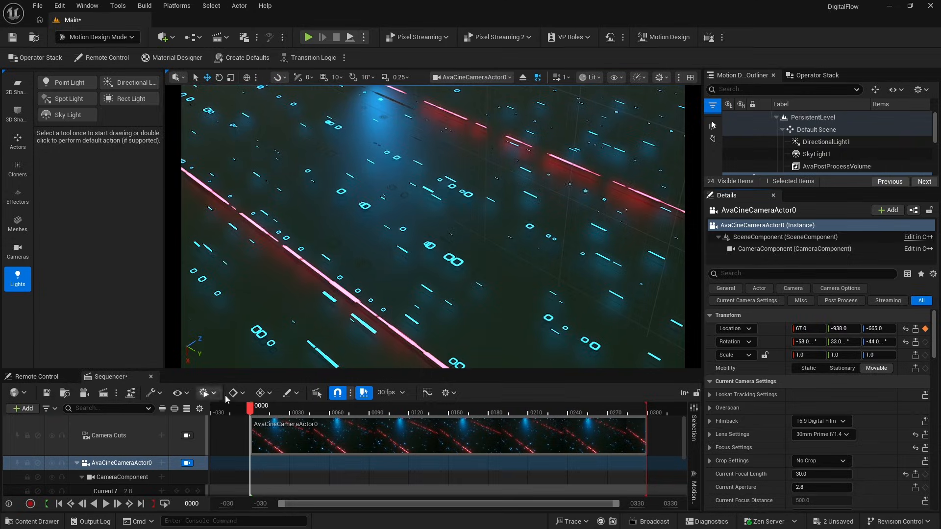
pyautogui.moveTo(237, 369); pyautogui.dragTo(244, 256)
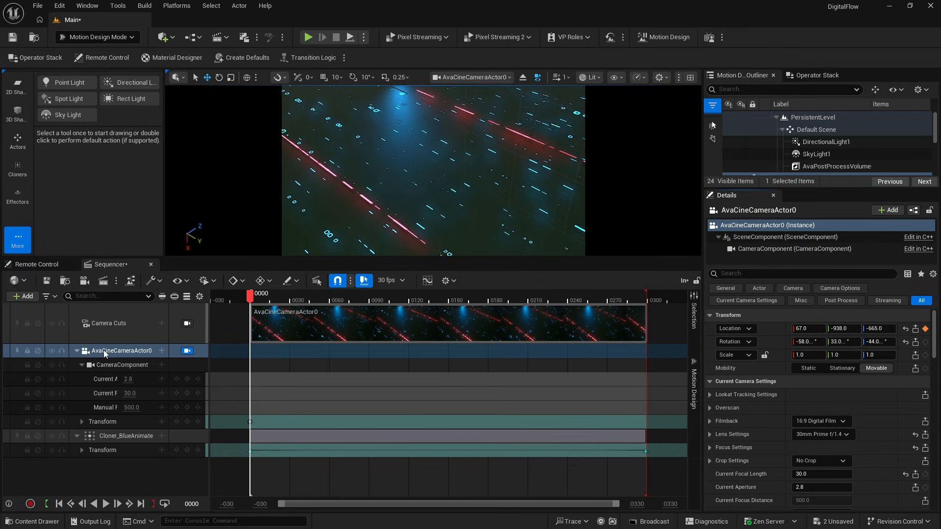
pyautogui.click(82, 422)
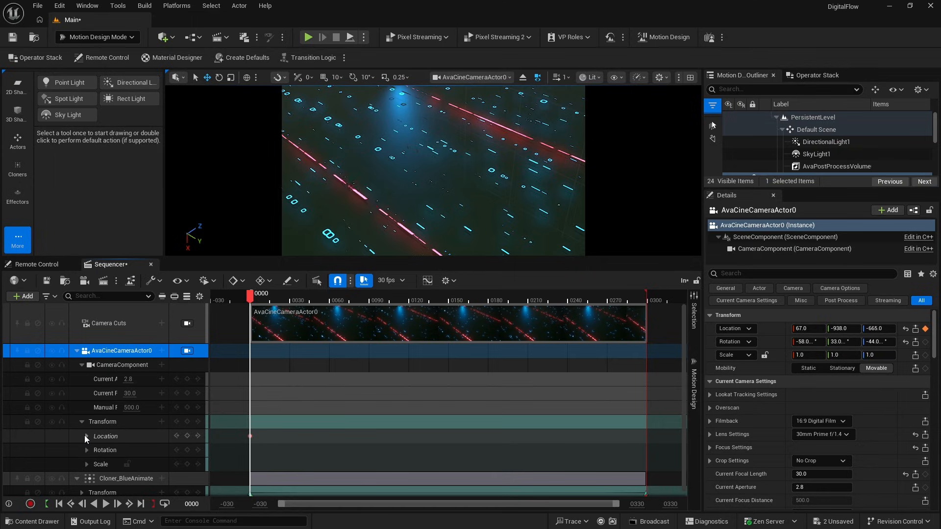
pyautogui.click(85, 435)
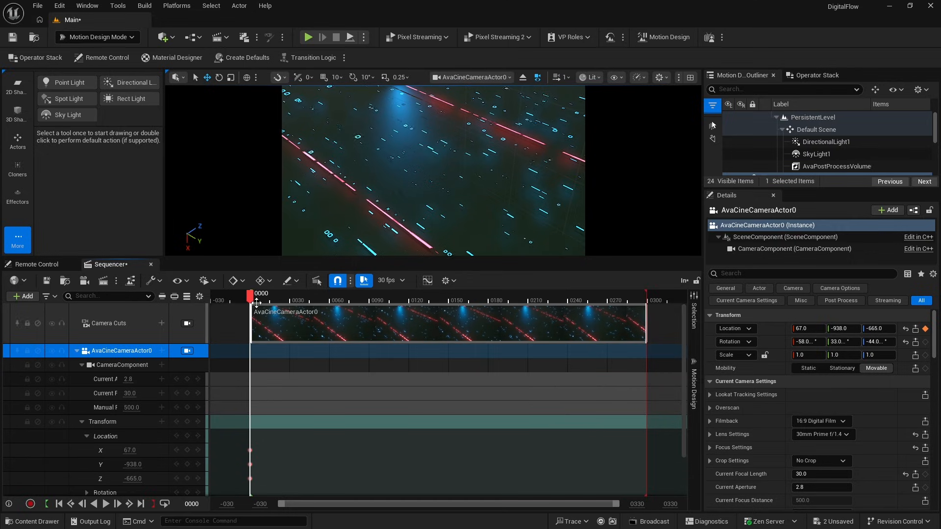
# Key the camera's location at frame 300 with Y set to about 2016.
pyautogui.moveTo(250, 295); pyautogui.dragTo(649, 306)
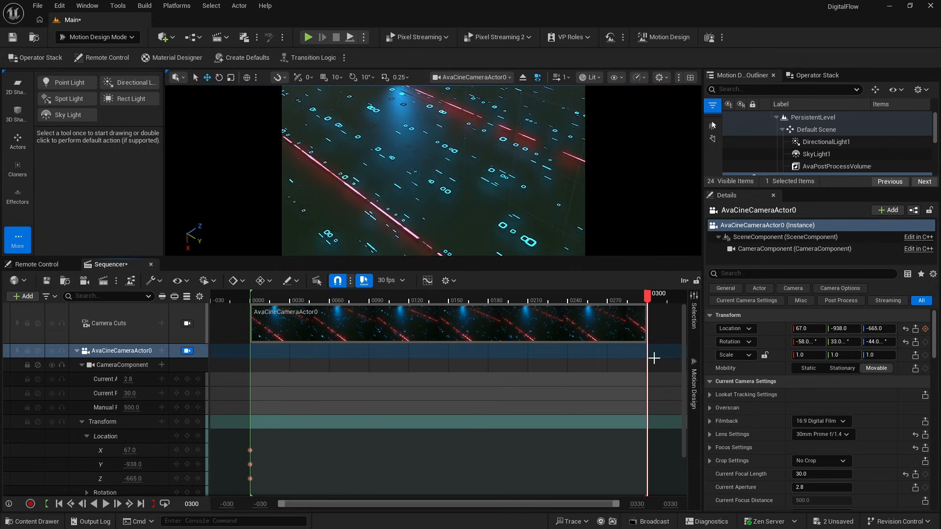
pyautogui.moveTo(839, 329); pyautogui.dragTo(890, 329)
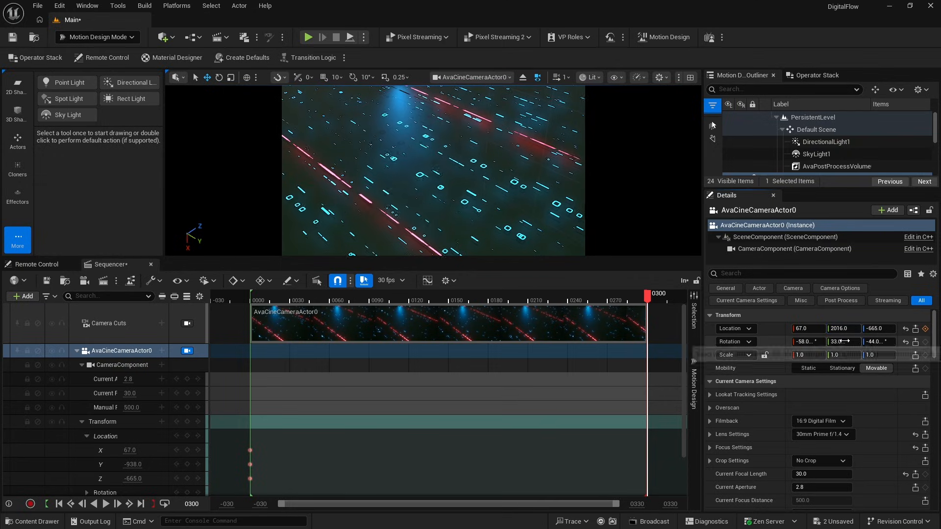
pyautogui.click(925, 329)
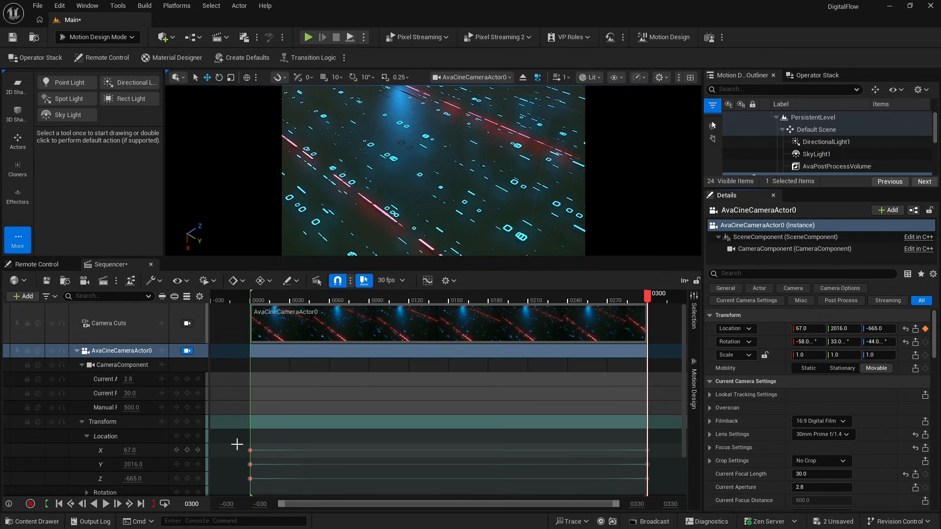
# Change the interpolation of all the camera's X, Y and Z location keys to Linear.
pyautogui.moveTo(240, 444); pyautogui.dragTo(655, 479)
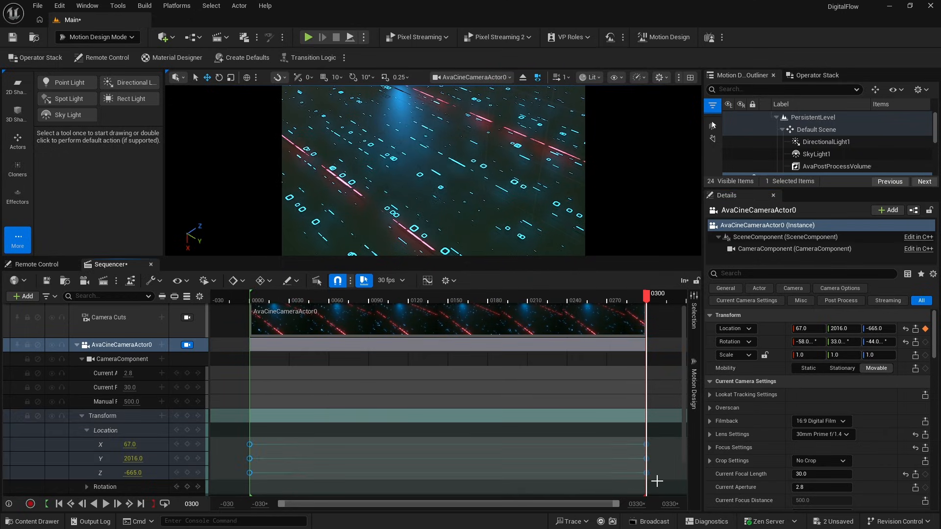
pyautogui.rightClick(250, 441)
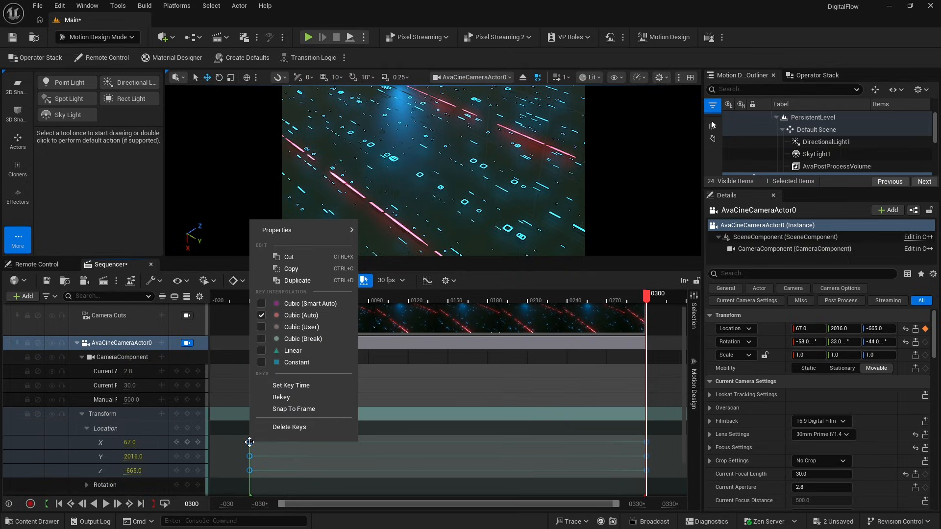
pyautogui.click(297, 351)
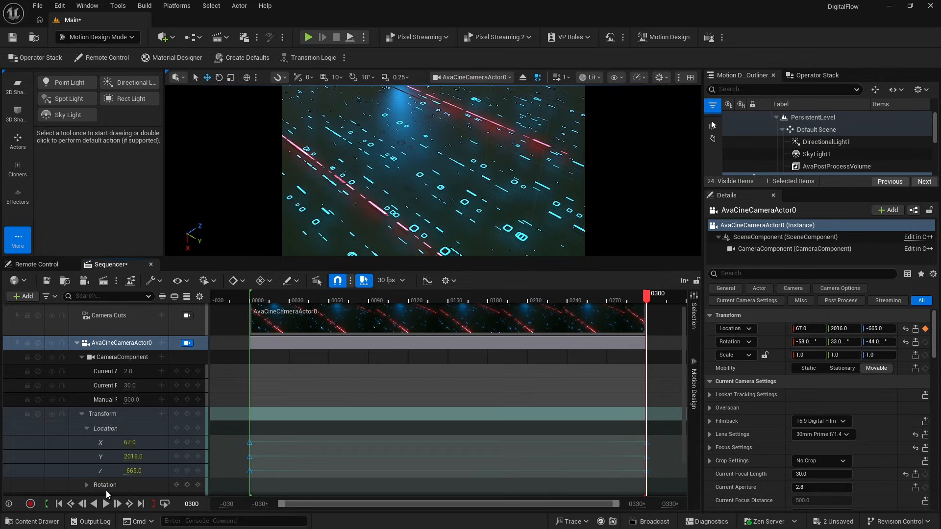
# Enlarge the viewport and play the camera animation from the start of the sequence.
pyautogui.click(69, 504)
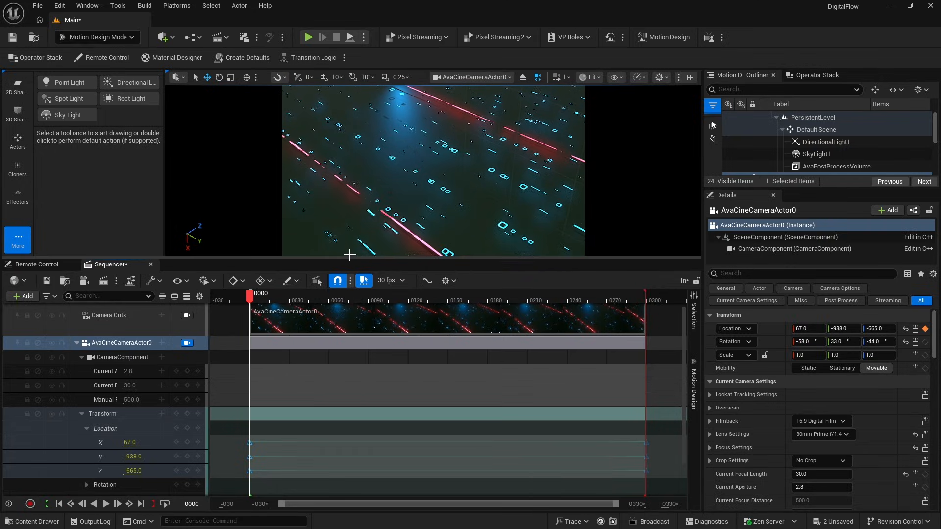
pyautogui.moveTo(351, 258); pyautogui.dragTo(336, 387)
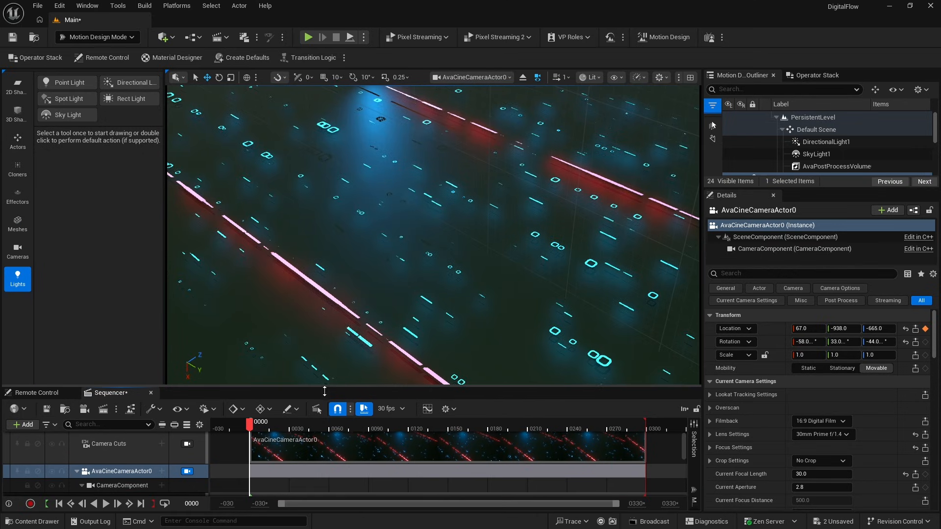
pyautogui.click(105, 504)
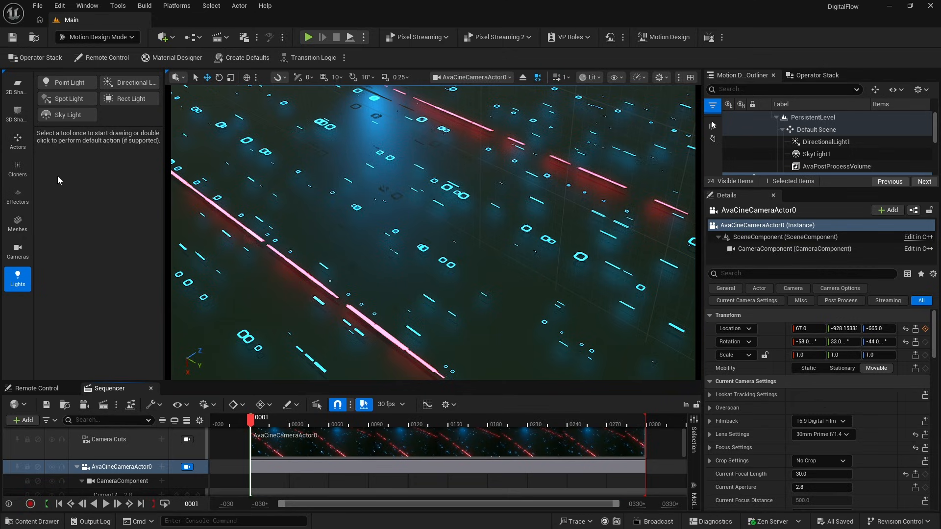
# At frame 142, place a Text Actor in the viewport and reset its location and rotation to zero.
pyautogui.click(19, 142)
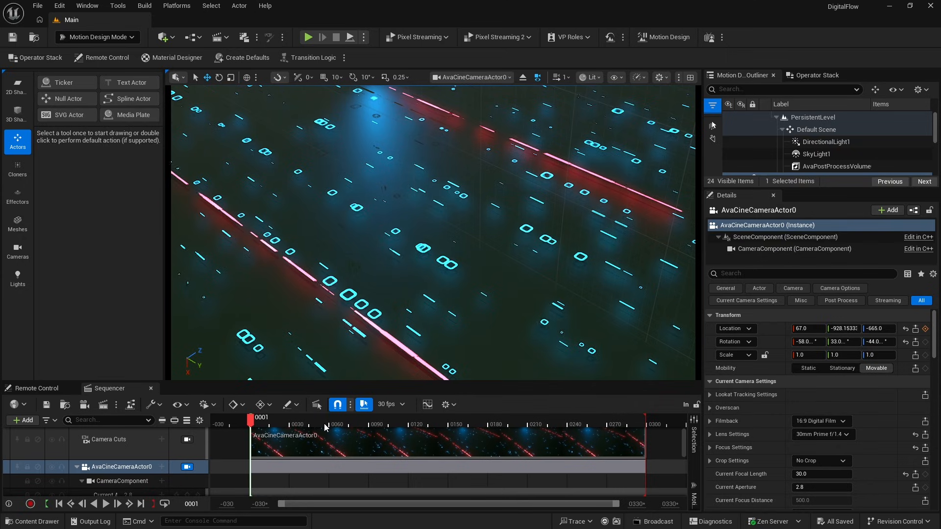
pyautogui.moveTo(250, 420); pyautogui.dragTo(437, 427)
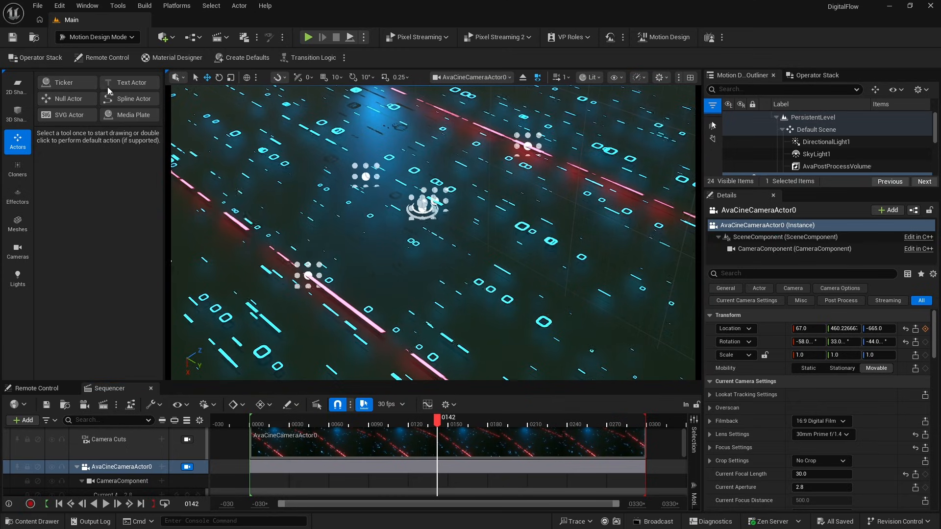
pyautogui.click(127, 83)
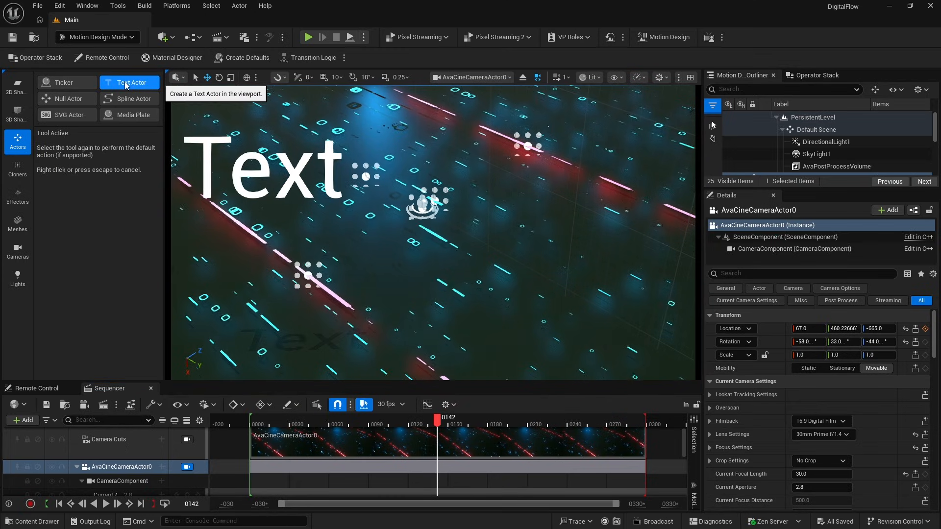
pyautogui.click(372, 212)
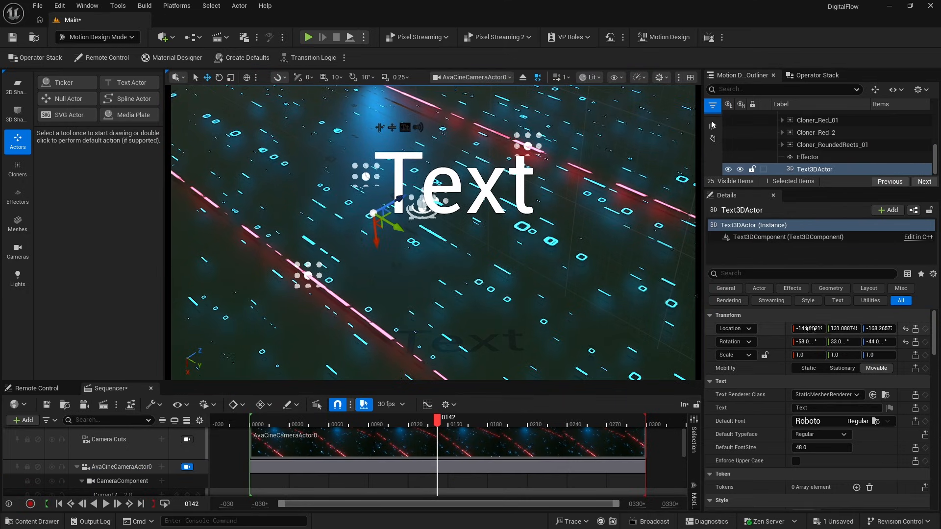
pyautogui.click(905, 329)
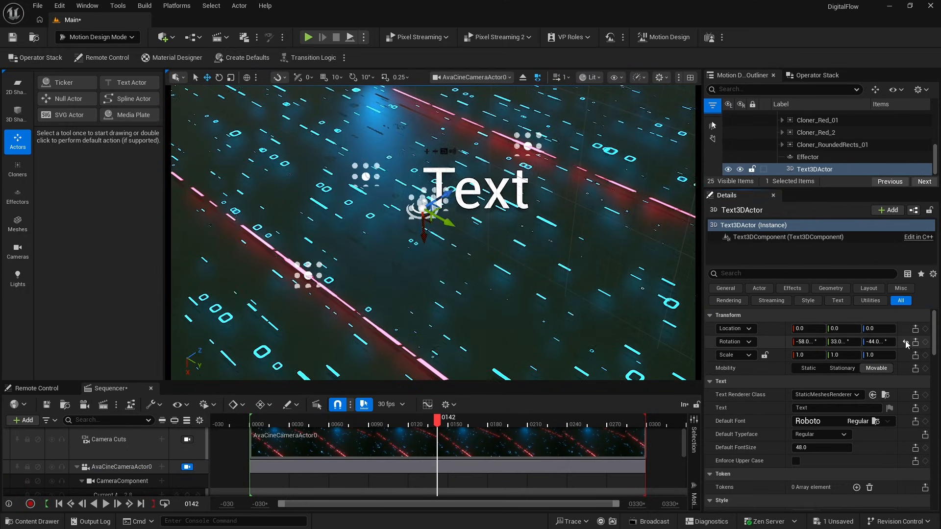
pyautogui.click(906, 342)
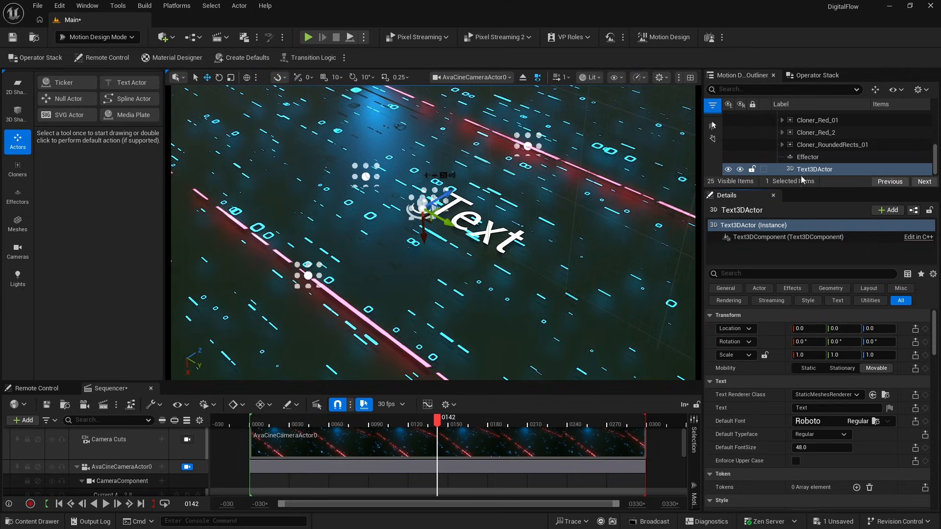
# Change the text actor's wording to DIGITAL.
pyautogui.click(813, 408)
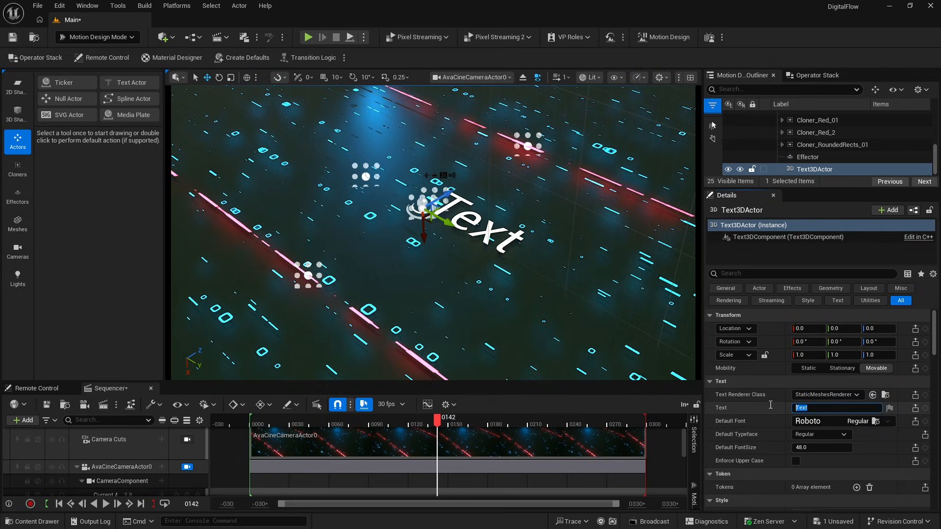
pyautogui.write('D')
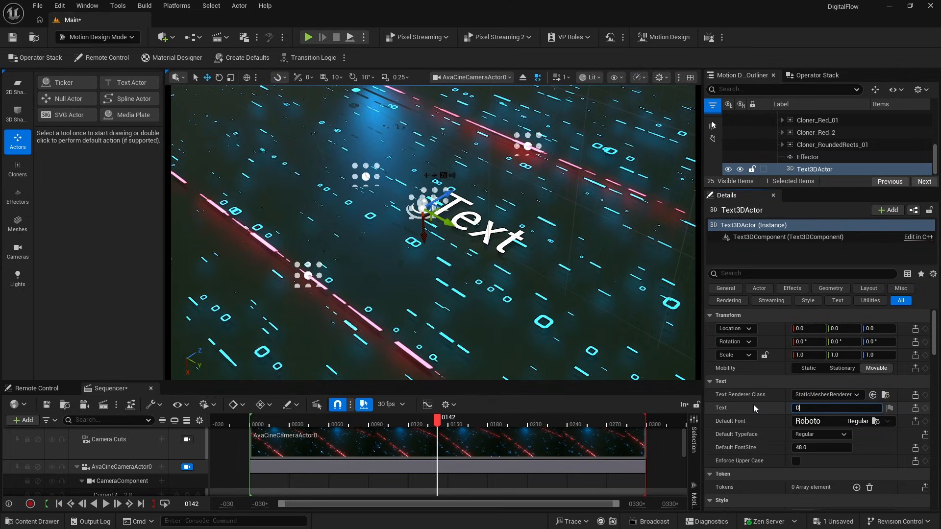
pyautogui.write('iGITAL')
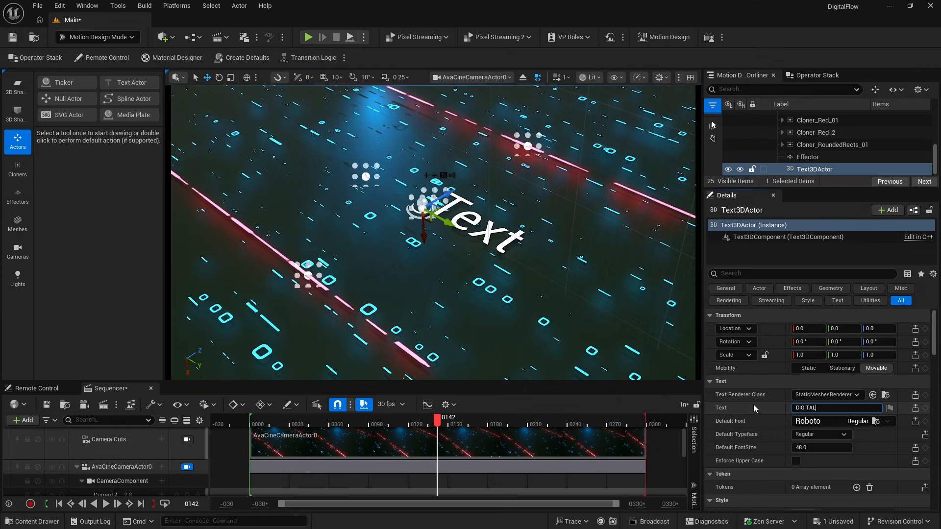
pyautogui.press('Return')
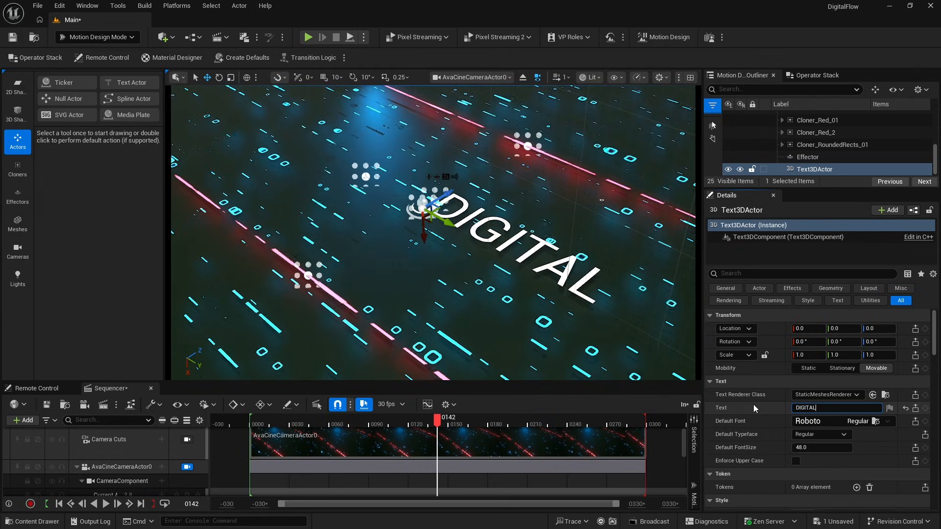
# Set the DIGITAL text's default font to CenturyGothic with the Bold typeface.
pyautogui.click(834, 422)
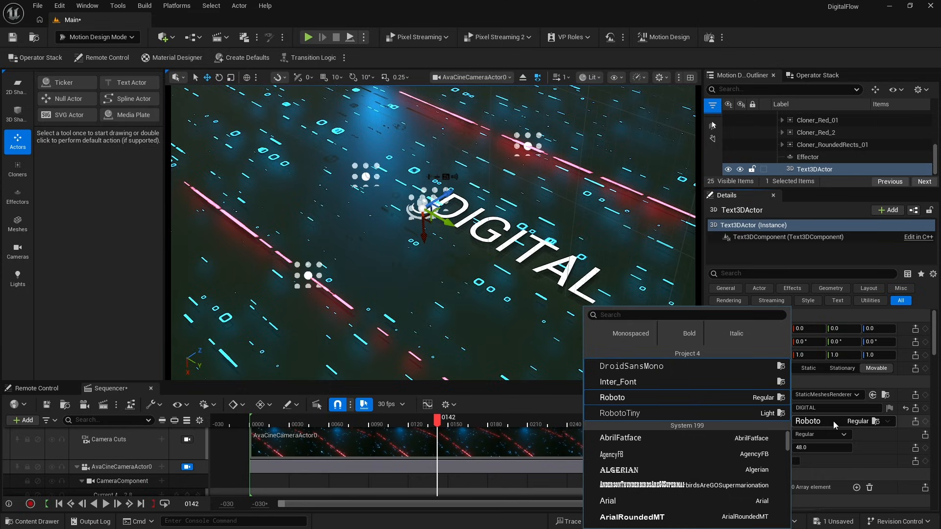
pyautogui.scroll(-5, 681, 446)
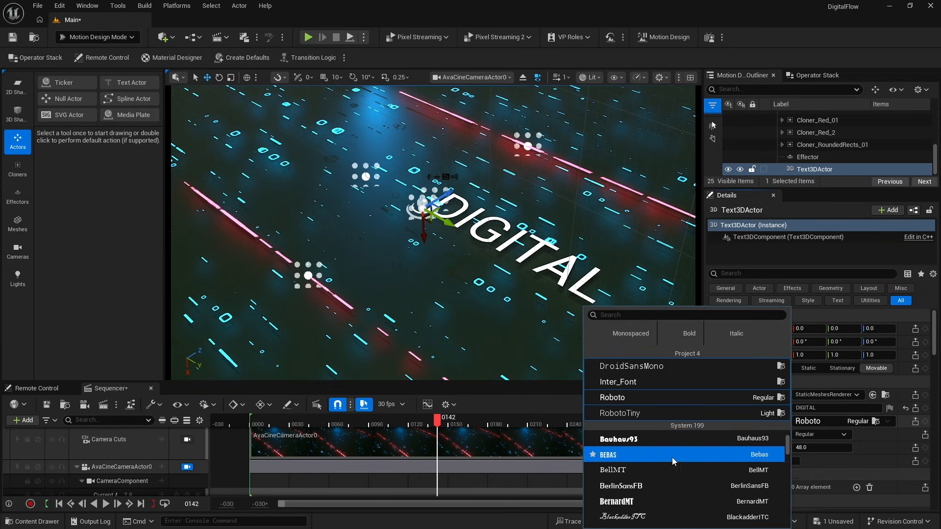
pyautogui.scroll(-5, 672, 461)
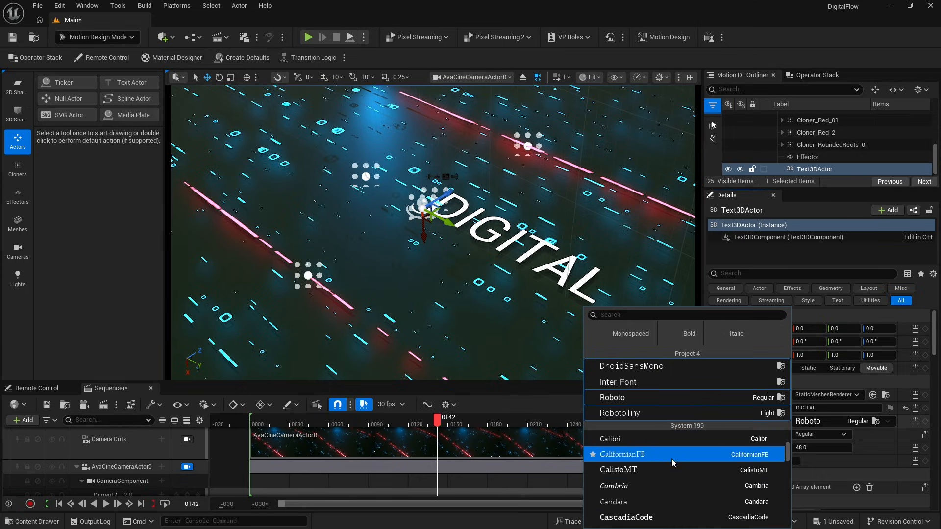
pyautogui.scroll(-3, 669, 471)
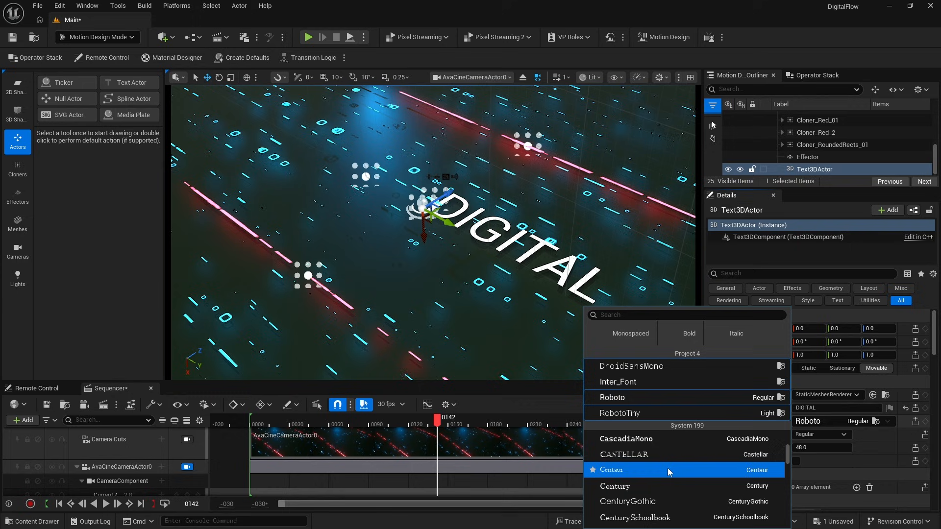
pyautogui.click(664, 501)
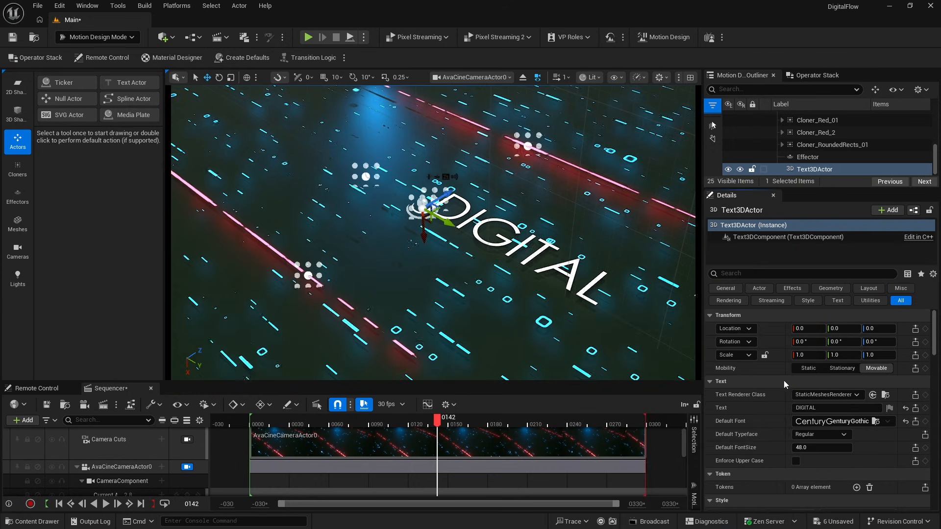
pyautogui.click(811, 435)
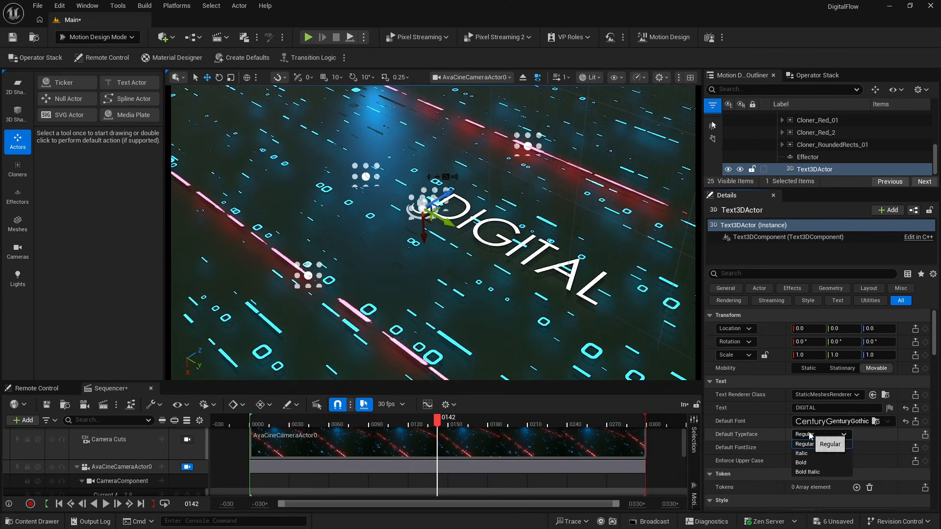
pyautogui.click(809, 462)
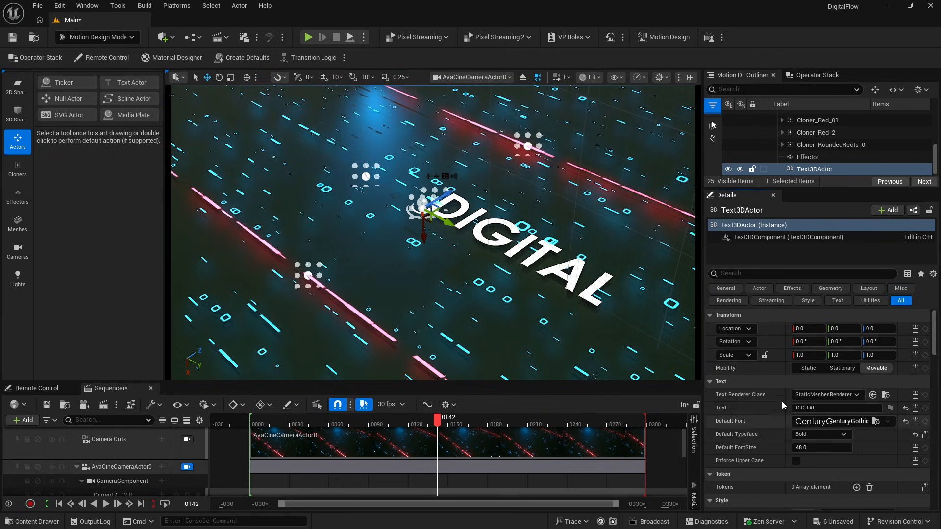
# Set the DIGITAL text's font size to 96 and center its alignment horizontally and vertically.
pyautogui.click(814, 448)
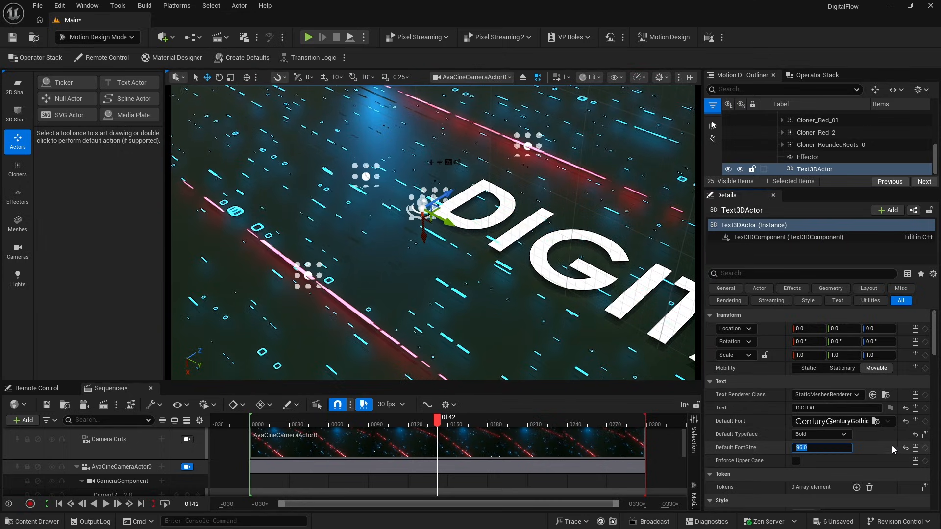
pyautogui.scroll(-5, 892, 446)
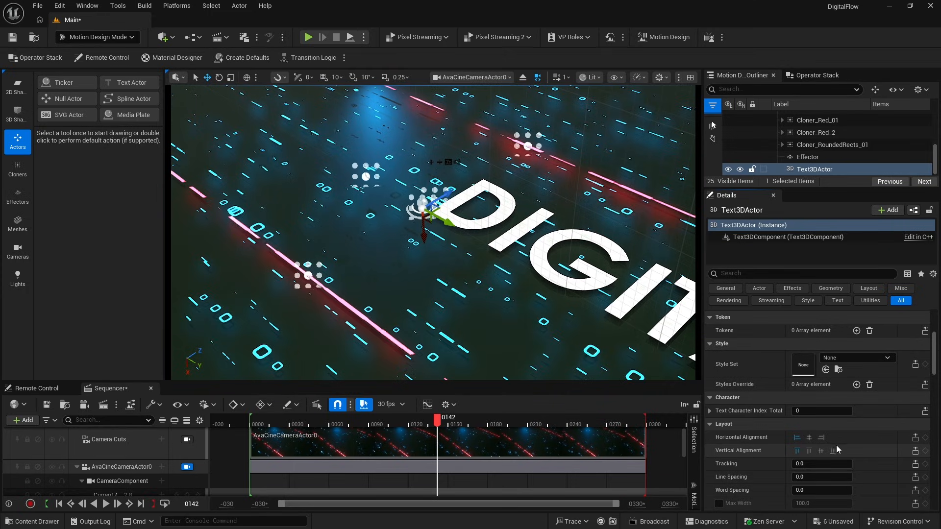
pyautogui.click(809, 437)
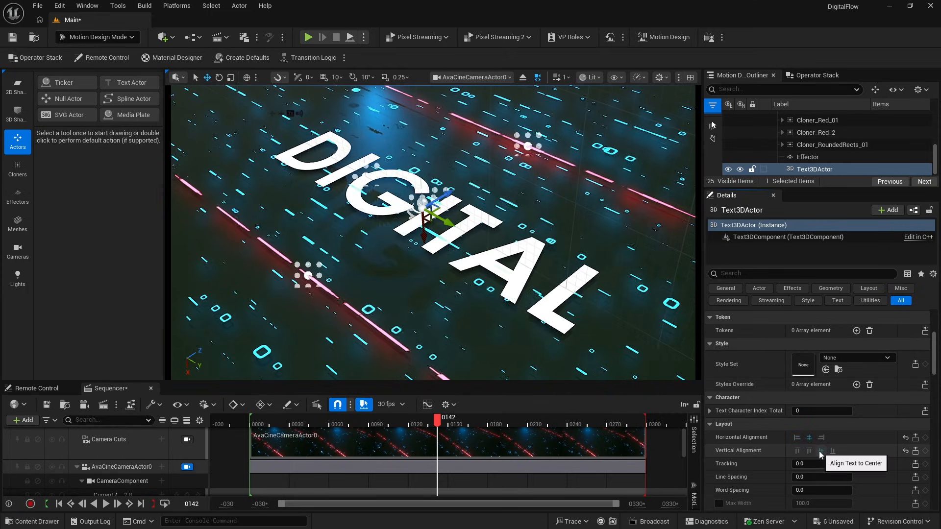
pyautogui.click(820, 450)
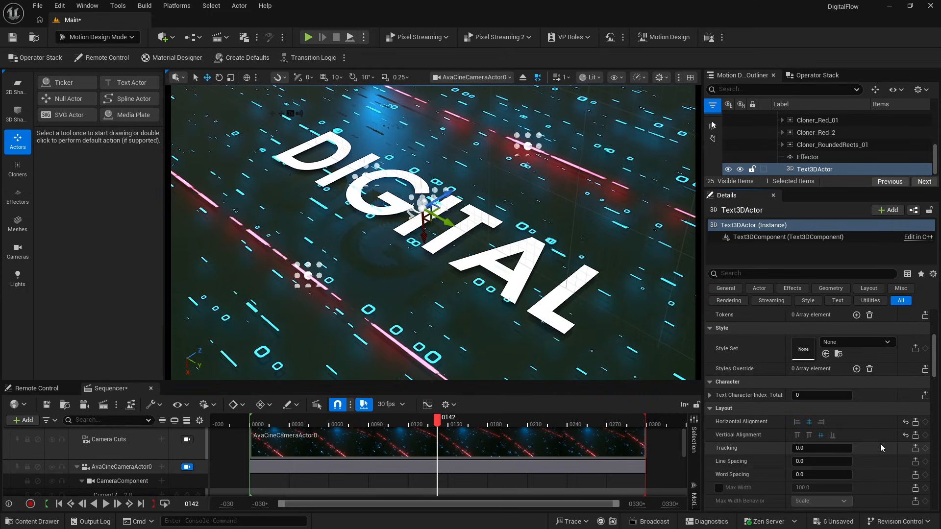
# Set the DIGITAL text's geometry extrude to 2.0.
pyautogui.scroll(-5, 877, 431)
pyautogui.scroll(-2, 874, 421)
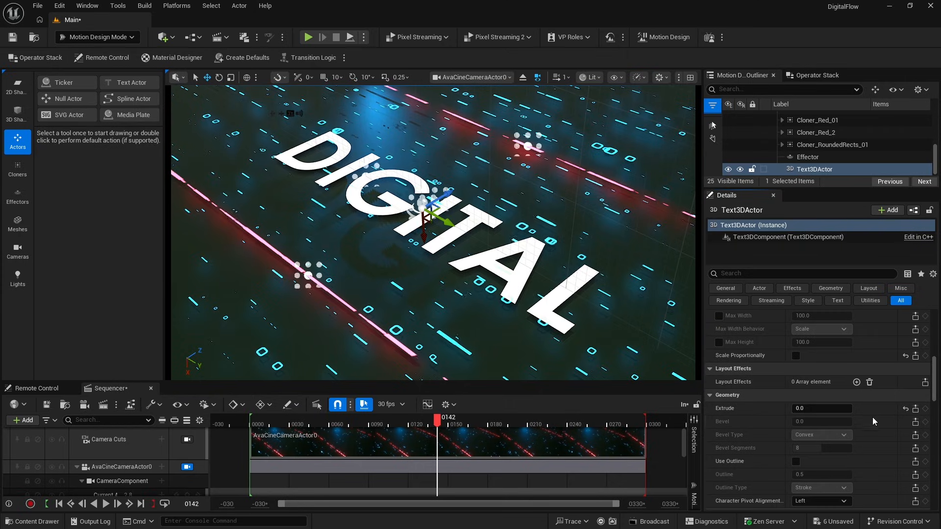
pyautogui.click(809, 392)
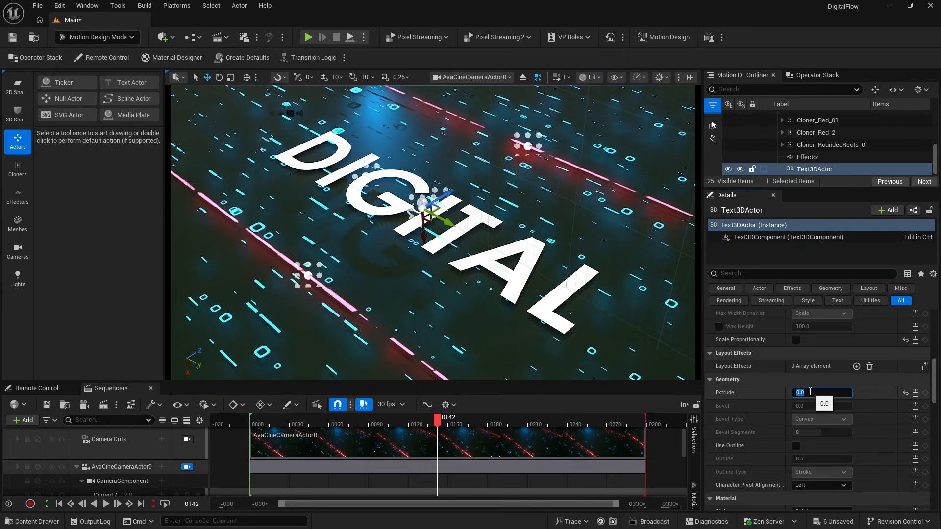
pyautogui.press('Return')
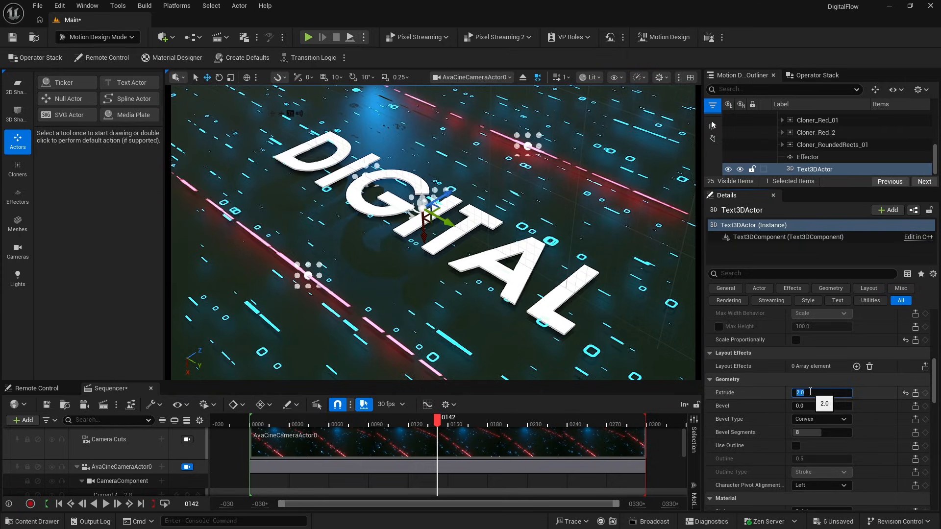
# Enable Use Outline on the DIGITAL text with an outline of 2.0 and the outline type Fill.
pyautogui.click(796, 446)
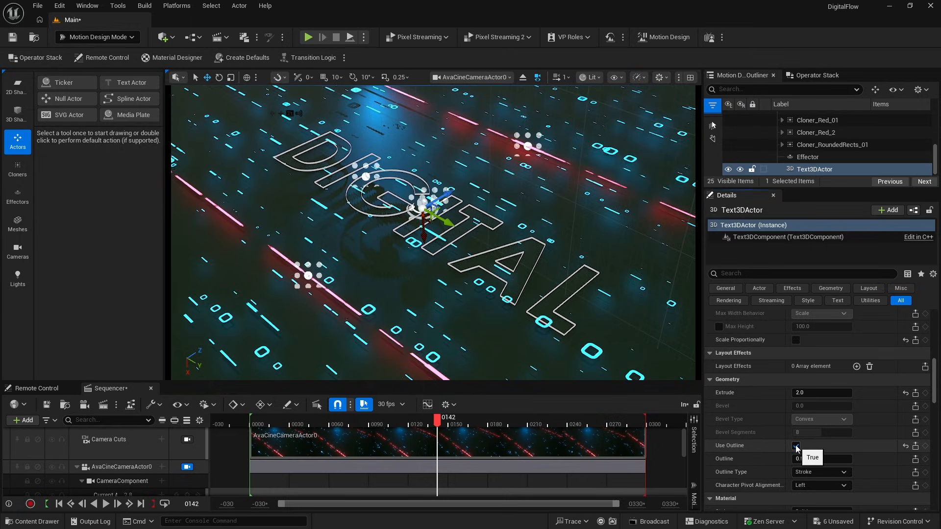
pyautogui.click(800, 460)
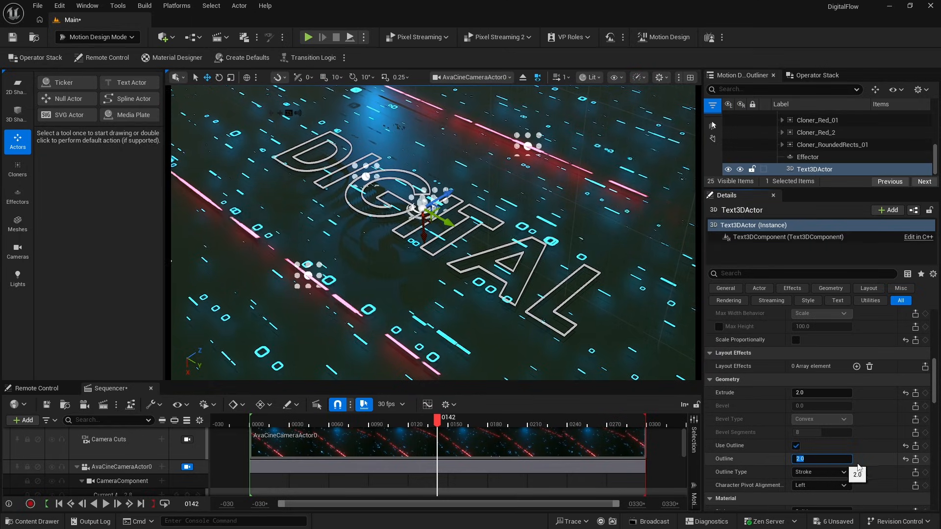
pyautogui.scroll(-4, 861, 464)
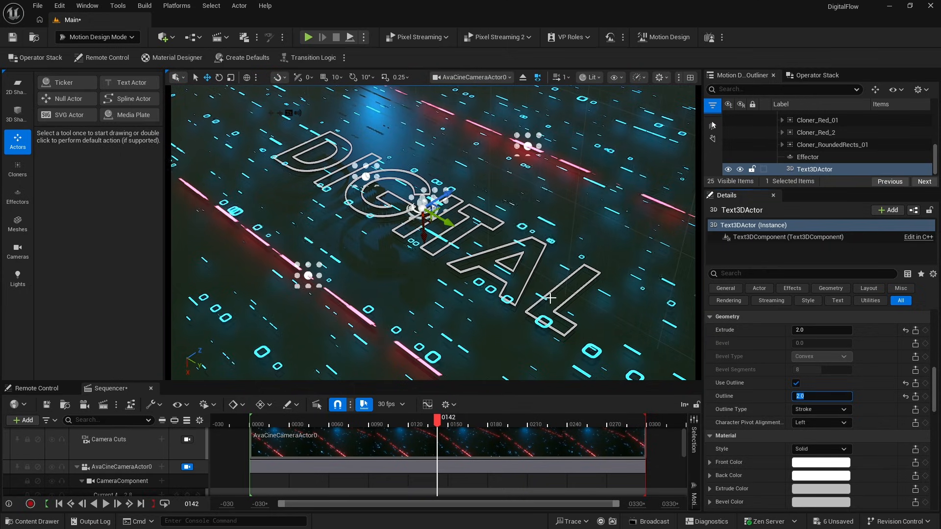
pyautogui.click(817, 410)
pyautogui.click(816, 428)
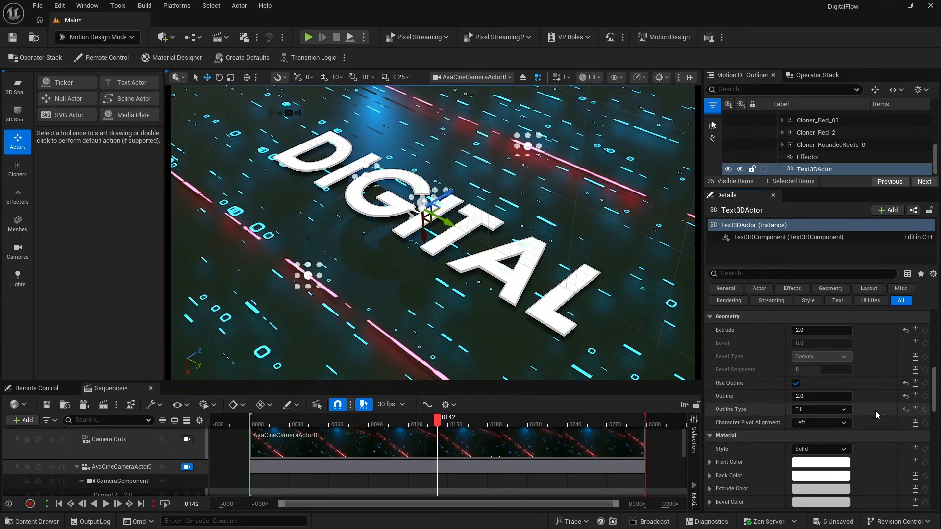
# Create a new PBR Material Designer material for the DIGITAL text's front material.
pyautogui.scroll(-3, 874, 398)
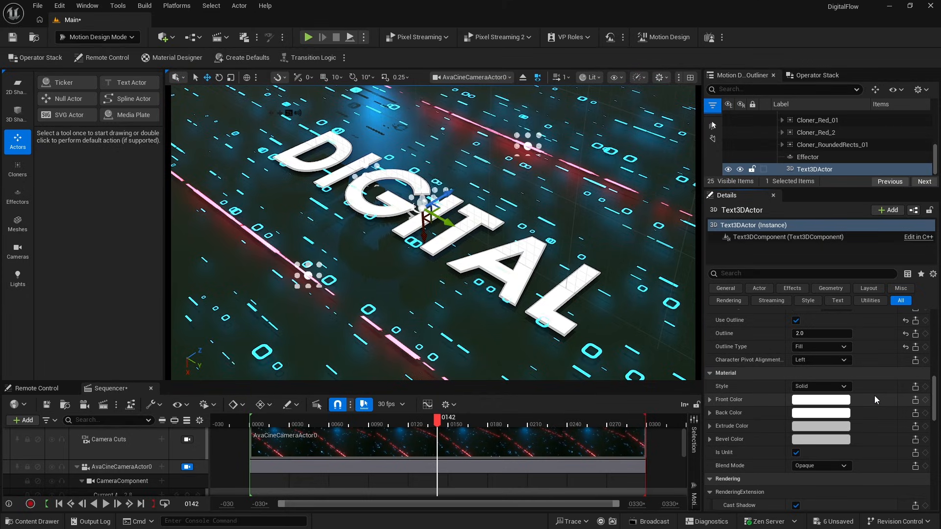
pyautogui.click(170, 59)
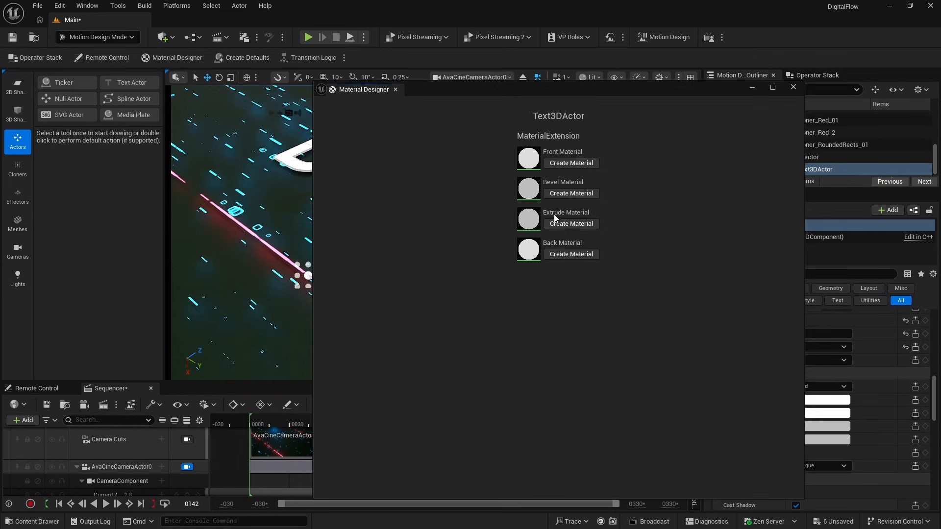
pyautogui.click(569, 162)
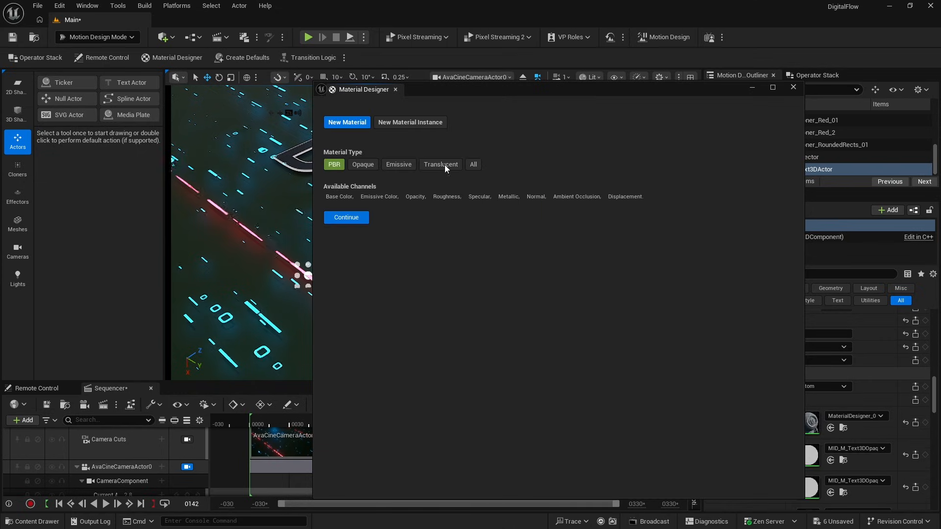
pyautogui.click(355, 218)
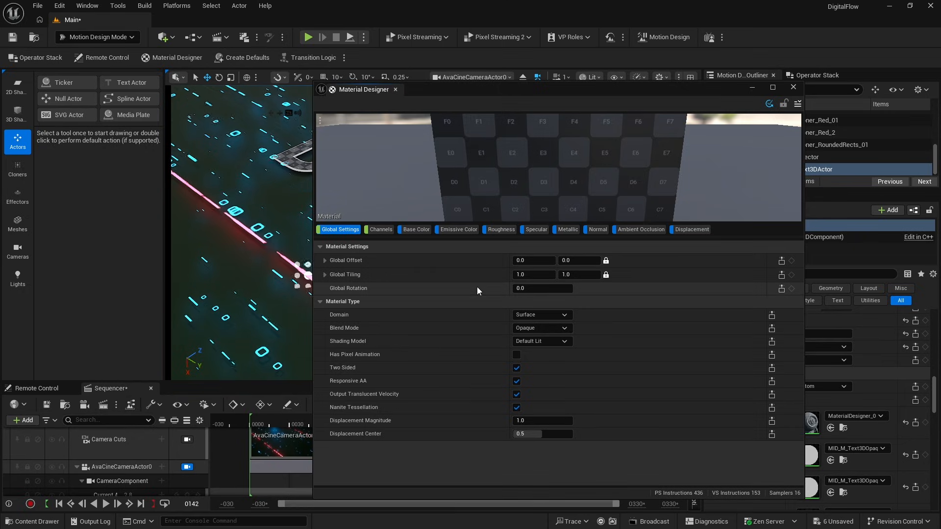
# Change the front material's Base Color source to Solid Color and set it to hex sRGB 005259ff.
pyautogui.click(414, 228)
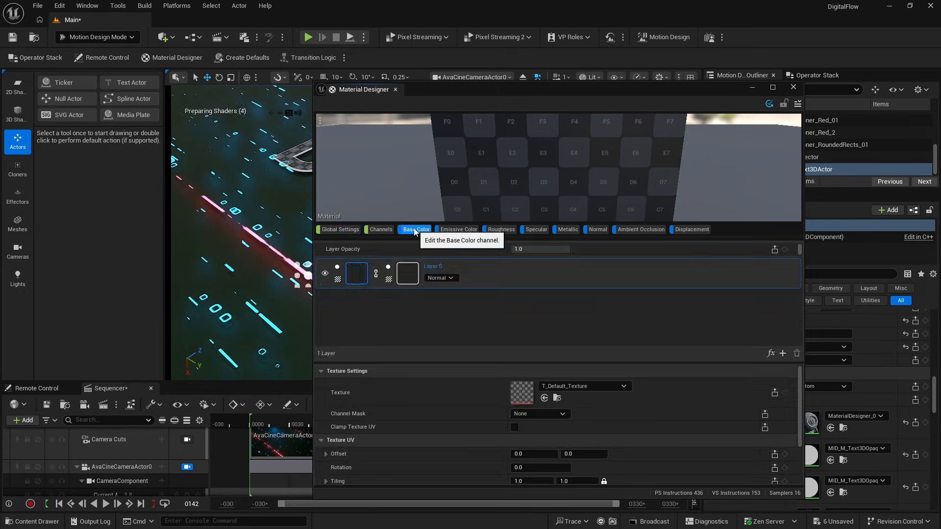
pyautogui.click(338, 279)
pyautogui.click(382, 313)
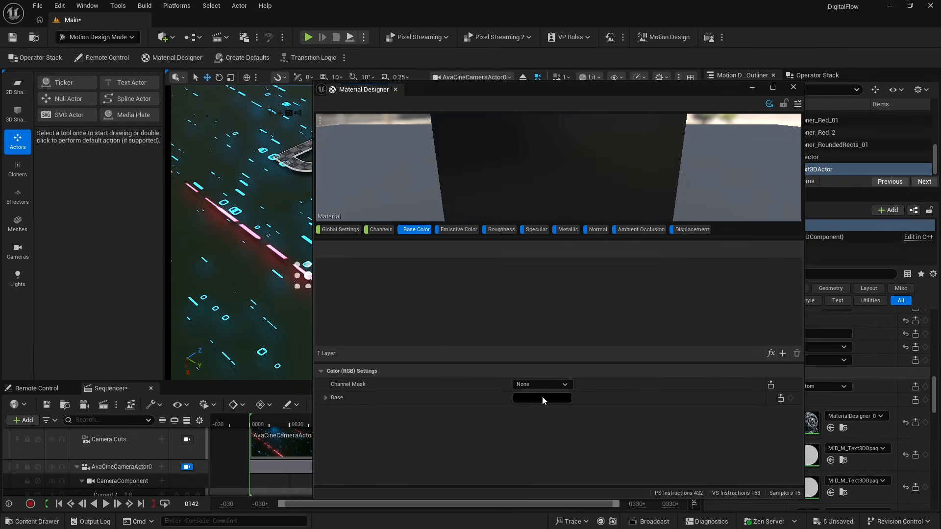
pyautogui.click(542, 398)
pyautogui.click(727, 423)
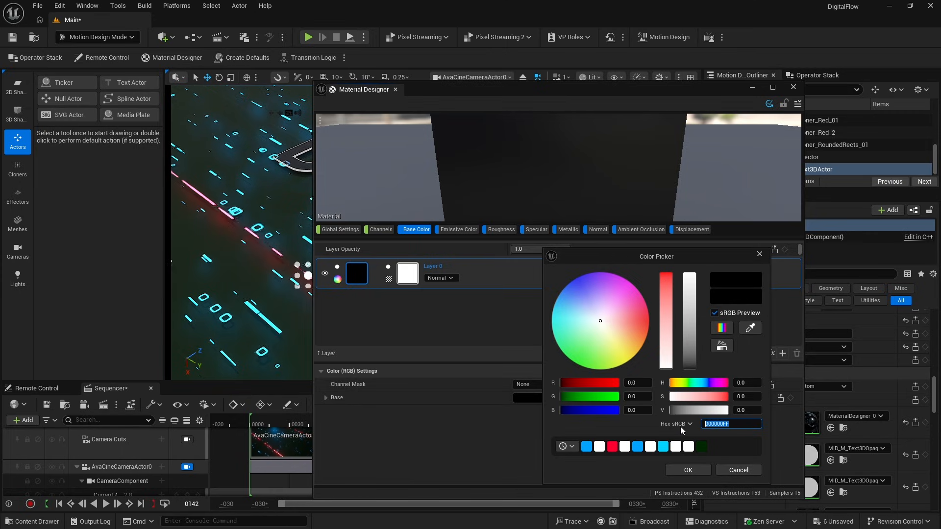
pyautogui.write('0052')
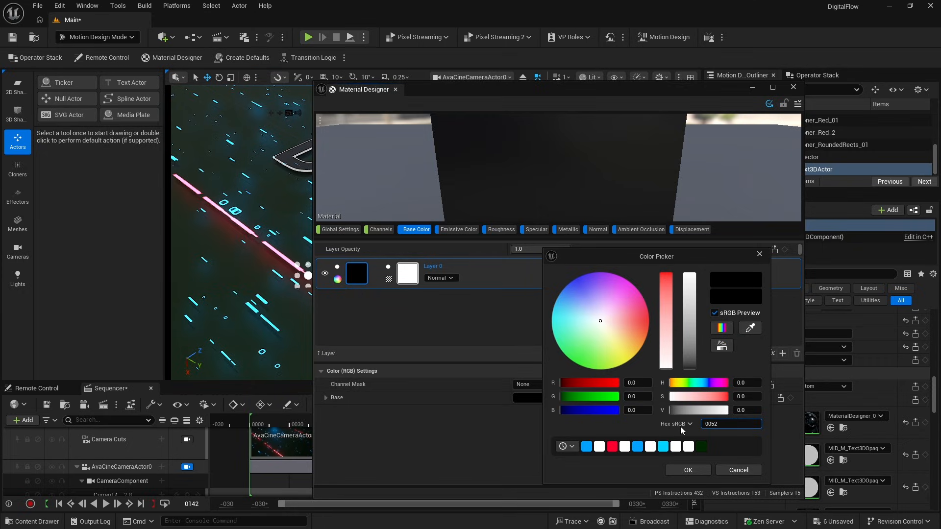
pyautogui.write('59ff')
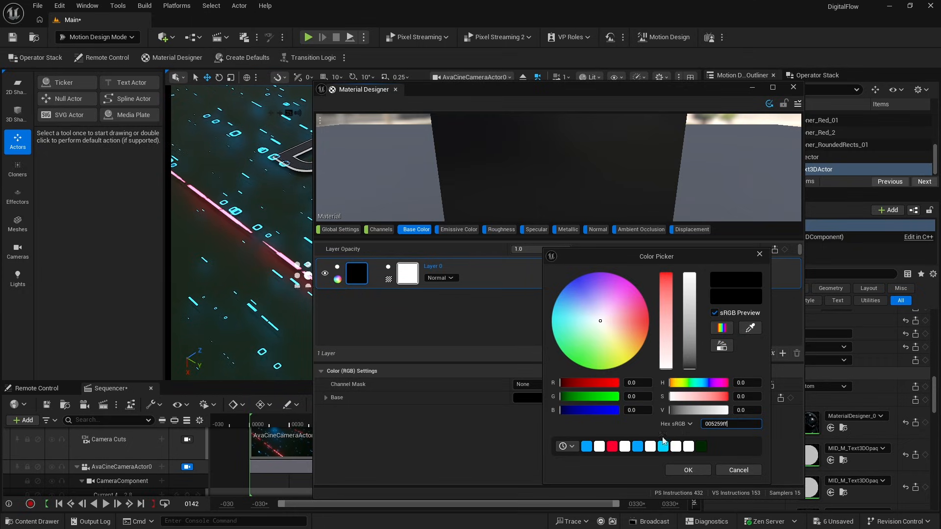
pyautogui.press('Return')
pyautogui.click(688, 470)
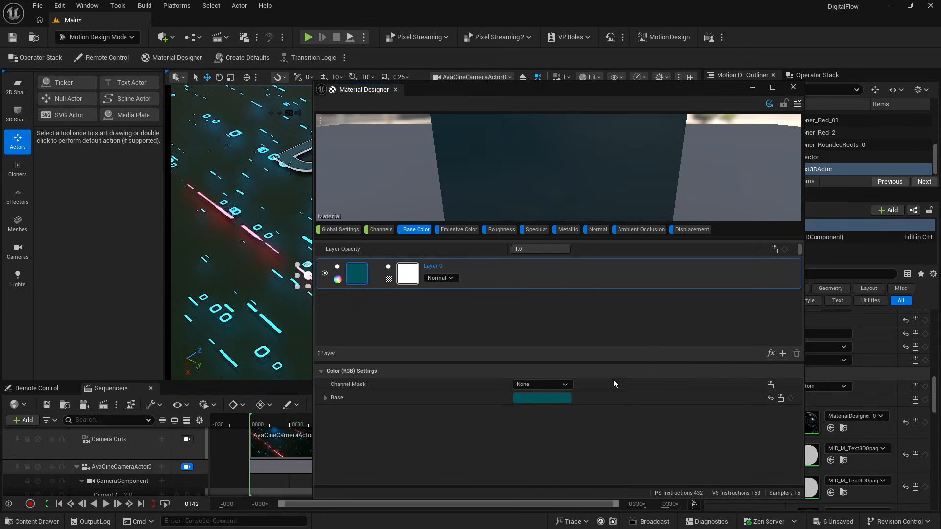
# Change the front material's Roughness and Metallic sources to Solid Color and make both white.
pyautogui.click(502, 230)
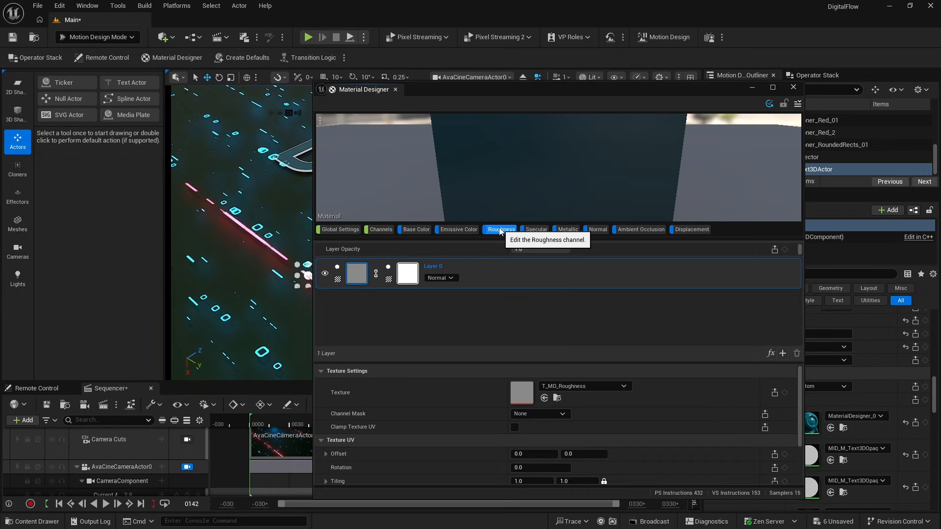
pyautogui.click(338, 280)
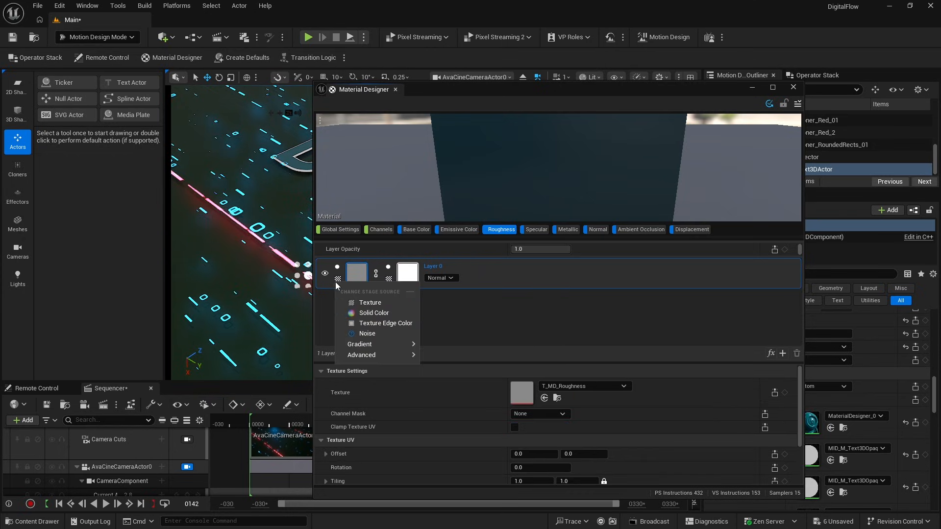
pyautogui.click(361, 322)
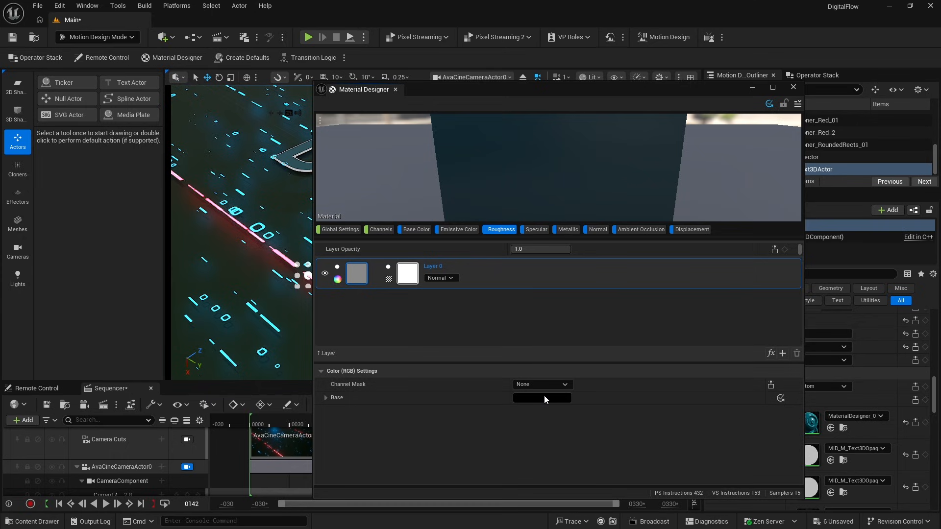
pyautogui.click(568, 230)
pyautogui.click(337, 278)
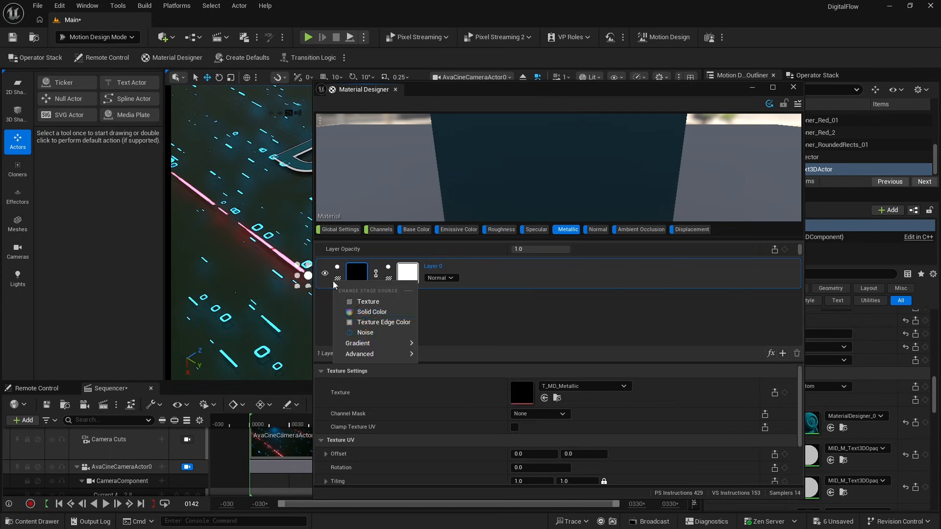
pyautogui.click(372, 312)
pyautogui.click(701, 467)
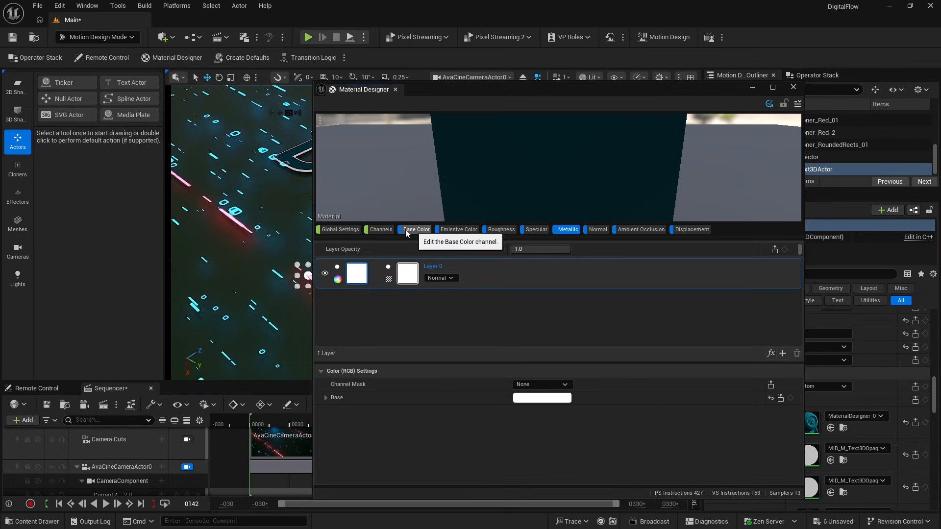
# Set the front material's Roughness channel strength to 0.1 and inspect the reflections in the material preview.
pyautogui.click(382, 231)
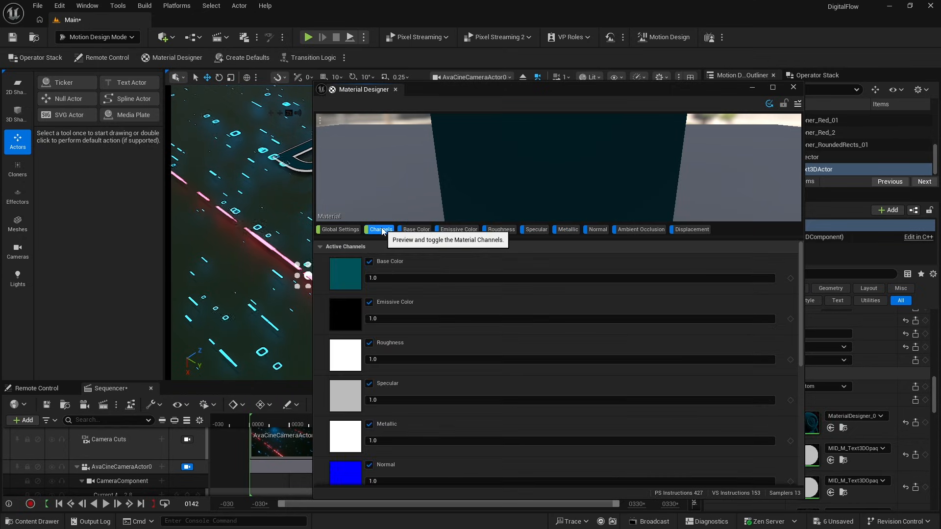
pyautogui.click(393, 356)
pyautogui.write('0.1')
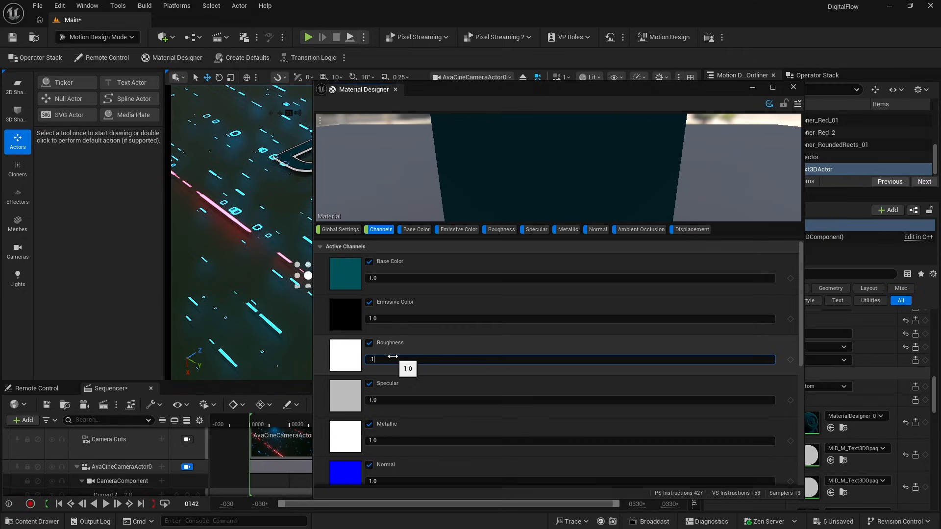
pyautogui.press('Return')
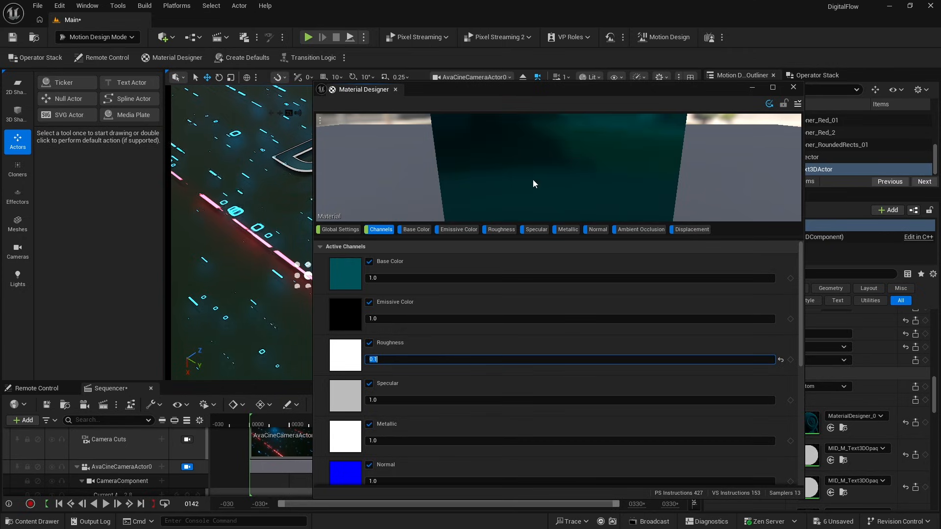
pyautogui.moveTo(544, 165); pyautogui.dragTo(585, 159)
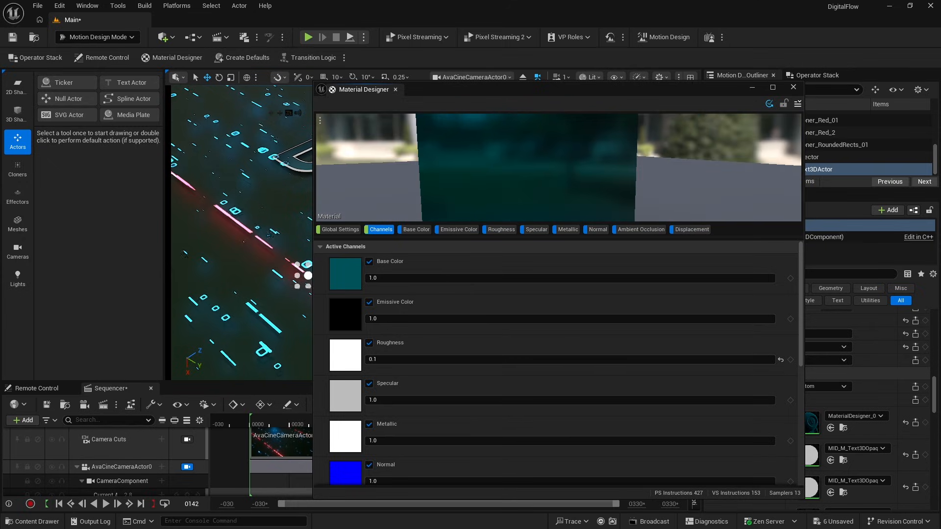
# Save the material as MD_DarkReflective in the Materials folder and close the Material Designer.
pyautogui.click(798, 104)
pyautogui.click(813, 151)
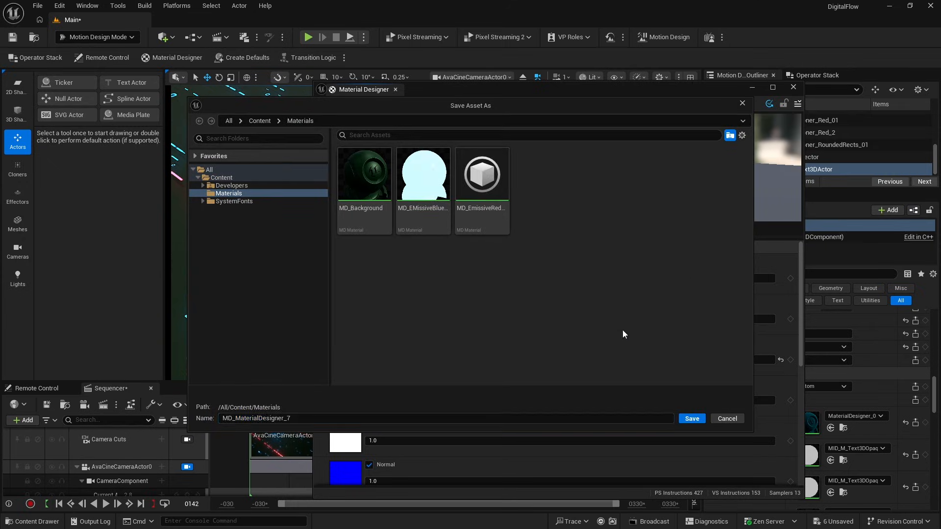
pyautogui.moveTo(235, 419); pyautogui.dragTo(356, 416)
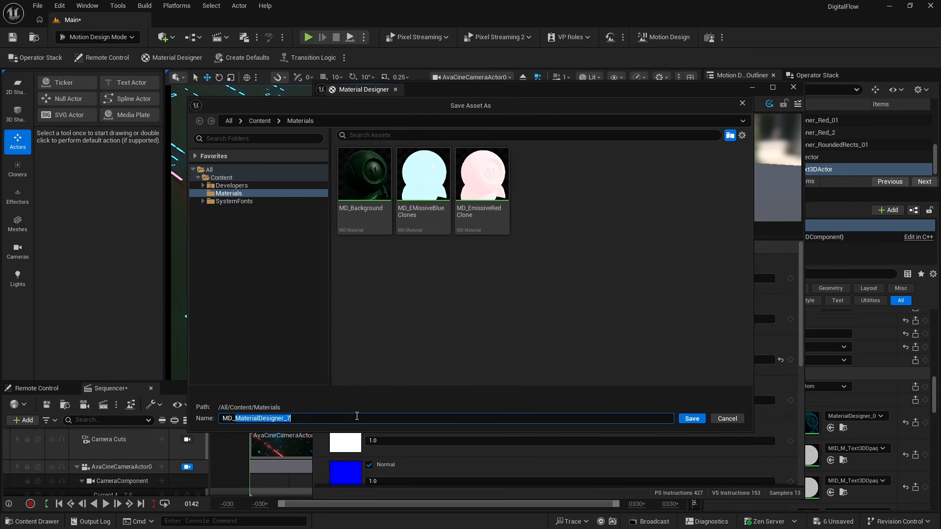
pyautogui.press('BackSpace')
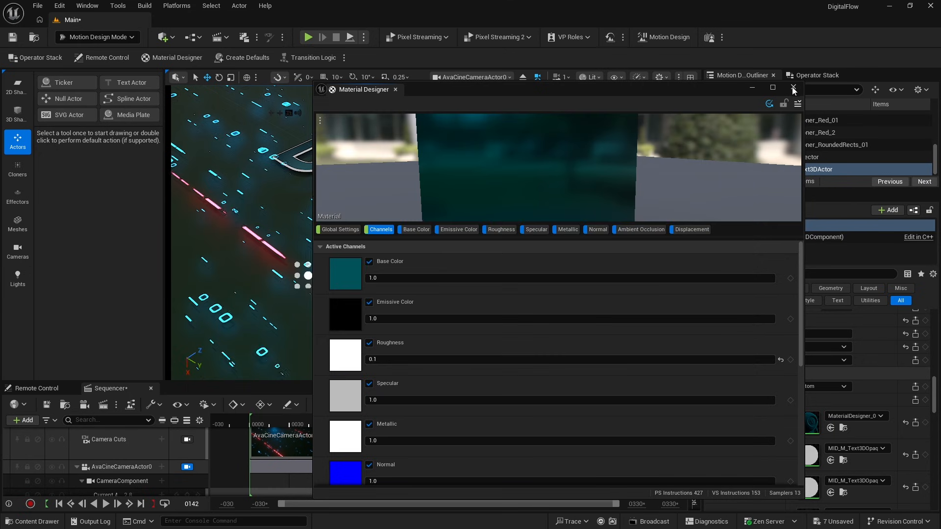
pyautogui.click(793, 88)
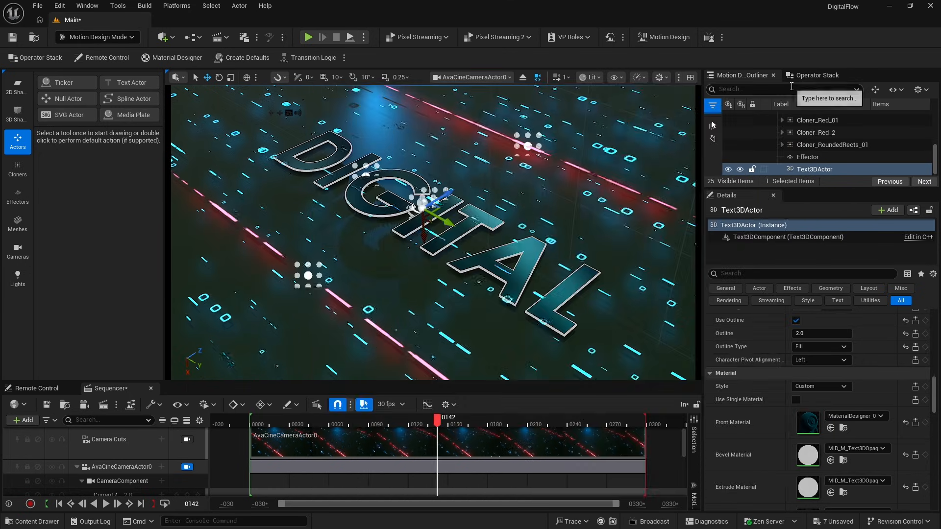
# Assign the saved MD_DarkReflective asset as the DIGITAL text's front material.
pyautogui.scroll(1, 747, 436)
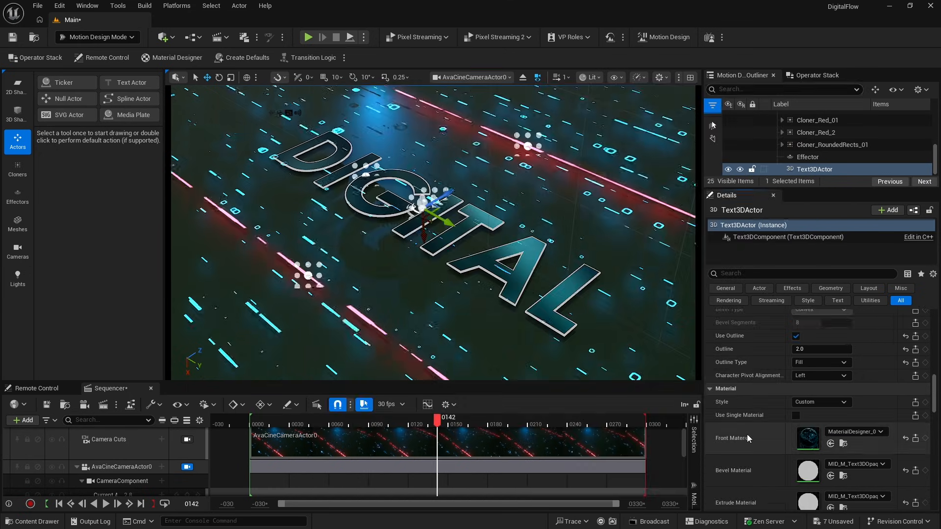
pyautogui.click(850, 432)
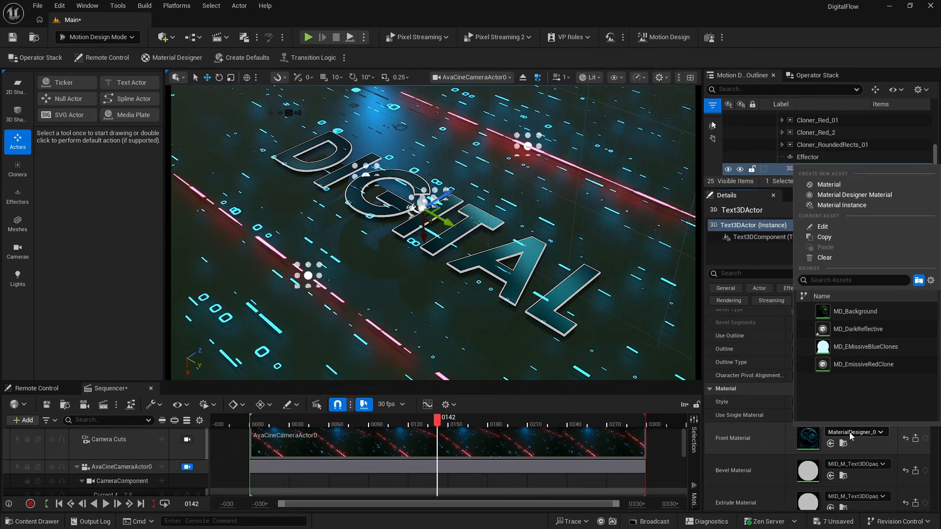
pyautogui.click(851, 329)
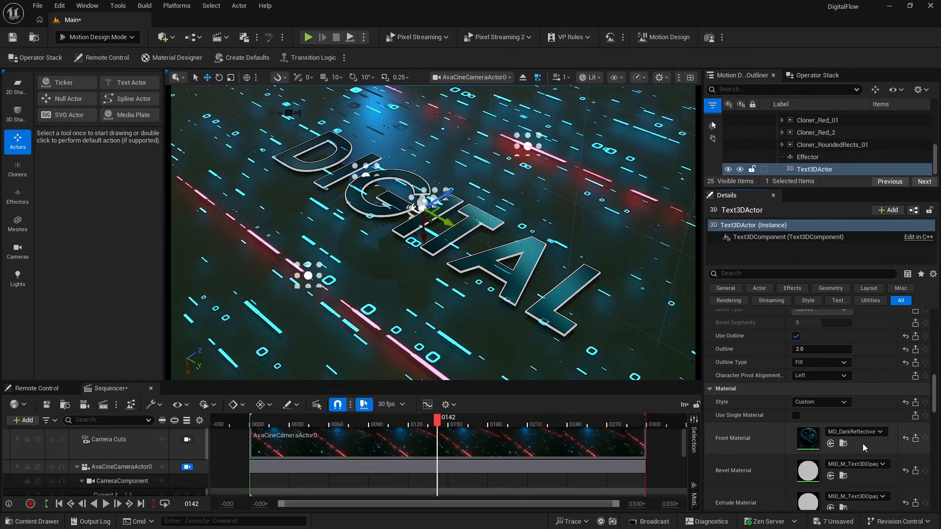
# Save the unsaved MD_DarkReflective asset in the Materials folder.
pyautogui.scroll(-2, 740, 392)
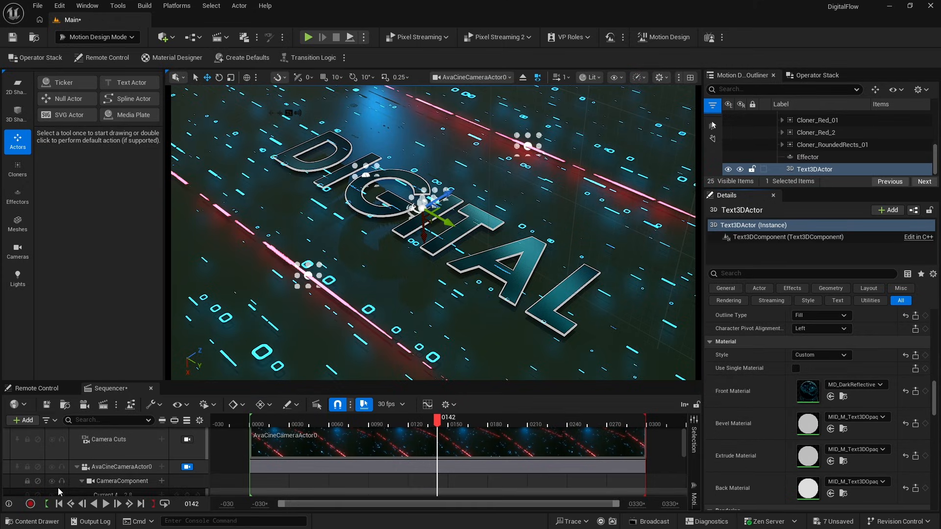
pyautogui.click(37, 522)
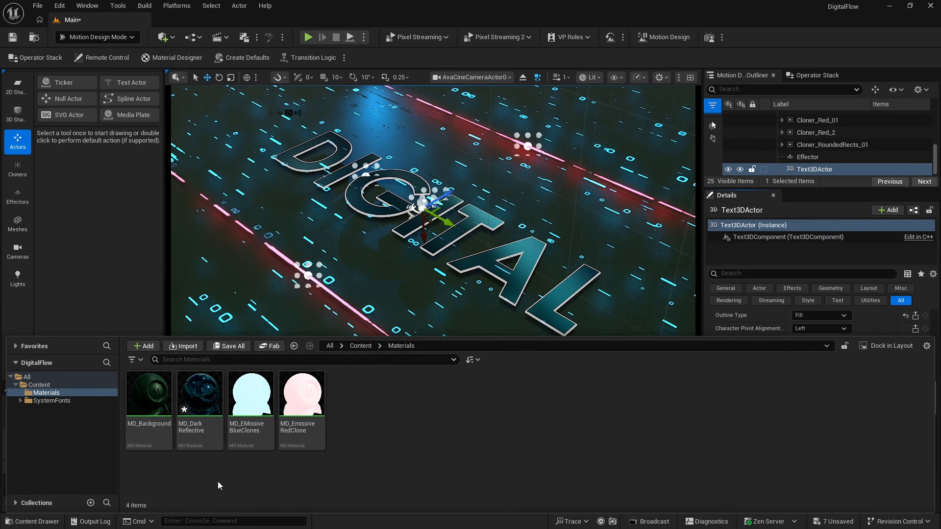
pyautogui.click(199, 402)
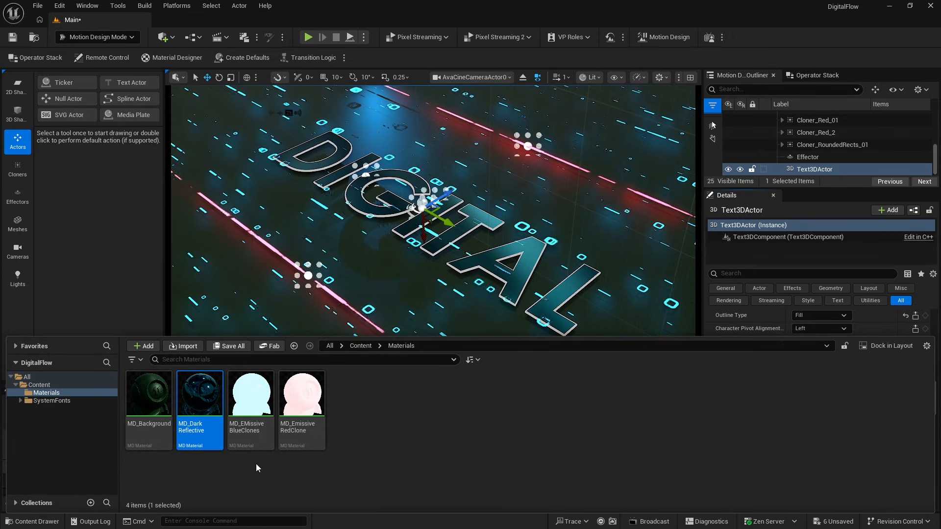
# Duplicate the MD_EMissiveBlueClones material within the Materials folder and save the copy.
pyautogui.moveTo(250, 397); pyautogui.dragTo(419, 414)
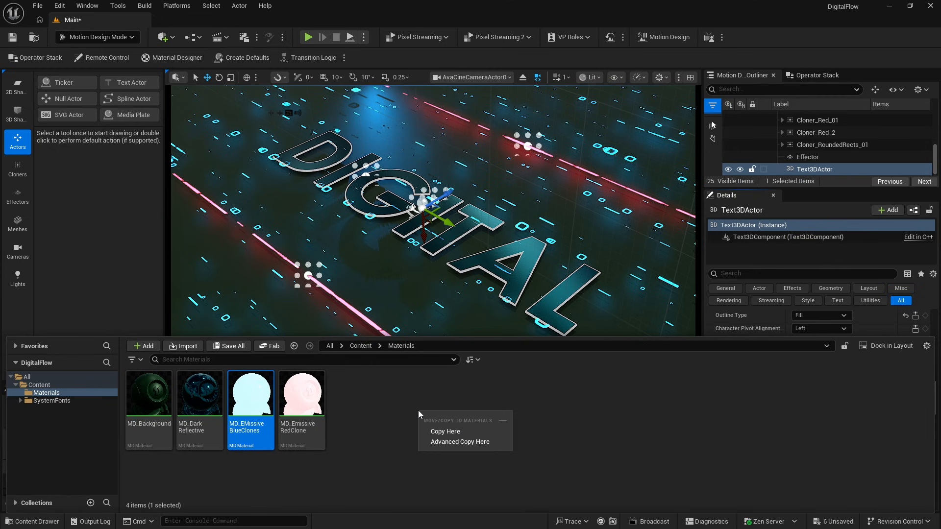
pyautogui.click(446, 434)
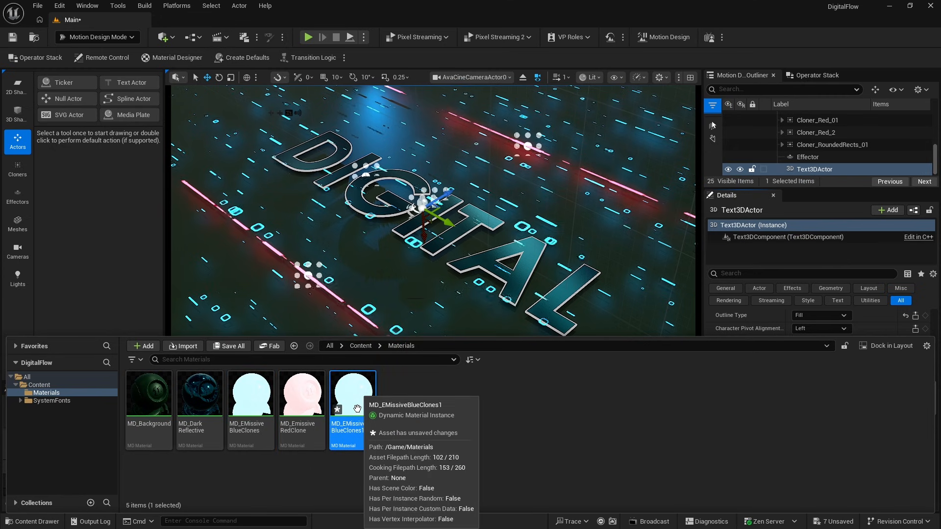
pyautogui.hotkey('ctrl', 's')
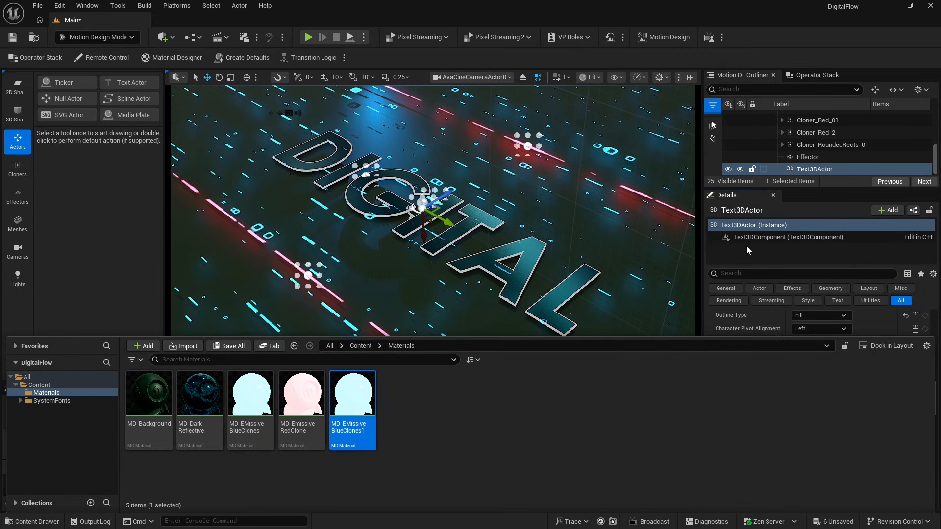
# Assign the copied blue emissive material as the DIGITAL text's bevel, extrude and back materials.
pyautogui.click(784, 168)
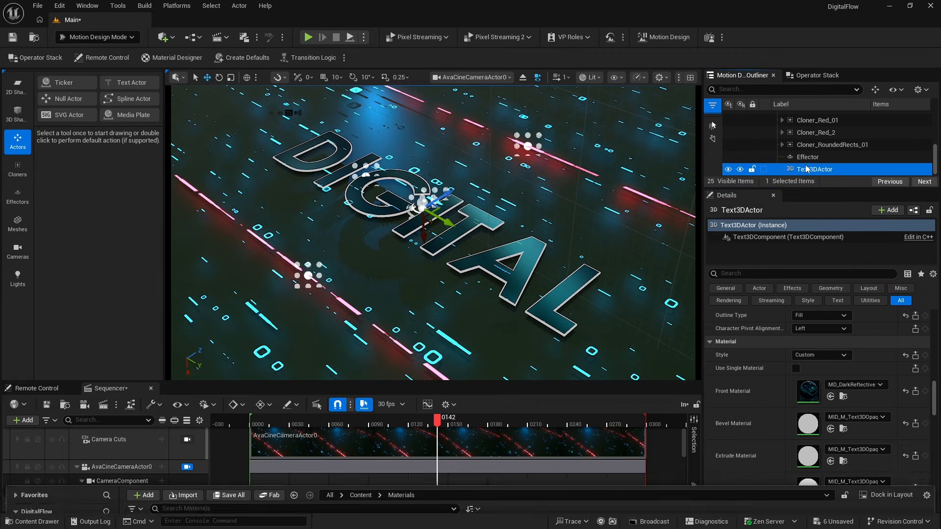
pyautogui.click(830, 429)
pyautogui.click(830, 461)
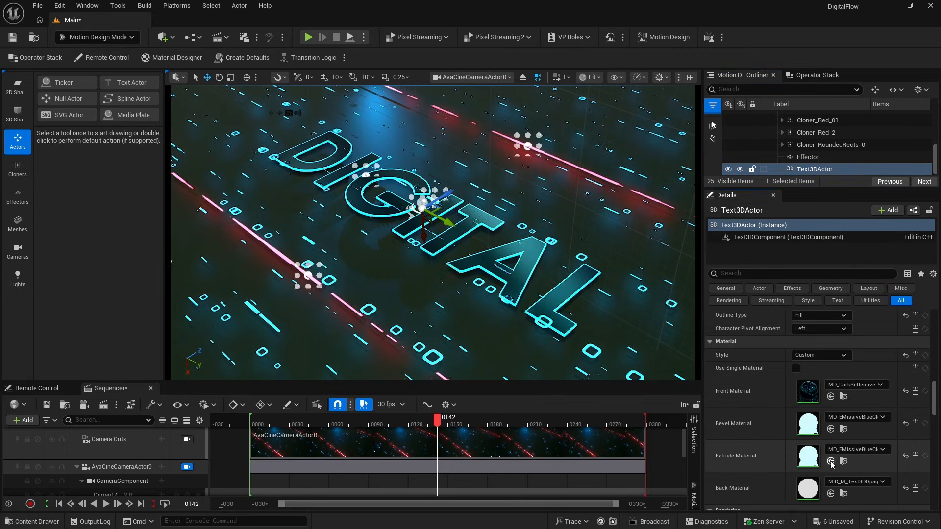
pyautogui.click(830, 494)
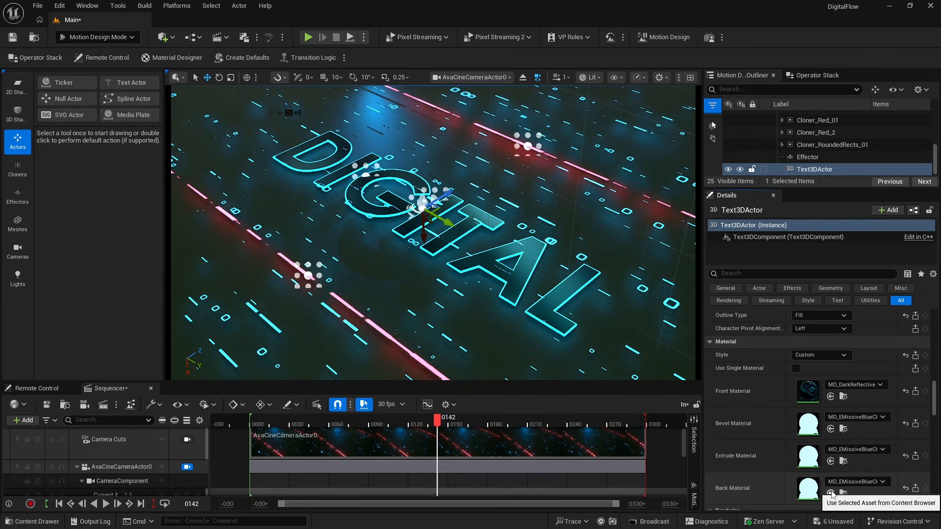
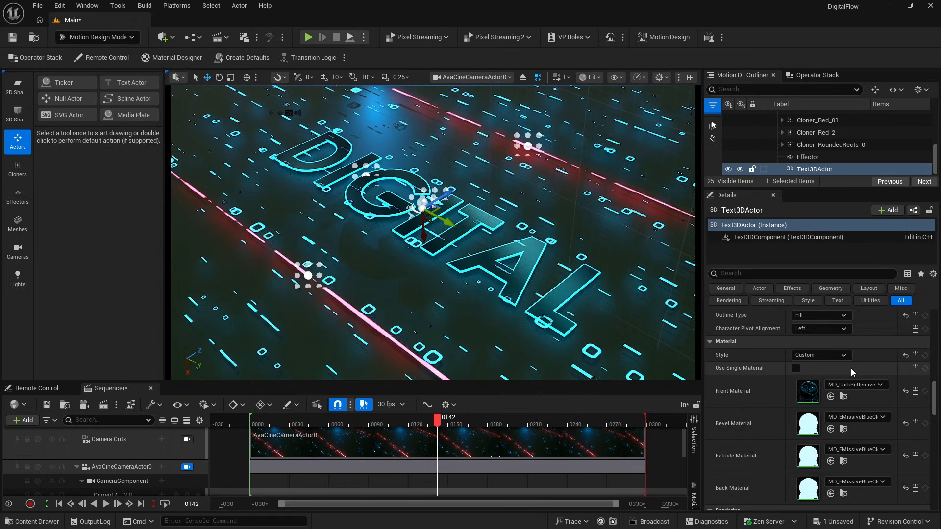
# Set the DIGITAL text's X location to -6.
pyautogui.scroll(10, 866, 371)
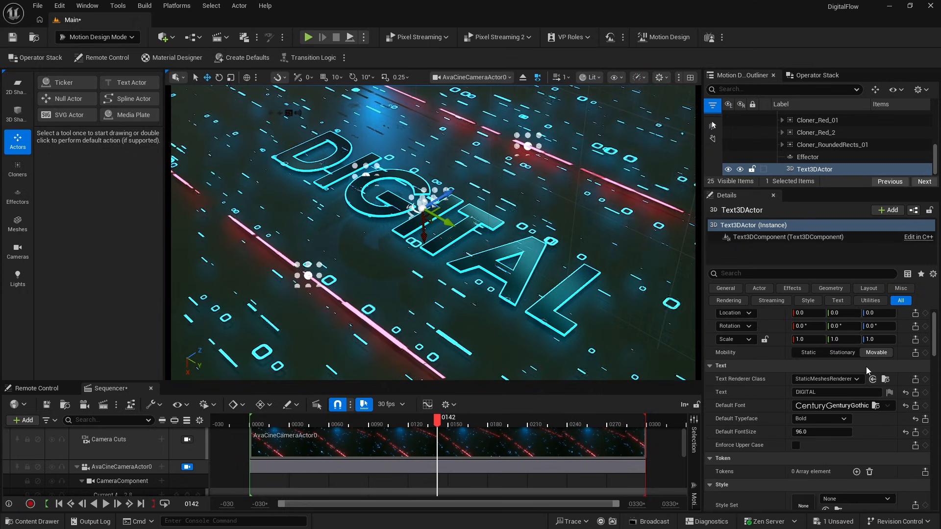
pyautogui.scroll(5, 866, 367)
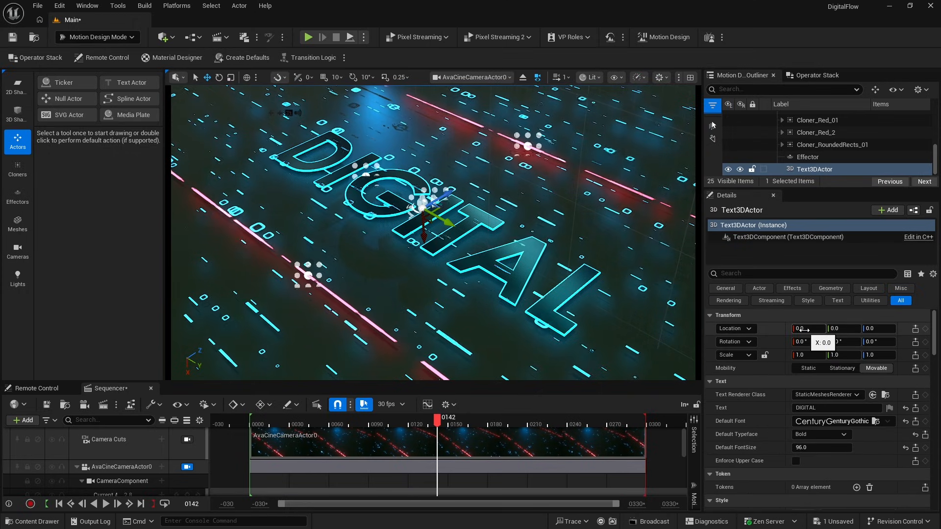
pyautogui.click(804, 327)
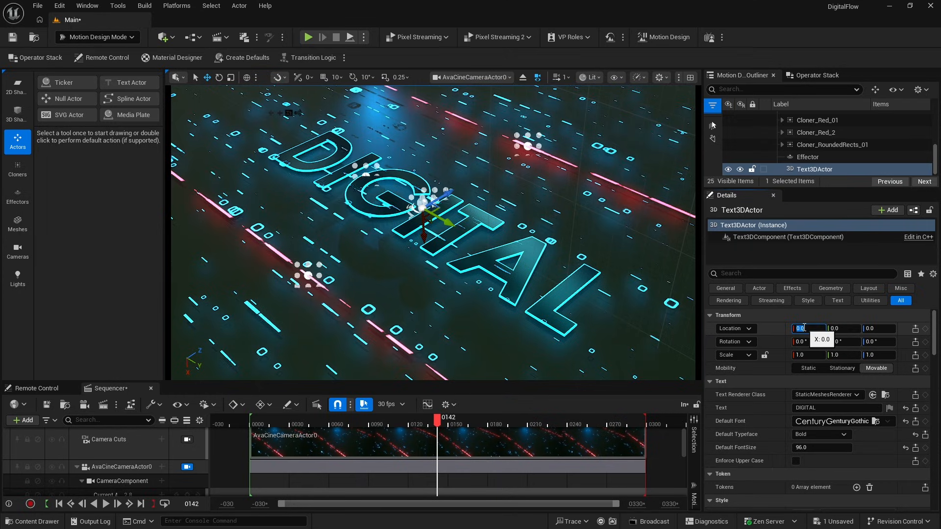
pyautogui.write('-6')
pyautogui.press('Return')
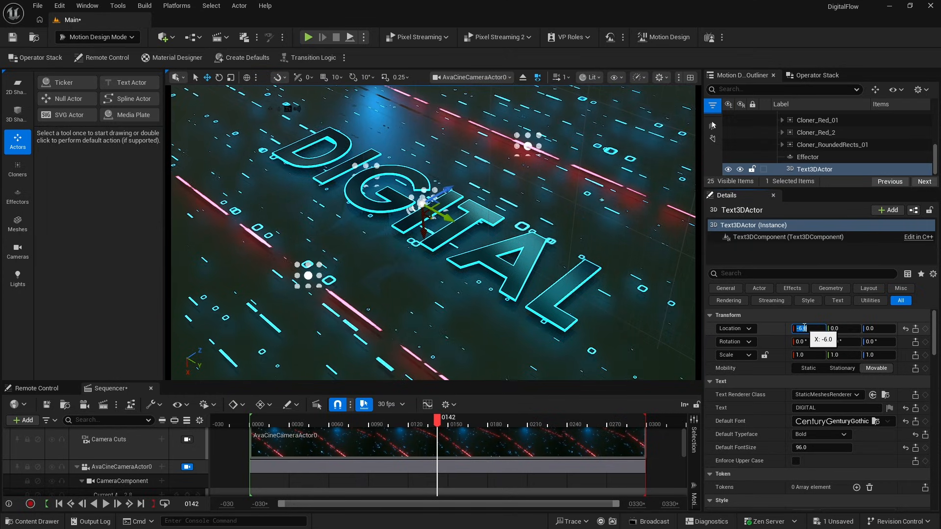
# Rename the DIGITAL text actor as Text_Digital_01.
pyautogui.click(801, 170)
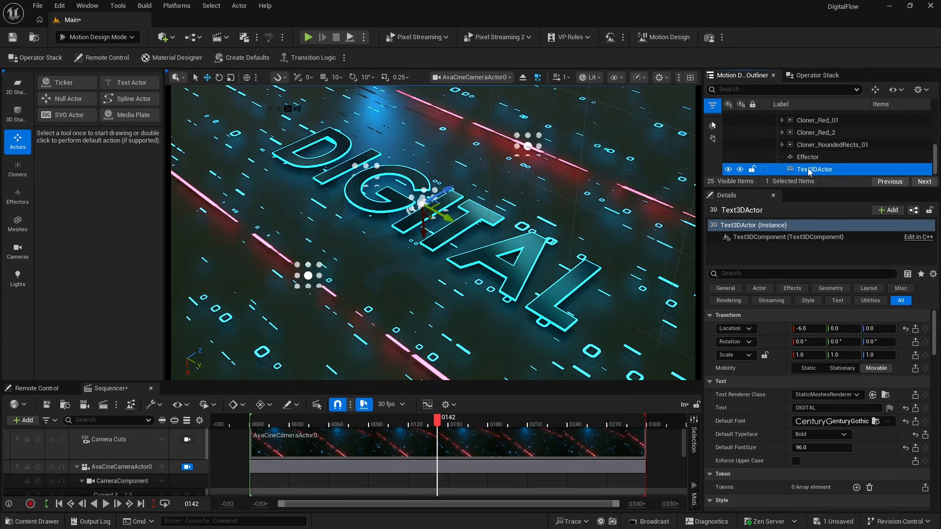
pyautogui.click(809, 170)
pyautogui.write('Text')
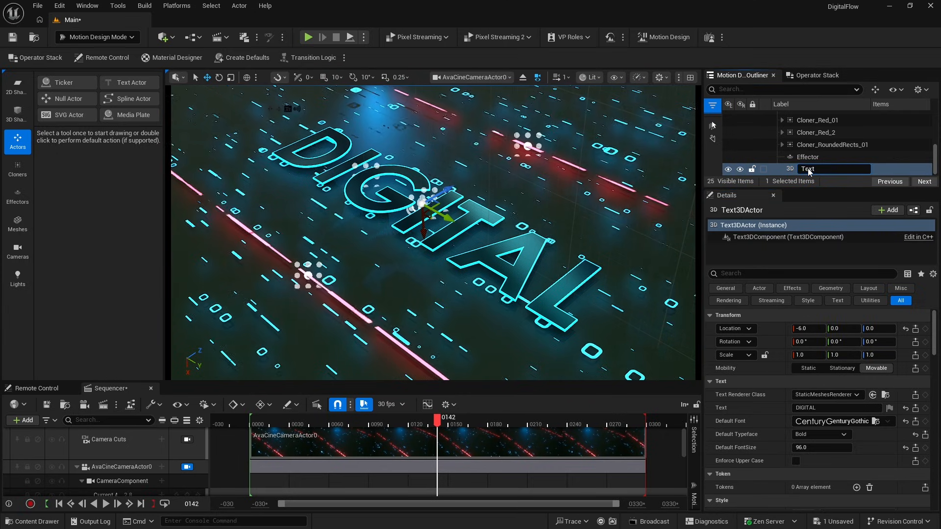
pyautogui.write('_Digital_01')
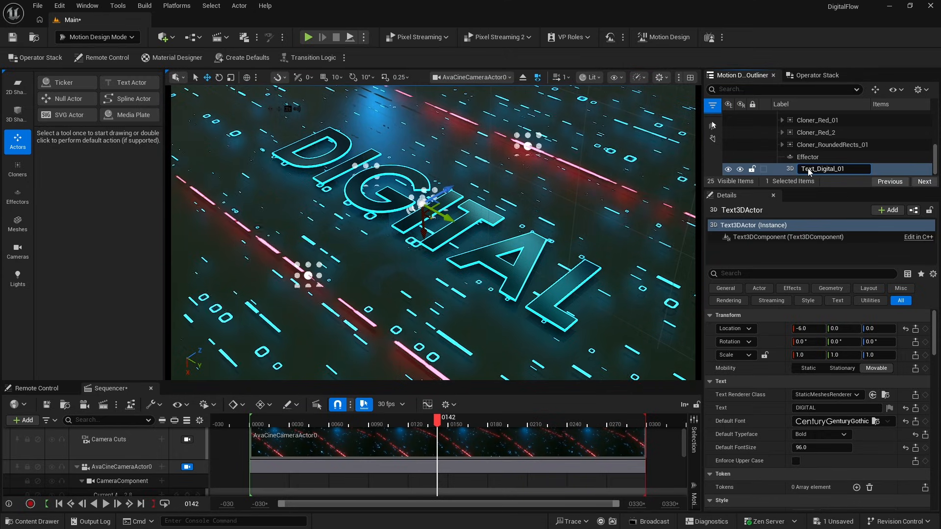
pyautogui.press('Return')
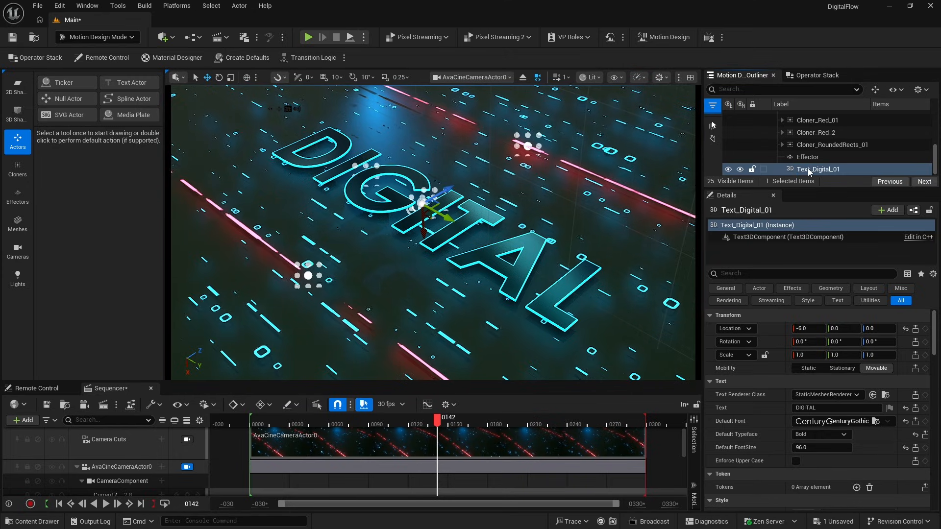
# Duplicate Text_Digital_01 and set the copy's X location to 0.
pyautogui.click(809, 169)
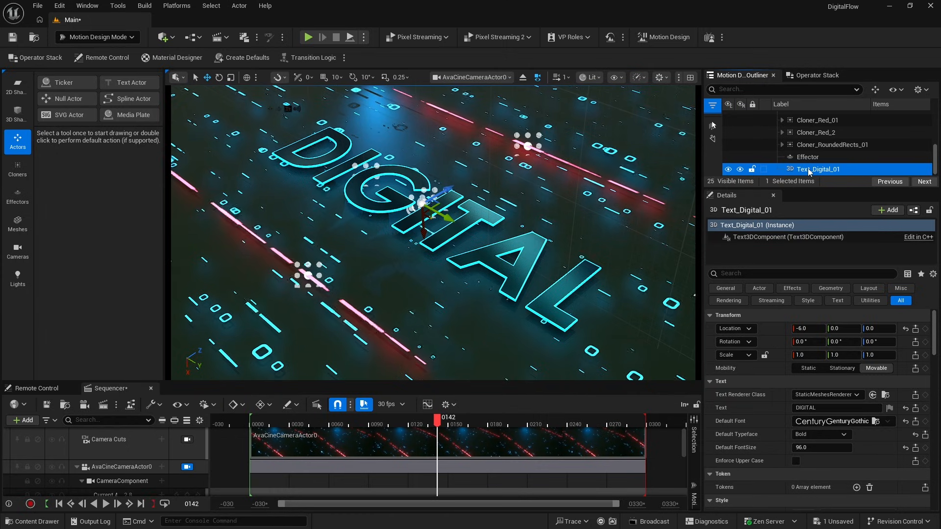
pyautogui.hotkey('ctrl', 'd')
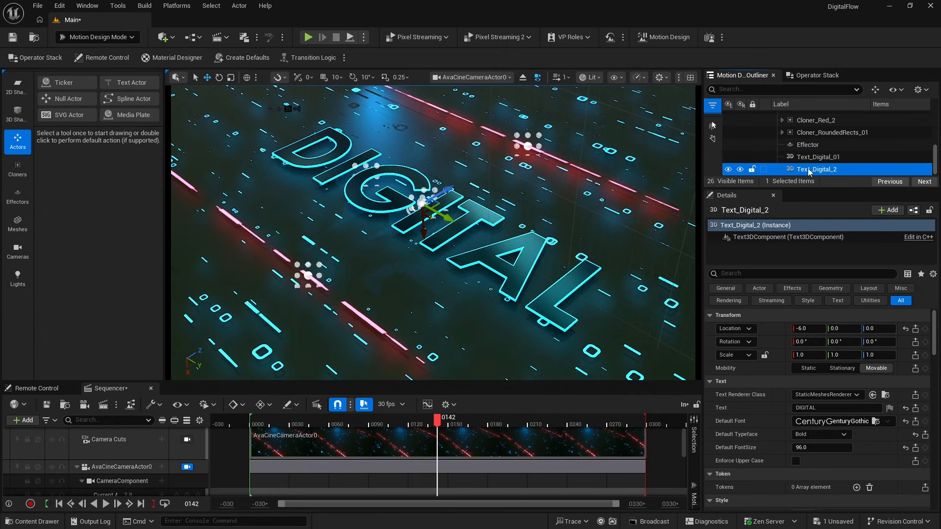
pyautogui.click(806, 329)
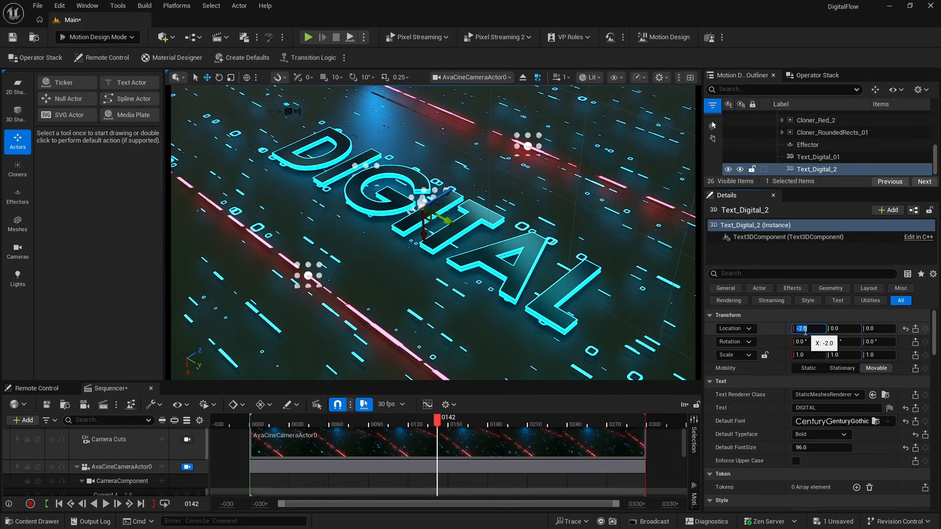
pyautogui.press('Return')
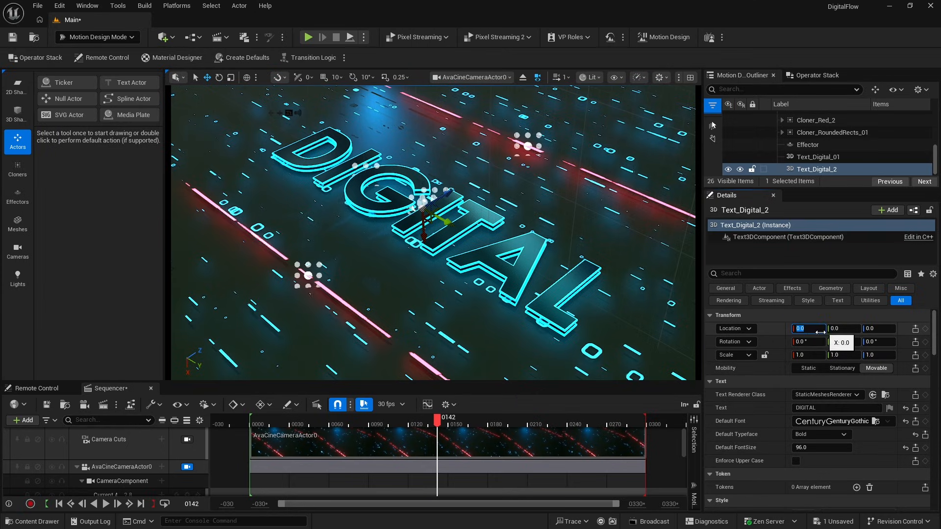
# Change the duplicated text's Outline Type to Stroke, set its Outline to 5, and deselect it to view the result.
pyautogui.scroll(-3, 775, 372)
pyautogui.scroll(-8, 782, 390)
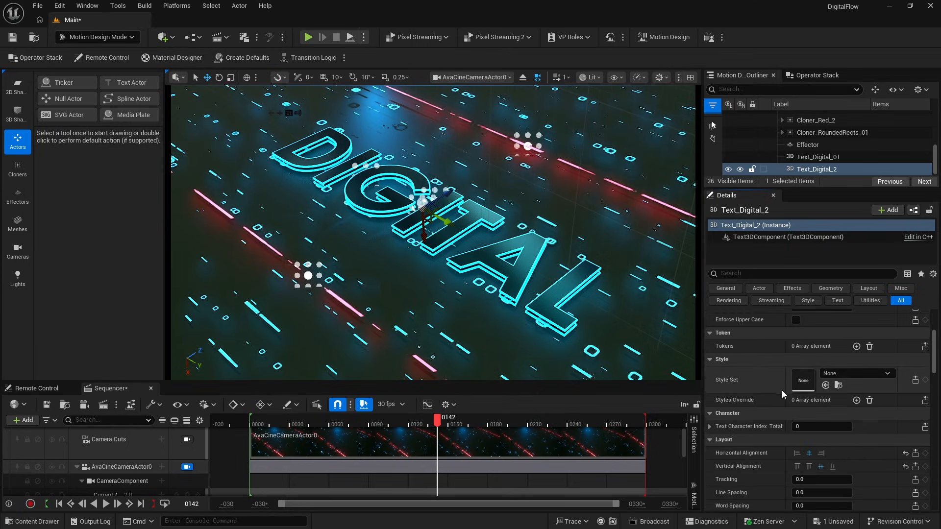
pyautogui.scroll(-5, 774, 392)
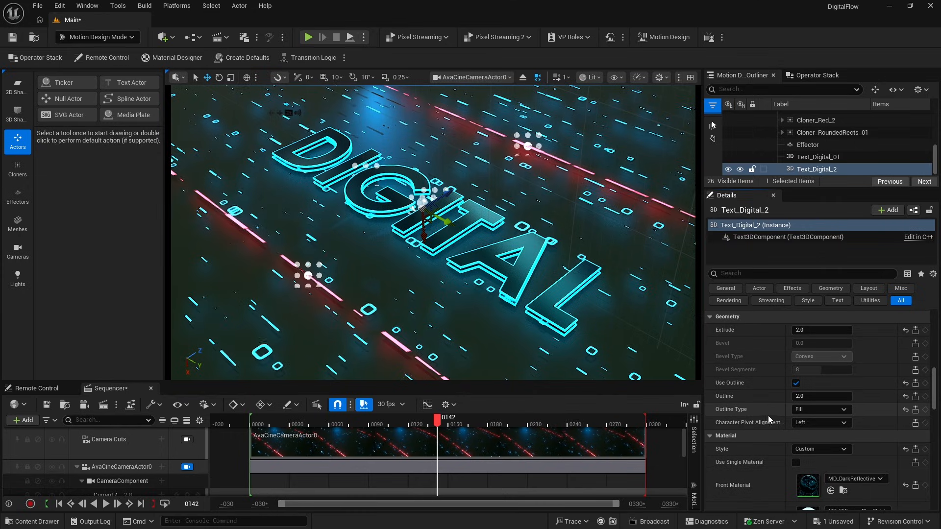
pyautogui.click(816, 411)
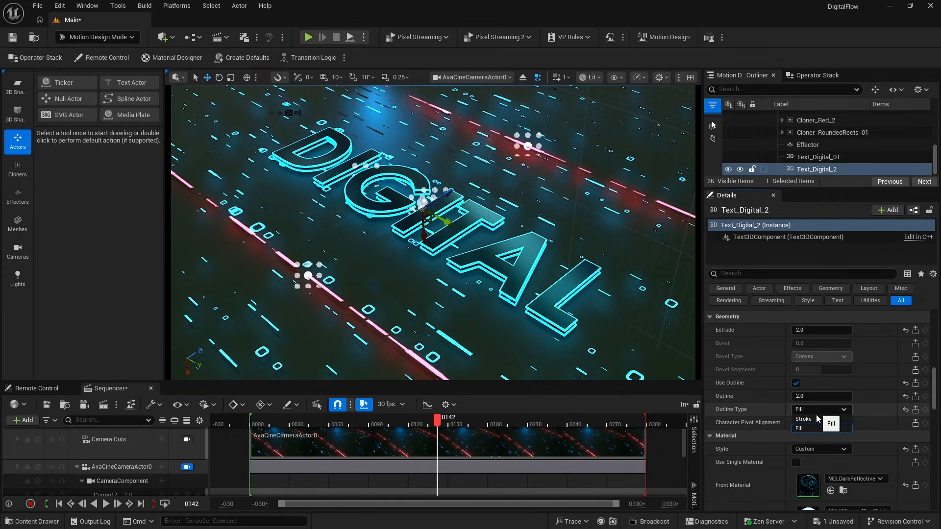
pyautogui.click(816, 419)
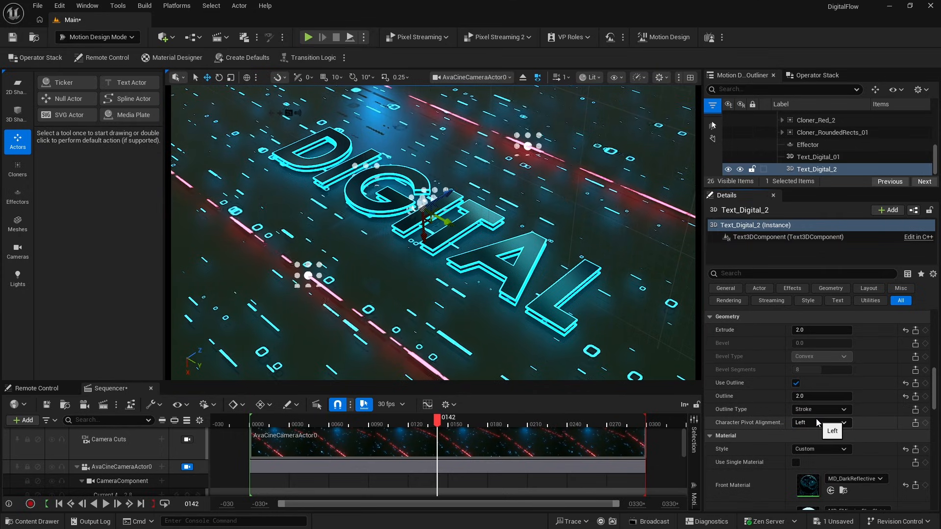
pyautogui.click(796, 396)
pyautogui.write('5')
pyautogui.press('Return')
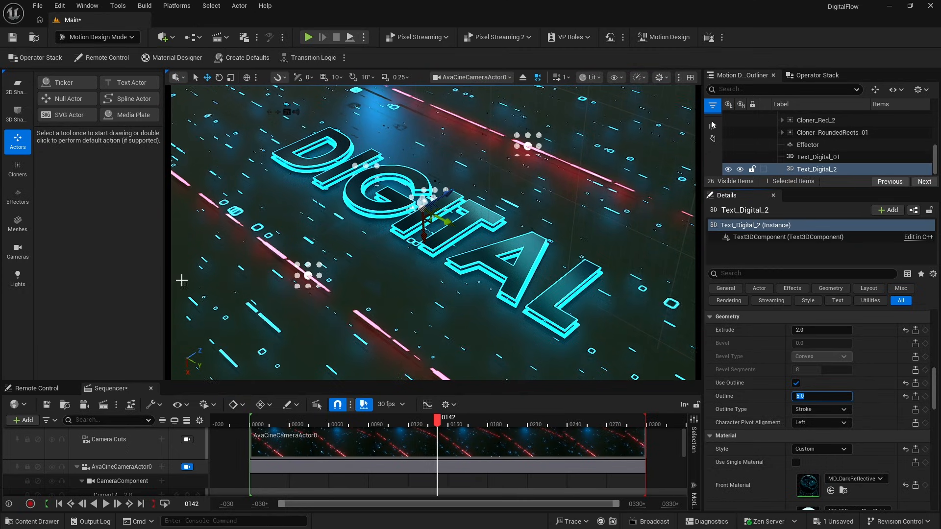
pyautogui.click(121, 317)
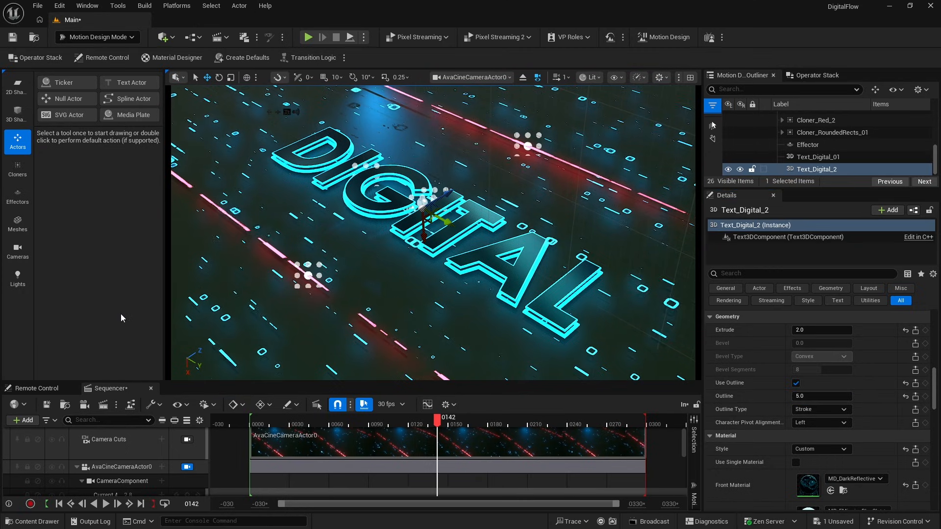
pyautogui.click(383, 283)
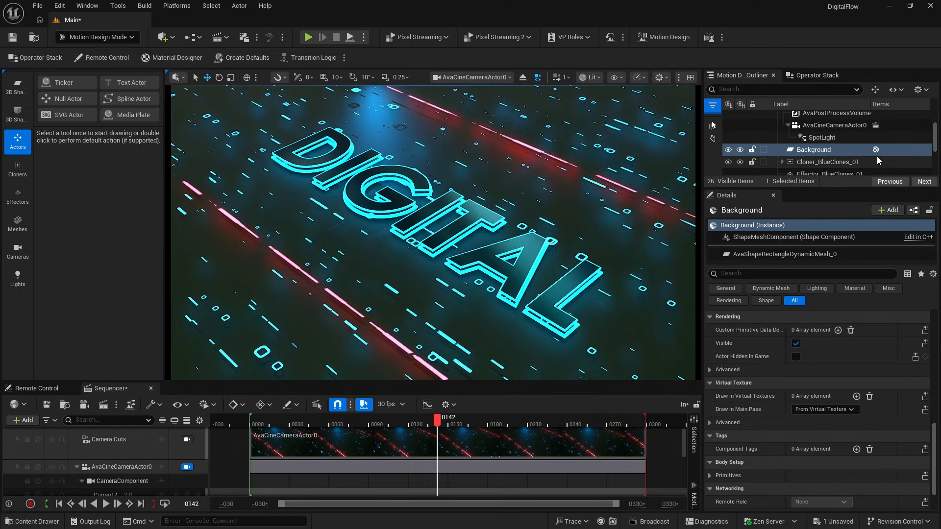
# Parent Text_Digital_2 under Text_Digital_01 and select the parent text.
pyautogui.scroll(-3, 823, 157)
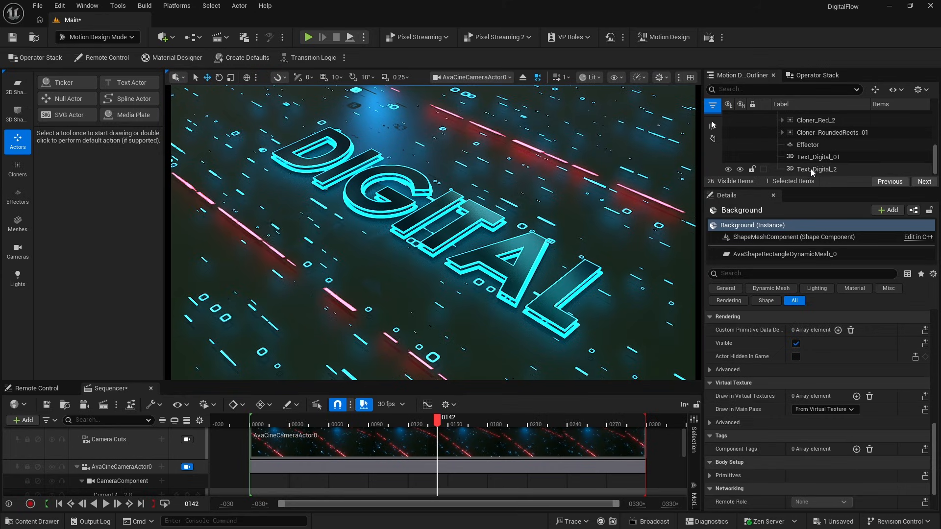
pyautogui.click(818, 171)
pyautogui.moveTo(818, 170); pyautogui.dragTo(816, 159)
pyautogui.click(818, 158)
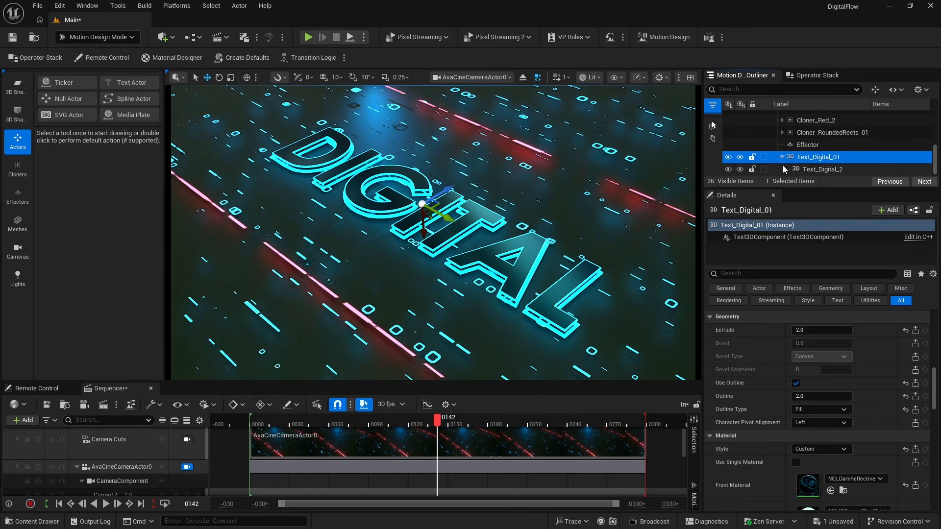
# At frame 30 in the Sequencer, move Text_Digital_01 to a Y location of about -505.
pyautogui.moveTo(431, 420); pyautogui.dragTo(292, 423)
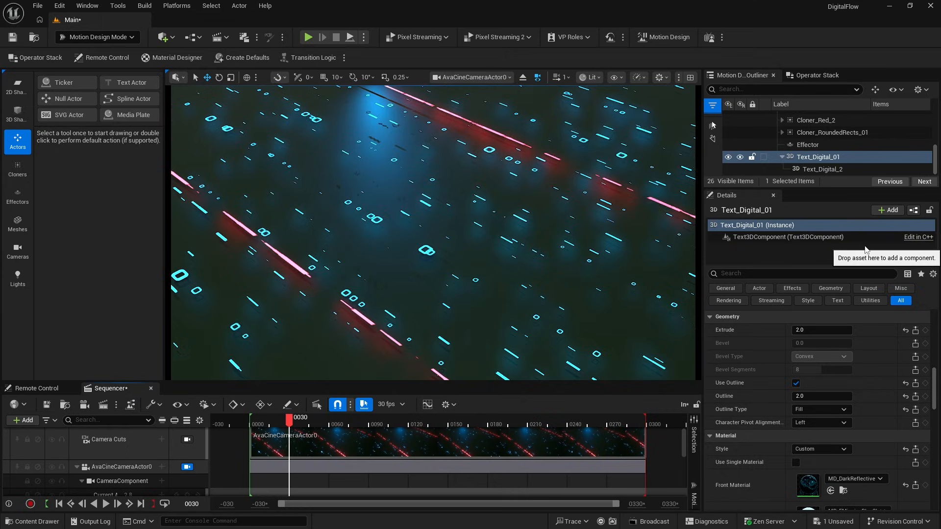
pyautogui.click(817, 160)
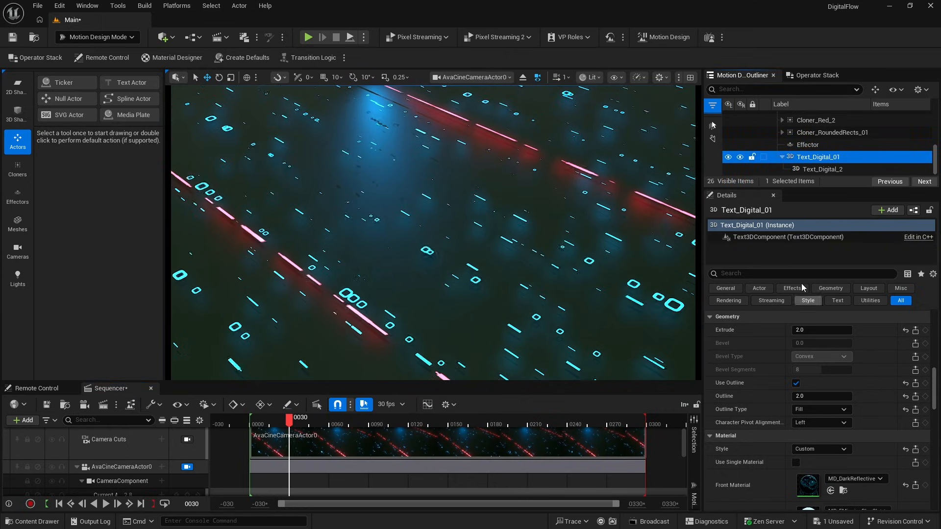
pyautogui.scroll(5, 840, 401)
pyautogui.scroll(10, 840, 400)
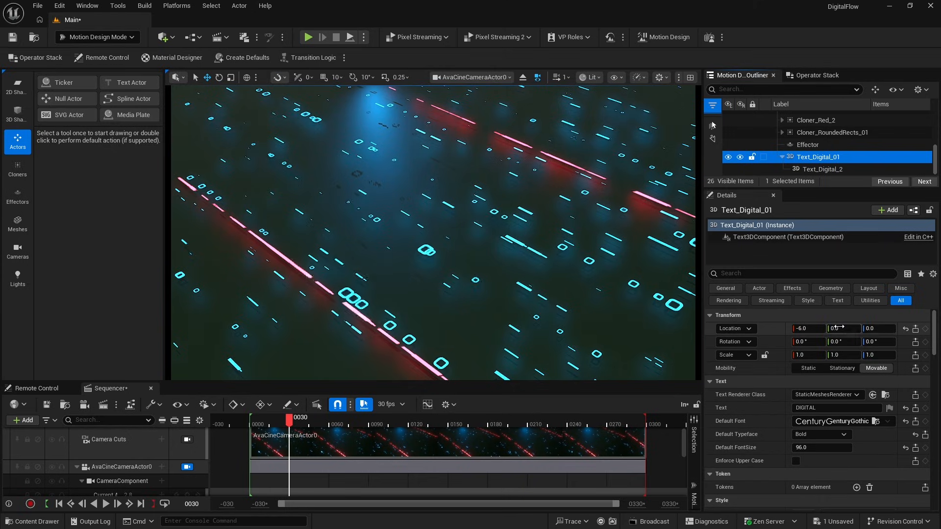
pyautogui.moveTo(839, 328); pyautogui.dragTo(779, 327)
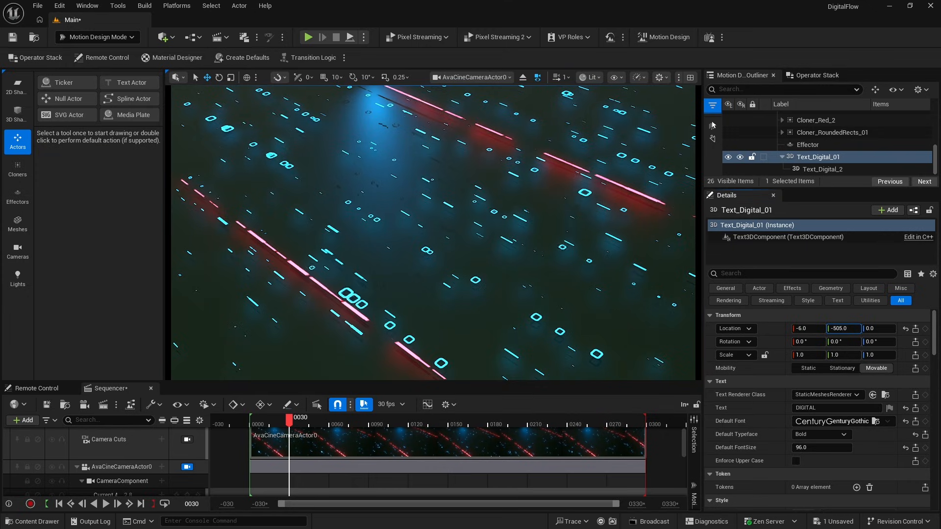
# Keyframe Text_Digital_01's location at frame 30, and again at frame 75 with a Y location of about -661.
pyautogui.click(926, 330)
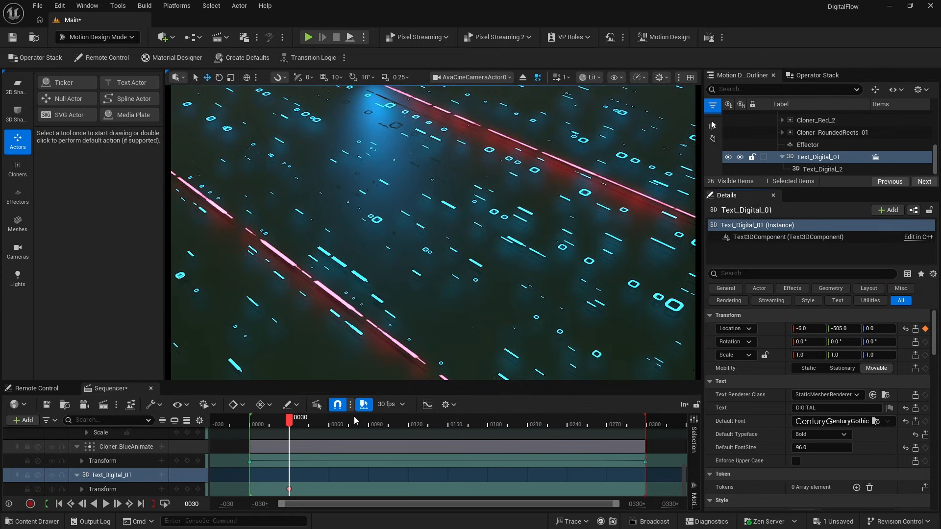
pyautogui.moveTo(290, 423); pyautogui.dragTo(312, 426)
pyautogui.moveTo(330, 431); pyautogui.dragTo(350, 435)
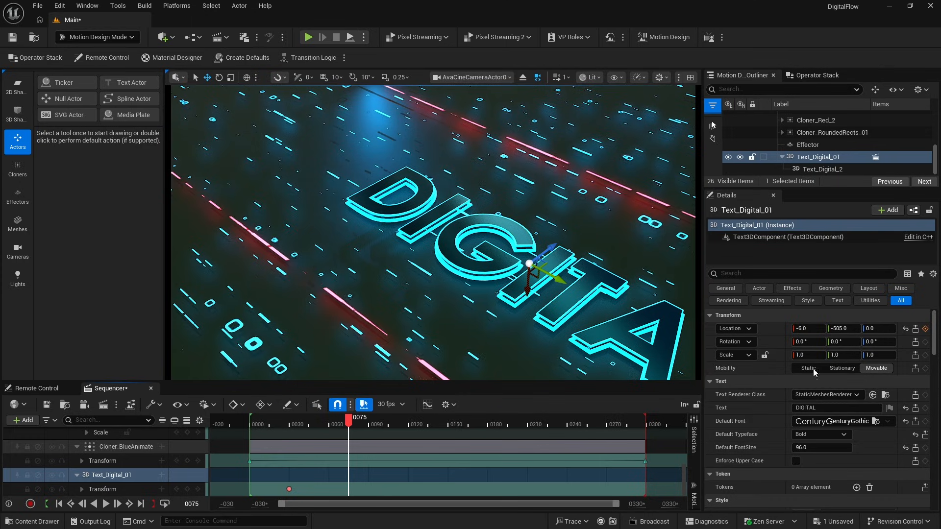
pyautogui.moveTo(839, 328); pyautogui.dragTo(814, 329)
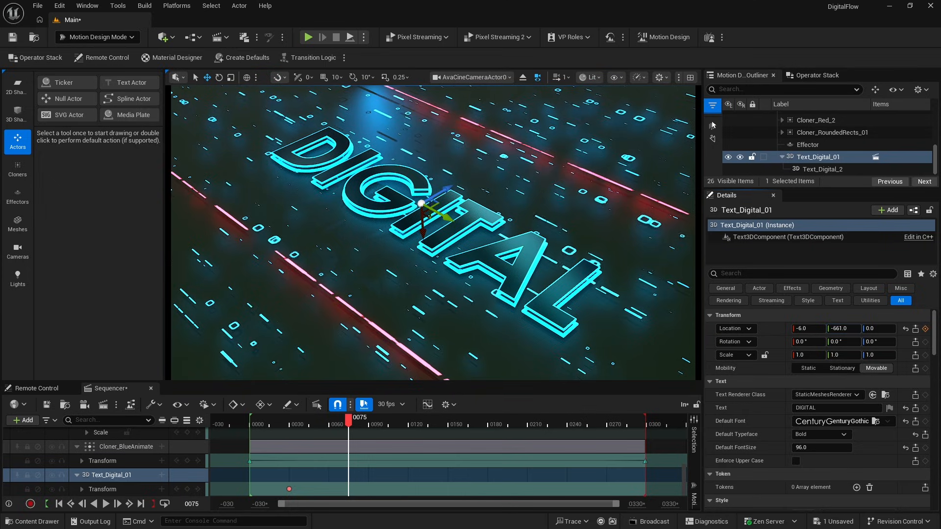
pyautogui.click(925, 328)
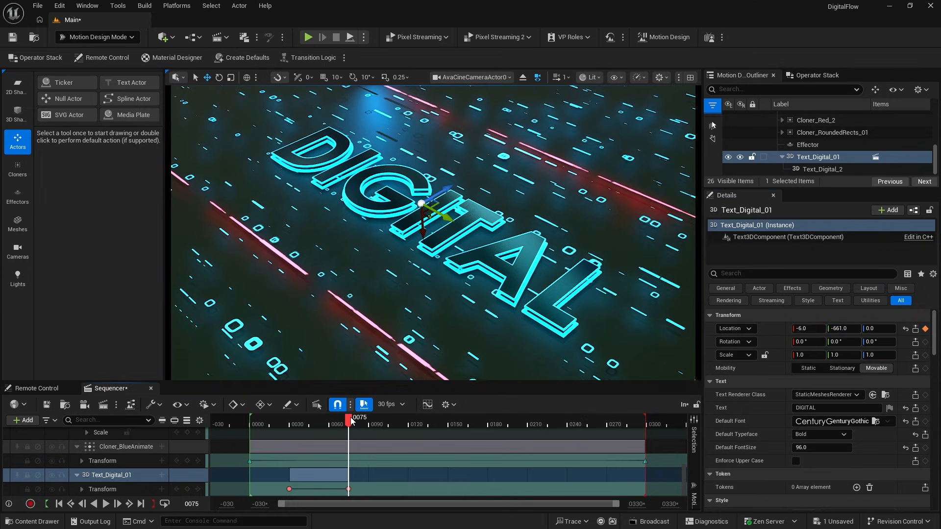
# At frame 121, move Text_Digital_01 to a Y location of about -225 and keyframe its location.
pyautogui.moveTo(352, 421); pyautogui.dragTo(410, 425)
pyautogui.moveTo(838, 329); pyautogui.dragTo(892, 329)
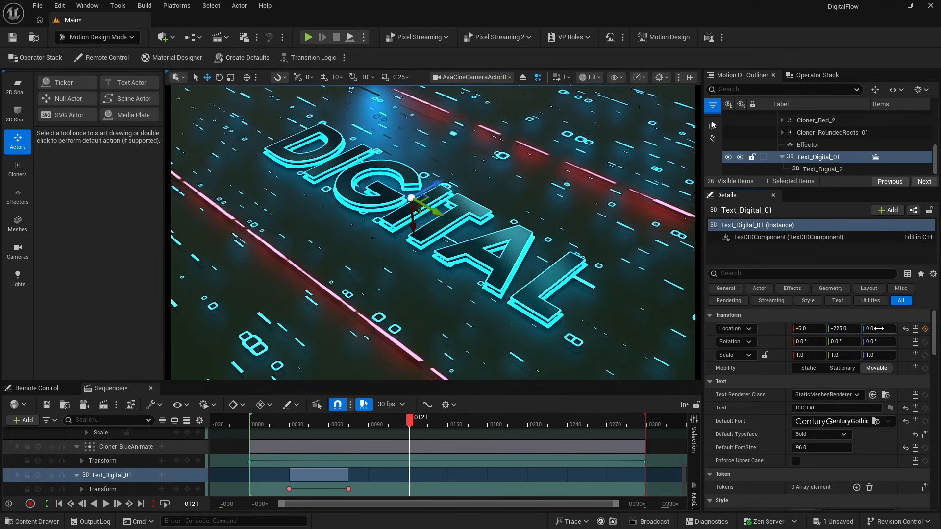
pyautogui.click(925, 329)
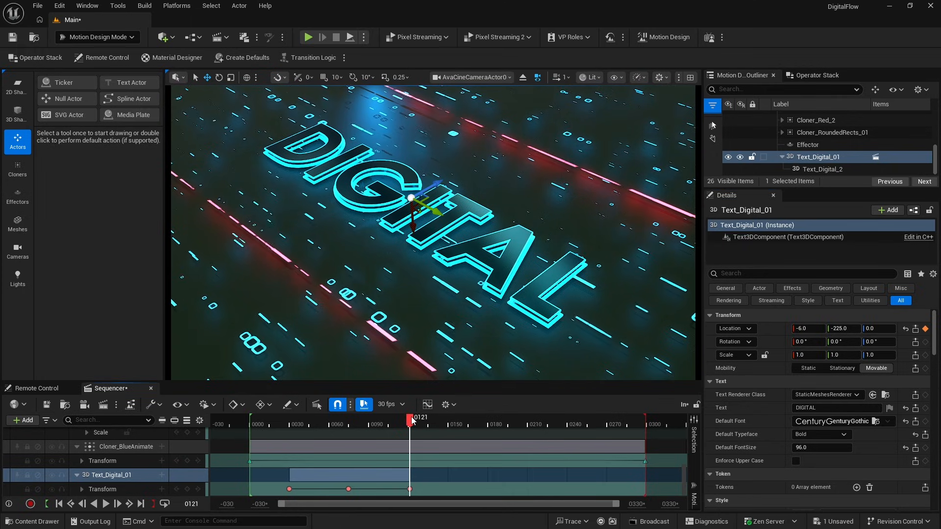
# At frame 151, move Text_Digital_01 out of view to a Y location of about -721 and keyframe its location.
pyautogui.moveTo(412, 420); pyautogui.dragTo(449, 420)
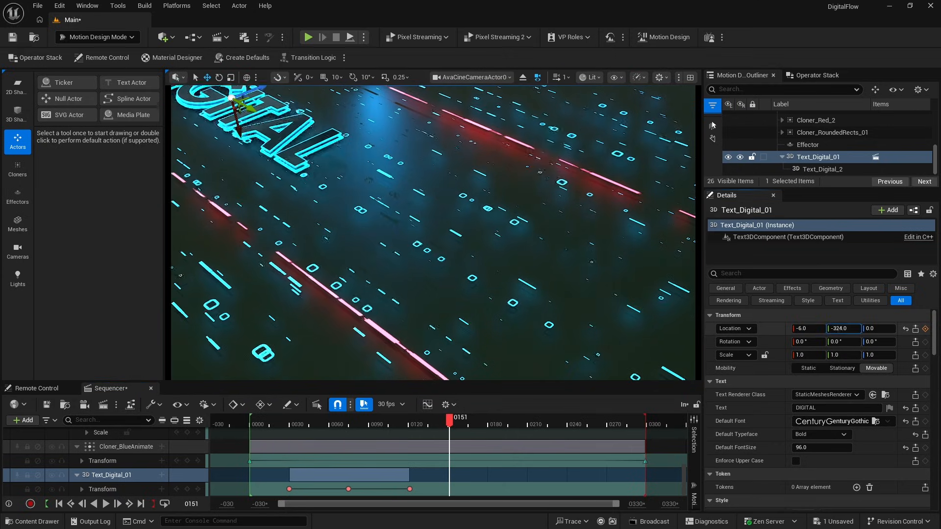
pyautogui.moveTo(844, 328); pyautogui.dragTo(823, 328)
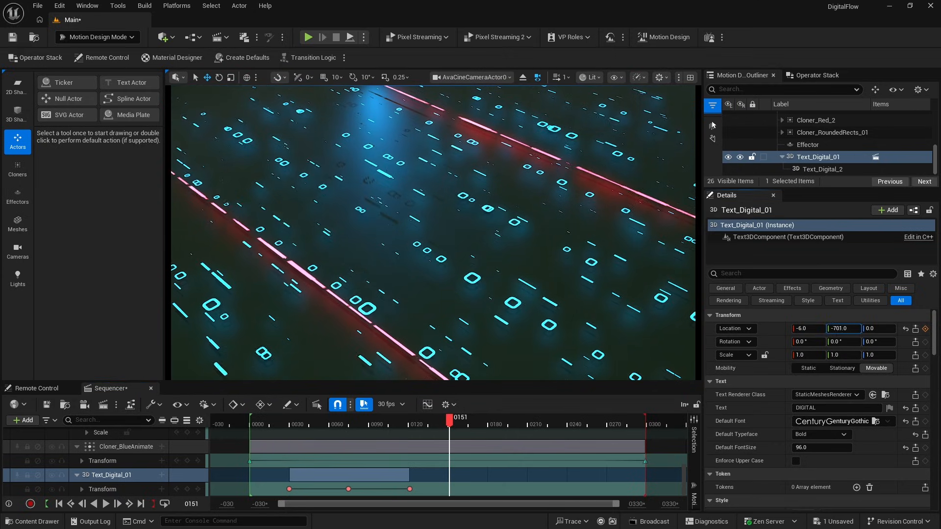
pyautogui.moveTo(843, 328); pyautogui.dragTo(843, 328)
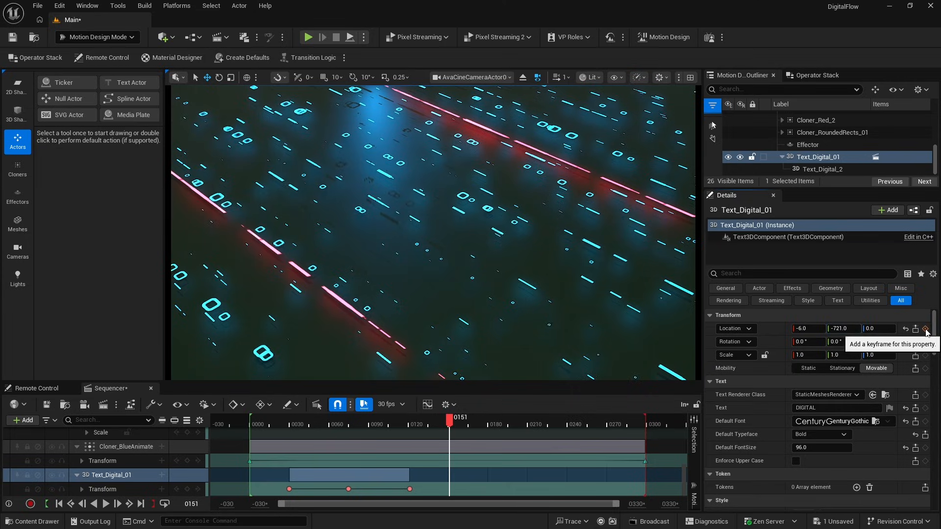
pyautogui.click(926, 328)
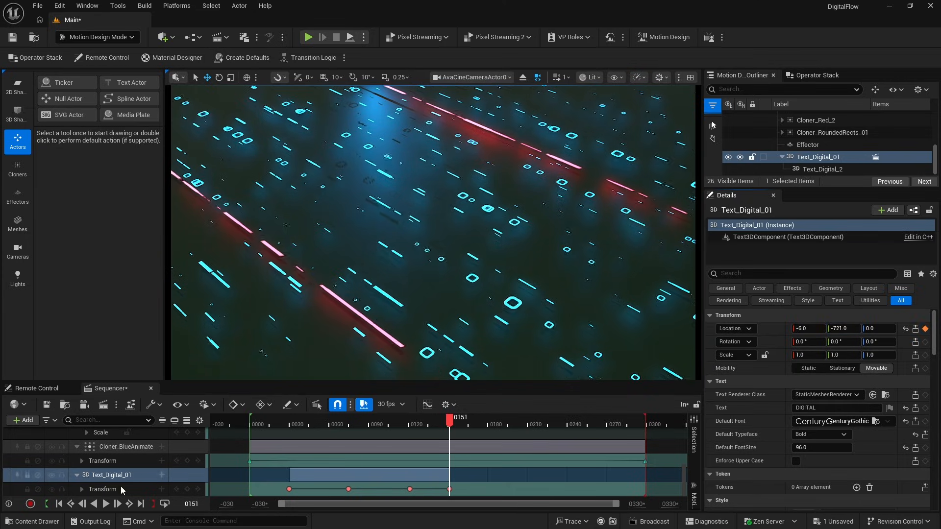
# Play the sequence from the first frame to review the DIGITAL text animation.
pyautogui.click(58, 504)
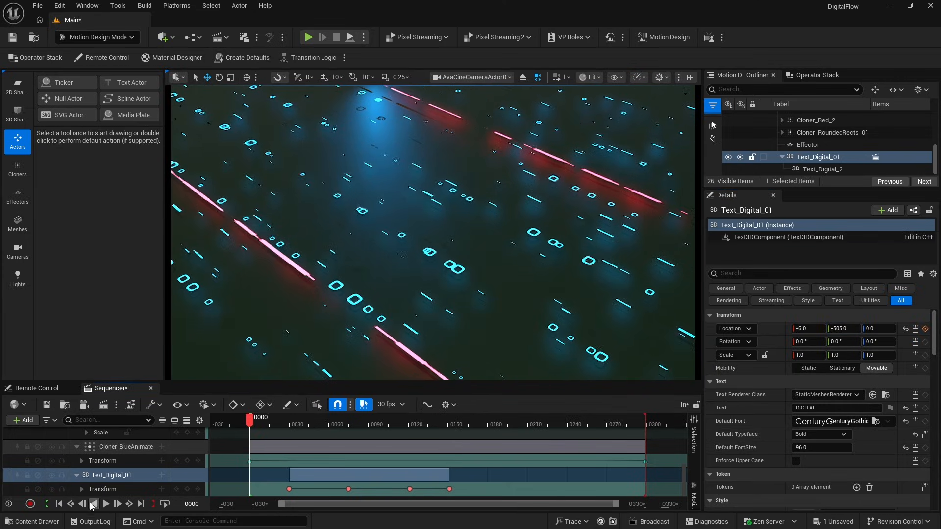
pyautogui.click(106, 504)
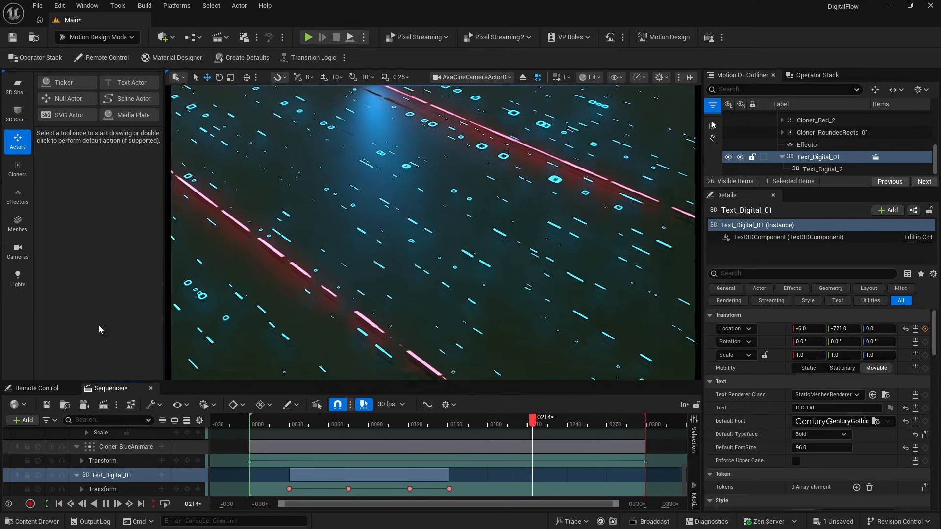
pyautogui.click(106, 504)
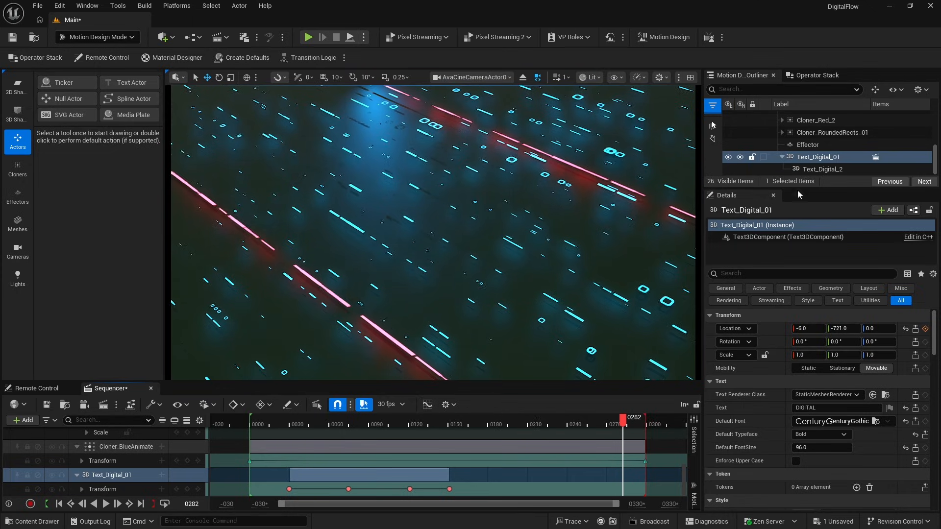
# Duplicate Text_Digital_01 together with its child text and select only the copy's parent text.
pyautogui.click(782, 160)
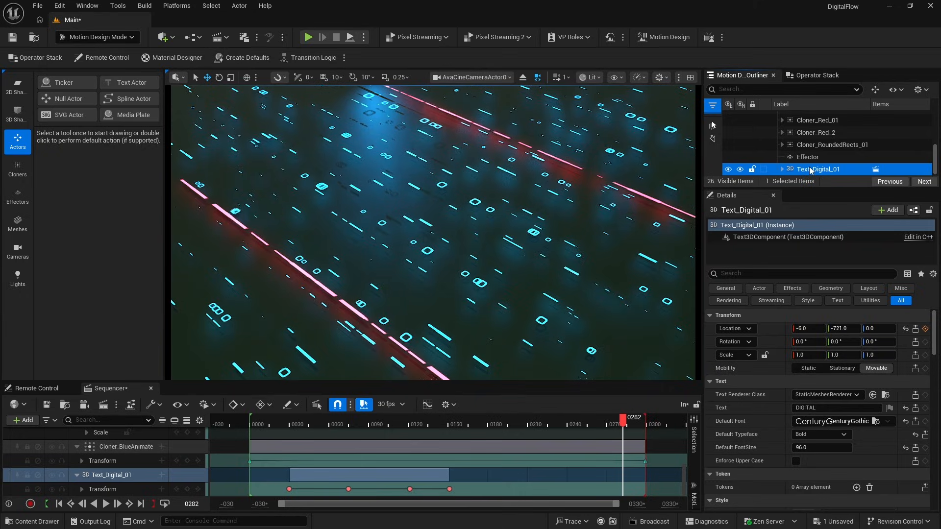
pyautogui.hotkey('ctrl', 'd')
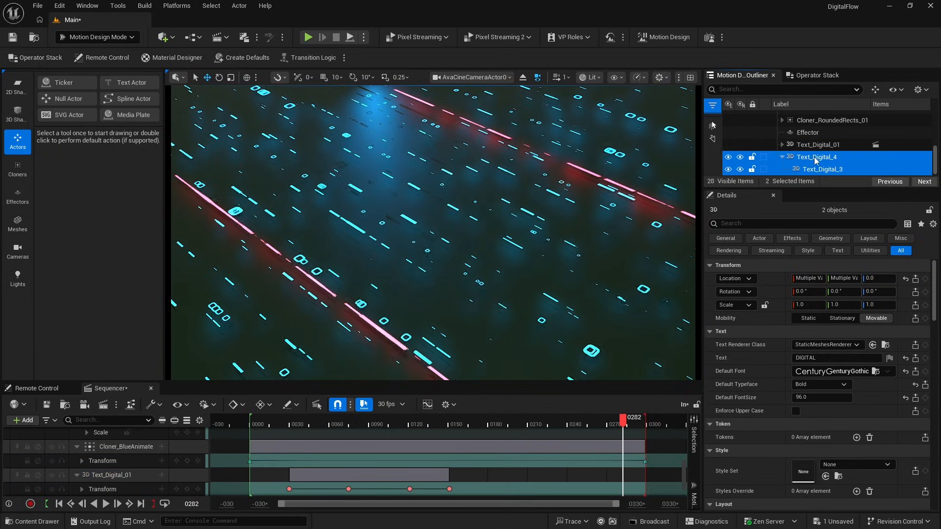
pyautogui.click(816, 157)
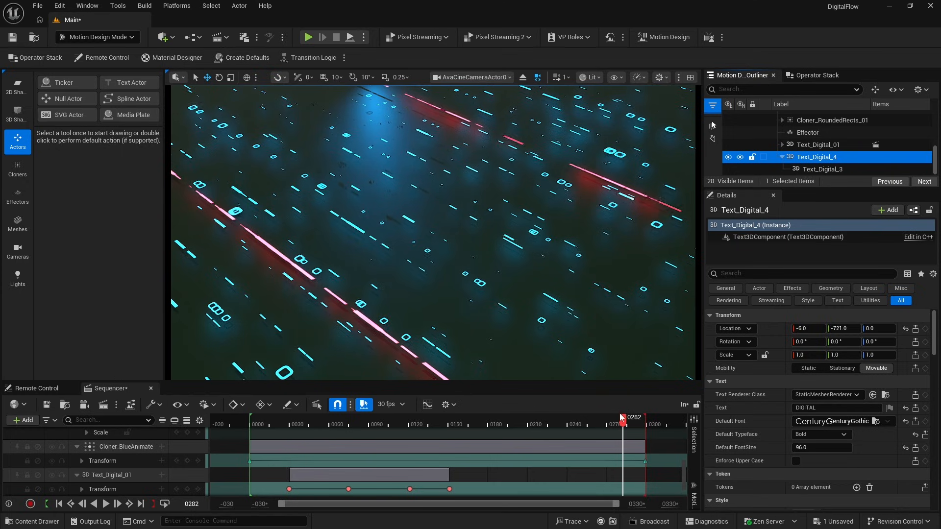
# Delete the extra Text_Digital_01 track with the missing object binding from the Sequencer.
pyautogui.moveTo(623, 419); pyautogui.dragTo(353, 418)
pyautogui.click(110, 477)
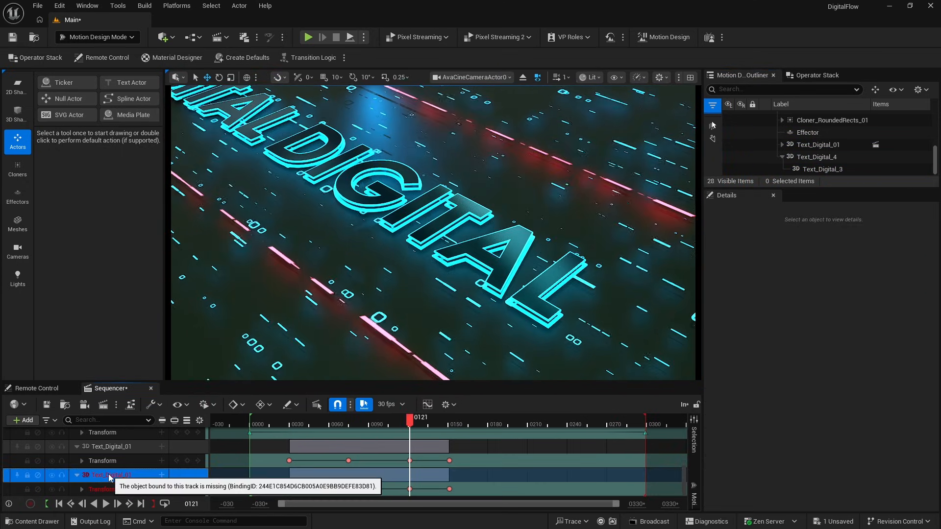
pyautogui.press('Delete')
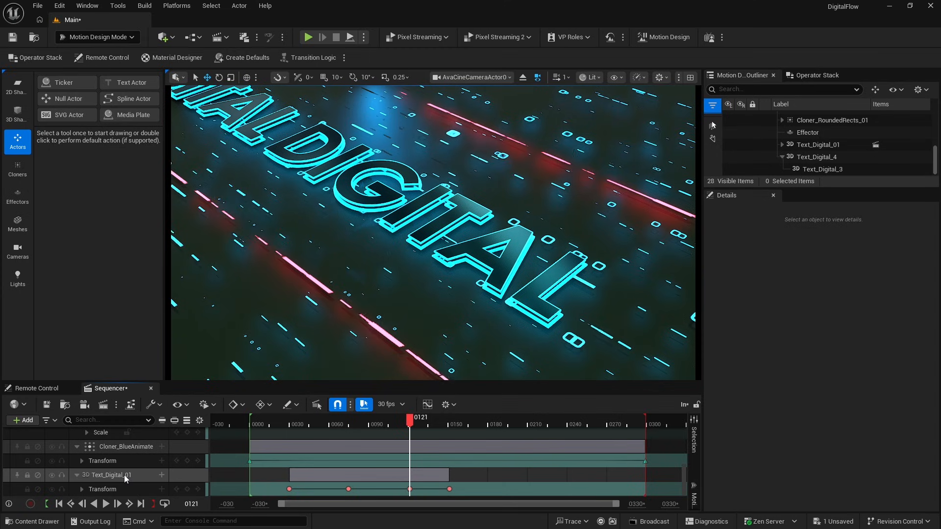
# Change the text of both Text_Digital_4 and its child Text_Digital_3 to "FLOW...".
pyautogui.click(802, 156)
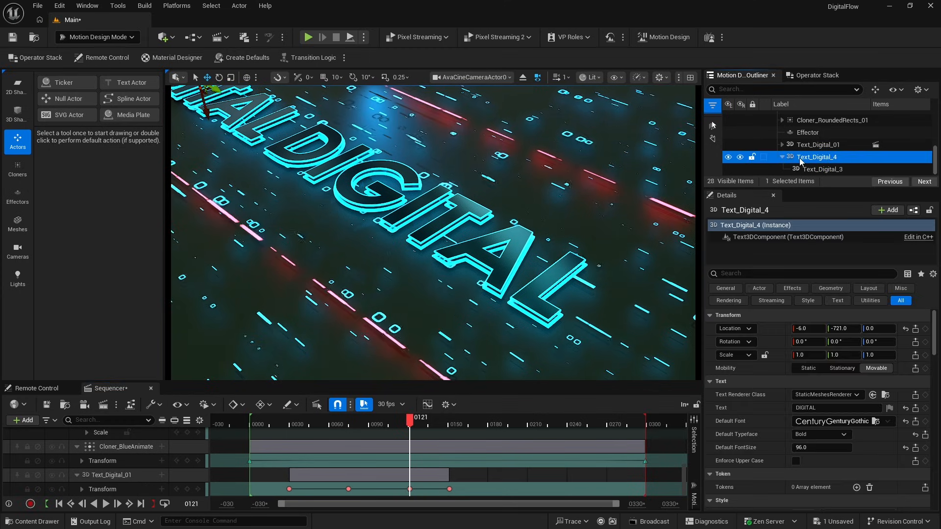
pyautogui.click(824, 407)
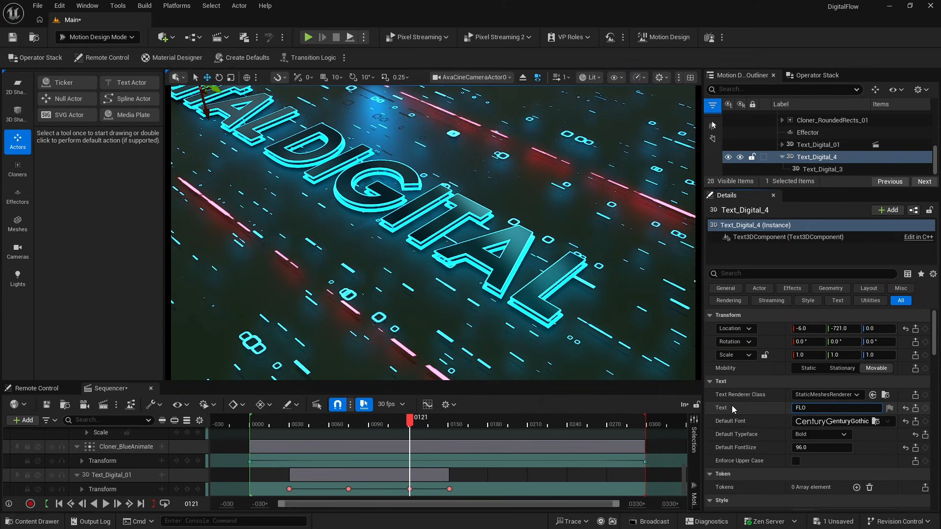
pyautogui.write('FLOW...')
pyautogui.click(806, 169)
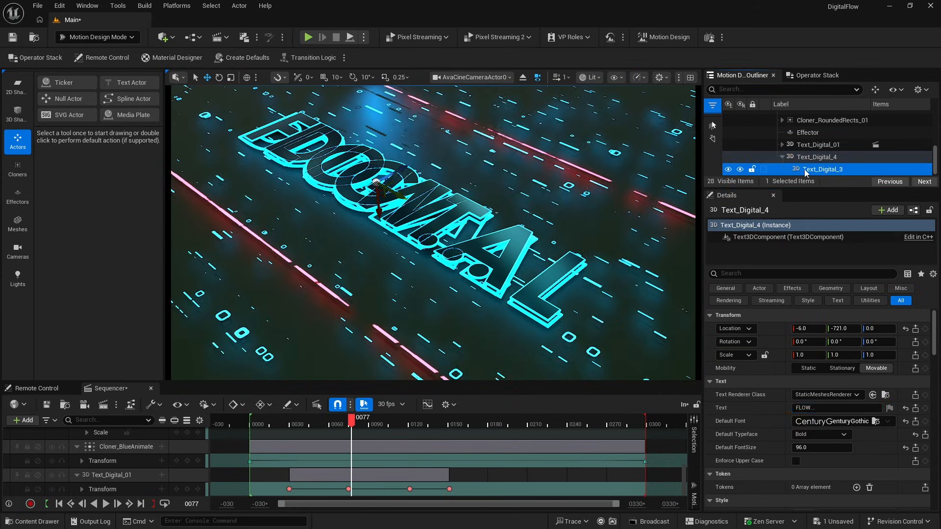
pyautogui.click(814, 407)
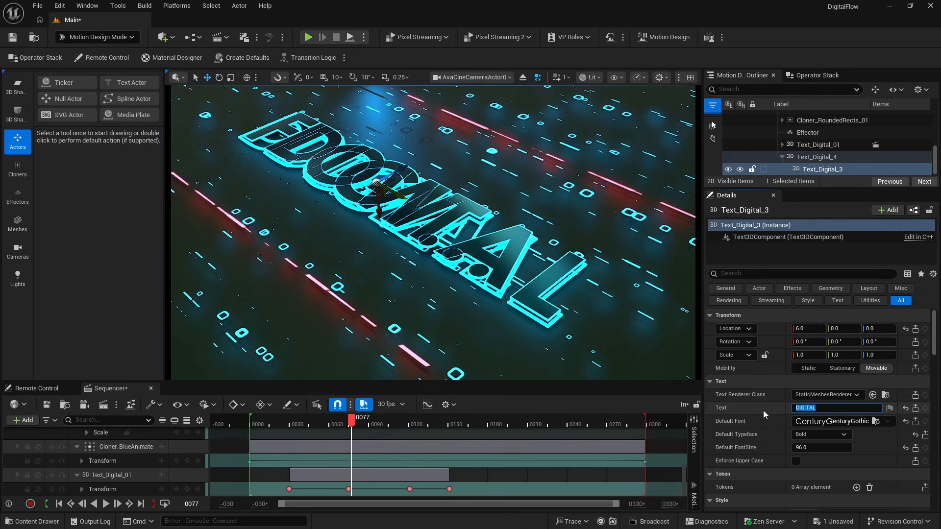
pyautogui.write('FLOW')
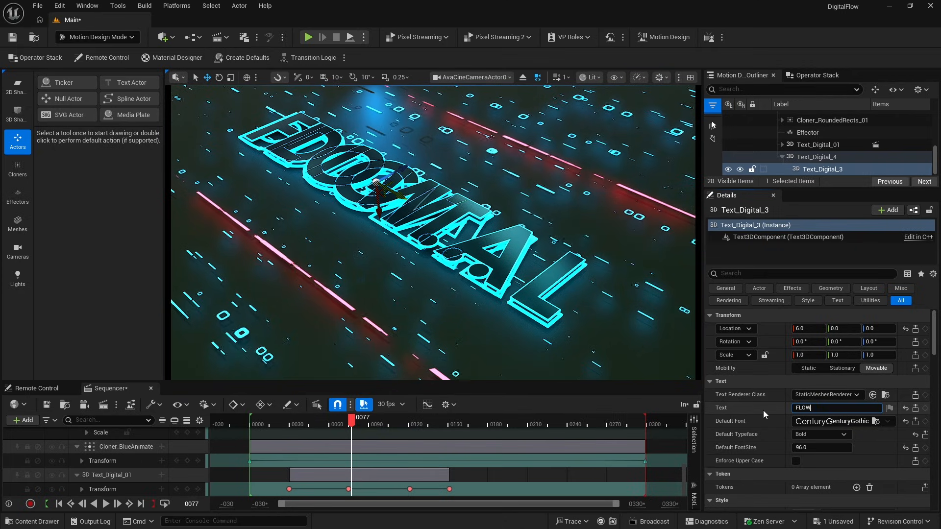
pyautogui.write('...')
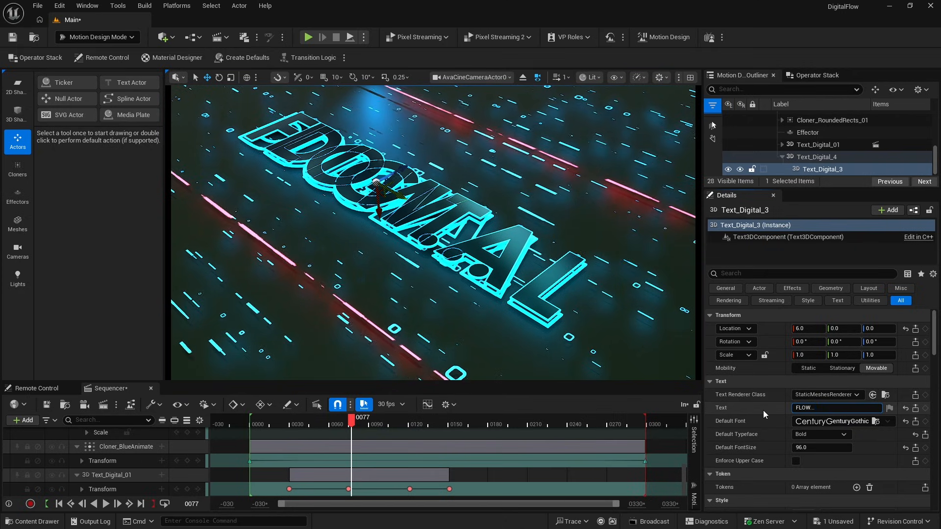
# At frame 165, move Text_Digital_4 out of view to a Y location of about 796 and keyframe its location.
pyautogui.click(806, 158)
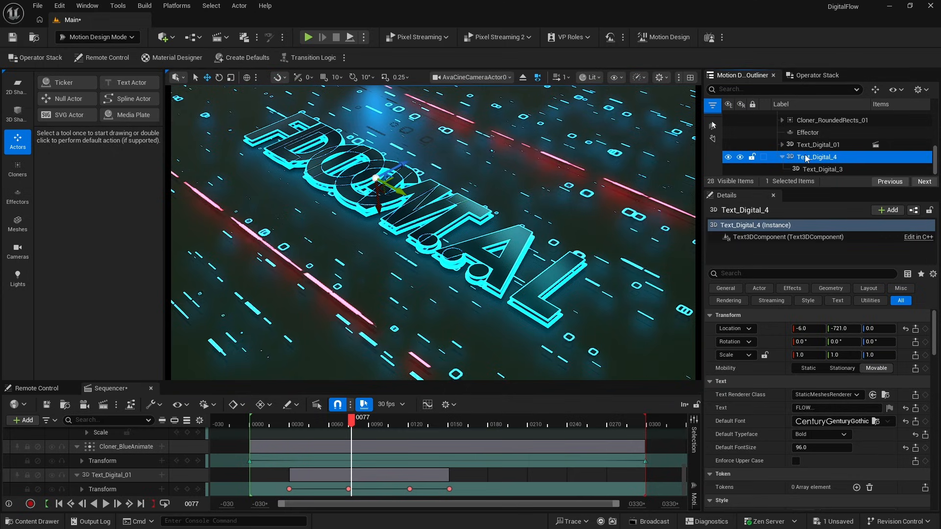
pyautogui.moveTo(838, 328); pyautogui.dragTo(899, 328)
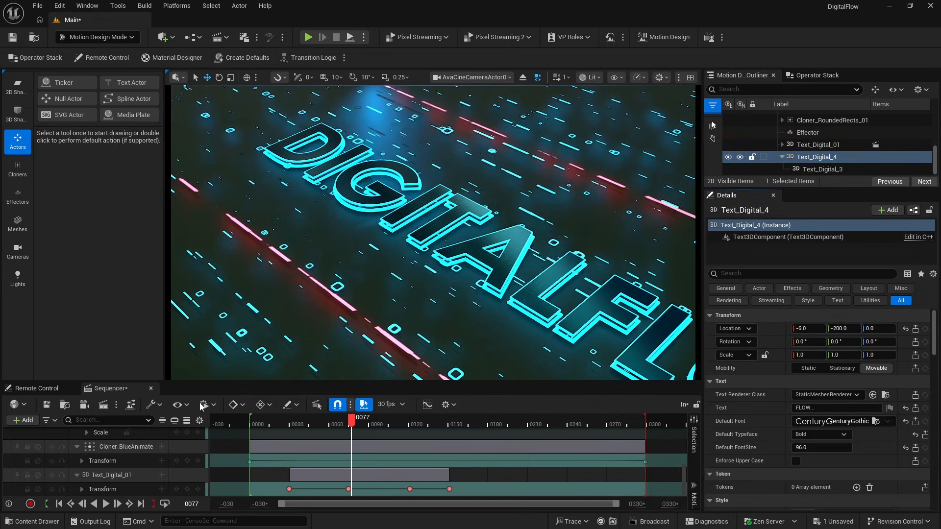
pyautogui.moveTo(351, 422); pyautogui.dragTo(468, 438)
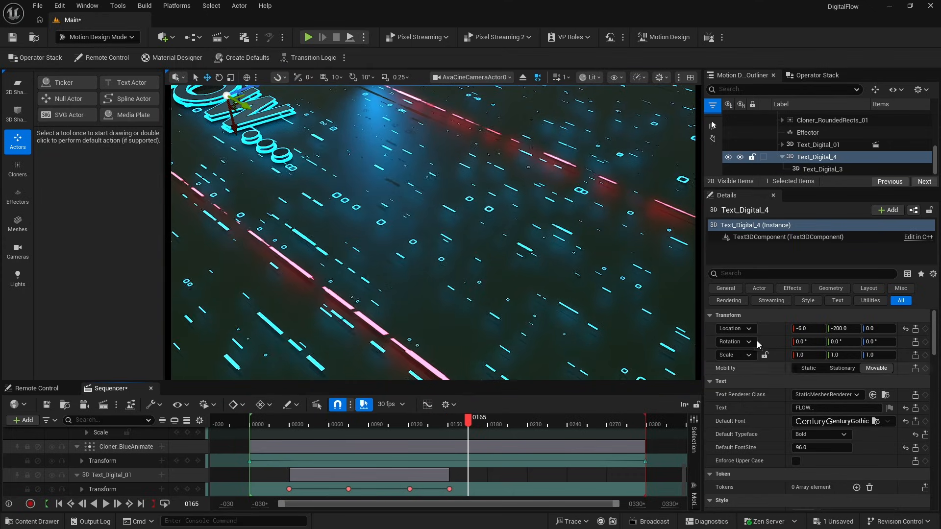
pyautogui.moveTo(843, 329); pyautogui.dragTo(877, 329)
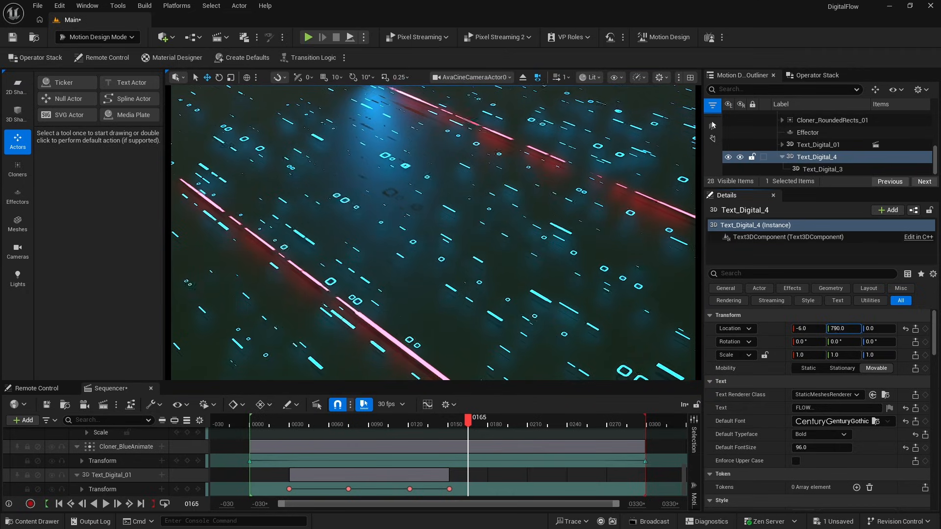
pyautogui.moveTo(878, 328); pyautogui.dragTo(879, 329)
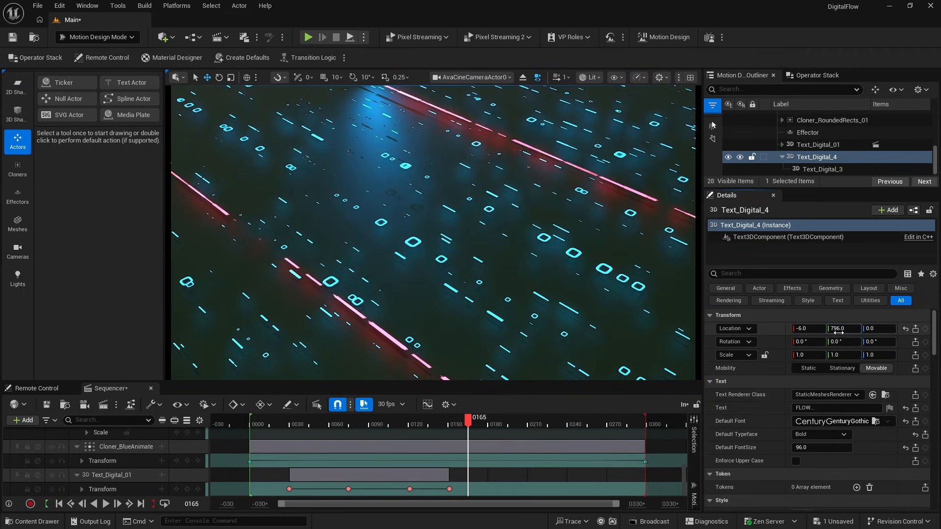
pyautogui.click(925, 328)
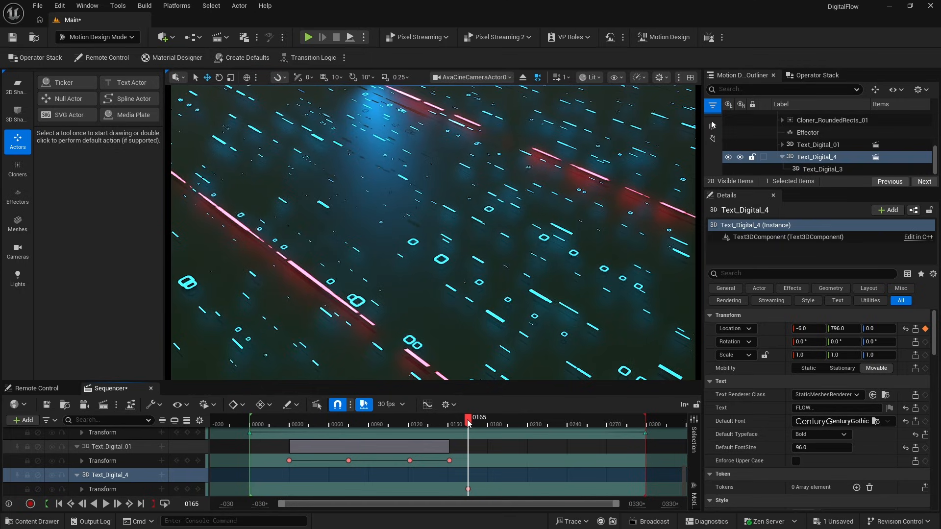
# At frame 200, move Text_Digital_4 to a Y location of about 571 and keyframe its location.
pyautogui.moveTo(468, 422); pyautogui.dragTo(516, 427)
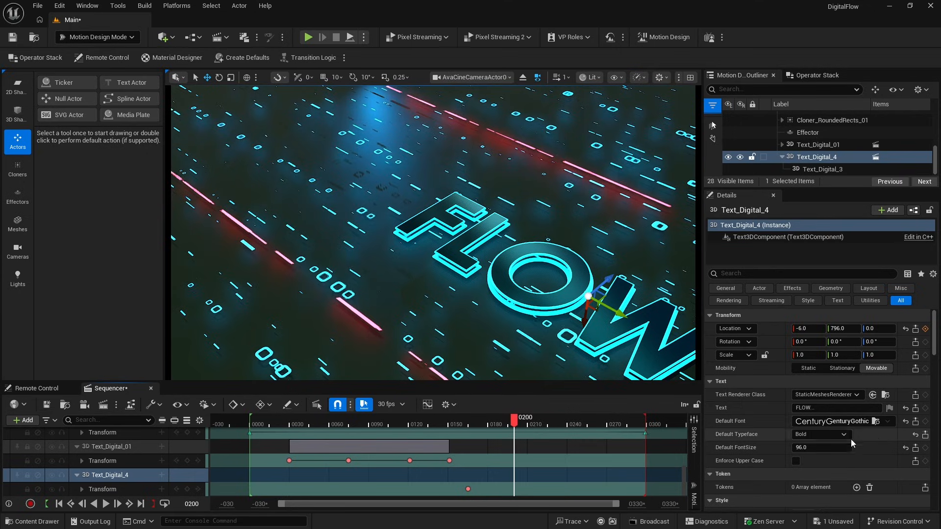
pyautogui.moveTo(843, 328); pyautogui.dragTo(814, 328)
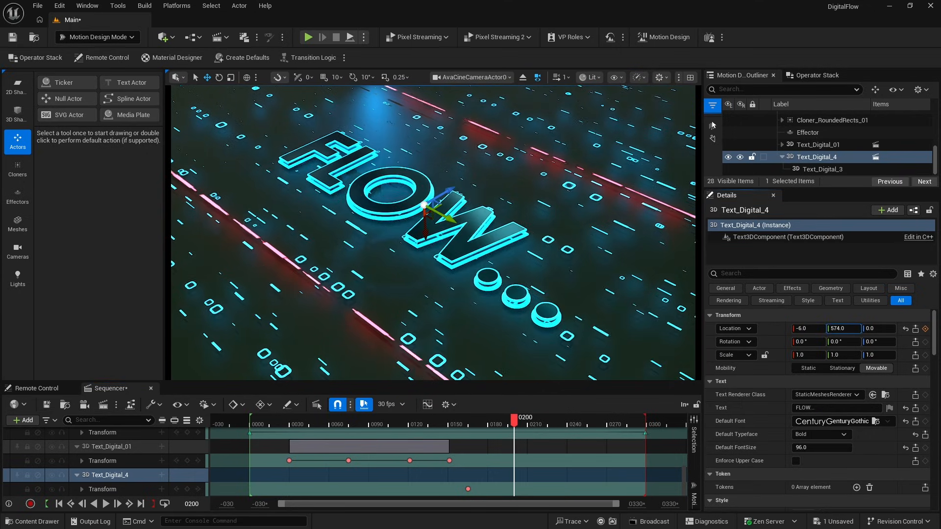
pyautogui.click(925, 328)
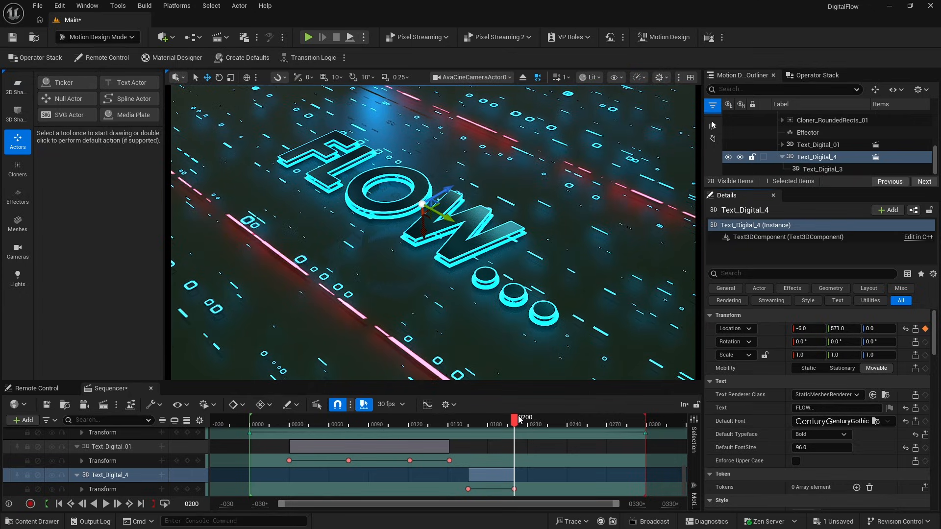
# At frame 245, move Text_Digital_4 to a Y location of about 1003 and keyframe its location.
pyautogui.moveTo(514, 421); pyautogui.dragTo(573, 421)
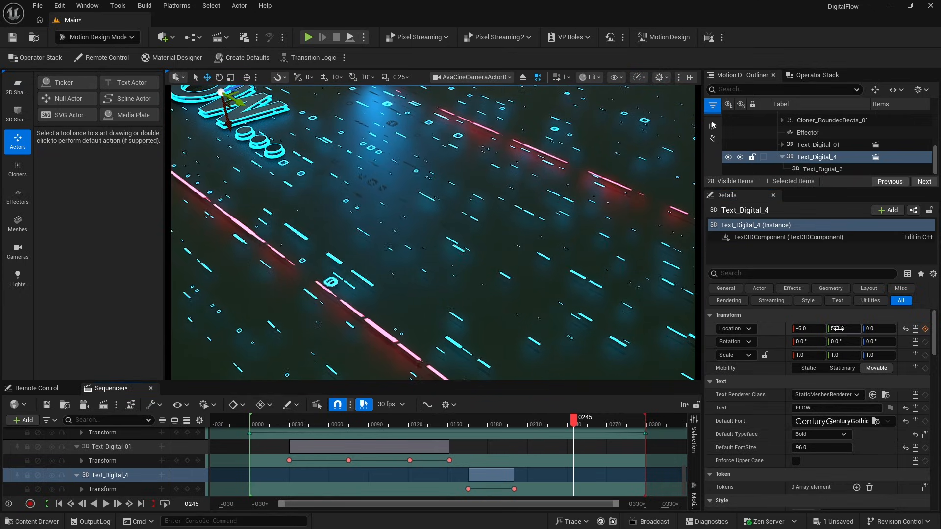
pyautogui.moveTo(835, 329); pyautogui.dragTo(877, 328)
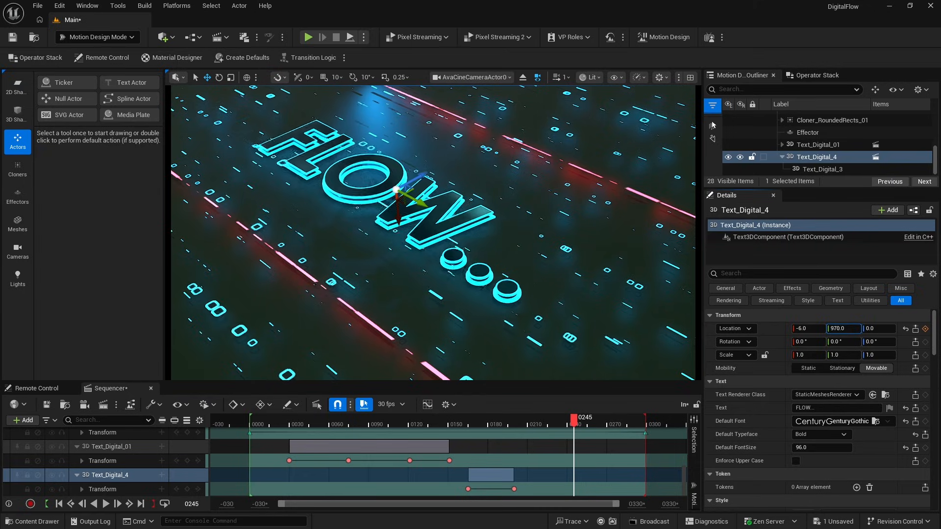
pyautogui.click(925, 329)
# At frame 270, move Text_Digital_4 to a Y location of about 465, keyframe its location and play the sequence from the start.
pyautogui.moveTo(574, 420); pyautogui.dragTo(607, 420)
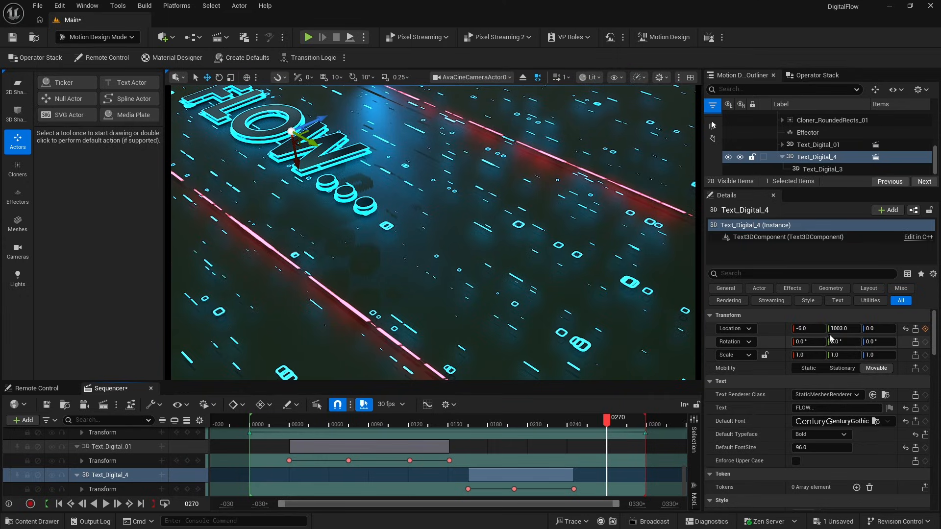
pyautogui.moveTo(840, 328); pyautogui.dragTo(814, 329)
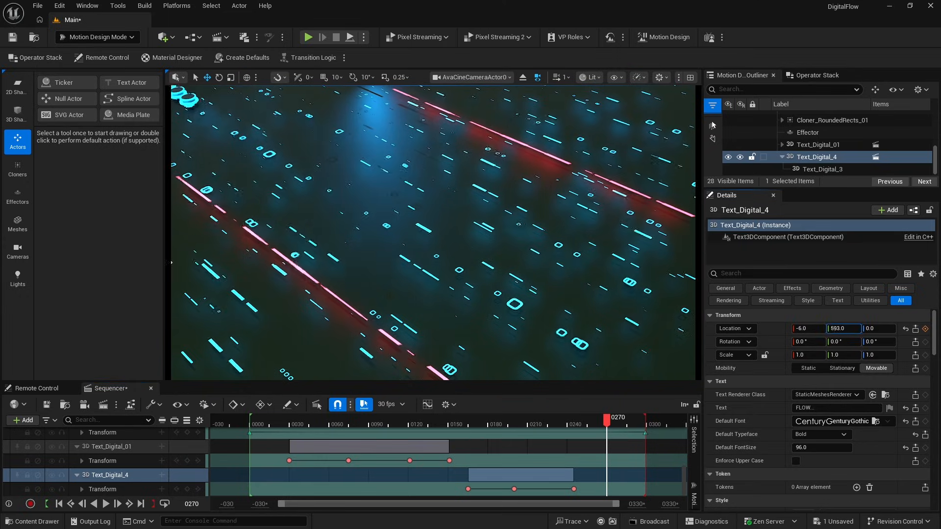
pyautogui.click(925, 329)
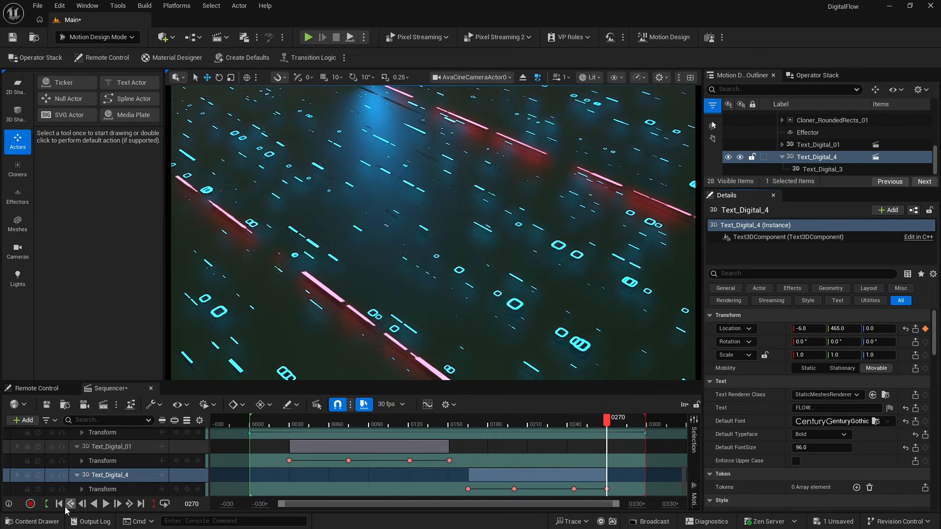
pyautogui.click(59, 505)
pyautogui.click(105, 503)
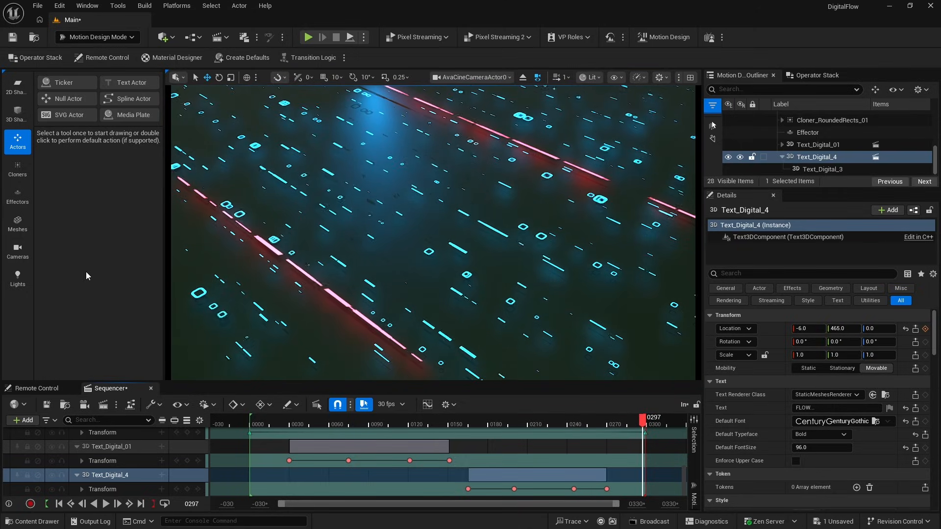
# Set the interpolation of the first transform keys of Text_Digital_01 and Text_Digital_4 to Linear.
pyautogui.click(289, 460)
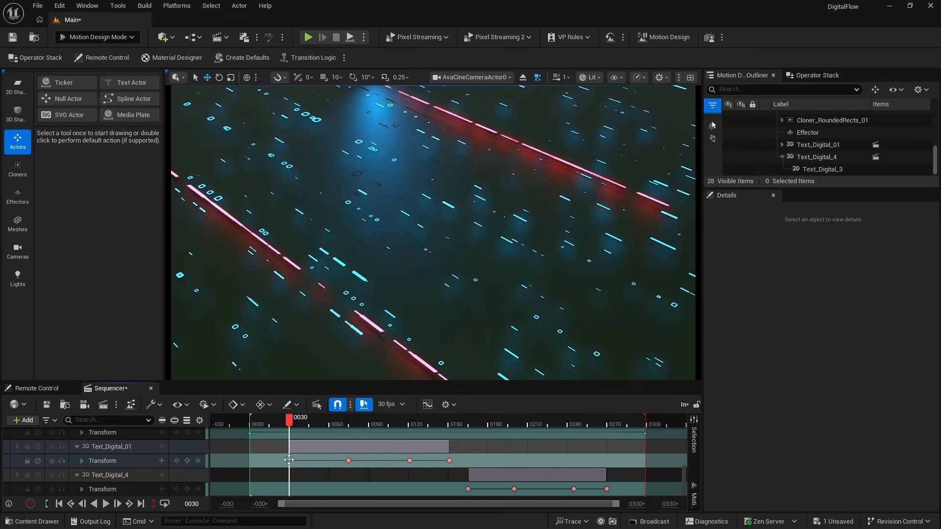
pyautogui.rightClick(289, 461)
pyautogui.click(327, 369)
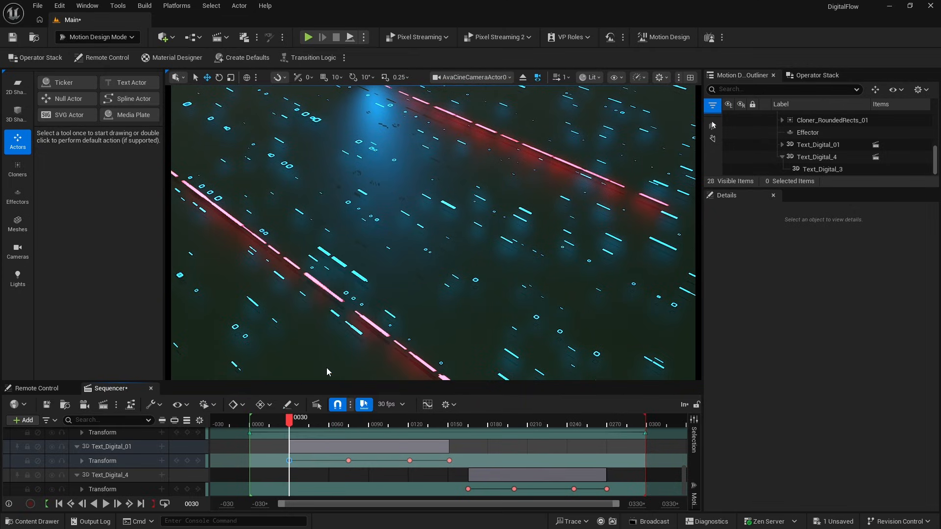
pyautogui.click(468, 489)
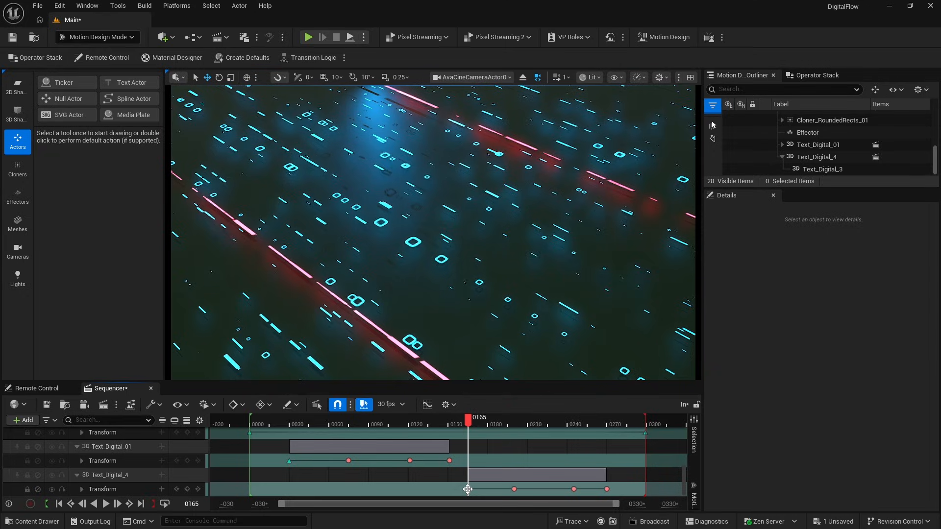
pyautogui.rightClick(468, 489)
pyautogui.click(505, 397)
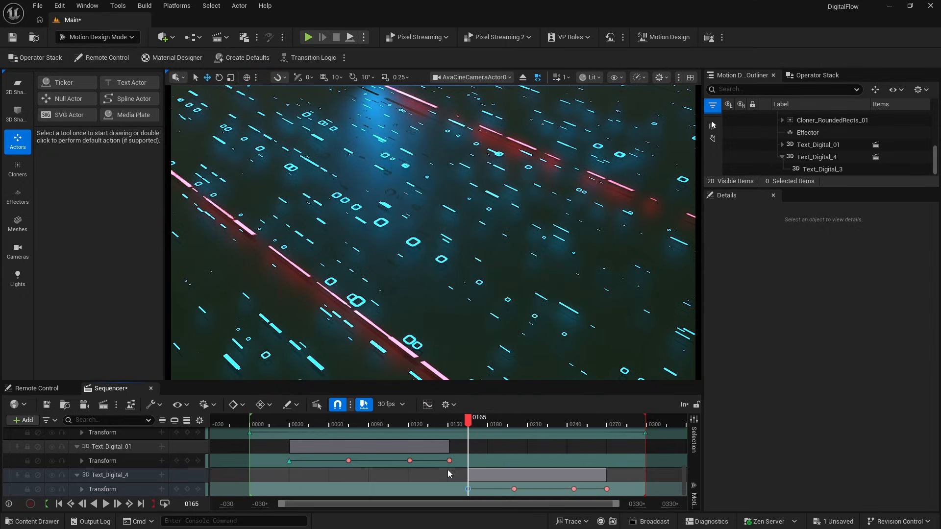
# Set the last transform keys of Text_Digital_01 and Text_Digital_4 to Linear interpolation and play the sequence from frame 0.
pyautogui.click(450, 460)
pyautogui.rightClick(449, 461)
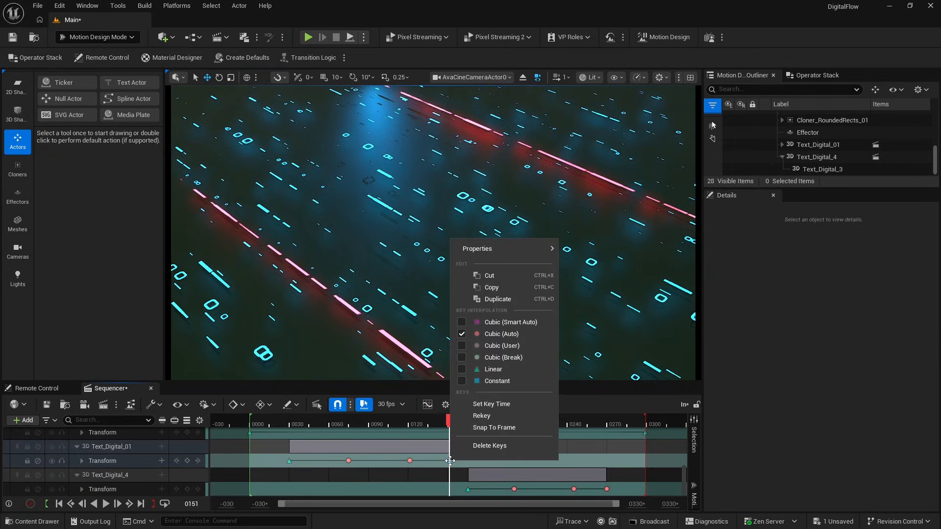
pyautogui.click(493, 369)
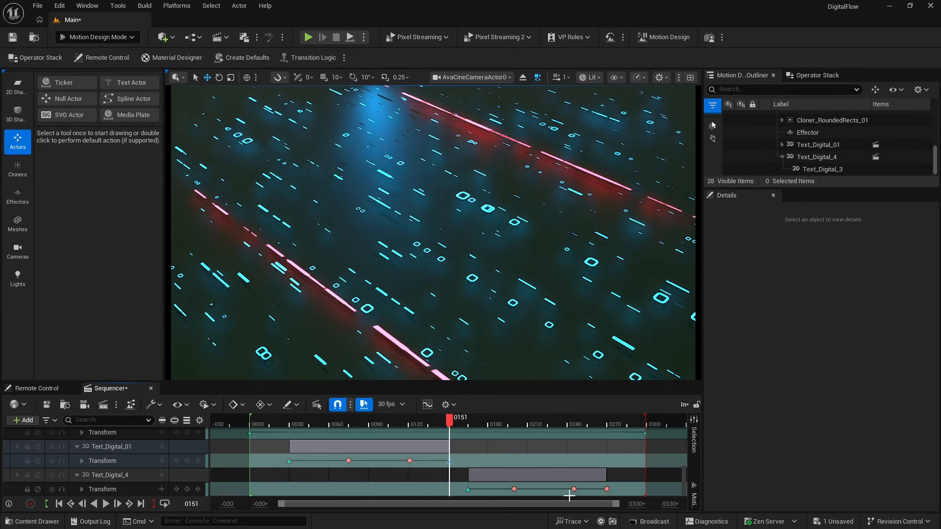
pyautogui.click(607, 489)
pyautogui.rightClick(607, 489)
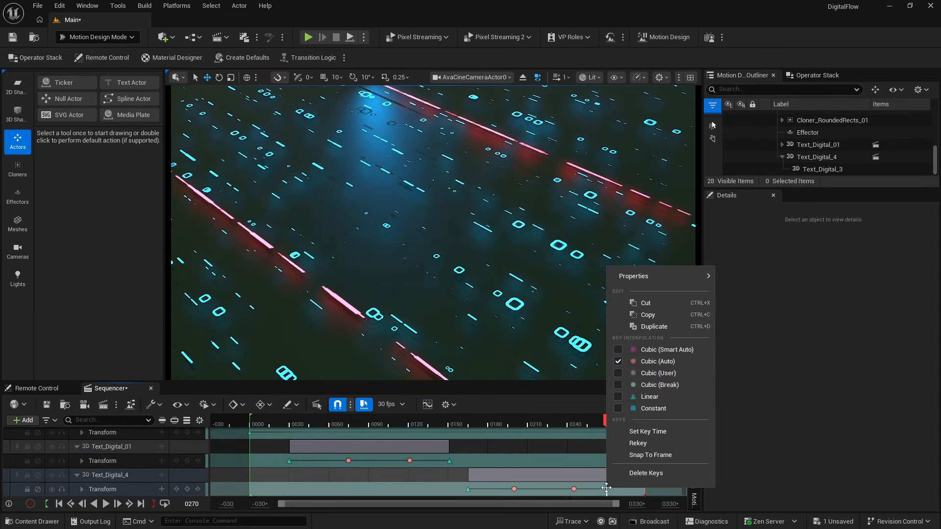
pyautogui.click(643, 400)
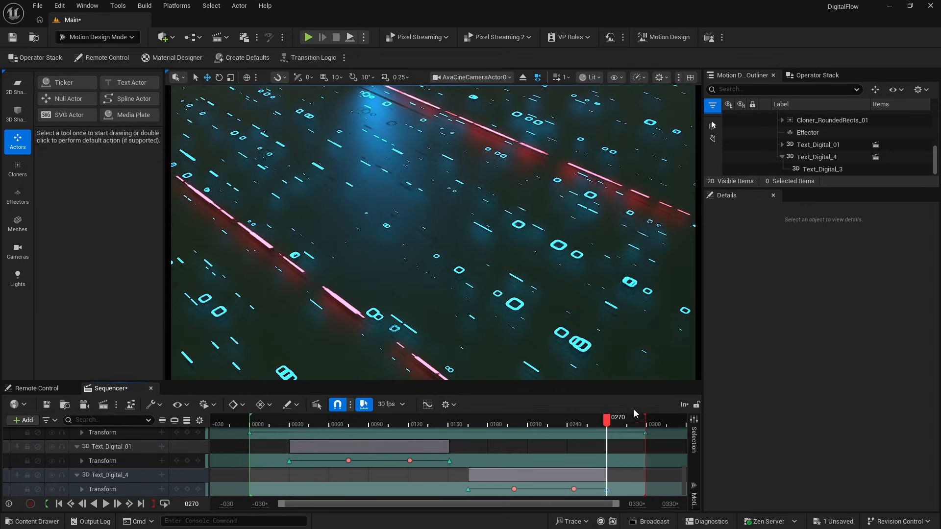
pyautogui.click(250, 422)
pyautogui.click(106, 504)
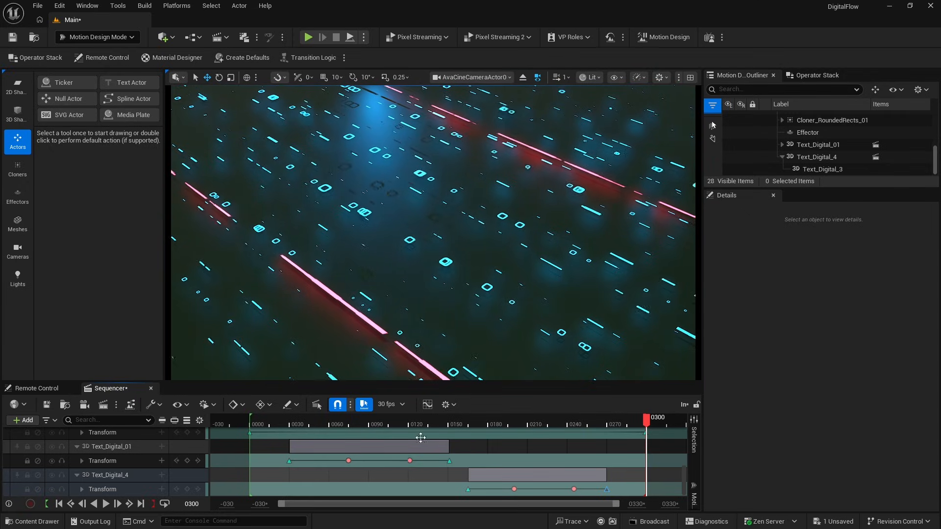
# Display the Location Y curve of Text_Digital_01 in the curve editor and inspect its keys at frames 75 and 121.
pyautogui.click(427, 404)
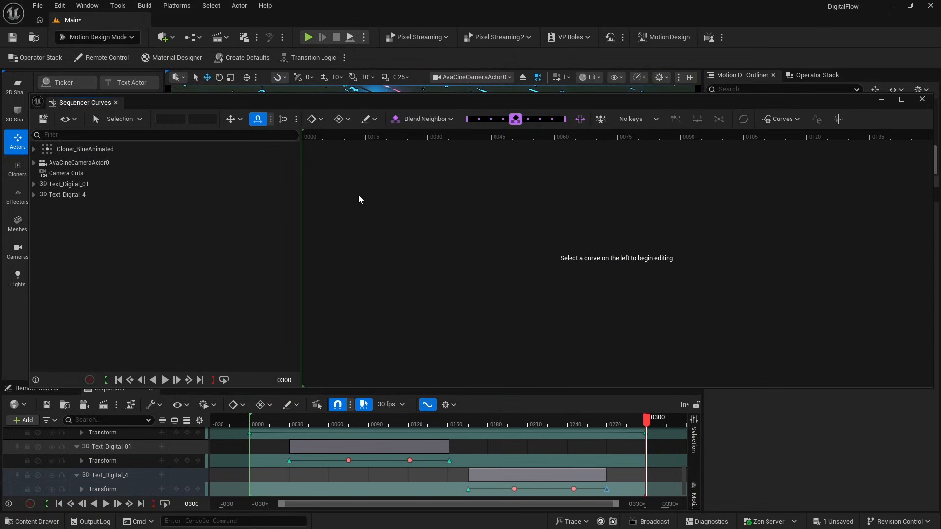
pyautogui.click(34, 184)
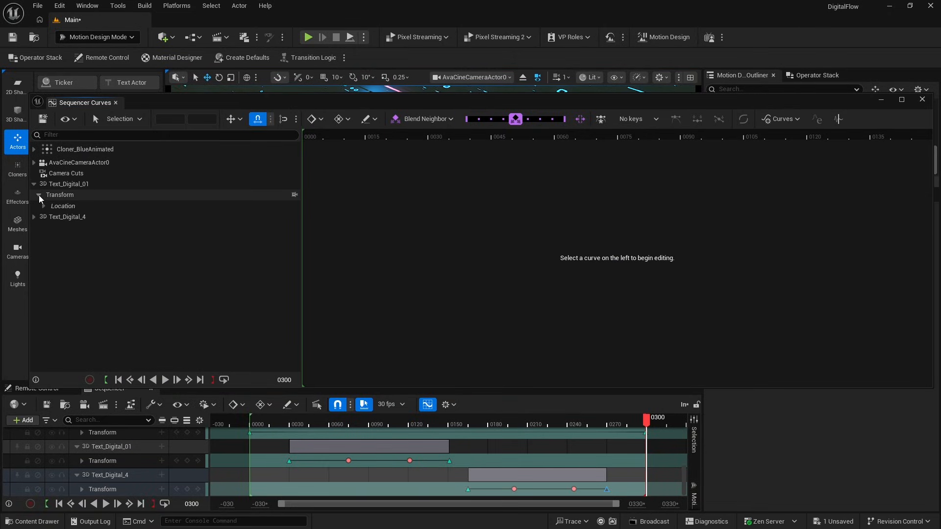
pyautogui.click(43, 206)
pyautogui.click(58, 228)
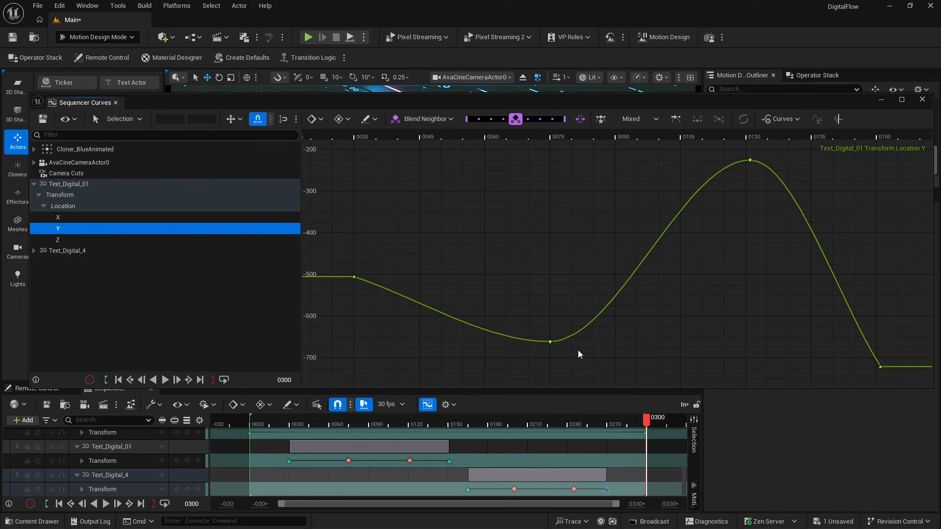
pyautogui.click(550, 342)
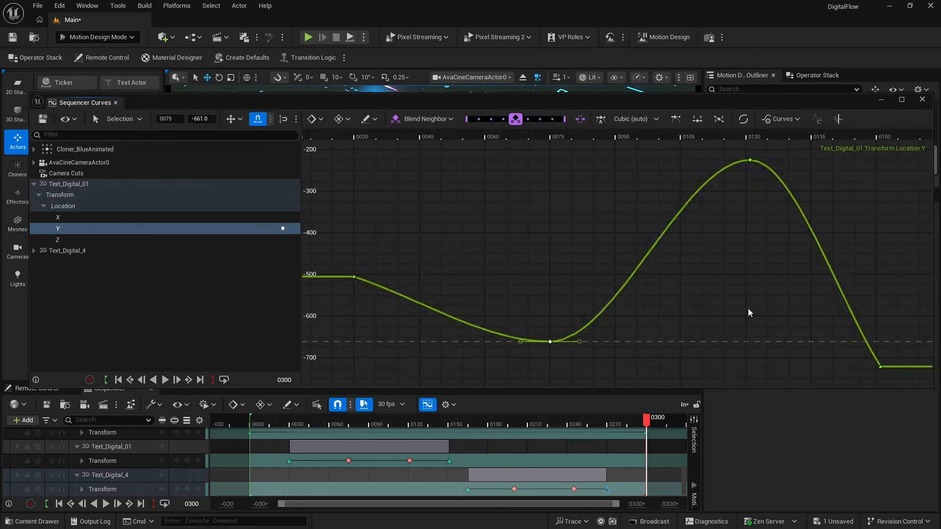
pyautogui.click(750, 160)
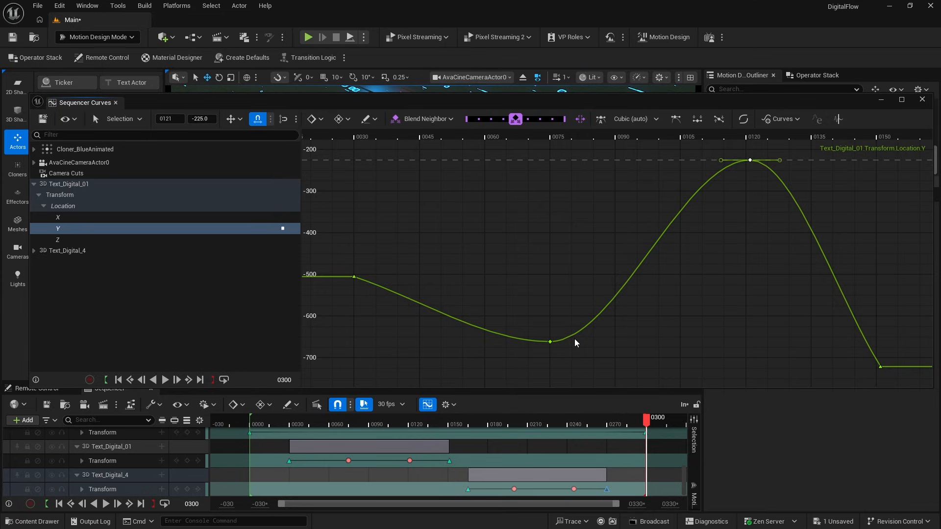
# Examine the Location Y curve of Text_Digital_4, then close the curve editor.
pyautogui.click(33, 251)
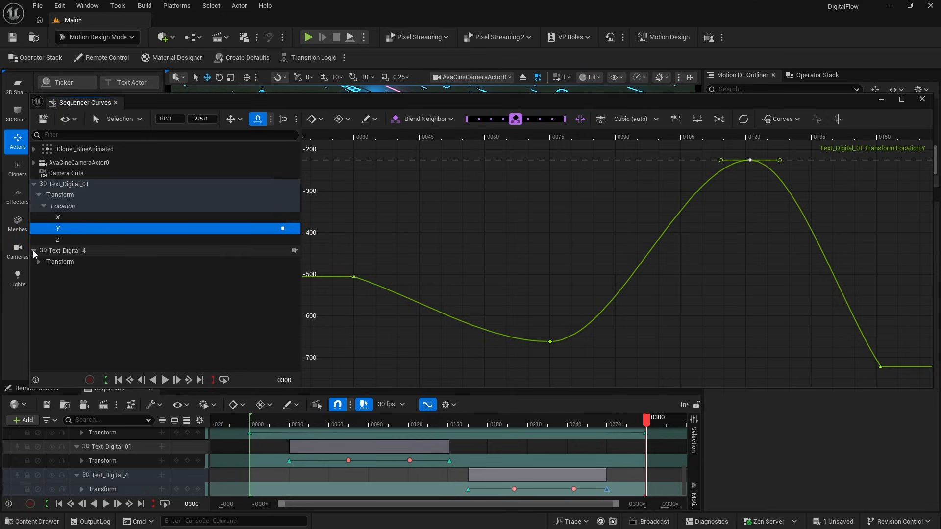
pyautogui.click(38, 262)
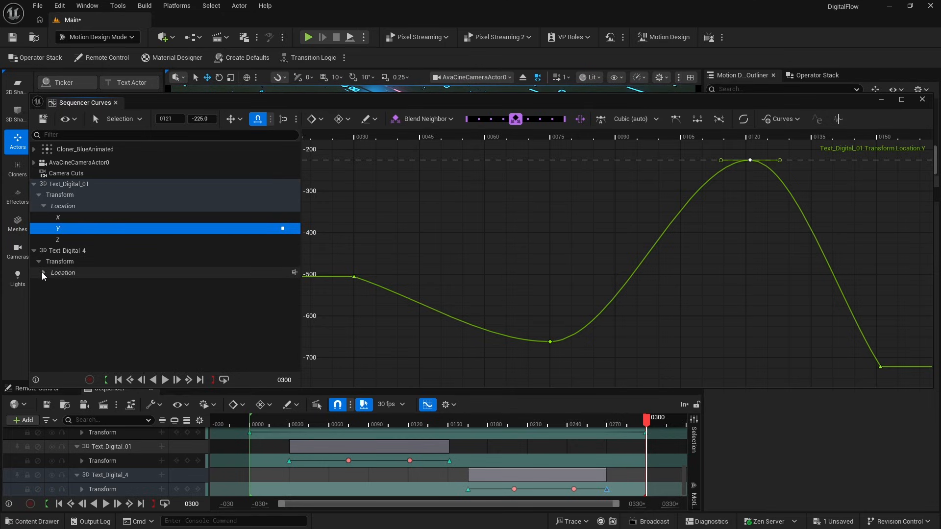
pyautogui.click(69, 295)
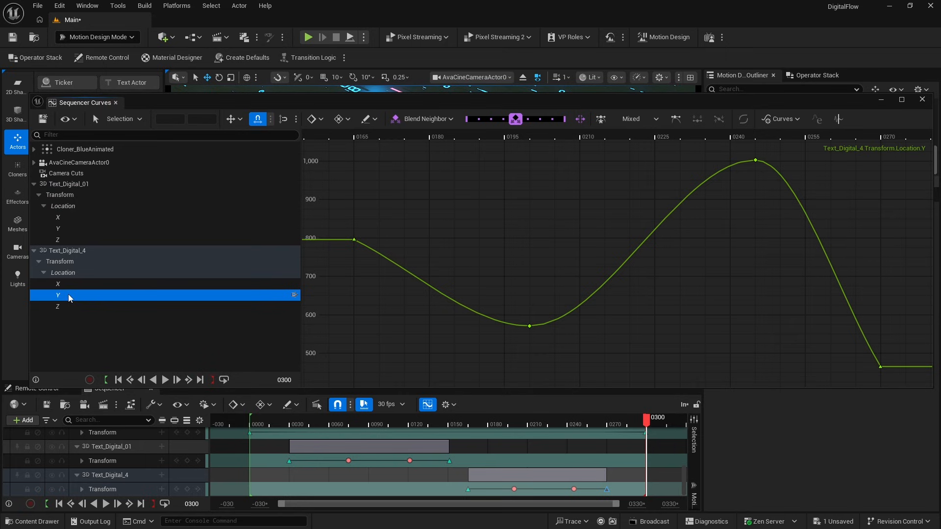
pyautogui.click(70, 308)
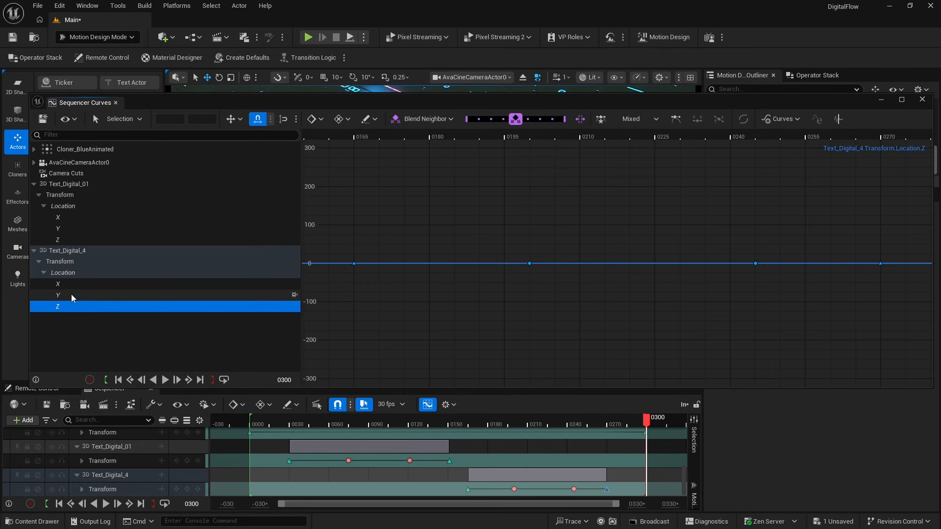
pyautogui.click(71, 295)
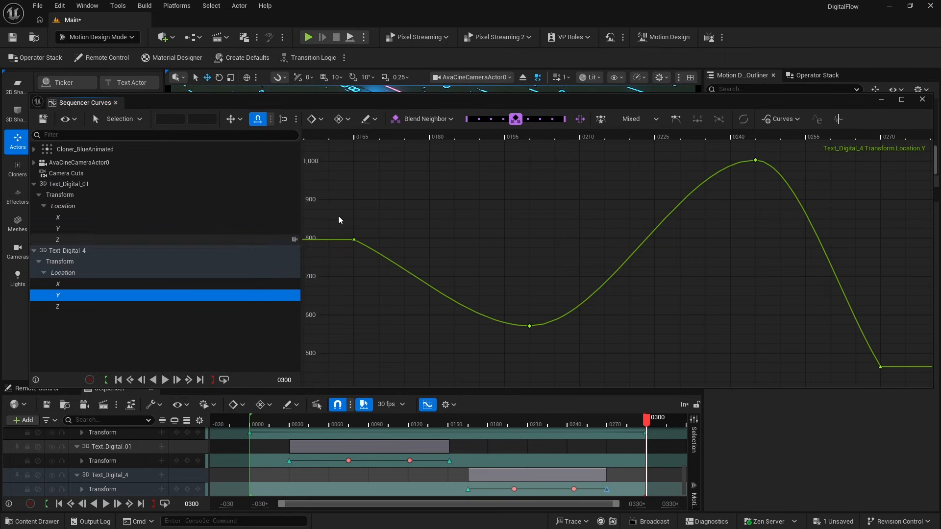
pyautogui.click(922, 99)
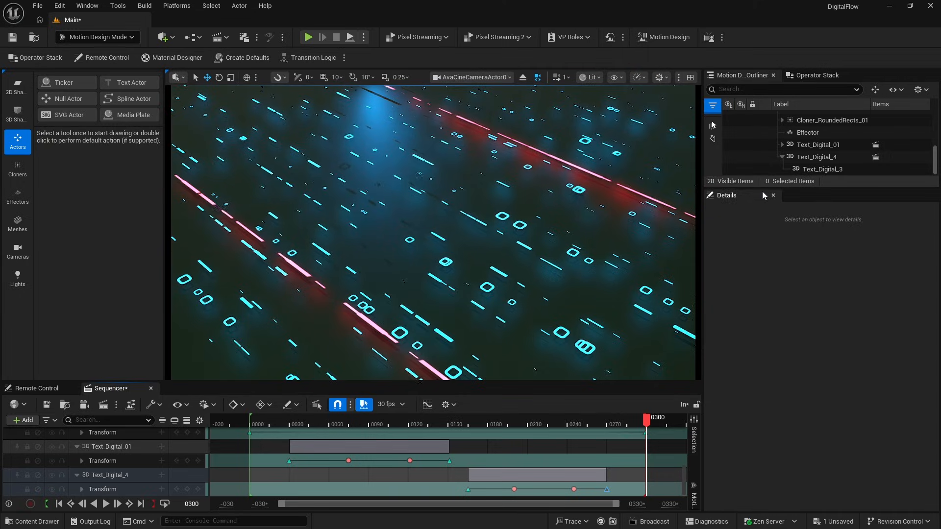
# Enable the bloom Preferred Method (Standard) and Intensity (0.675) overrides on AvaPostProcessVolume.
pyautogui.moveTo(751, 188); pyautogui.dragTo(751, 261)
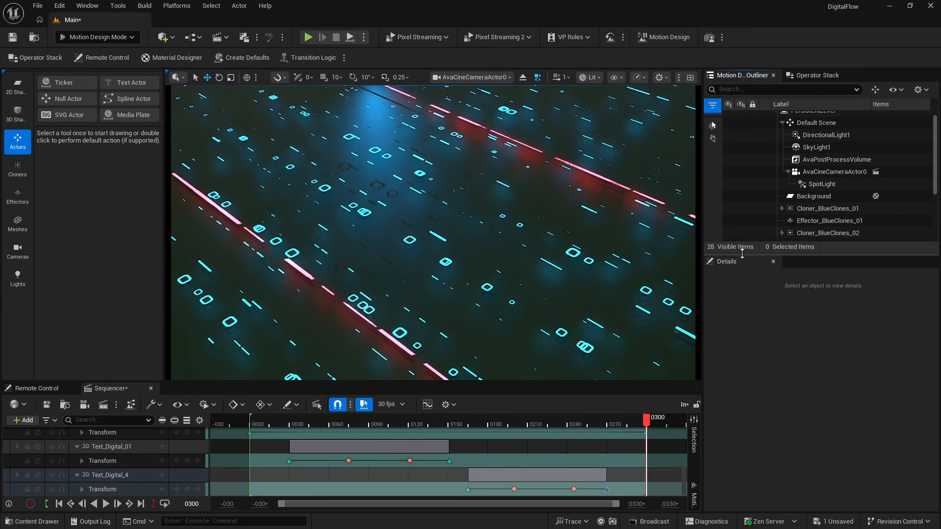
pyautogui.click(829, 160)
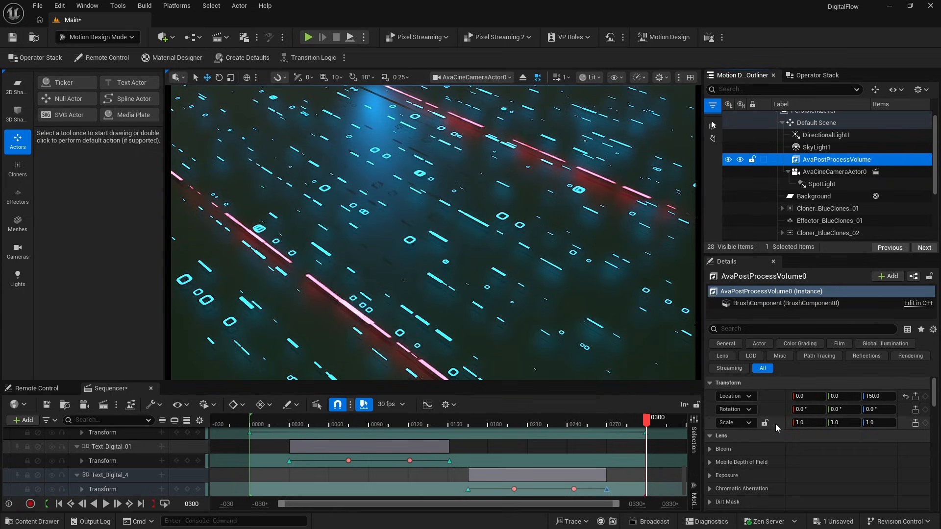
pyautogui.scroll(-3, 775, 424)
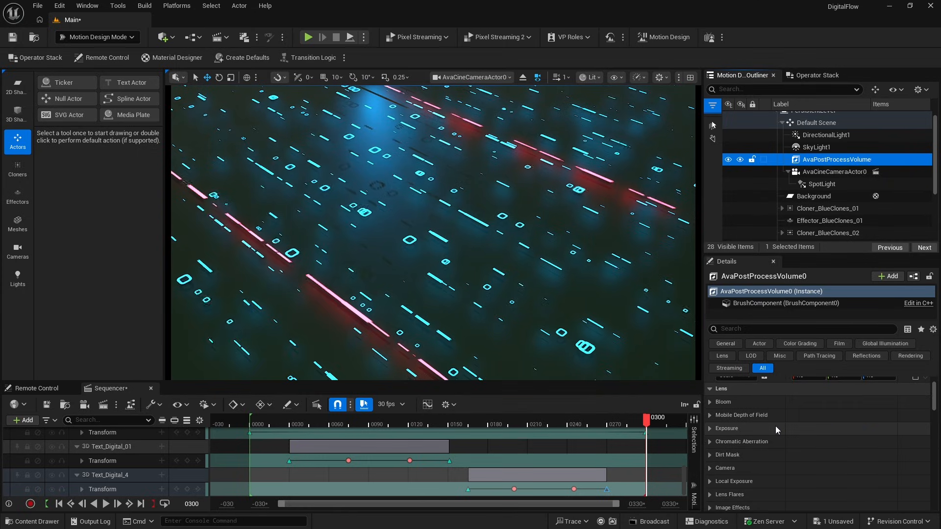
pyautogui.click(710, 403)
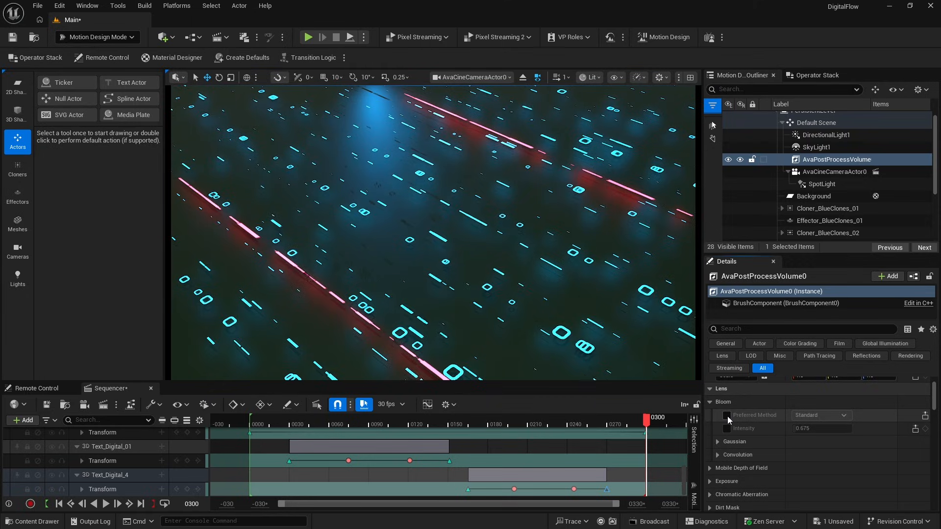
pyautogui.click(727, 416)
pyautogui.click(727, 428)
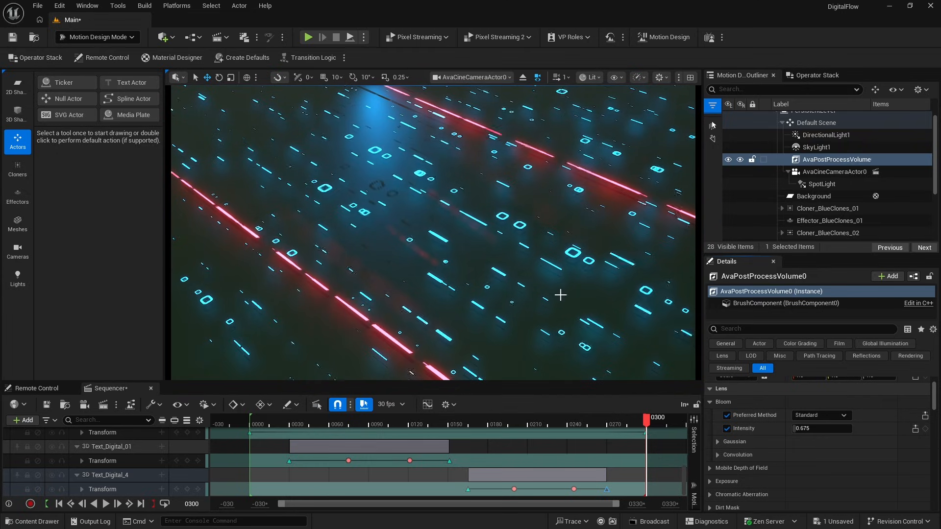
# Enable the bloom Convolution overrides for Intensity and Scatter Dispersion, and set Scatter Dispersion to 20.
pyautogui.click(718, 455)
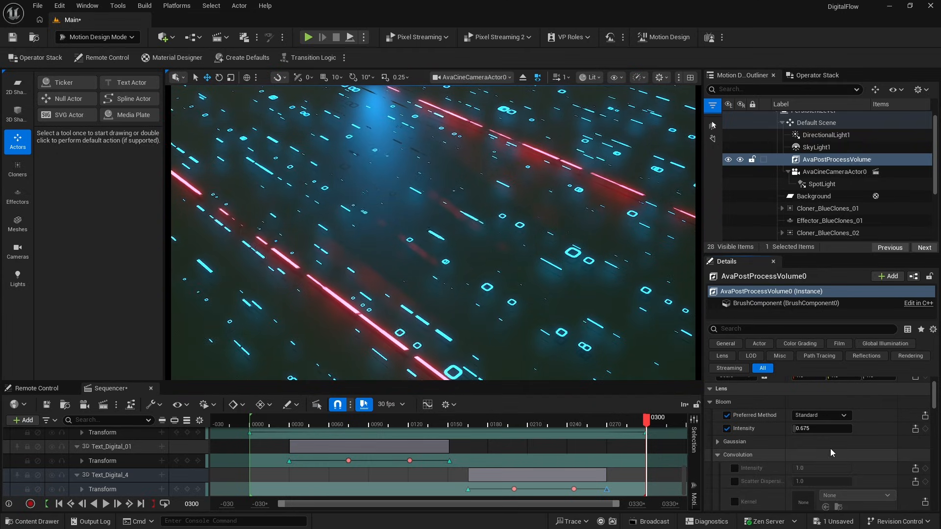
pyautogui.scroll(-2, 803, 448)
pyautogui.click(734, 437)
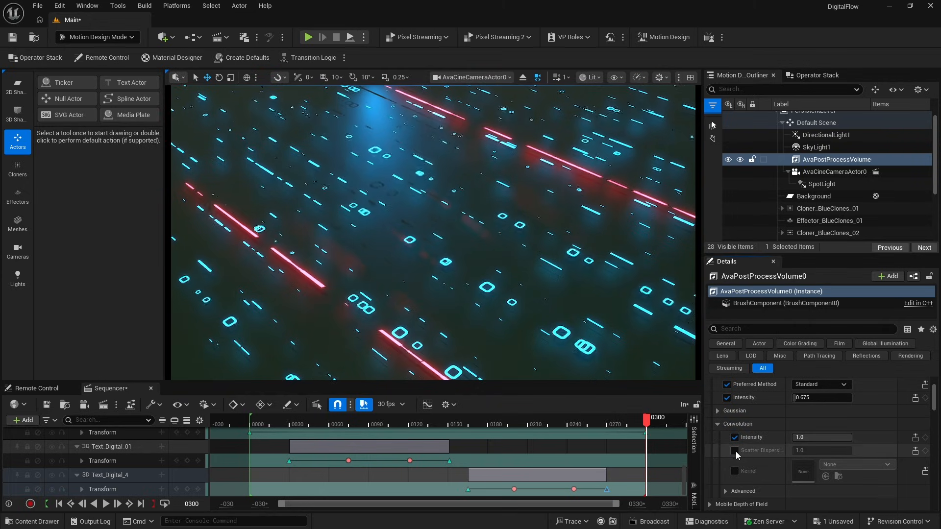
pyautogui.click(735, 451)
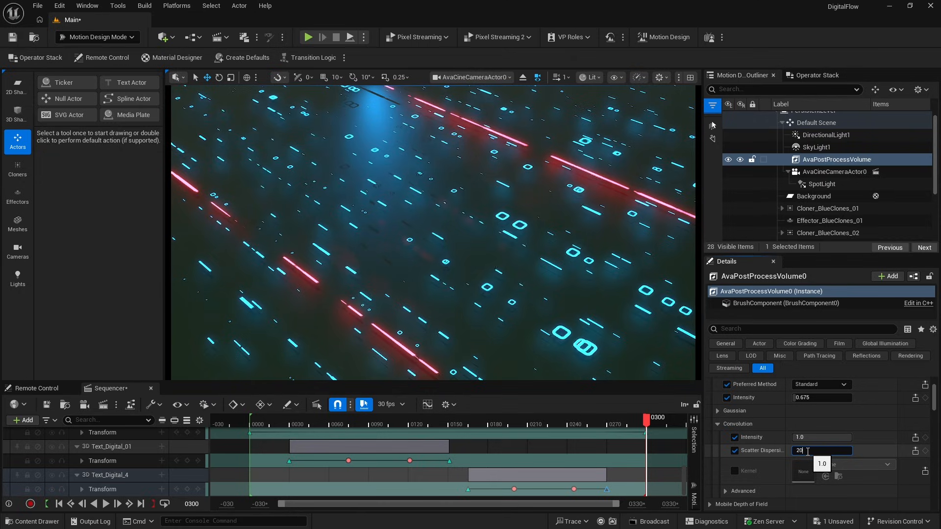
pyautogui.scroll(3, 784, 452)
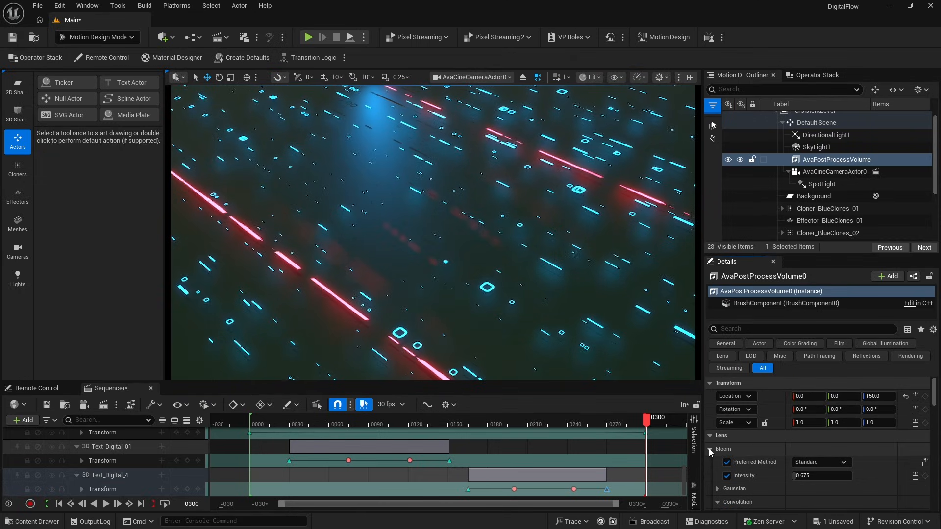
# Enable the Lens Flares Intensity override at 1.0 on AvaPostProcessVolume, and play the sequence from frame 0 to preview the effect.
pyautogui.click(710, 449)
pyautogui.scroll(-4, 828, 455)
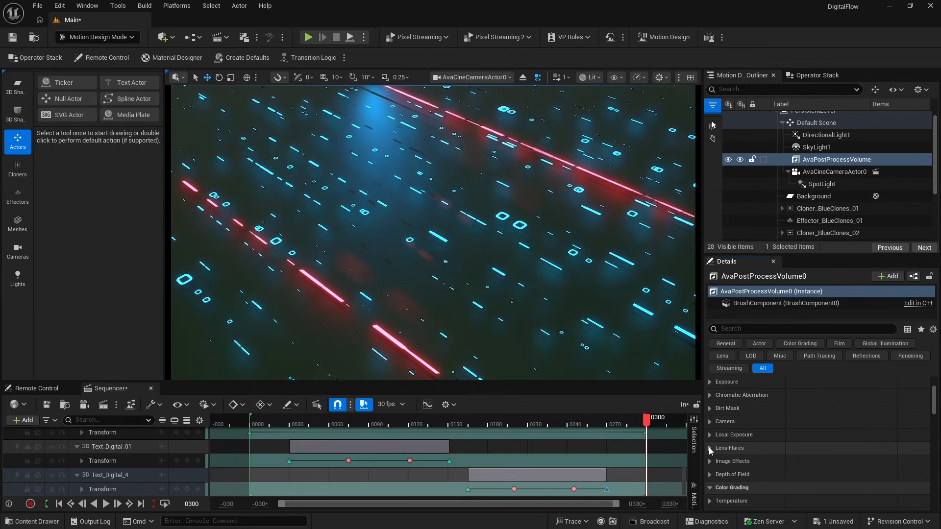
pyautogui.click(710, 448)
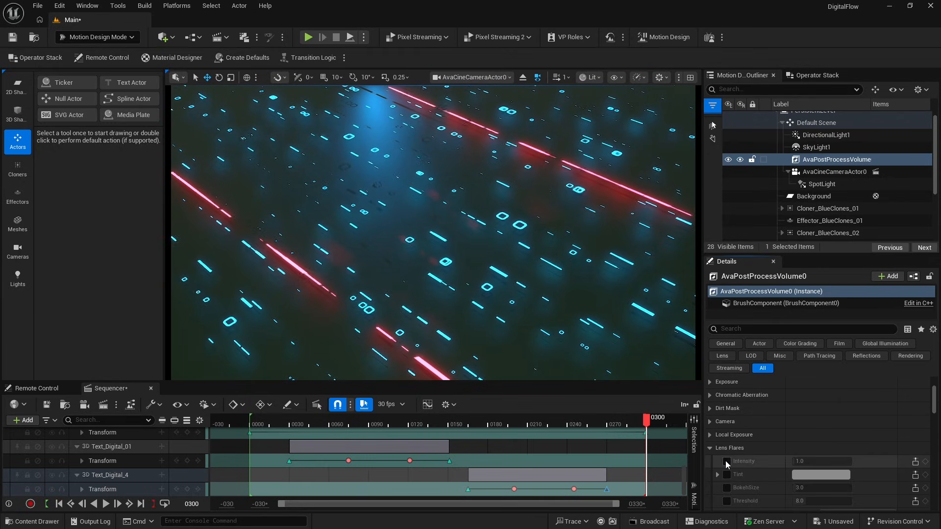
pyautogui.click(726, 461)
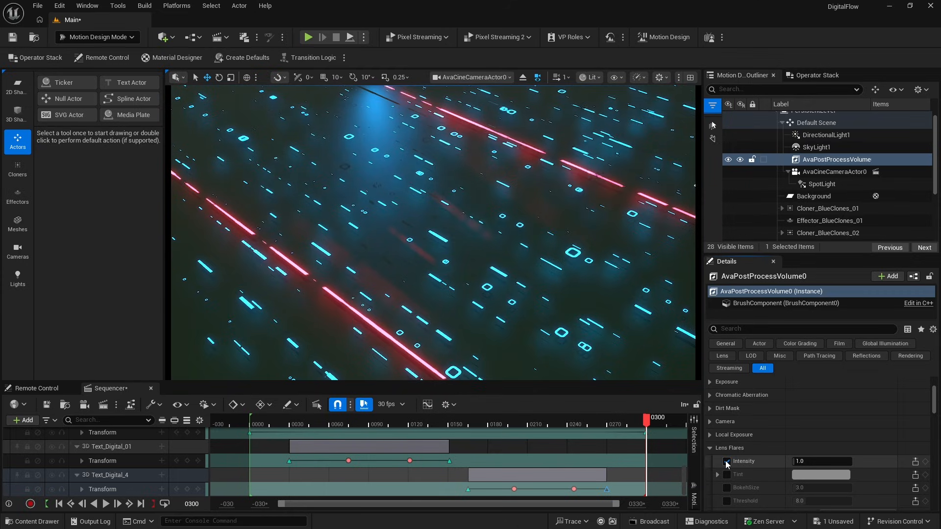
pyautogui.scroll(-3, 744, 468)
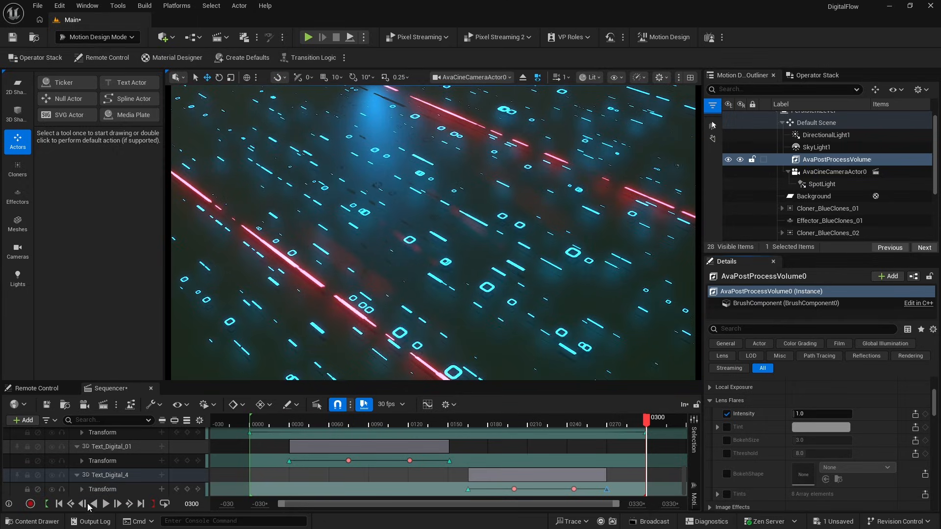
pyautogui.click(62, 503)
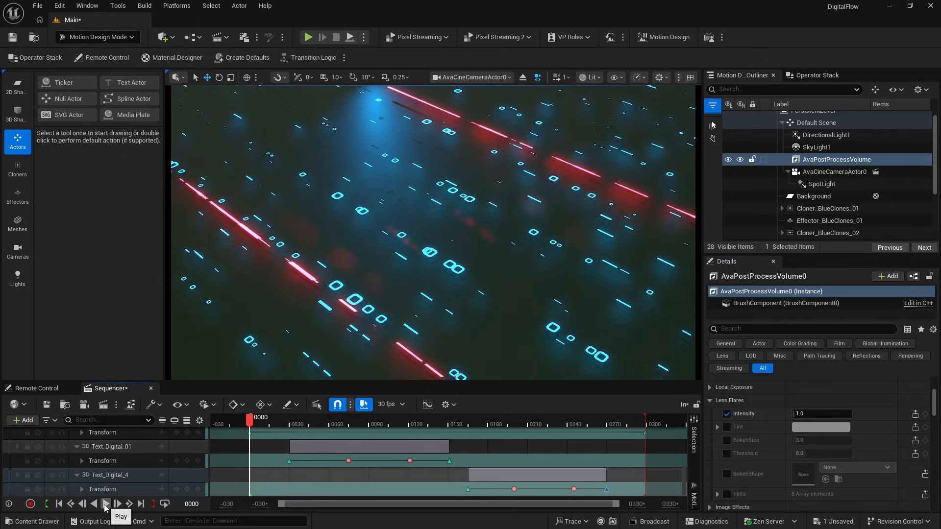
pyautogui.click(105, 504)
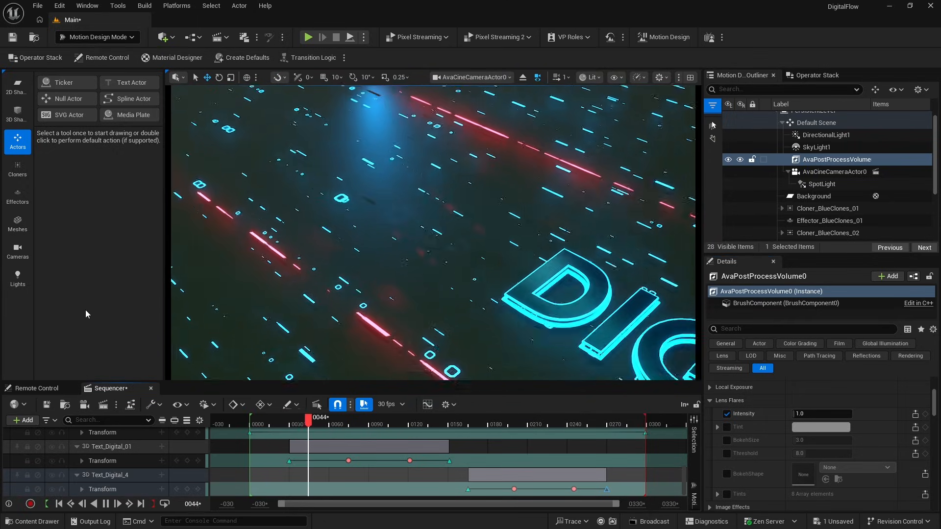